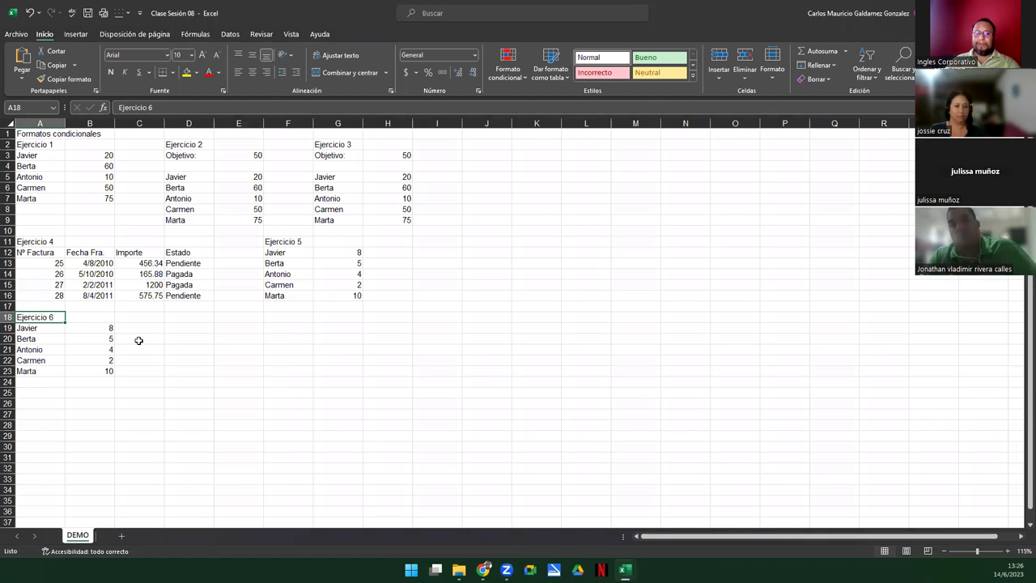
- Switch to Clase Sesión 08.pdf in the browser and examine the conditional formatting instructions for Ejercicios 1 to 6
scroll(222, 356, "up", 3, "ctrl")
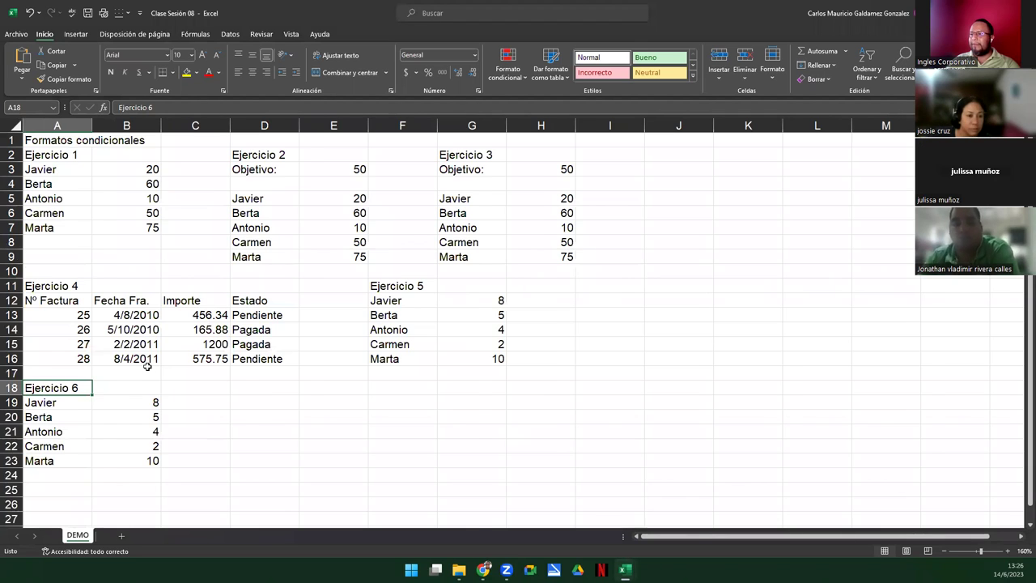
scroll(149, 366, "up", 1, "ctrl")
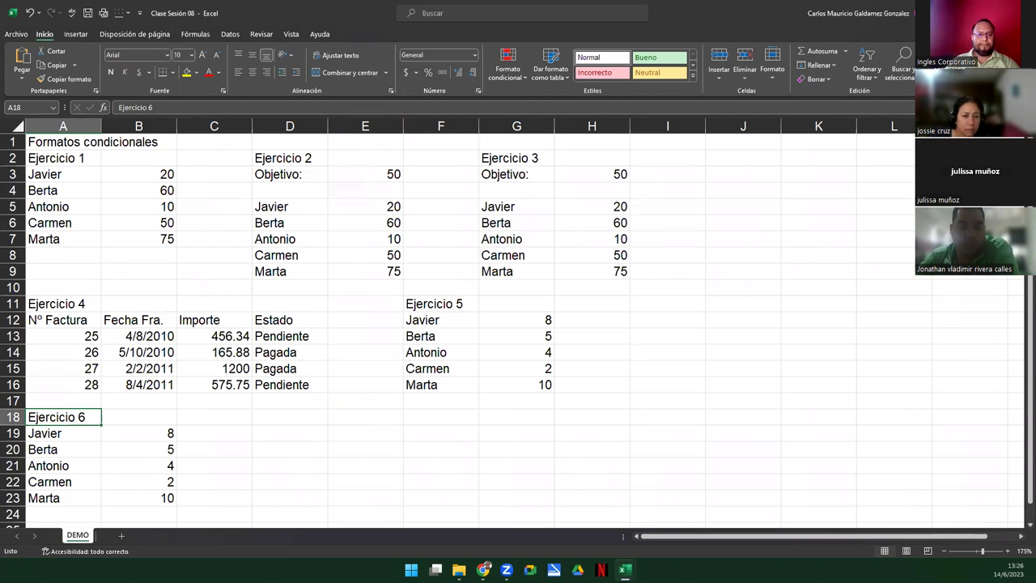
key("alt+Tab")
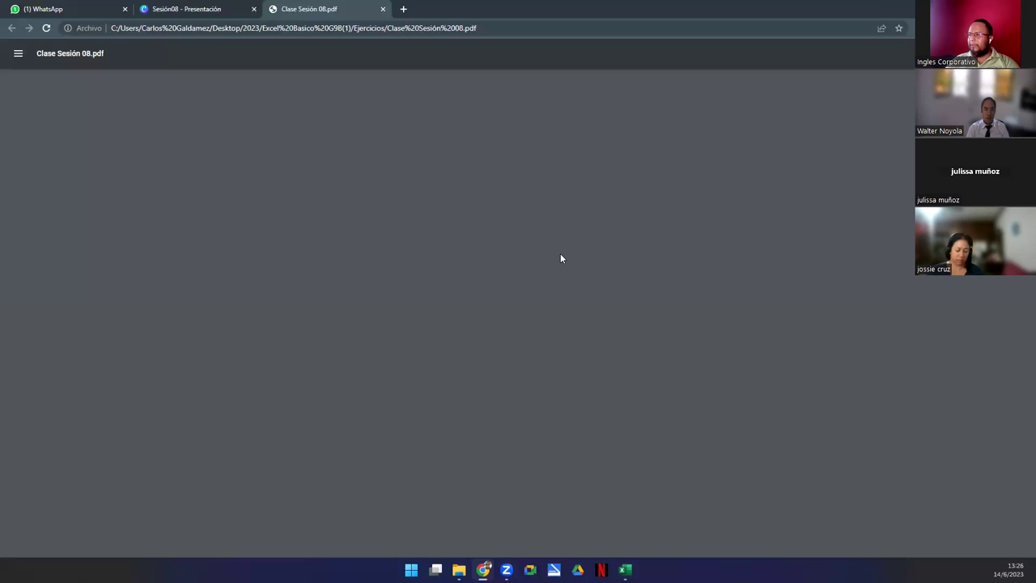
scroll(494, 276, "up", 3, "ctrl")
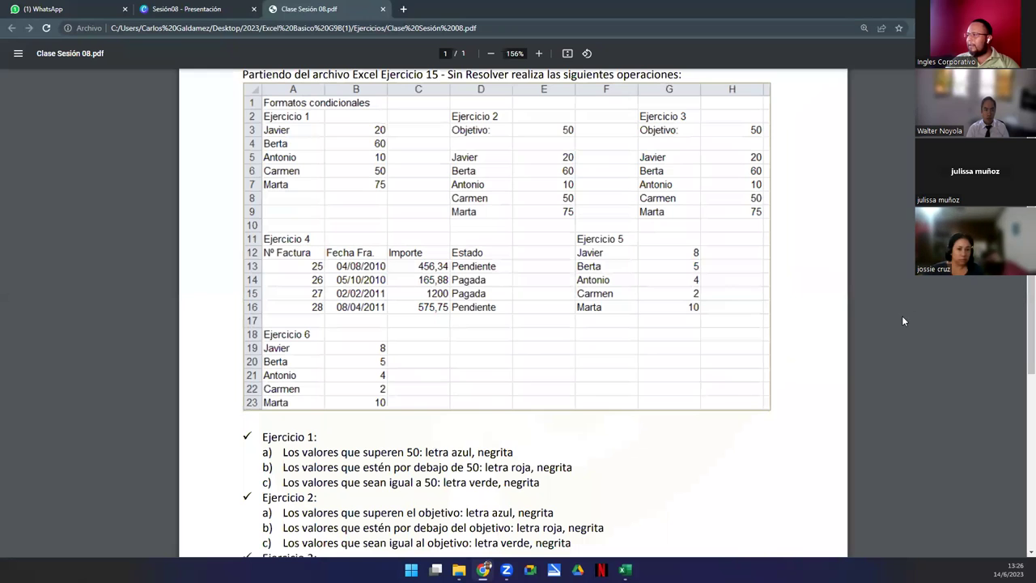
scroll(1021, 298, "down", 5)
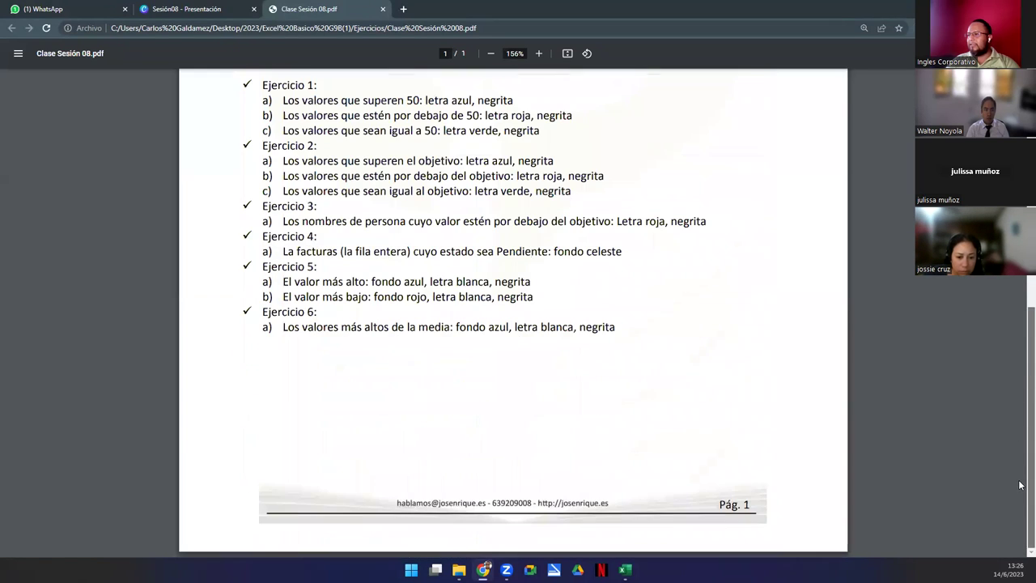
left_click_drag(274, 86, 632, 332)
left_click_drag(1020, 421, 1020, 373)
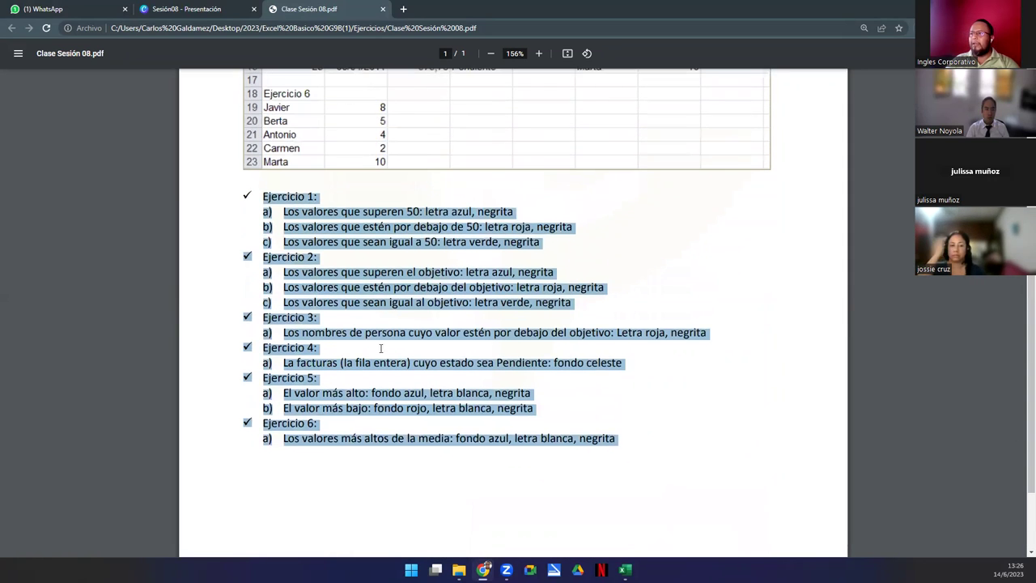
left_click(306, 270)
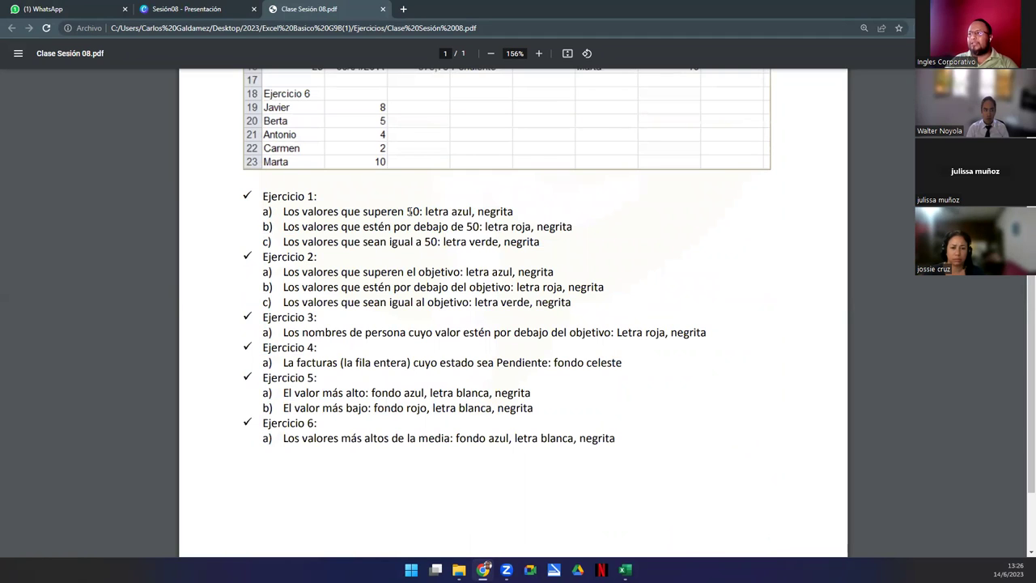
left_click_drag(425, 211, 525, 213)
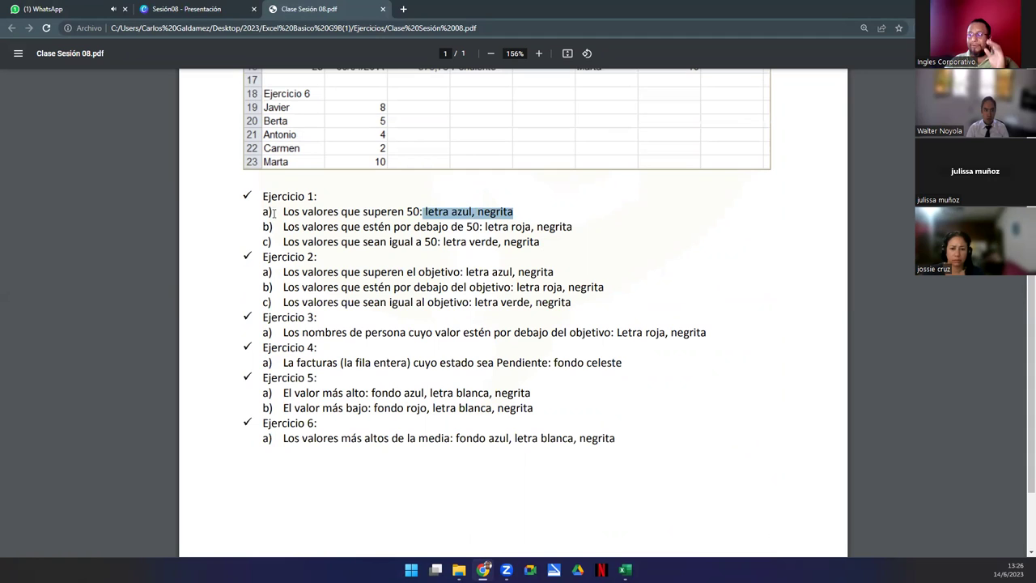
- Copy the Ejercicio 1 instructions from the PDF and paste them into cell K2 of the Clase Sesión 08 workbook in Excel
left_click_drag(264, 196, 540, 241)
key("ctrl+c")
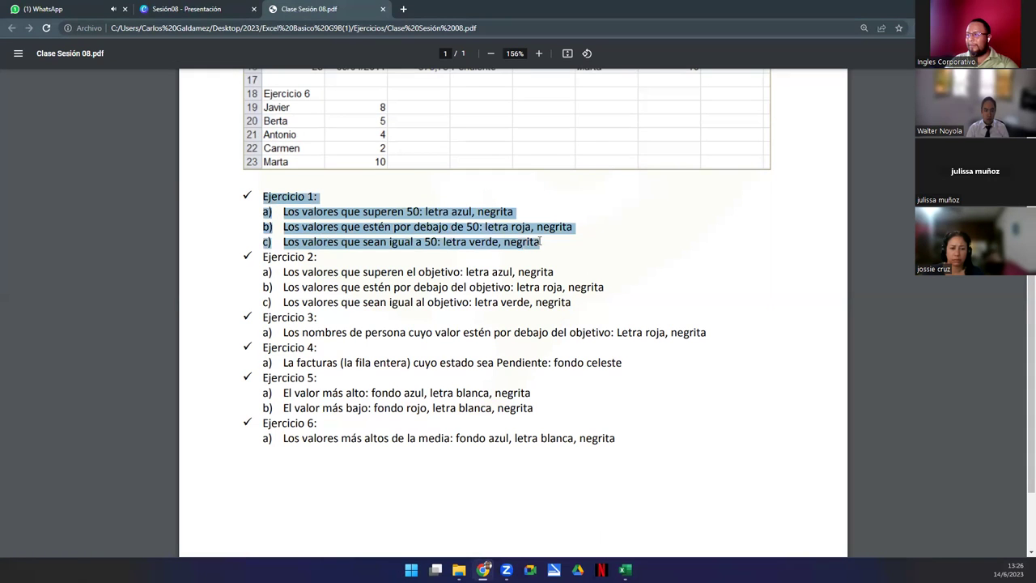
mouse_move(624, 570)
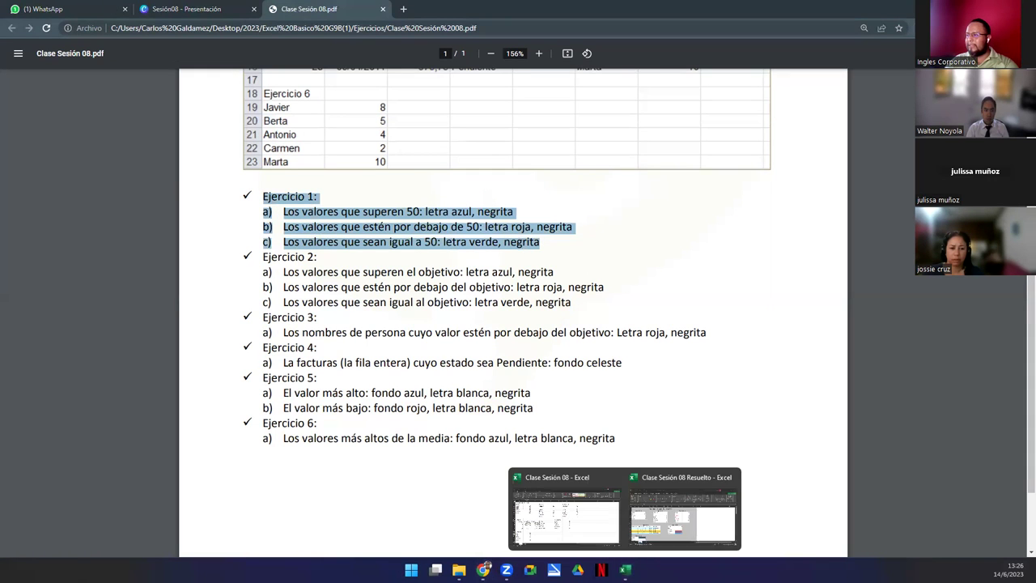
left_click(577, 510)
left_click(787, 159)
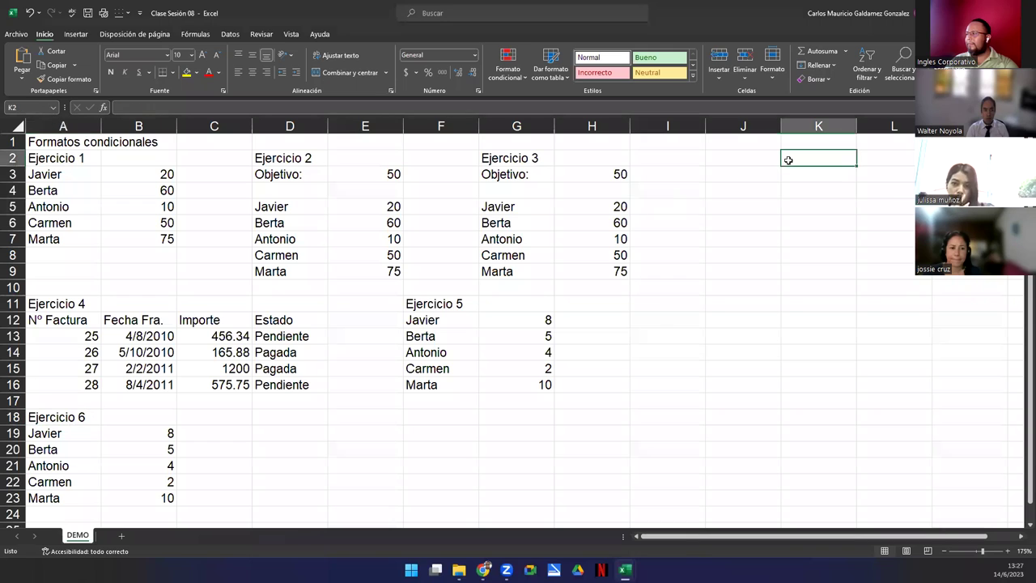
key("ctrl+v")
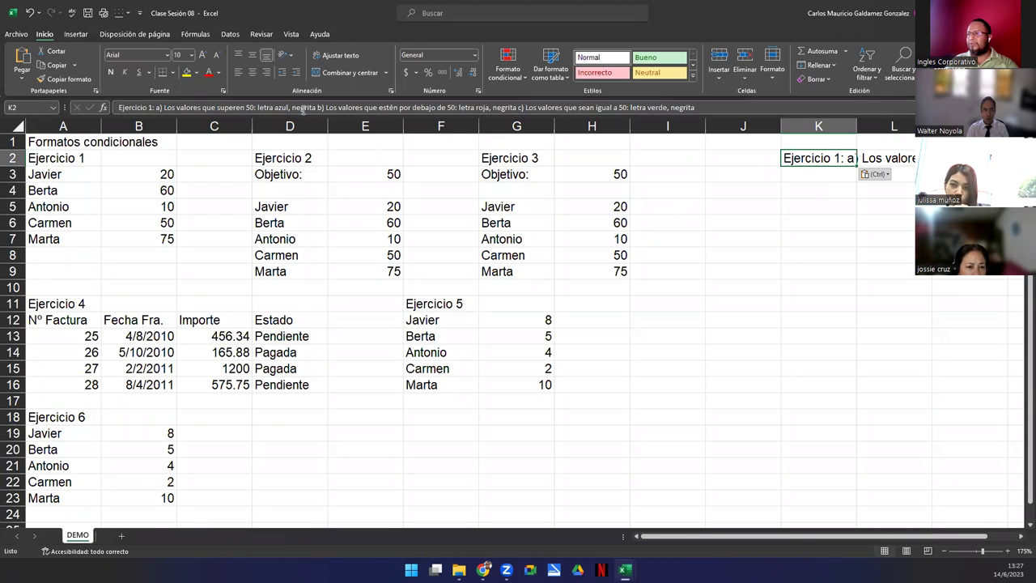
- Move instructions b) and c) out of the text in K2 into cell K3, leaving only instruction a) in K2
left_click_drag(319, 107, 714, 107)
key("ctrl+c")
key("BackSpace")
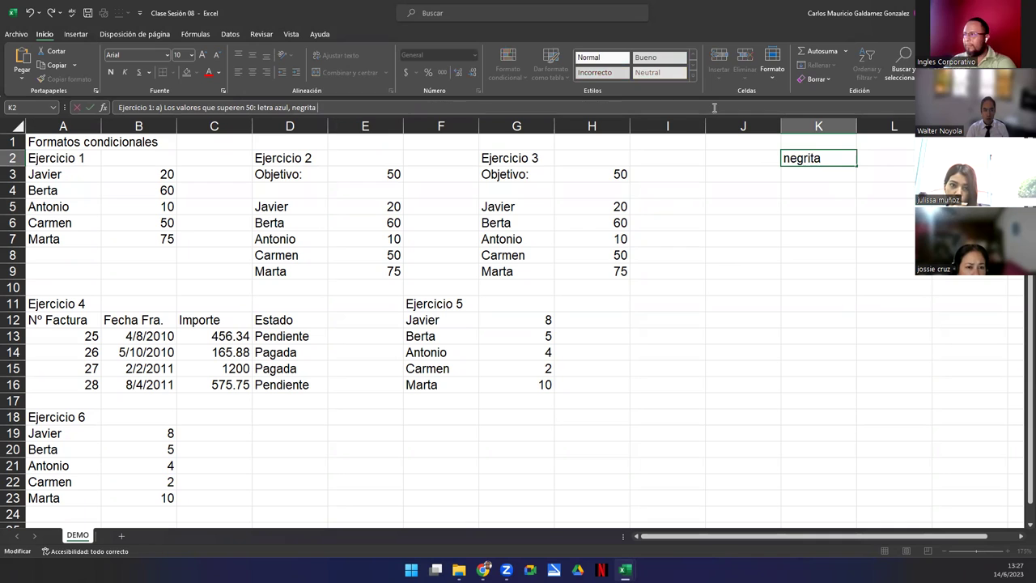
left_click(788, 180)
key("ctrl+v")
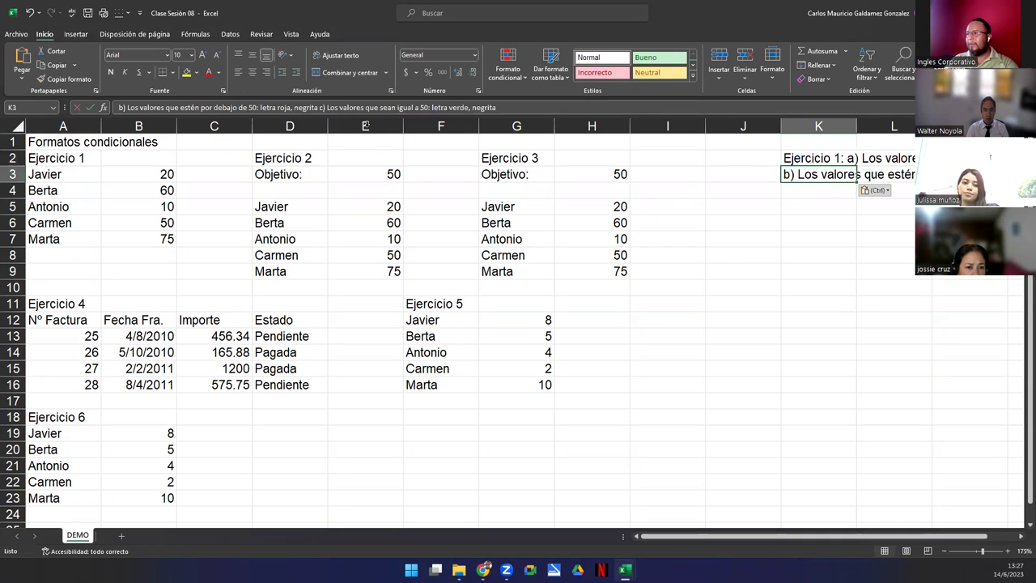
- Move instruction c) from the text in K3 into cell K4
left_click_drag(319, 107, 519, 108)
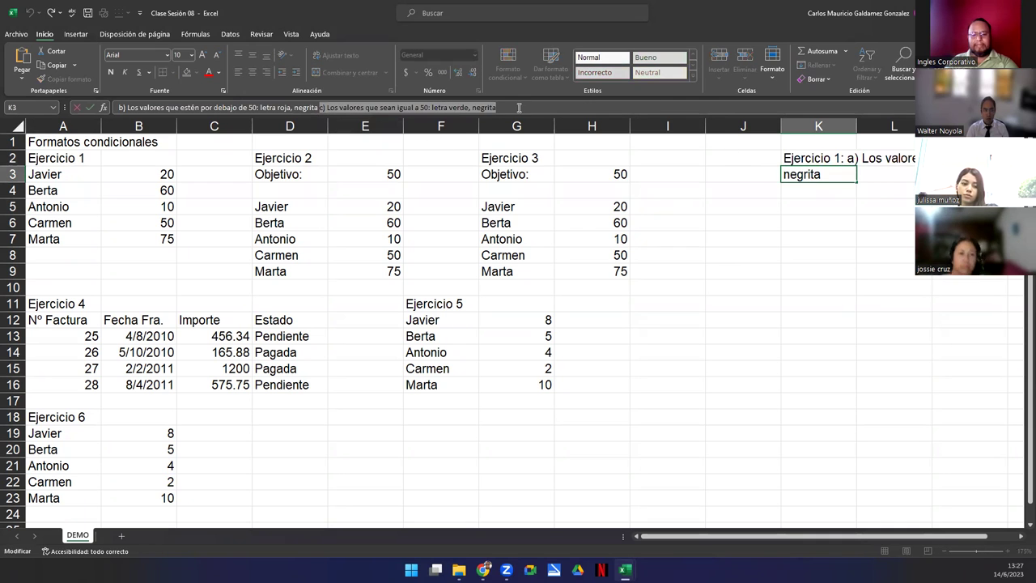
key("ctrl+x")
left_click(786, 195)
key("ctrl+v")
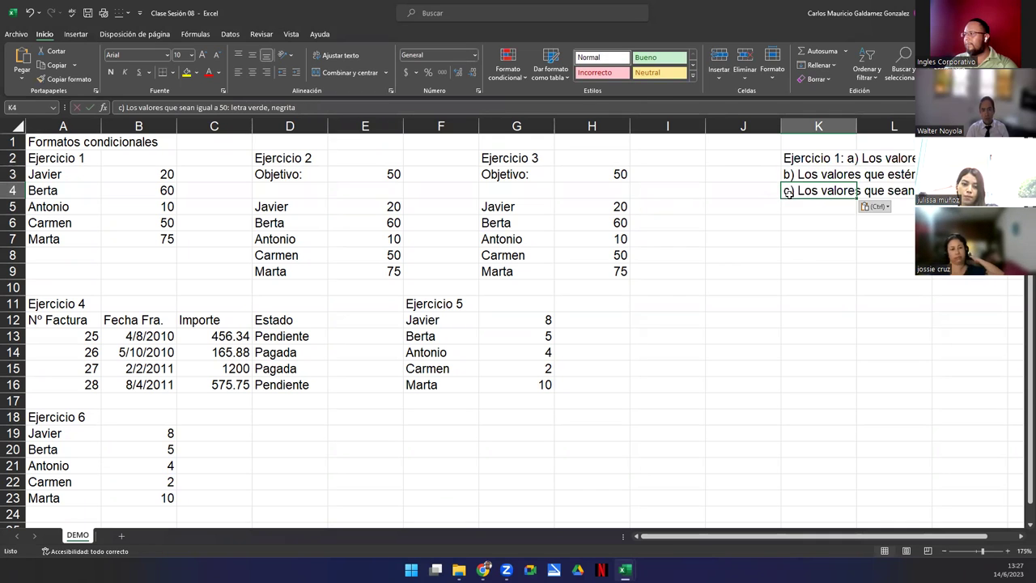
- Review the Ejercicio 1 instructions in K2 and K3 alongside the exercise data in A1:B7
left_click(831, 172)
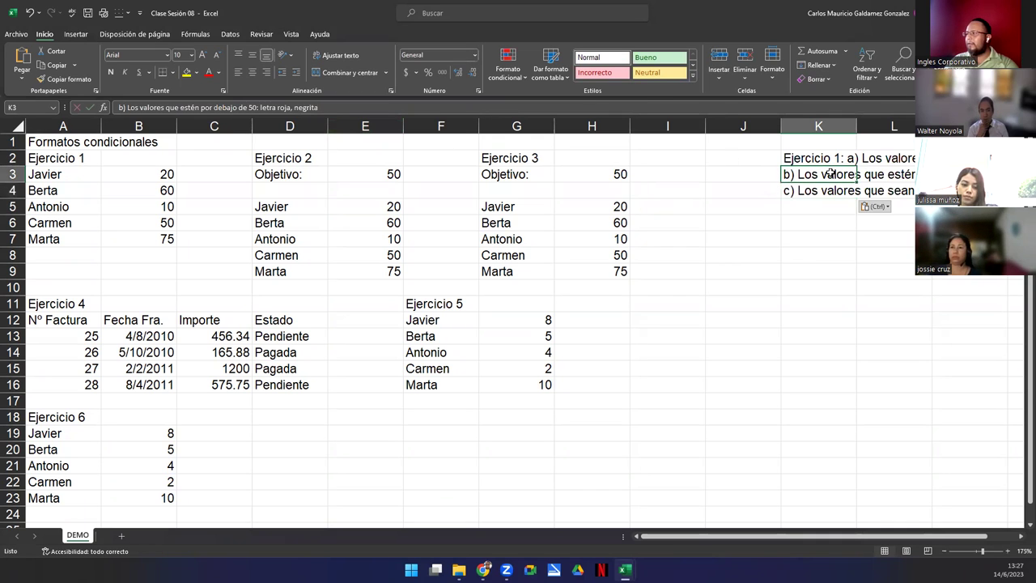
left_click(827, 160)
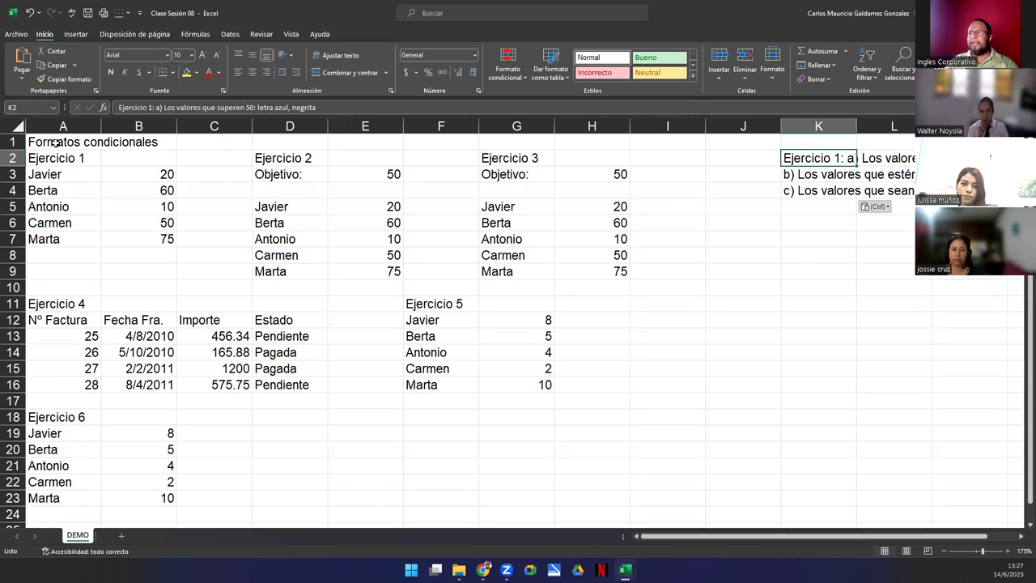
left_click_drag(41, 143, 148, 243)
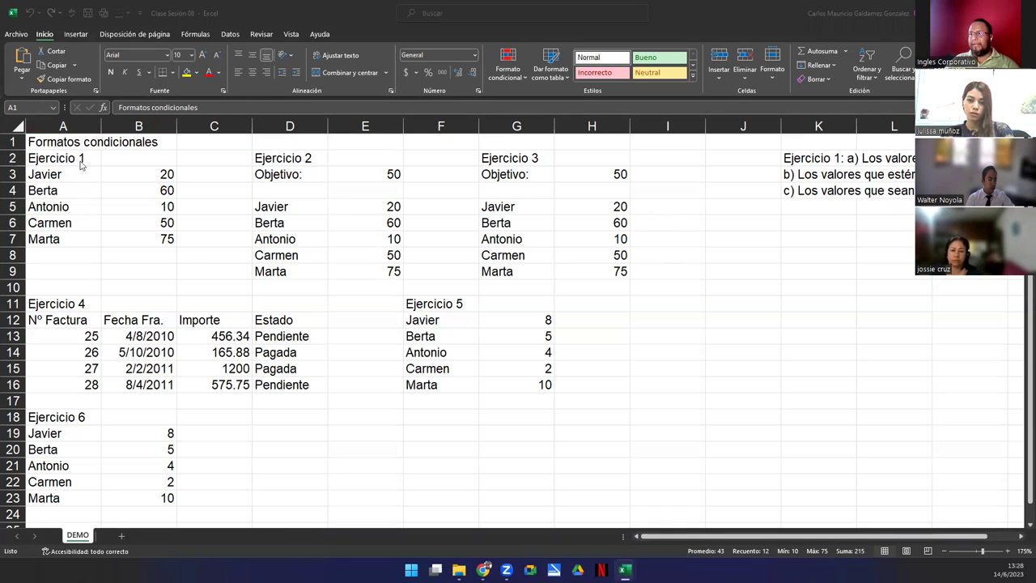
key("ctrl+a")
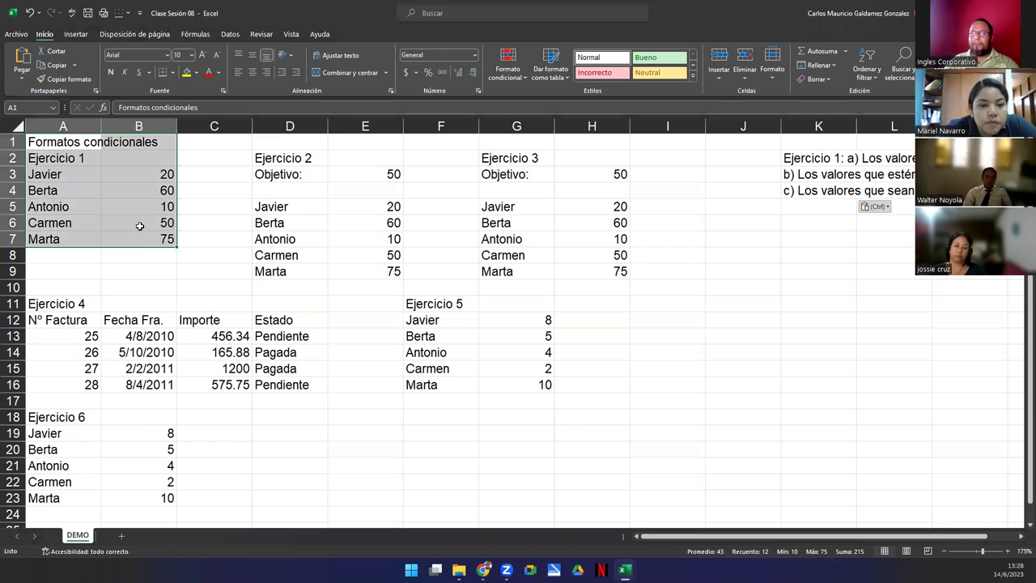
left_click(123, 166)
left_click(789, 159)
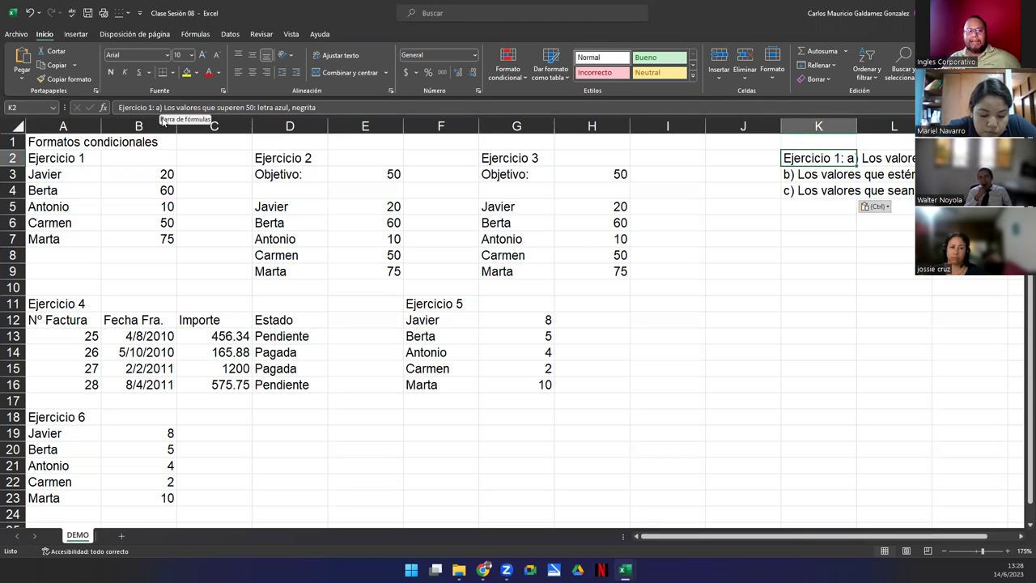
- Start a "Es mayor que" conditional formatting rule for the Ejercicio 1 values in B3:B7 with a threshold of 50
left_click_drag(147, 174, 145, 238)
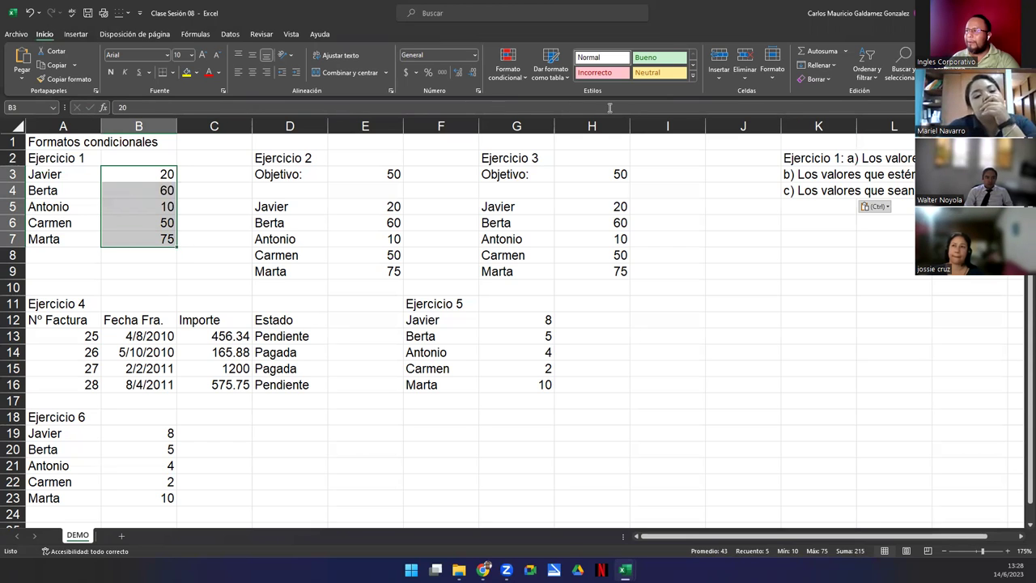
left_click(518, 81)
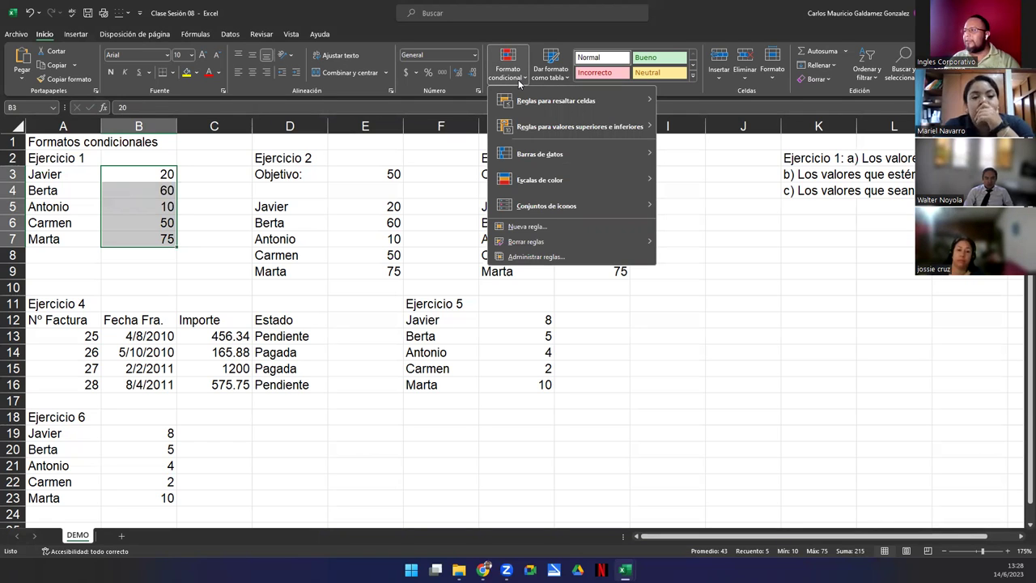
mouse_move(541, 106)
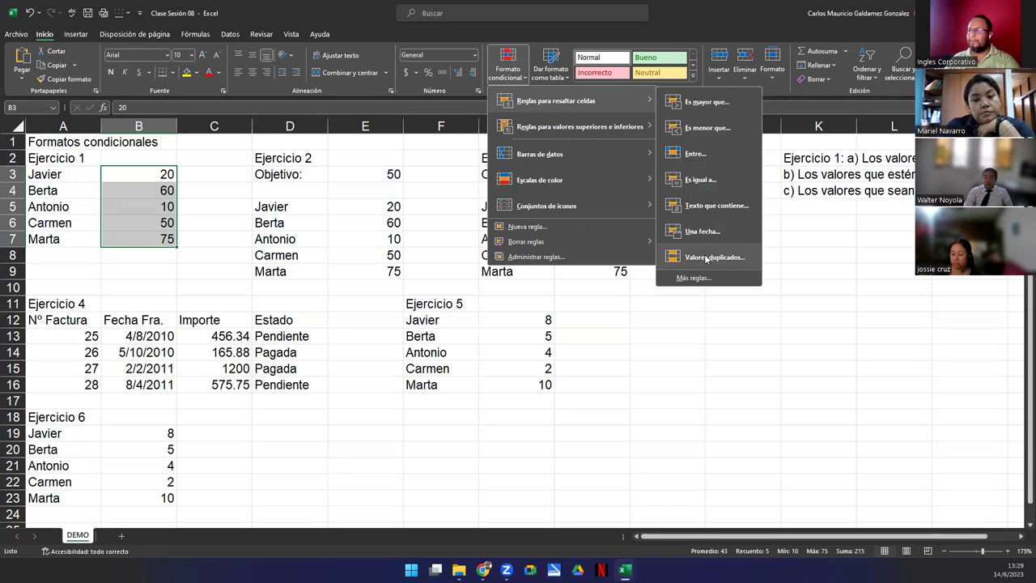
left_click(719, 103)
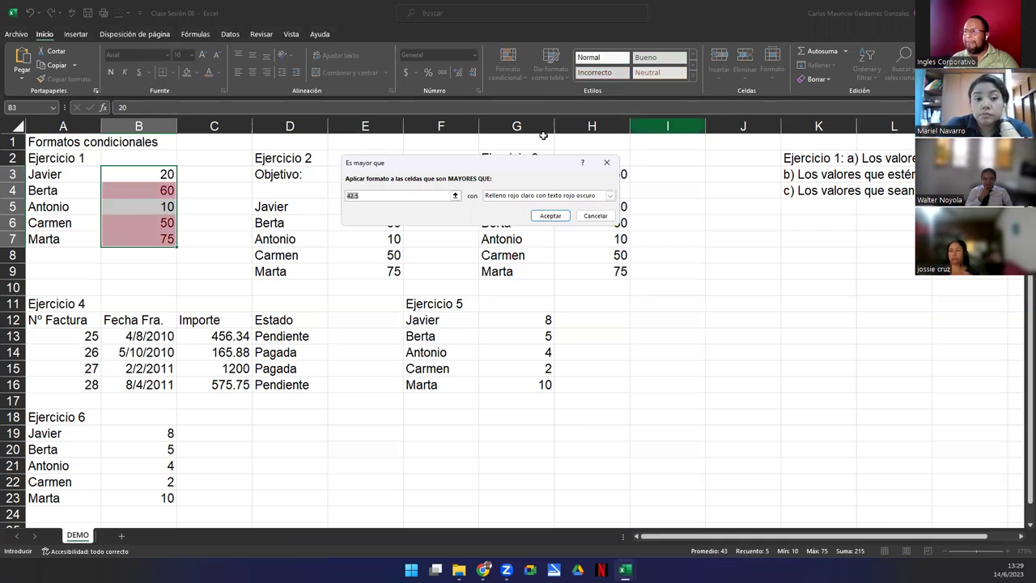
left_click_drag(490, 166, 518, 152)
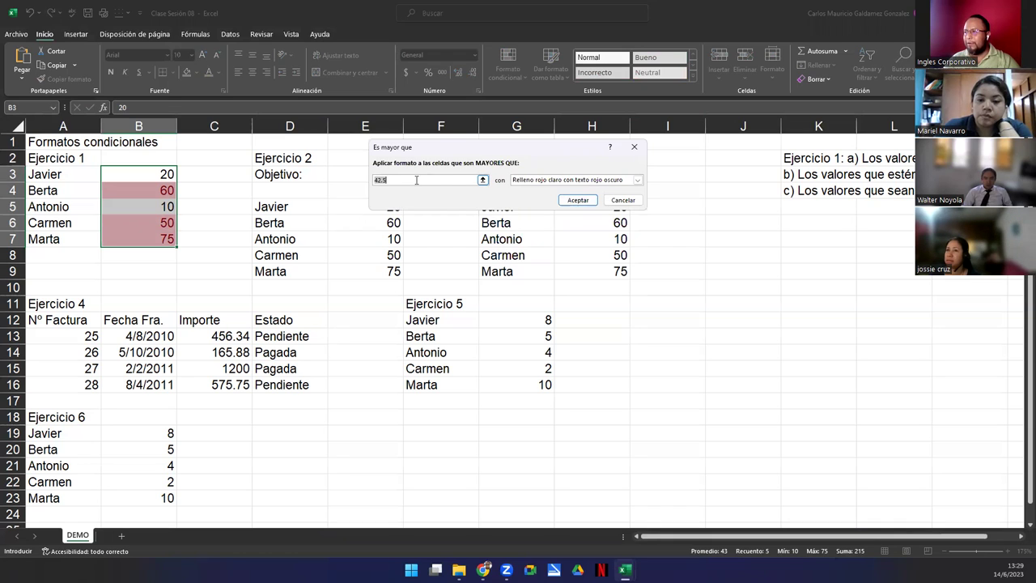
key("BackSpace")
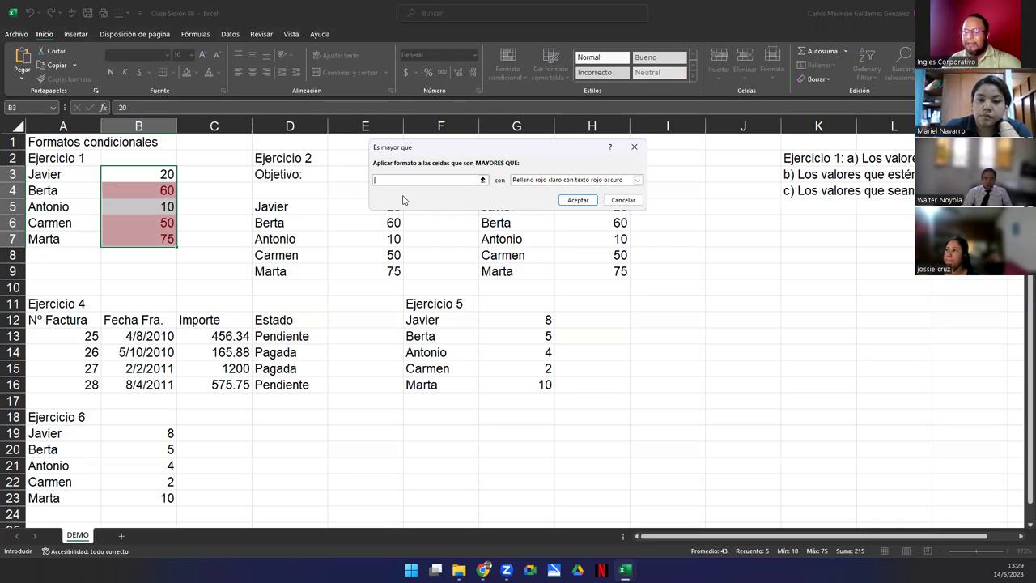
type("50")
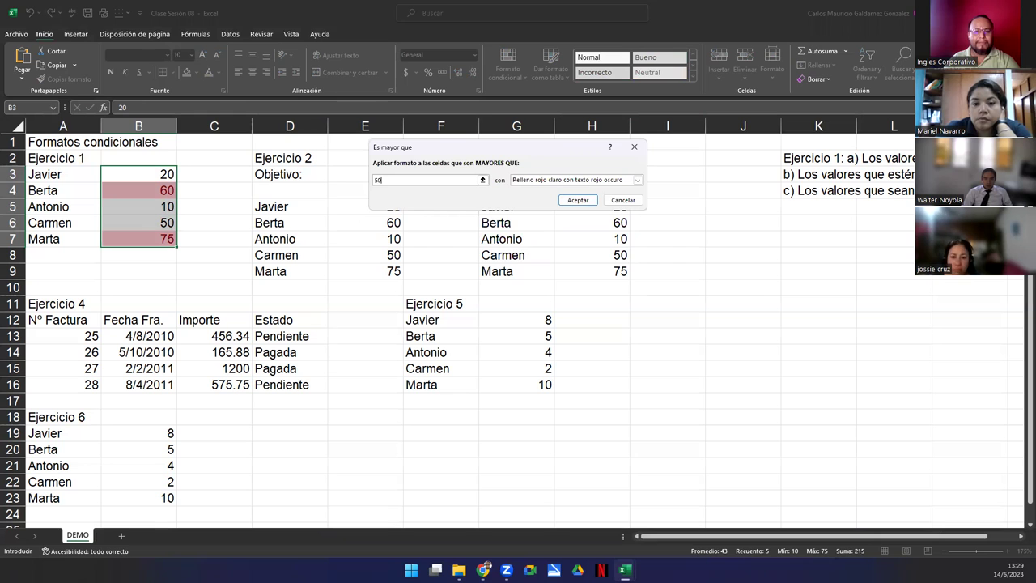
- Give the greater-than-50 rule a custom format with Negrita style and standard blue font color, and apply it to B3:B7
key("alt+Tab")
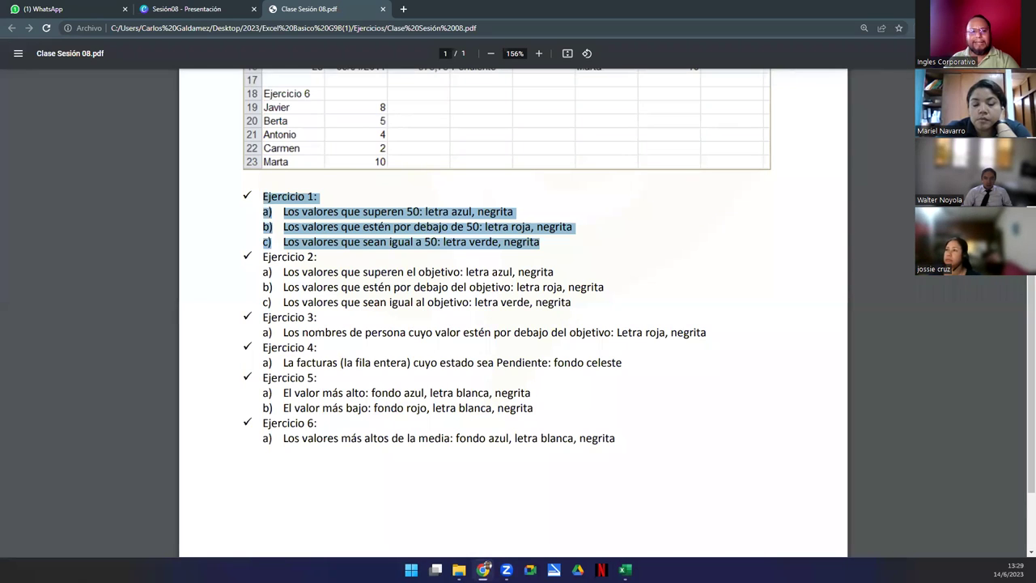
key("alt+Tab")
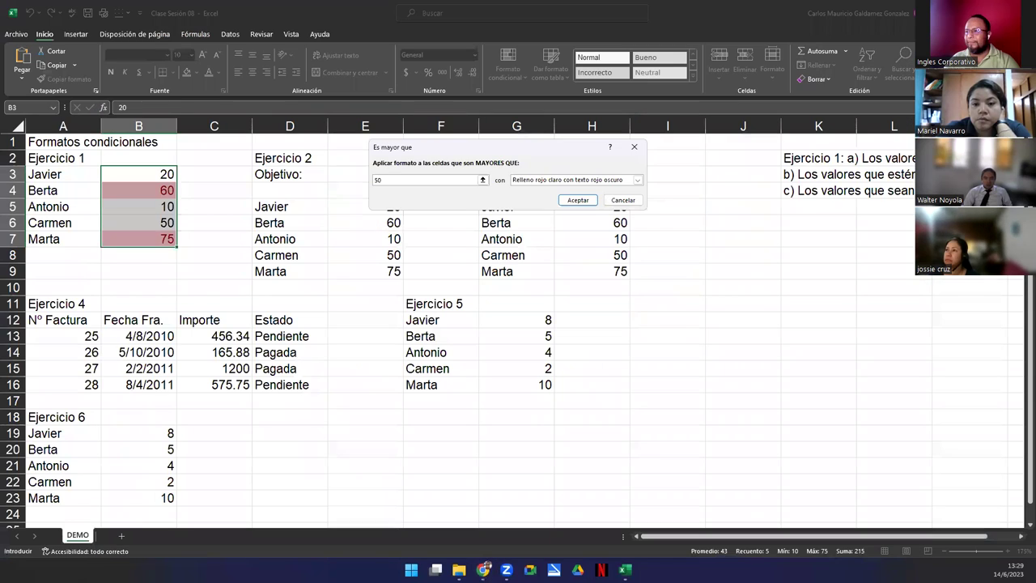
left_click(549, 182)
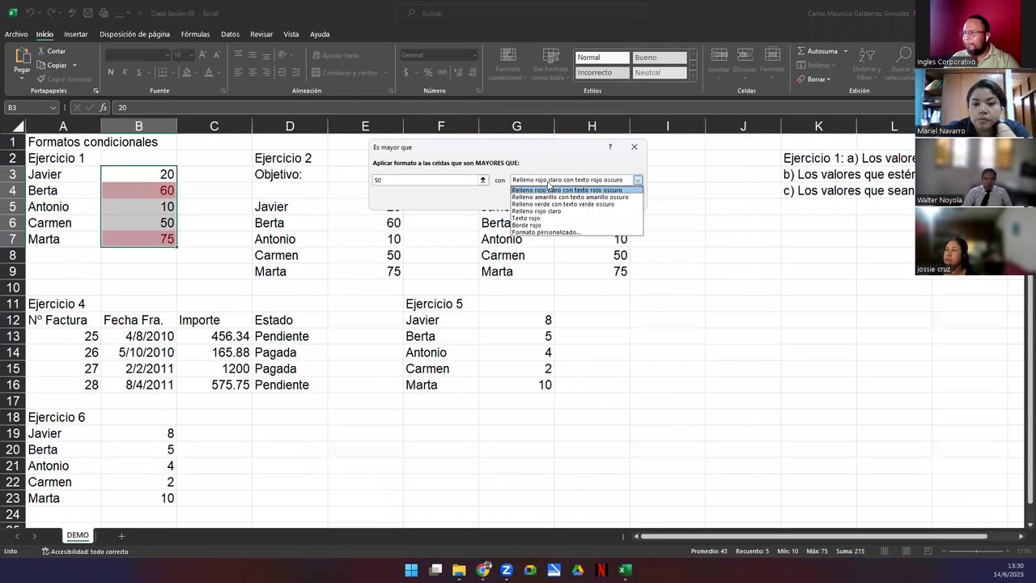
left_click(563, 232)
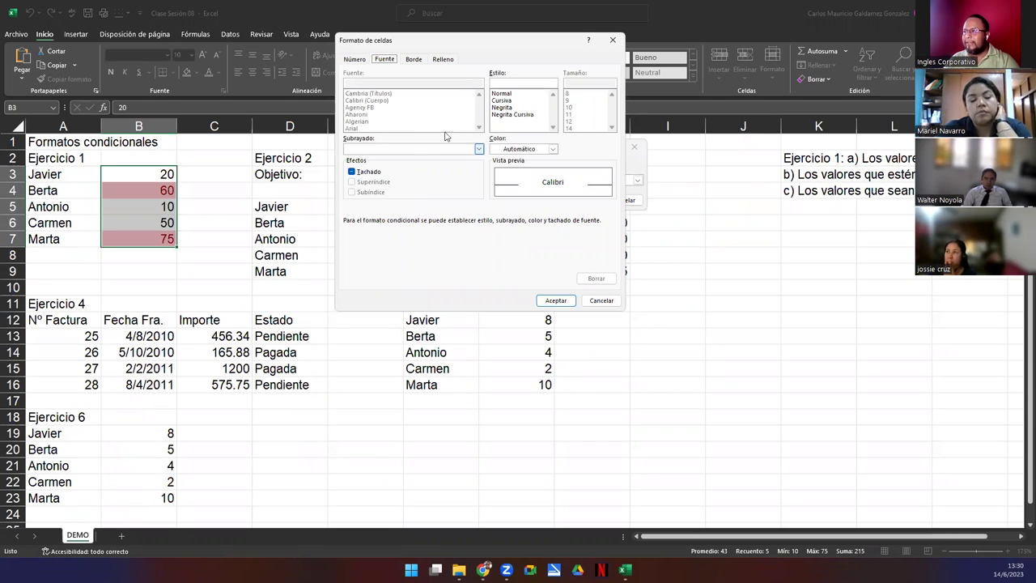
left_click(501, 108)
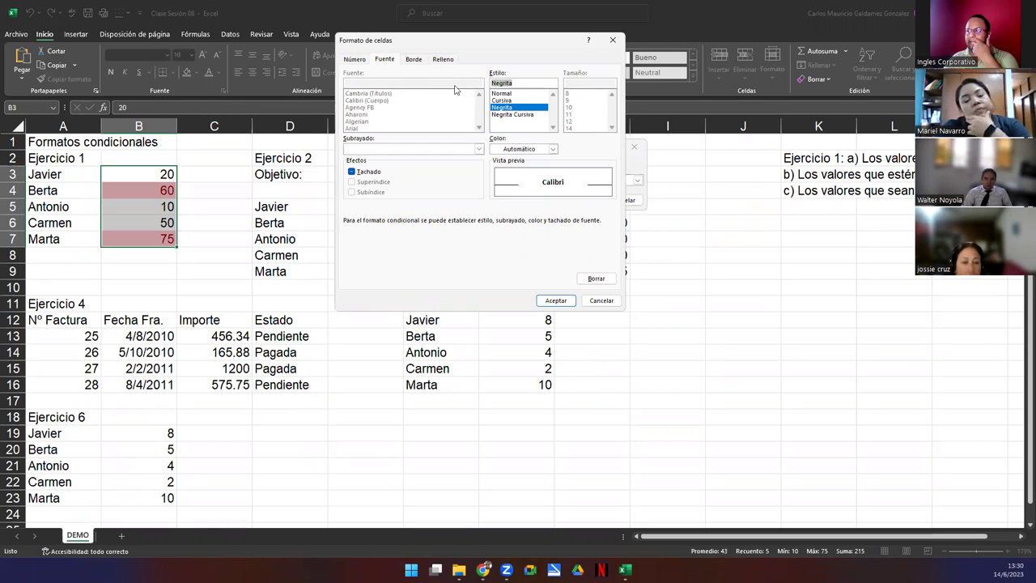
left_click(535, 150)
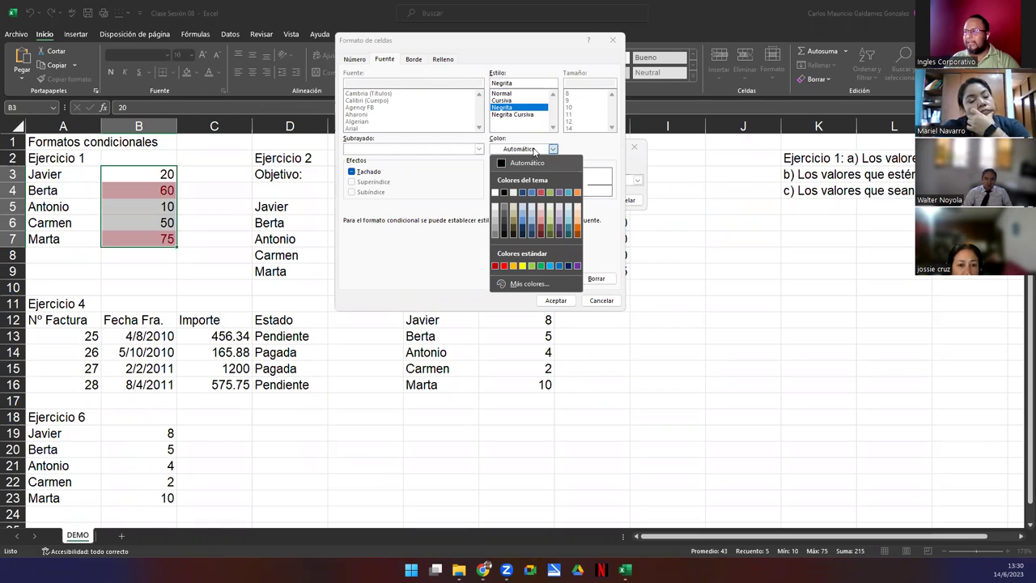
left_click(560, 267)
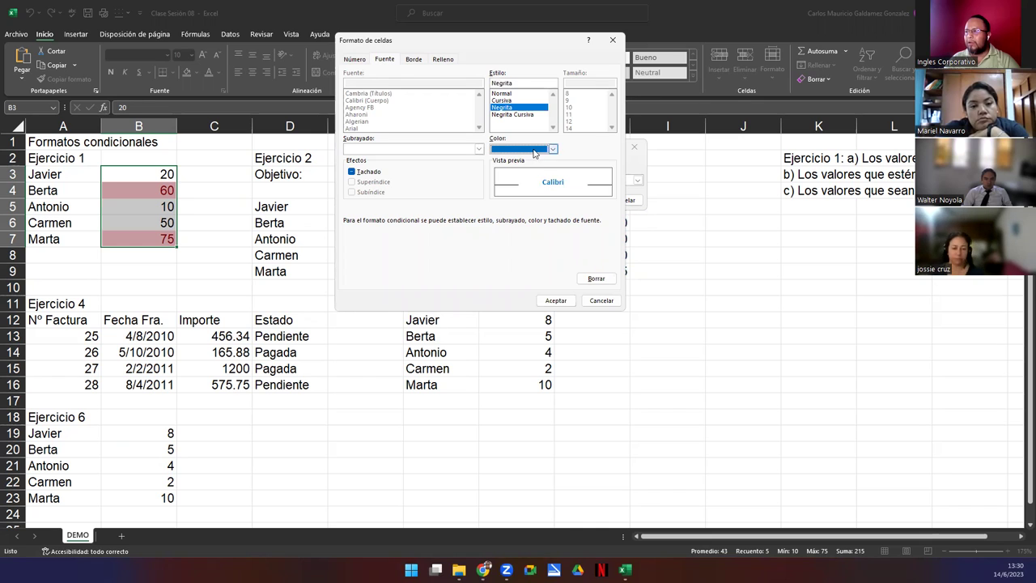
left_click(556, 301)
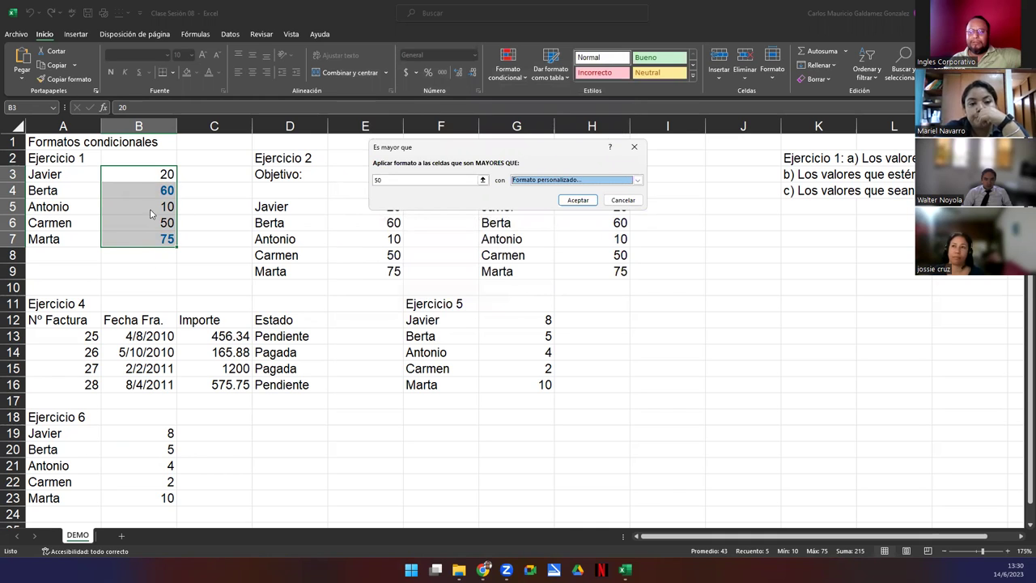
left_click(577, 200)
- Check the Ejercicio 1 values in B3:B7 against instruction a) in K2, including its threshold and font requirements
left_click_drag(132, 176, 134, 238)
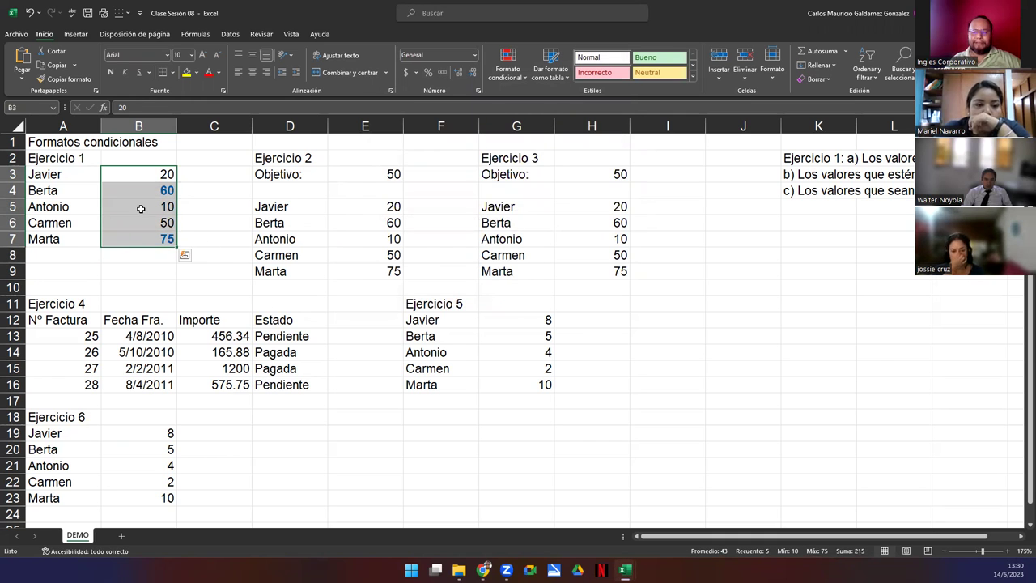
left_click(790, 161)
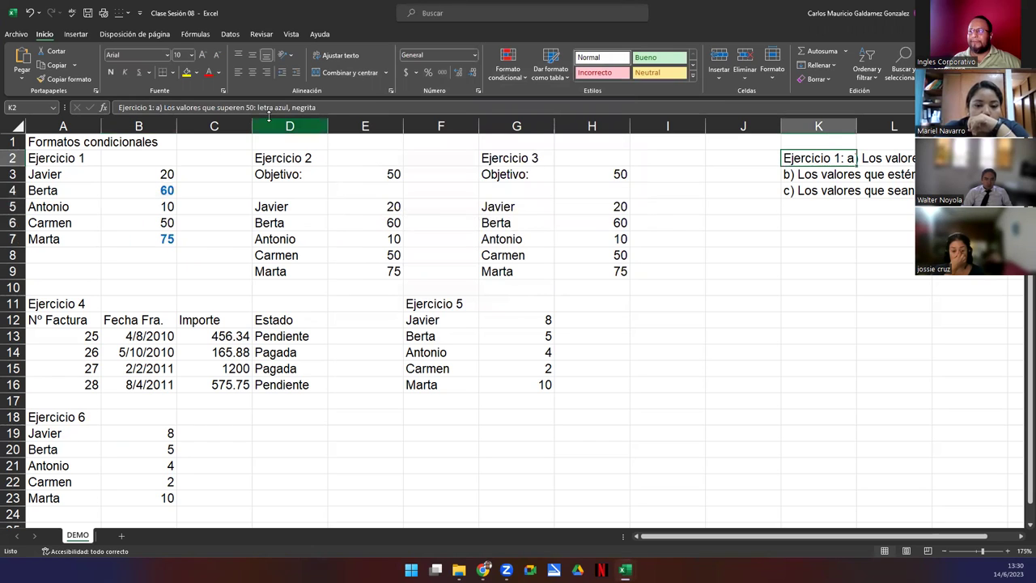
left_click_drag(332, 108, 258, 109)
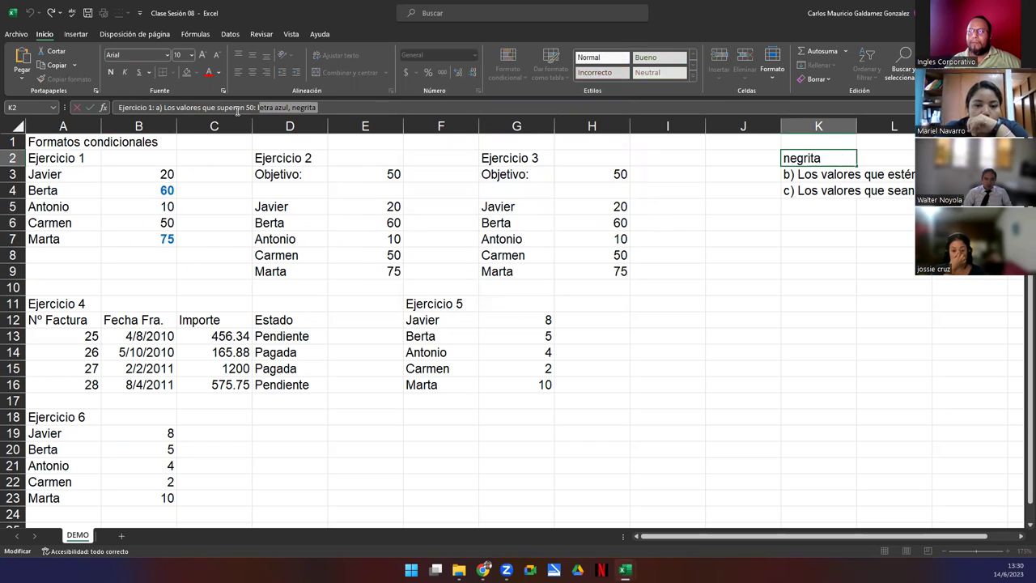
left_click(248, 108)
double_click(249, 108)
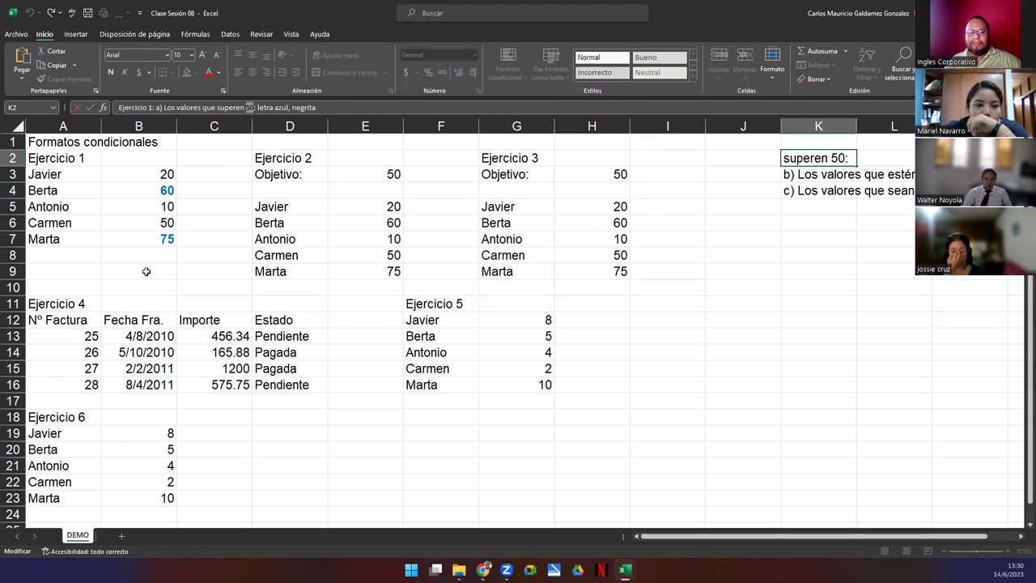
left_click(150, 226)
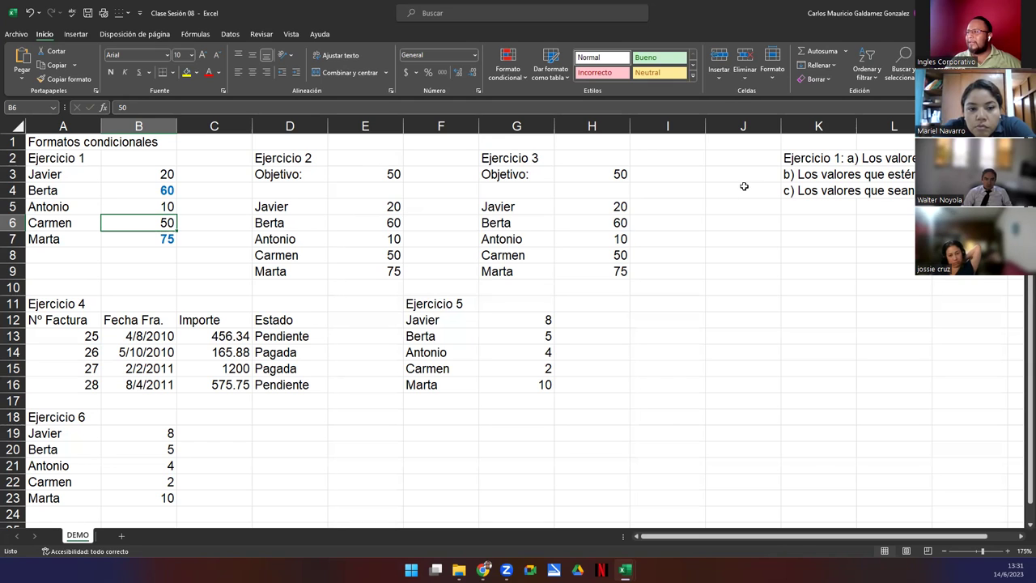
- Following instruction b) in K3, start an "Es menor que" conditional formatting rule for B3:B7 with a threshold of 50
left_click(789, 175)
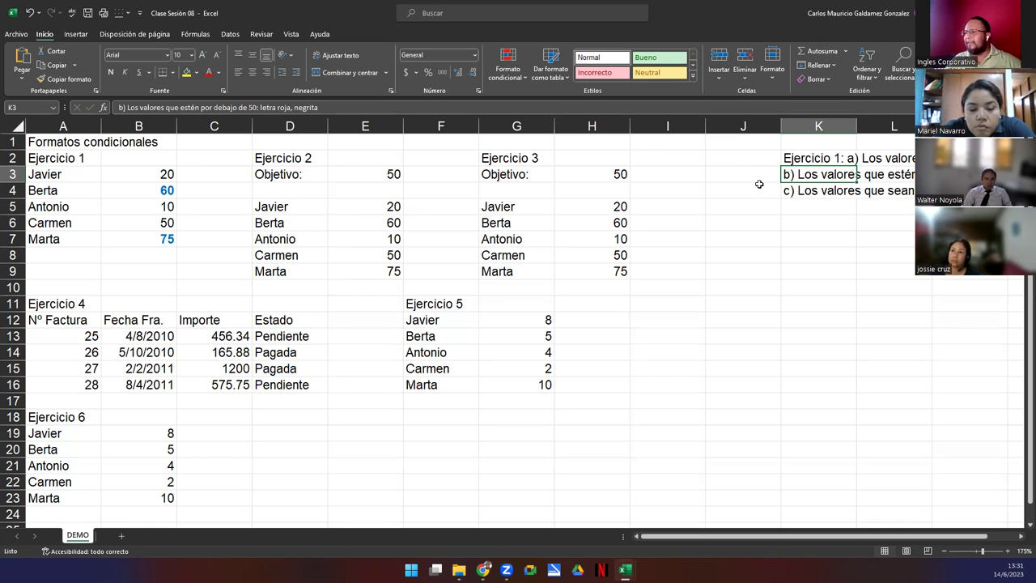
left_click_drag(146, 175, 146, 240)
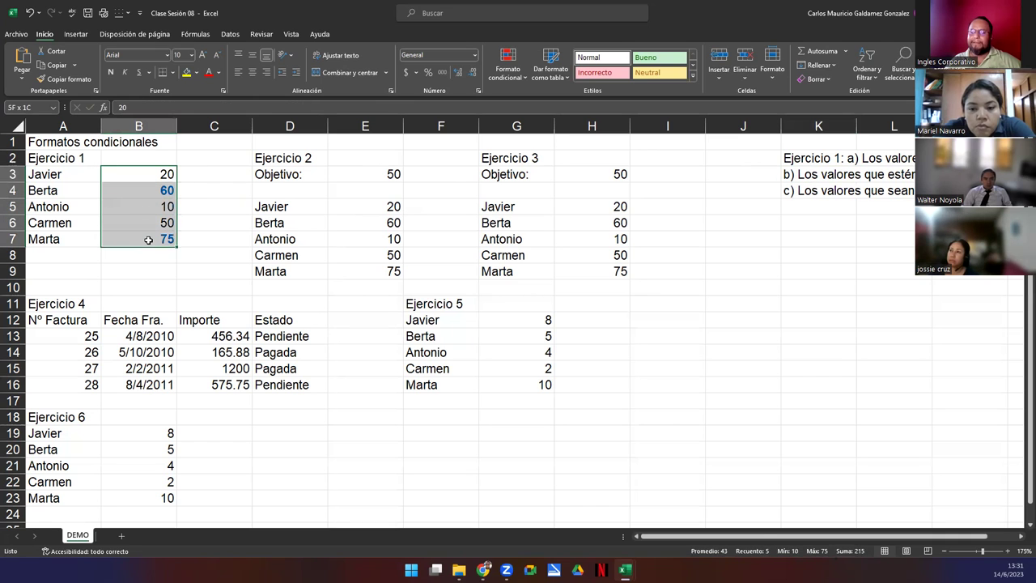
left_click(504, 69)
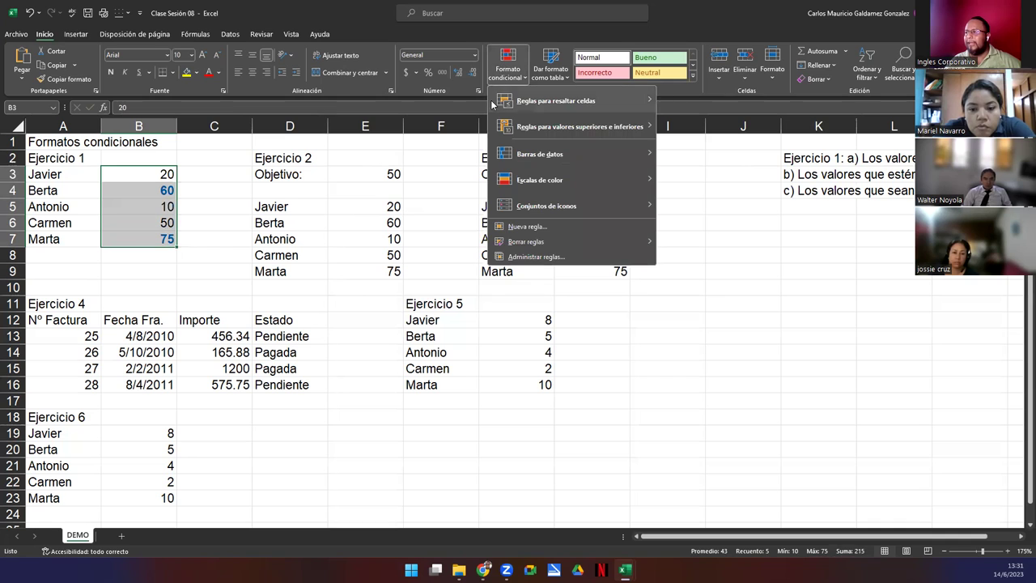
mouse_move(564, 110)
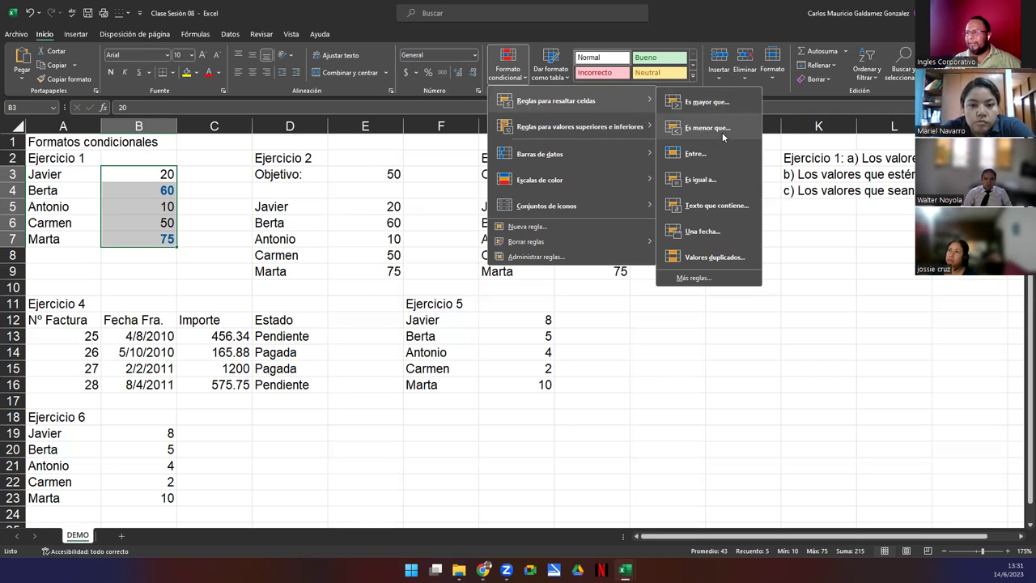
left_click(723, 134)
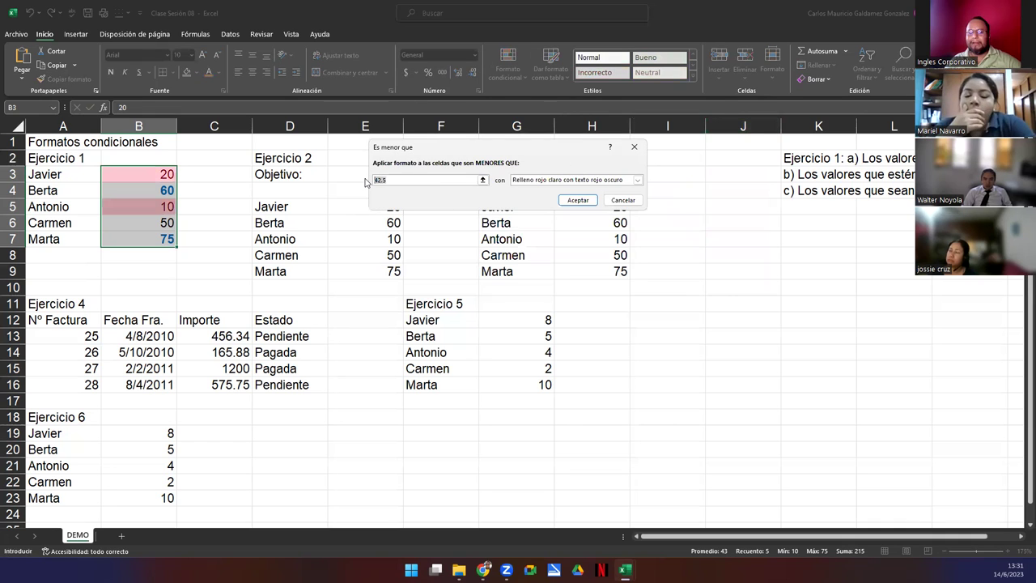
type("50")
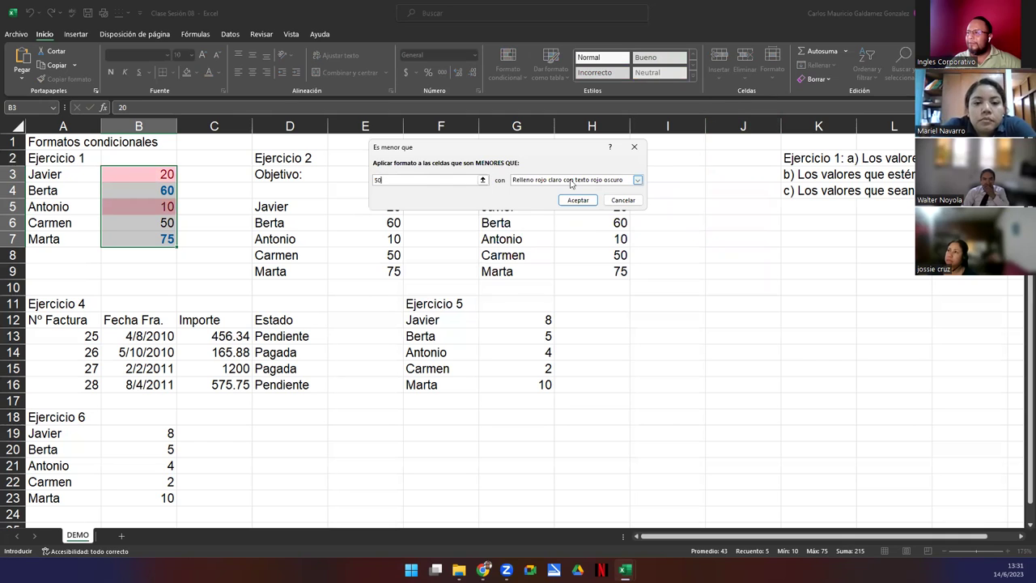
- Give the less-than-50 rule a custom format with Negrita style and standard red font color, and apply it
left_click(516, 183)
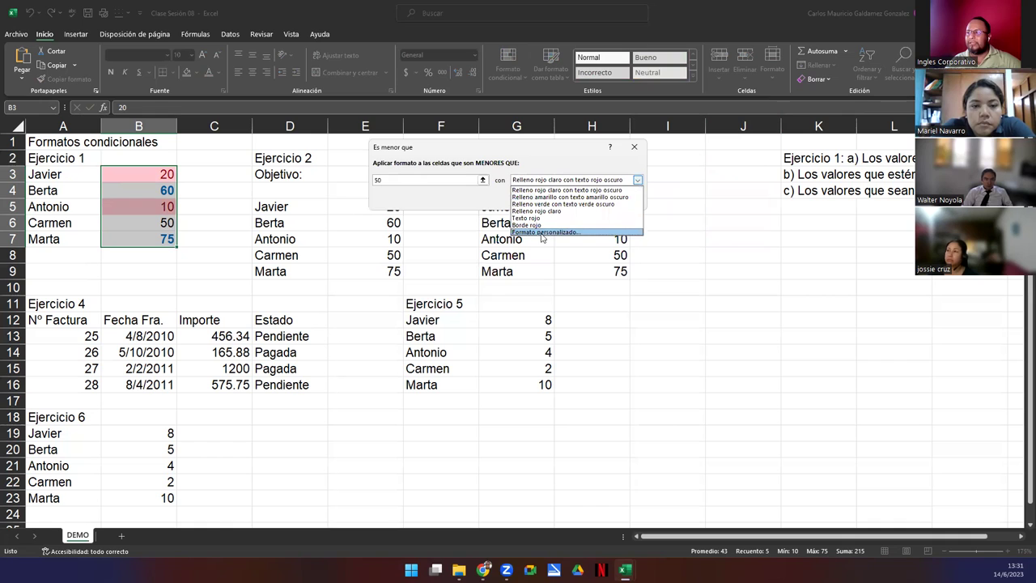
left_click(543, 233)
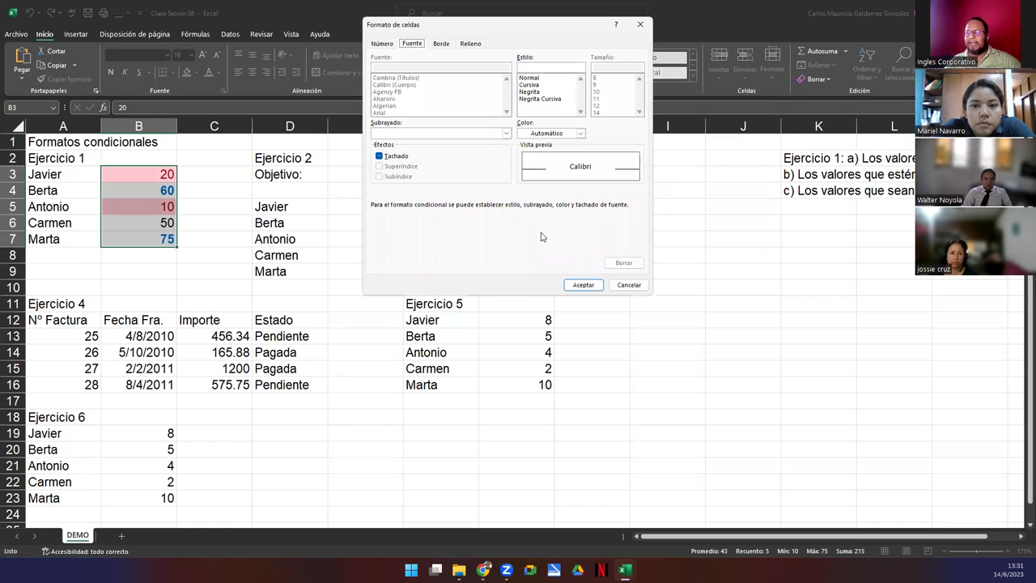
left_click(530, 92)
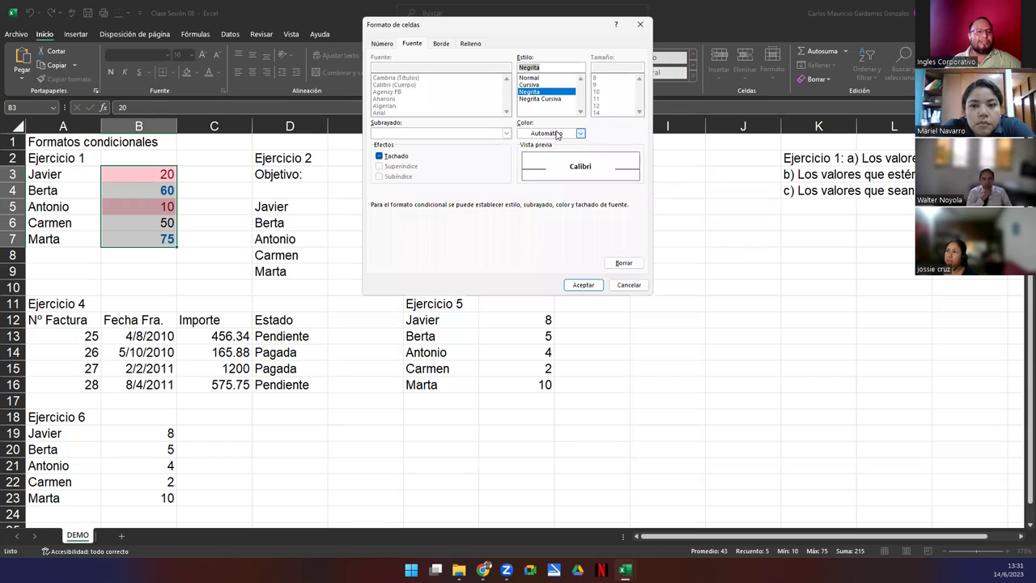
left_click(557, 134)
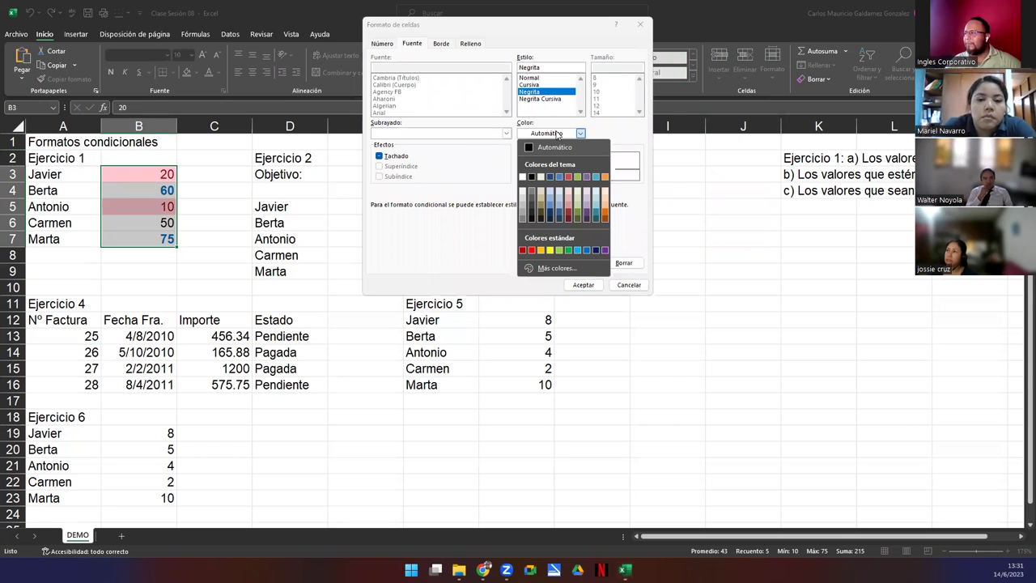
left_click(528, 251)
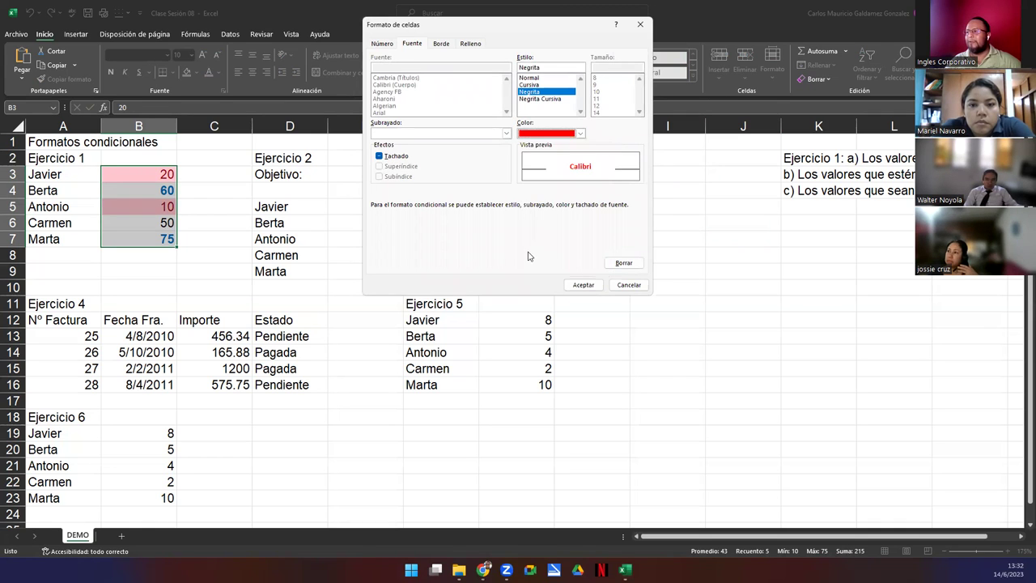
left_click(582, 284)
left_click(581, 203)
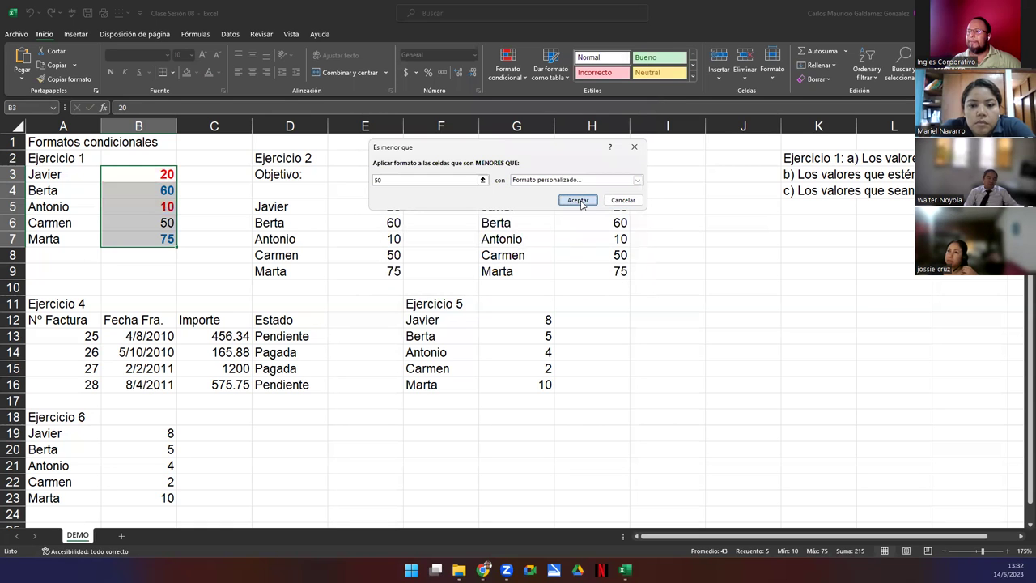
- Following instruction c) in K4, start an "Es igual a" conditional formatting rule for B3:B7 with the value 50
left_click(139, 210)
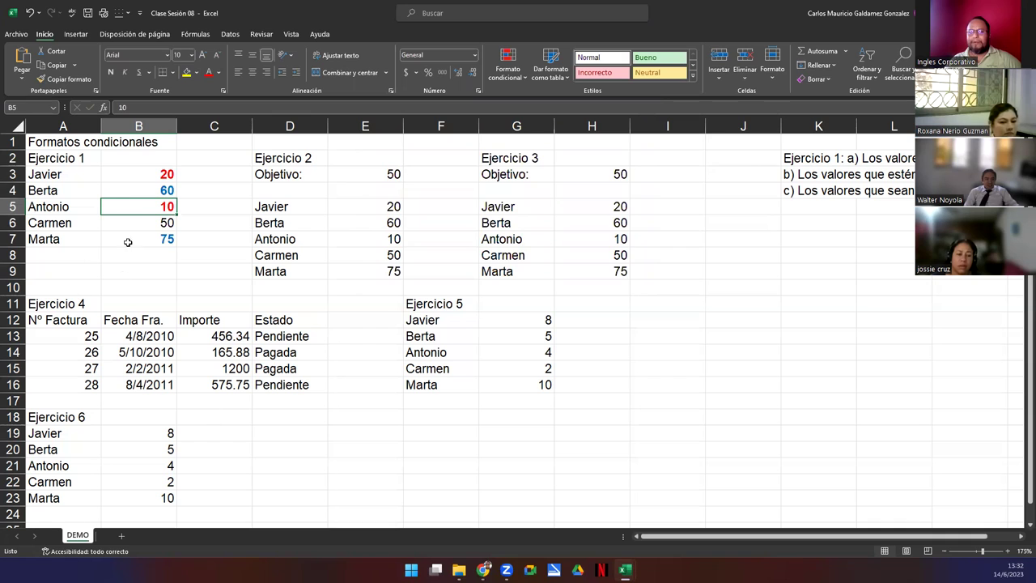
left_click_drag(129, 174, 139, 235)
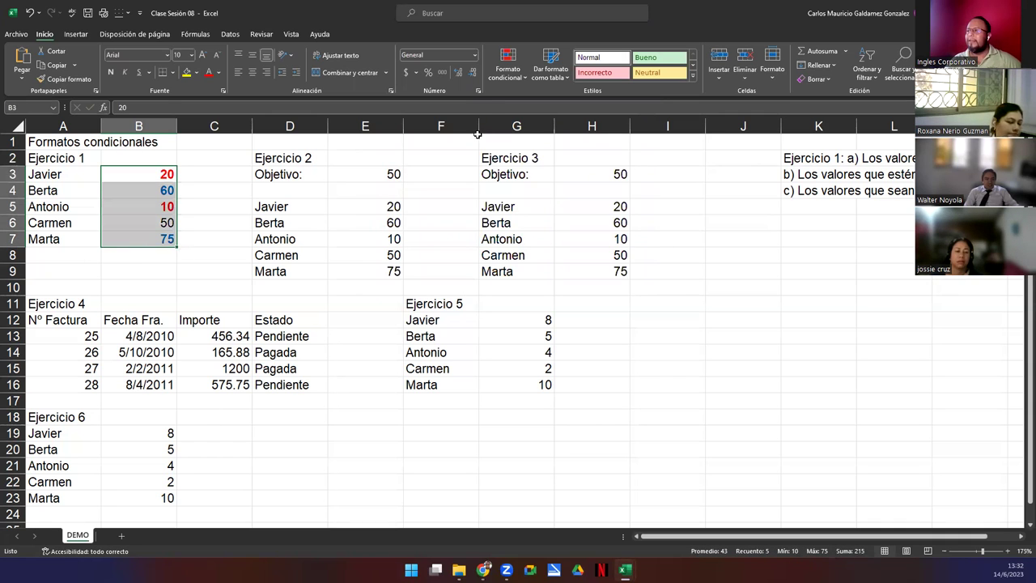
left_click(806, 190)
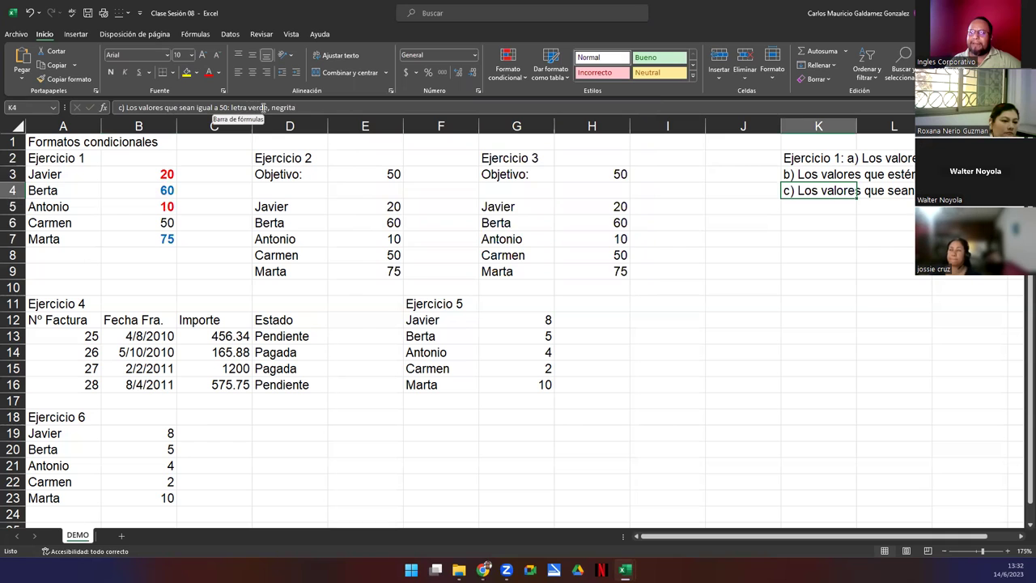
left_click_drag(142, 173, 143, 237)
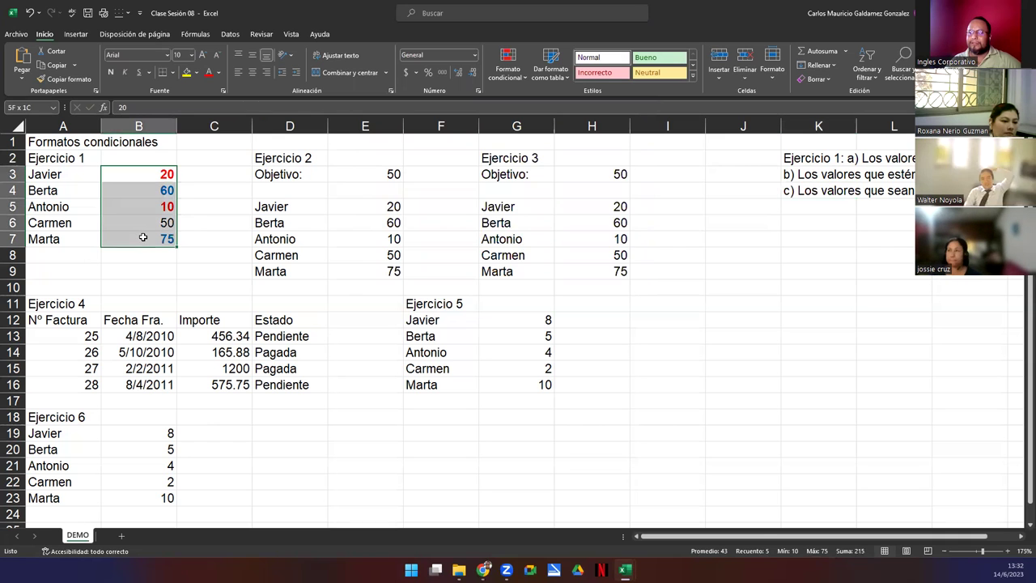
left_click(503, 67)
mouse_move(573, 108)
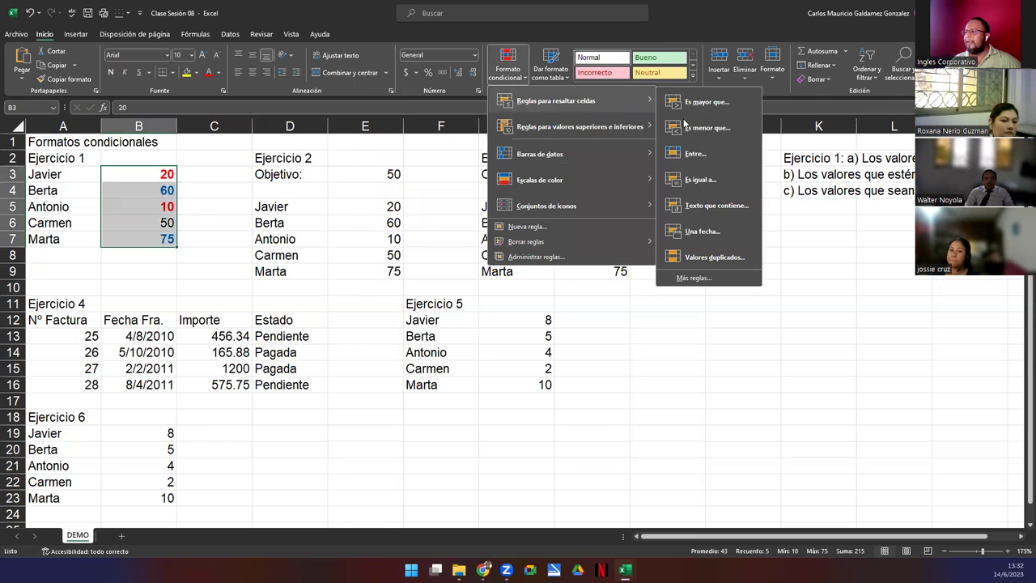
left_click(719, 185)
type("50")
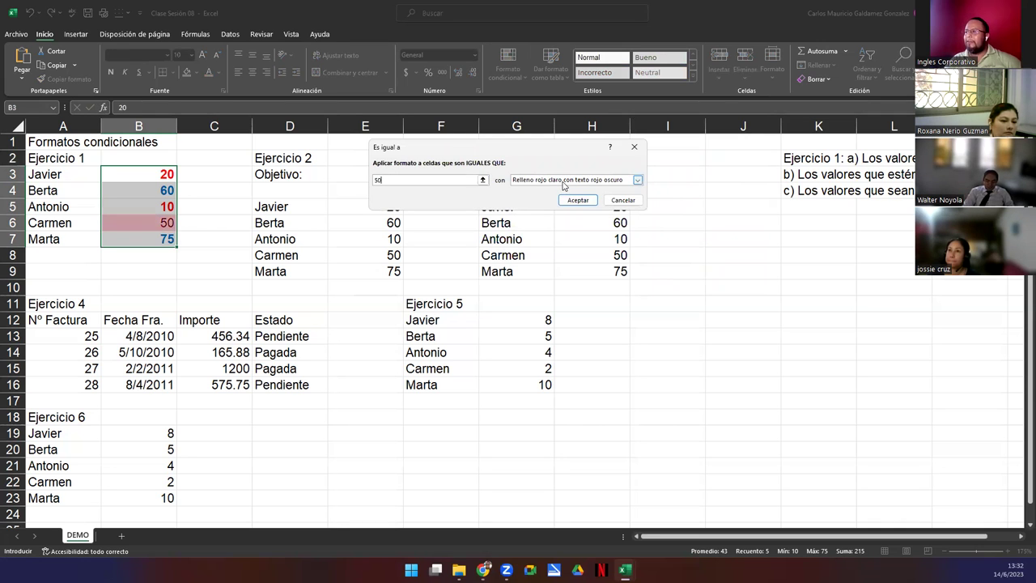
- Give the equal-to-50 rule a custom format with Negrita style and standard green (Verde) font color, and apply it
left_click(565, 180)
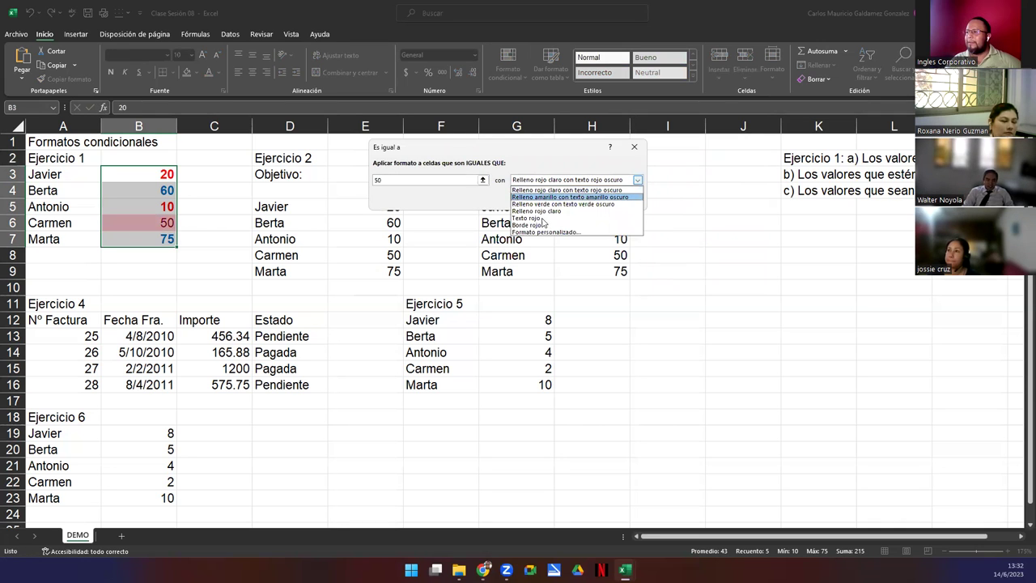
left_click(541, 232)
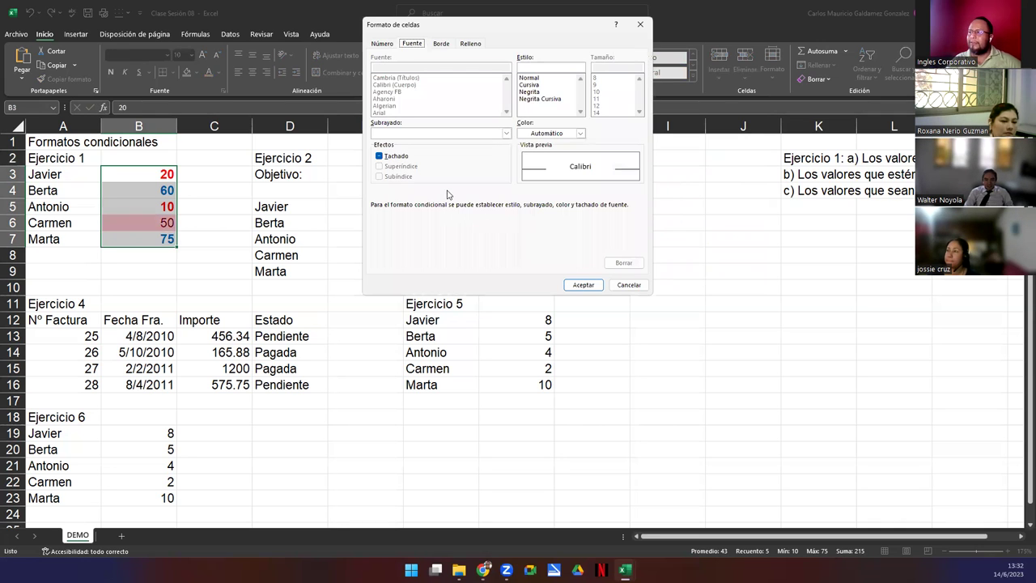
left_click(531, 91)
left_click(543, 133)
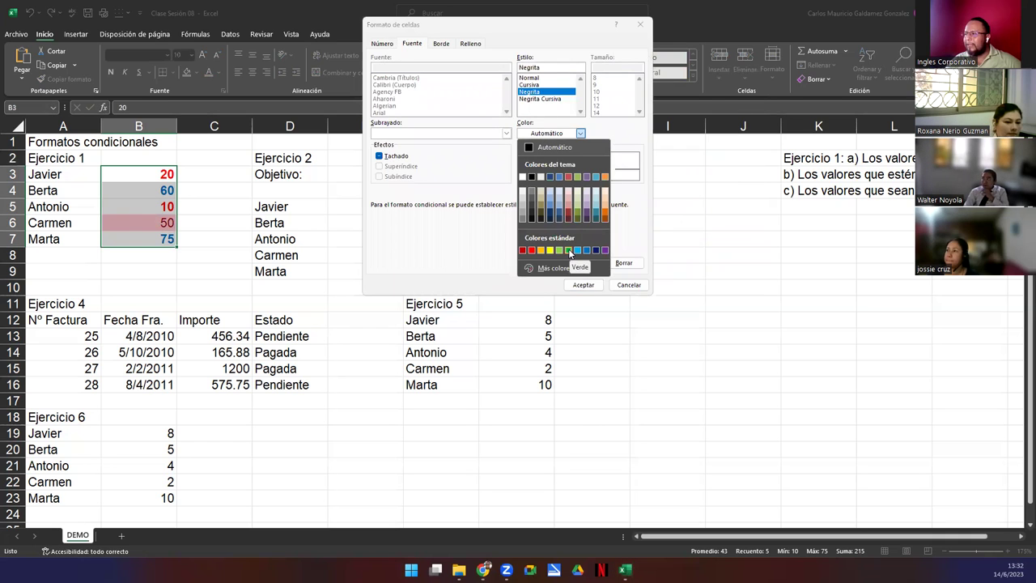
left_click(569, 251)
left_click(580, 284)
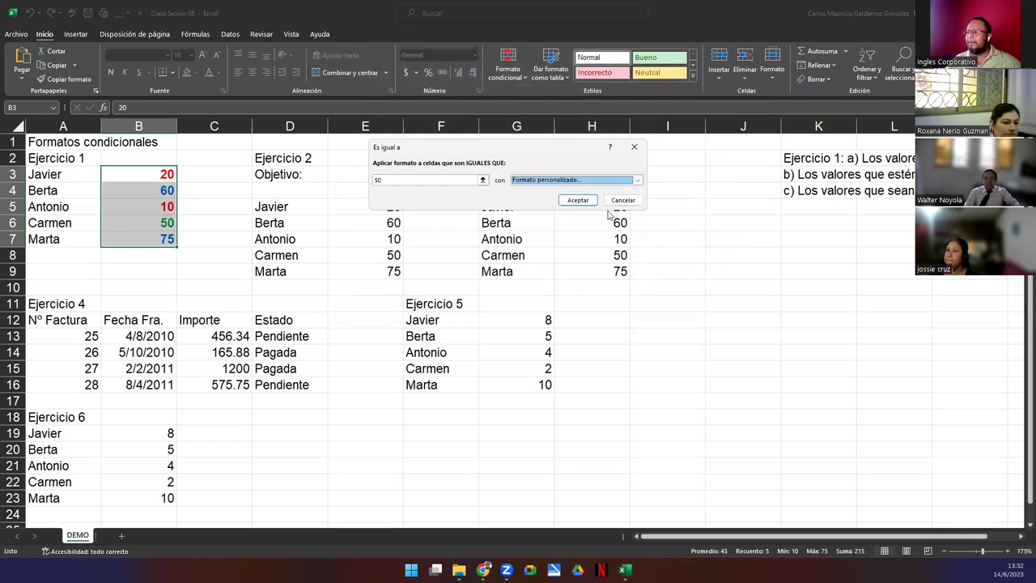
left_click(578, 200)
left_click(208, 226)
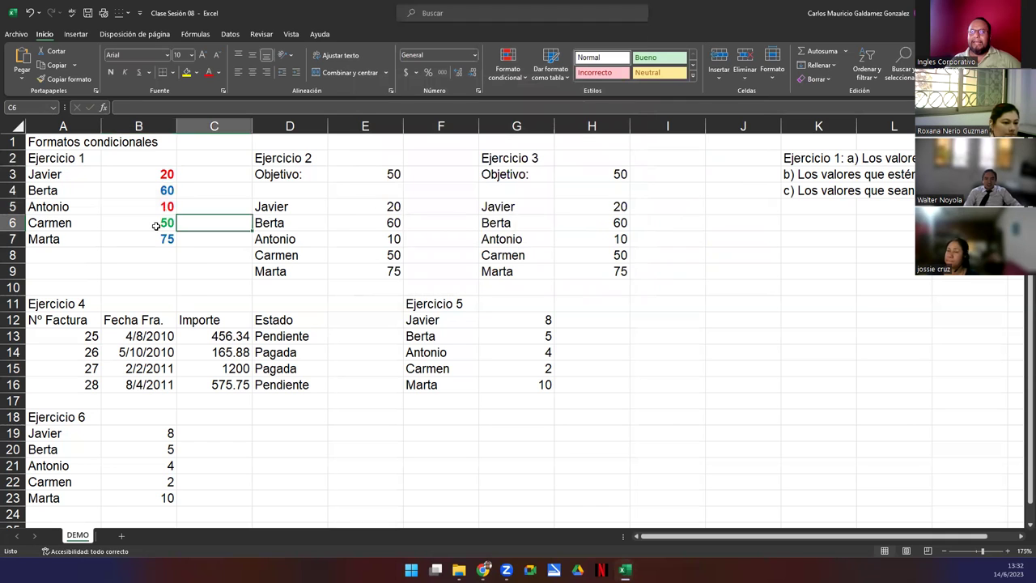
- Review instructions a), b) and c) in K2:K4 against the formatted Ejercicio 1 values in B3:B7
left_click_drag(127, 170, 138, 237)
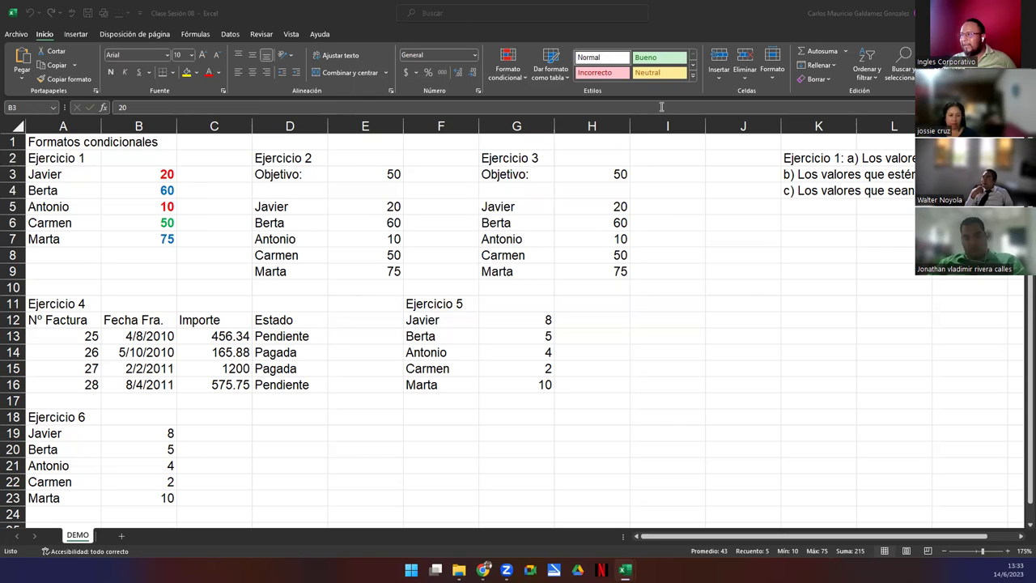
left_click(789, 160)
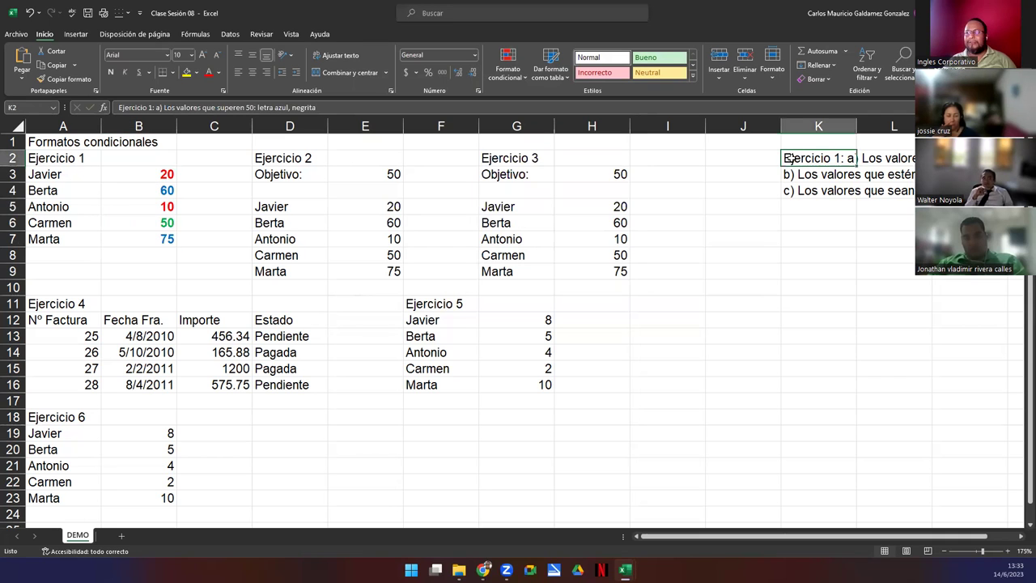
double_click(228, 108)
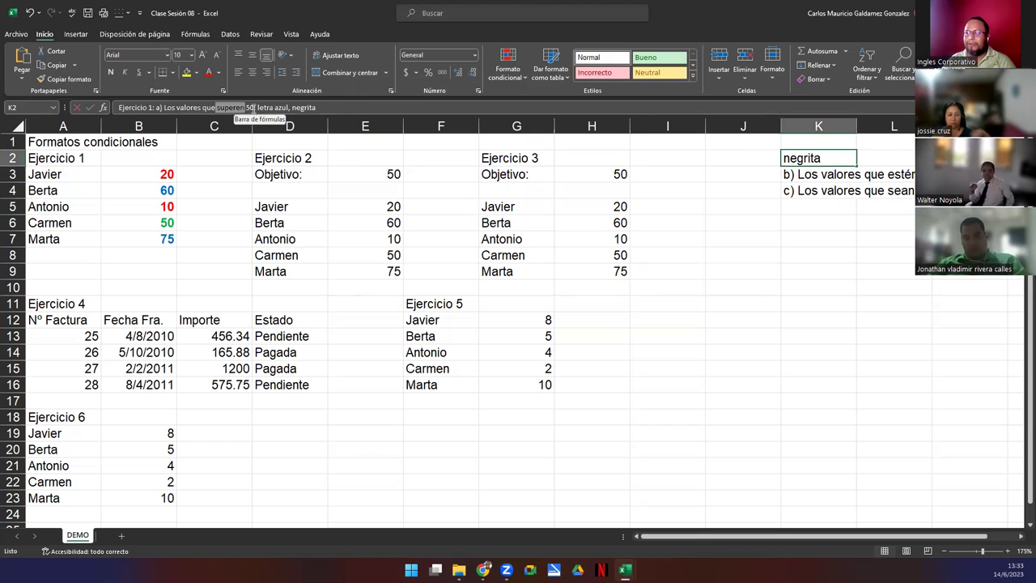
left_click(254, 107, "shift")
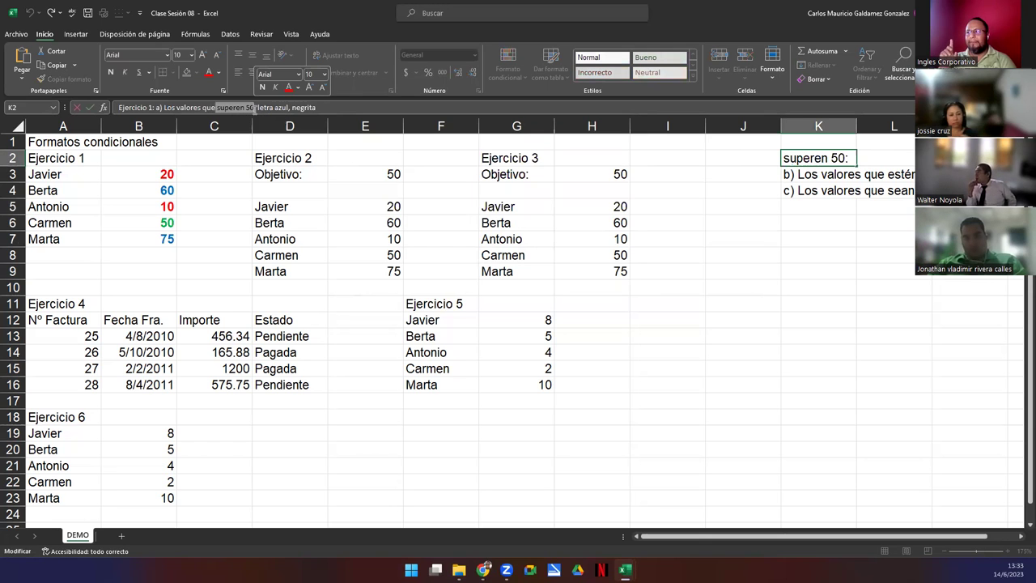
key("Return")
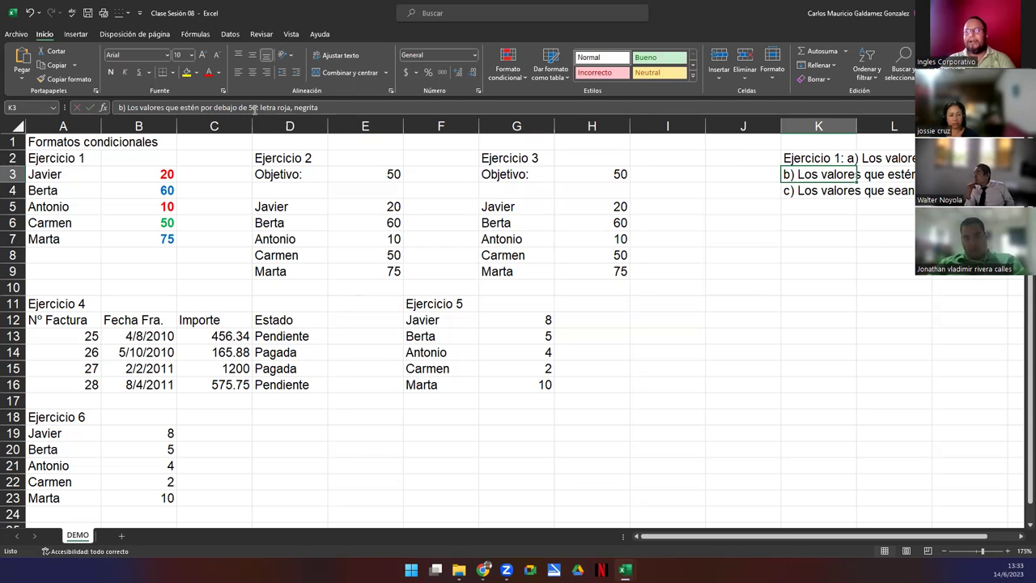
key("Down")
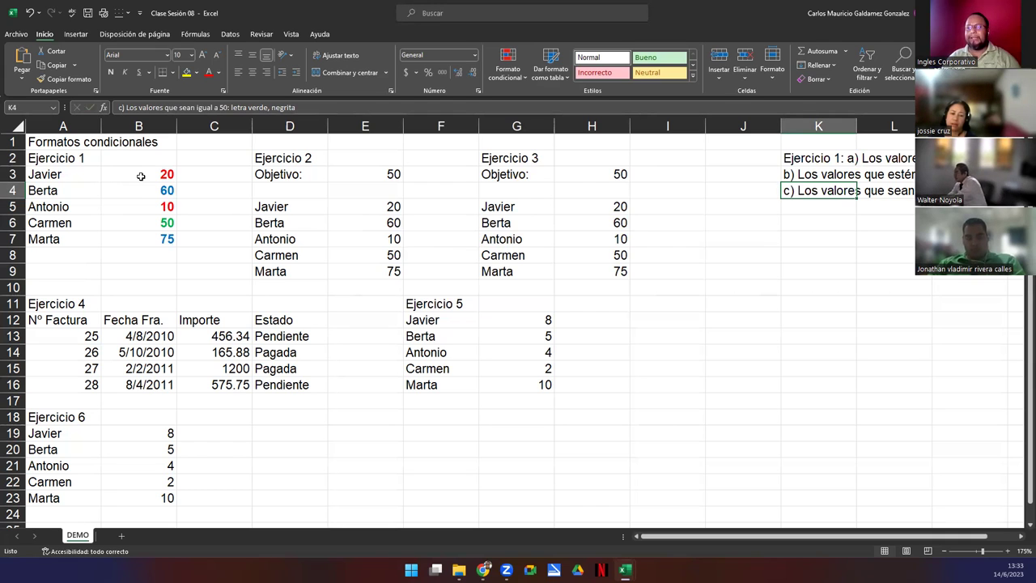
- Start an "Entre" conditional formatting rule for B3:B7 with limits 25 and 75
left_click(140, 177)
left_click_drag(138, 194, 135, 235)
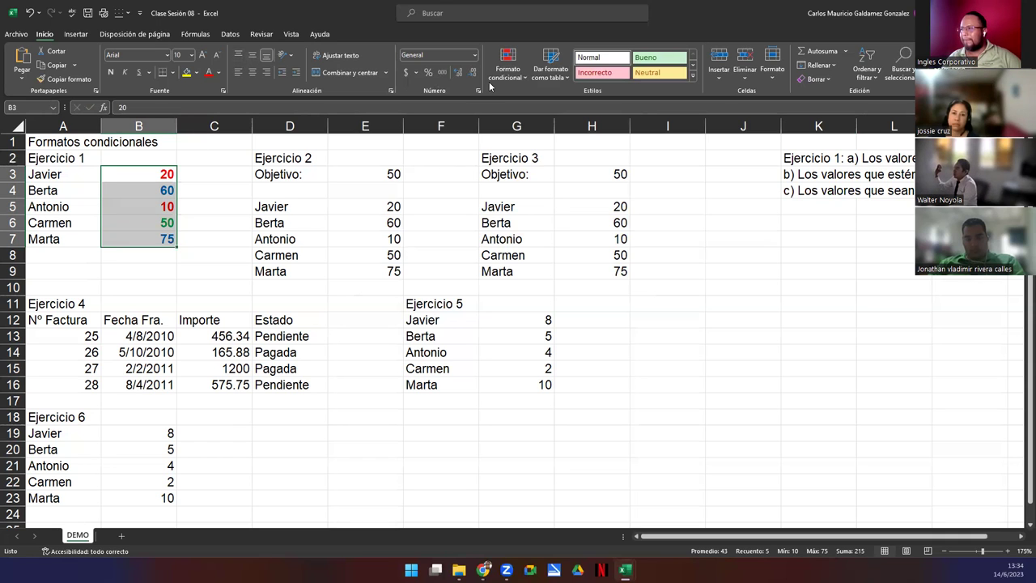
left_click(507, 60)
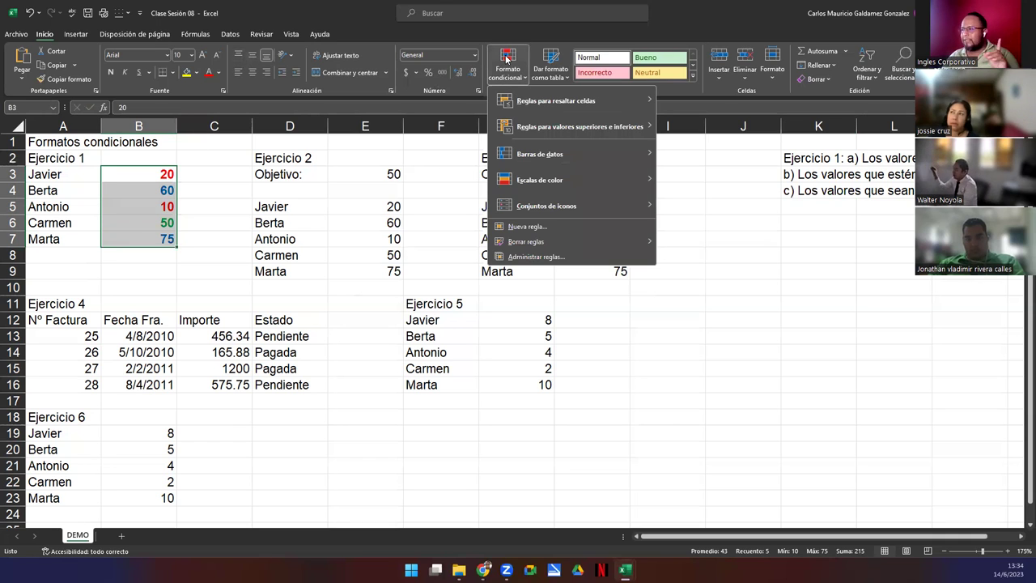
mouse_move(583, 100)
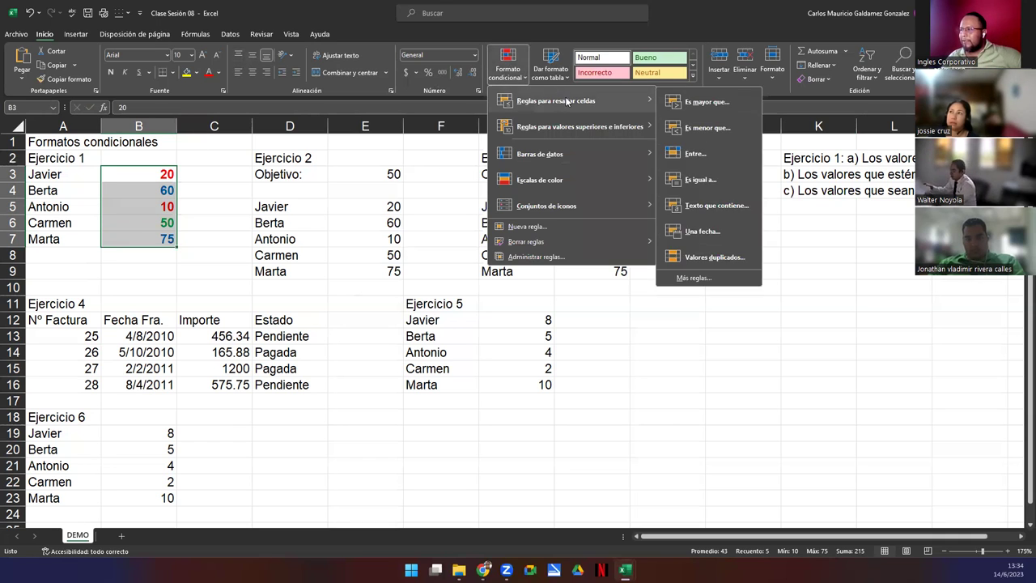
left_click(711, 156)
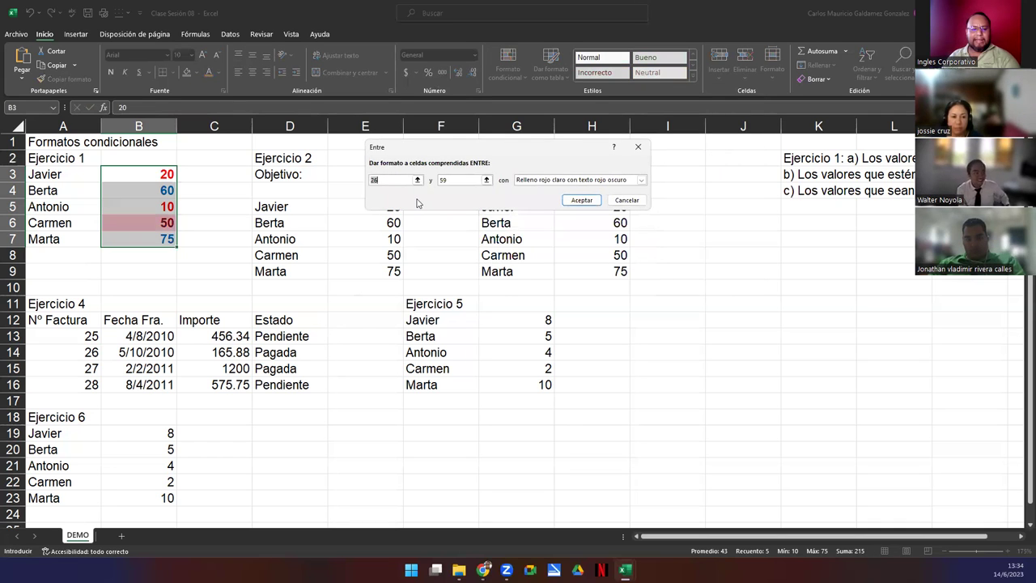
type("25")
left_click_drag(454, 180, 433, 183)
type("75")
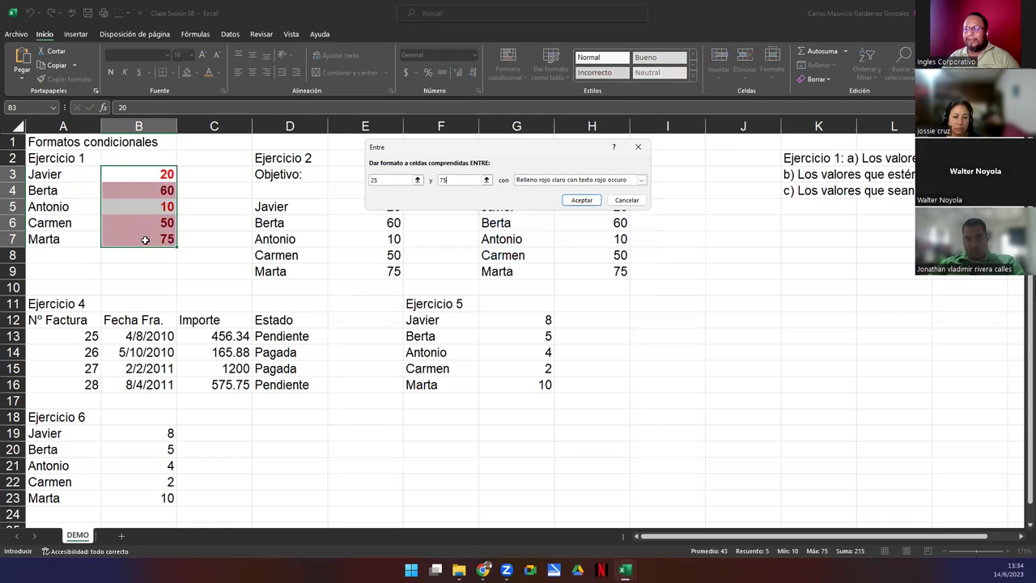
- Give the between-25-and-75 rule a custom format with Negrita style and standard purple font color, and apply it
left_click(556, 181)
left_click(560, 232)
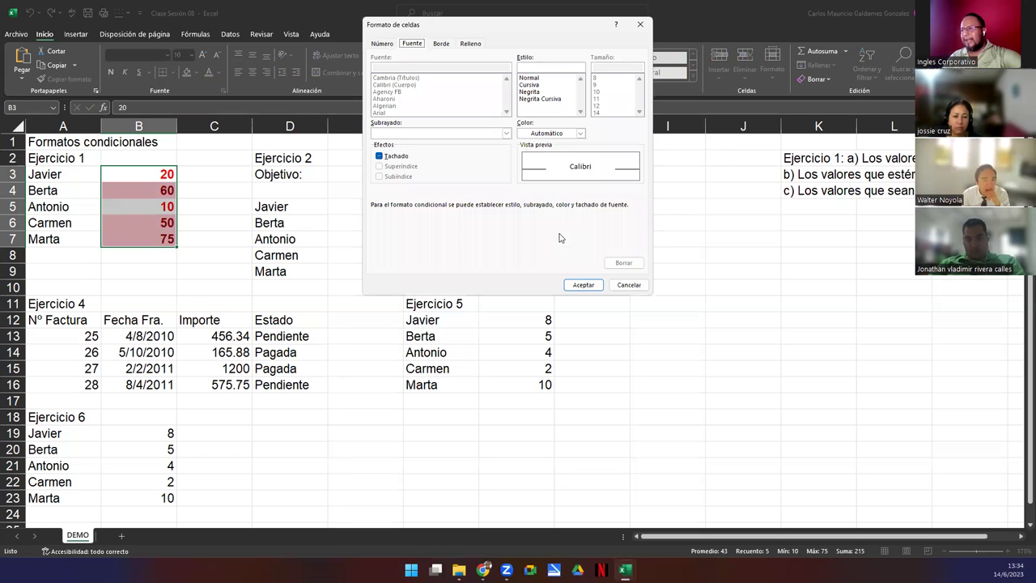
left_click(532, 92)
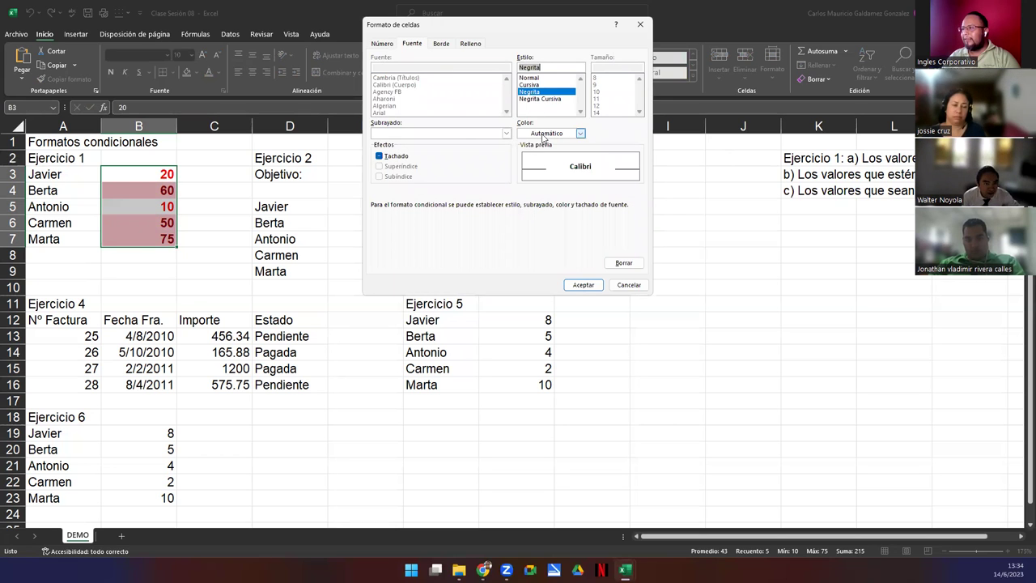
left_click(581, 133)
left_click(604, 251)
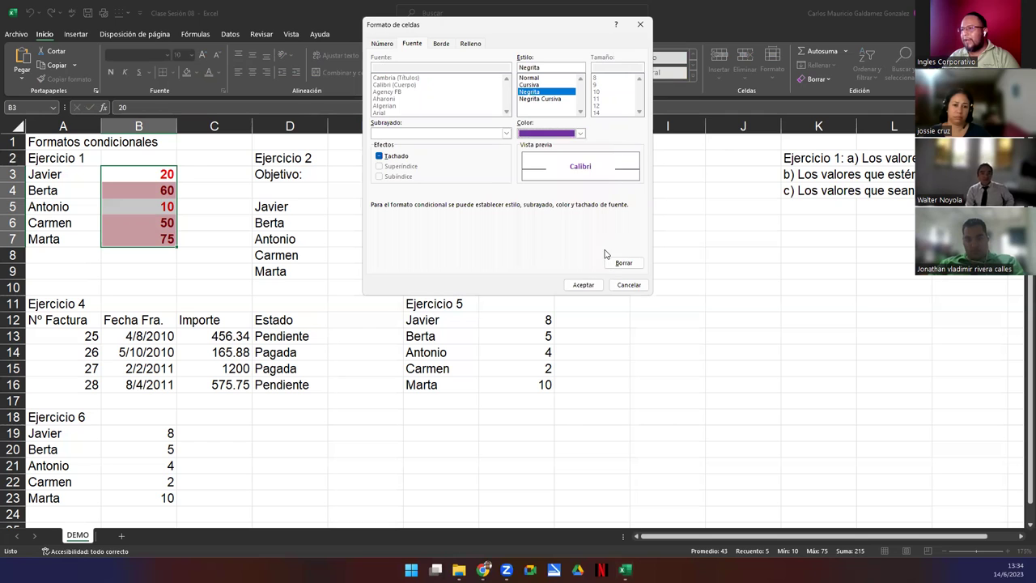
left_click(594, 286)
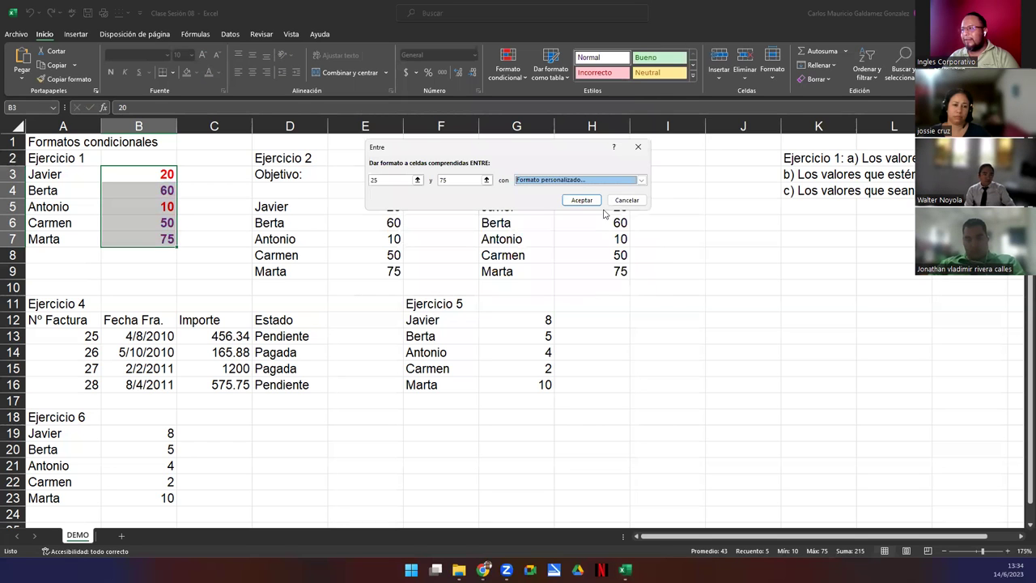
key("Return")
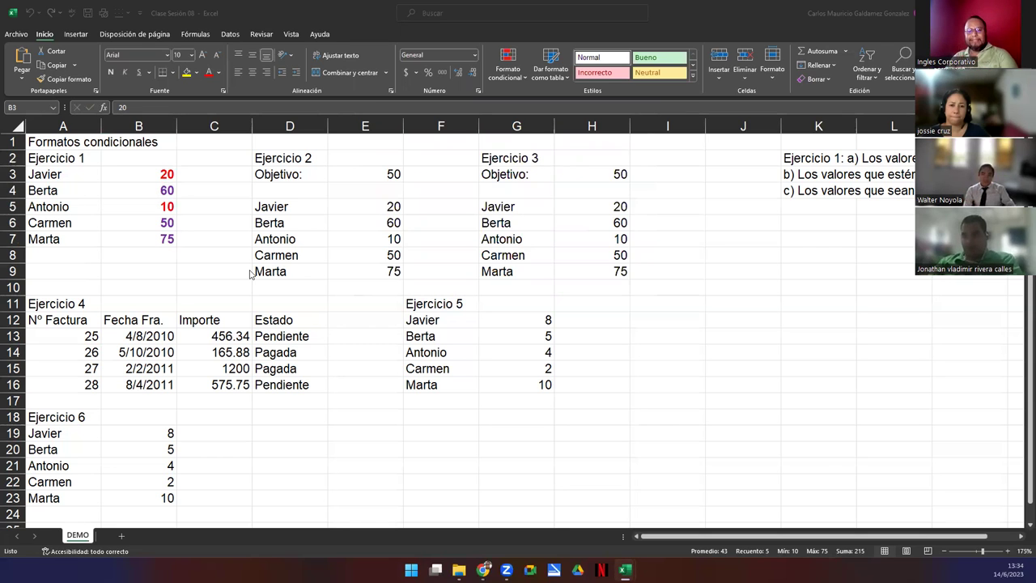
- In the rules manager for B3:B7, move the purple between rule below the three other rules and apply the new order
left_click(152, 174)
left_click_drag(151, 174, 144, 239)
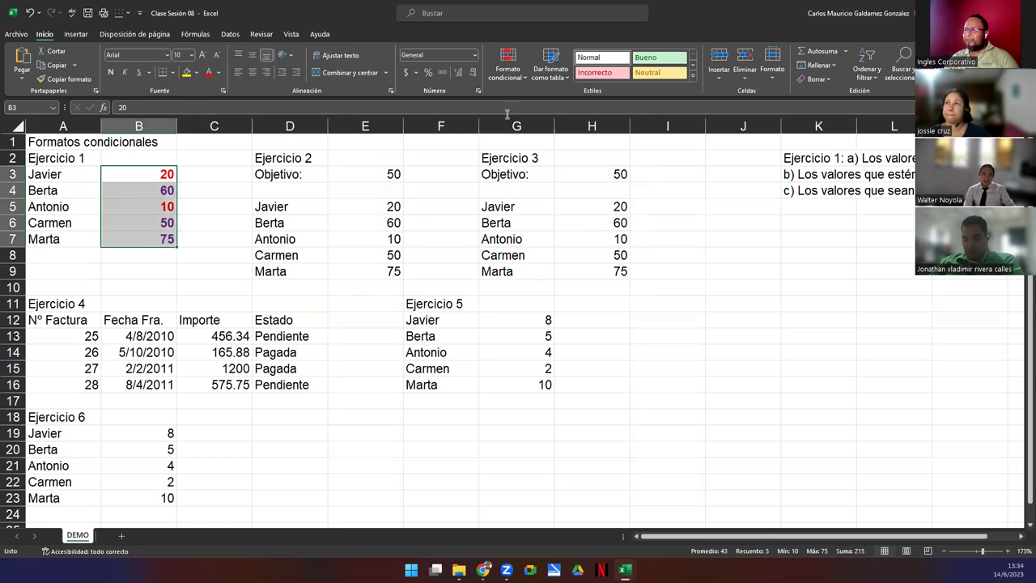
left_click(507, 79)
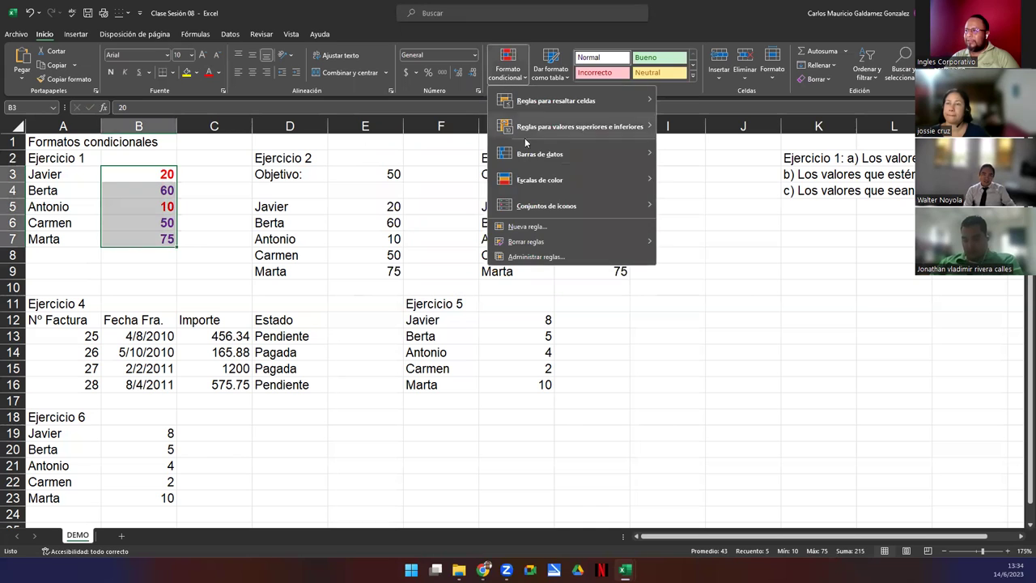
left_click(536, 256)
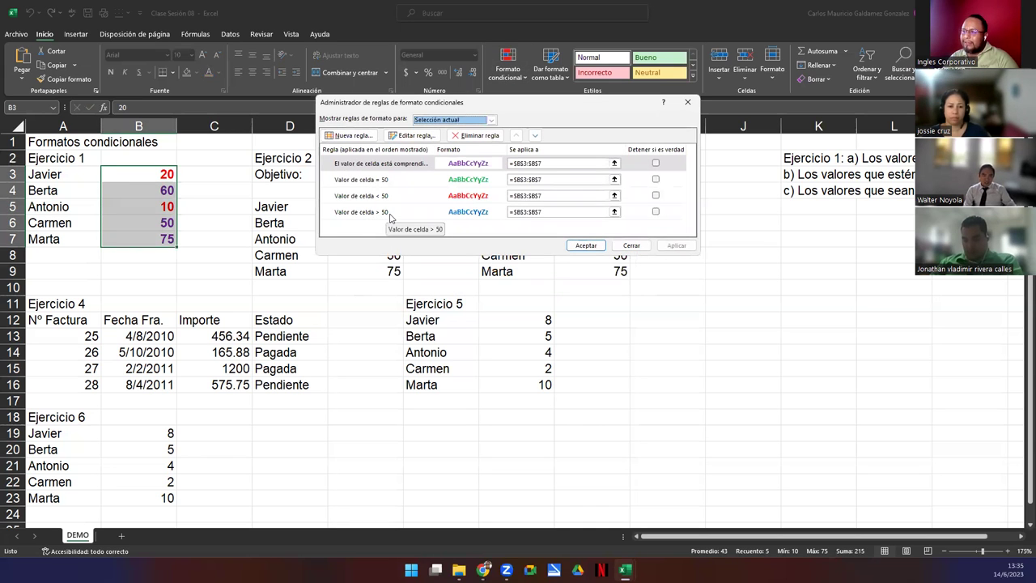
left_click(421, 165)
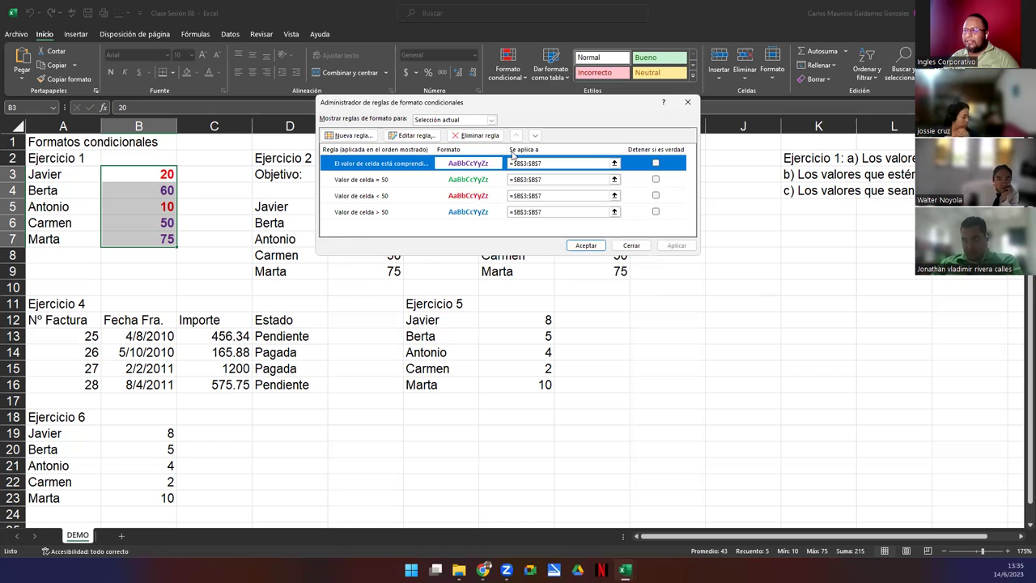
left_click(536, 136)
left_click(536, 137)
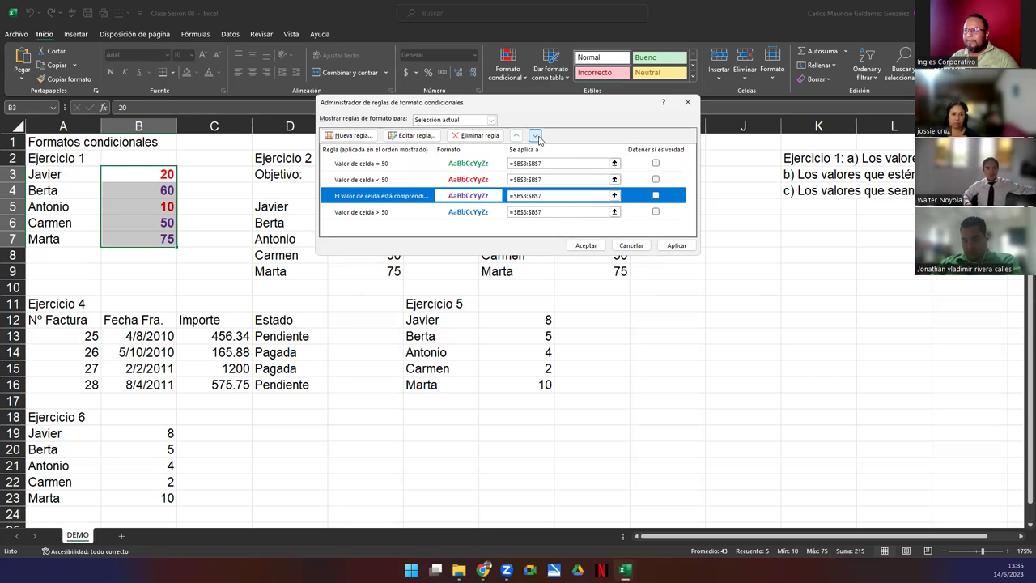
left_click(536, 136)
left_click(677, 246)
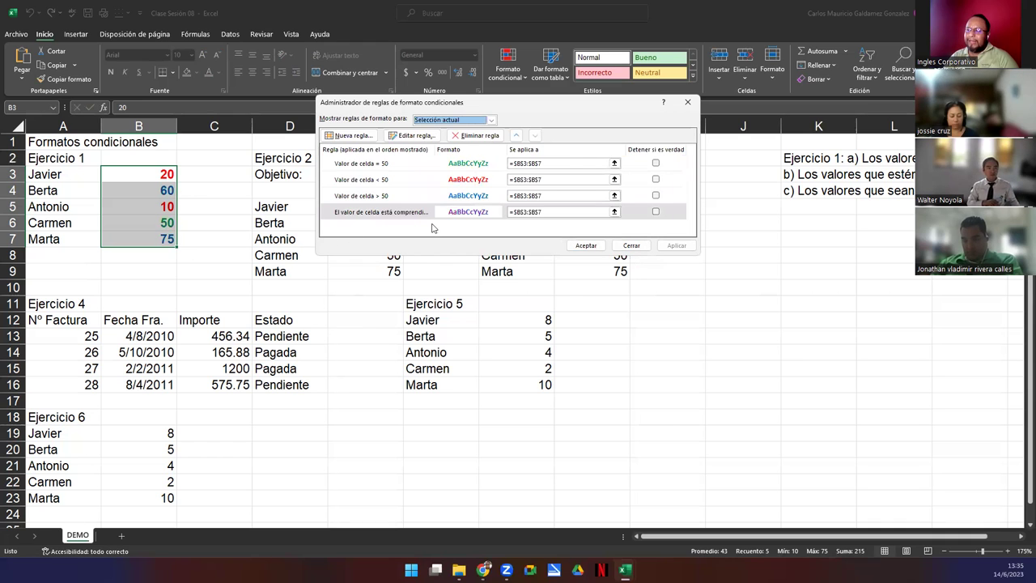
- Delete the purple between rule from the B3:B7 rules, apply the change and close the rules manager
left_click(404, 215)
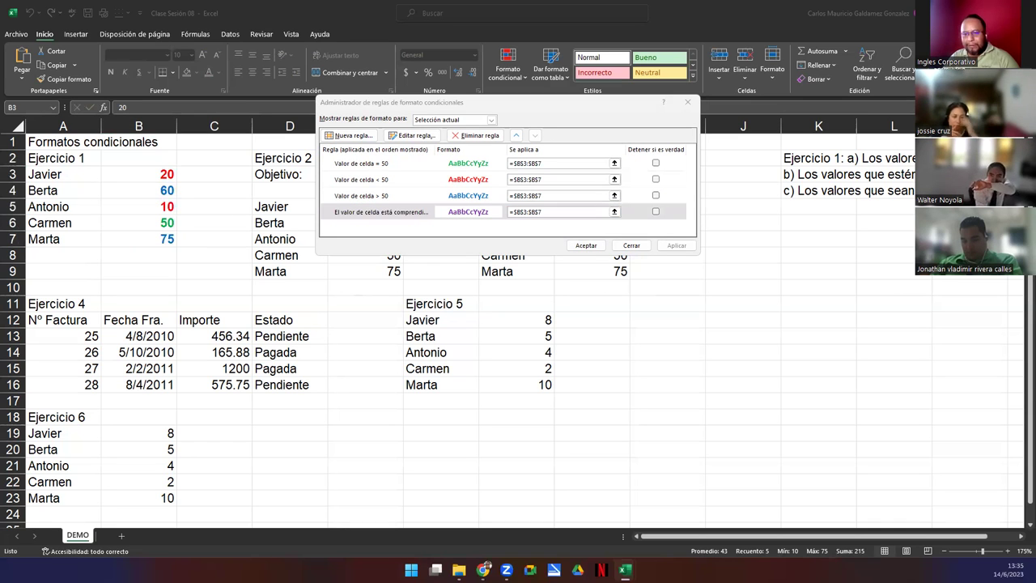
left_click(384, 236)
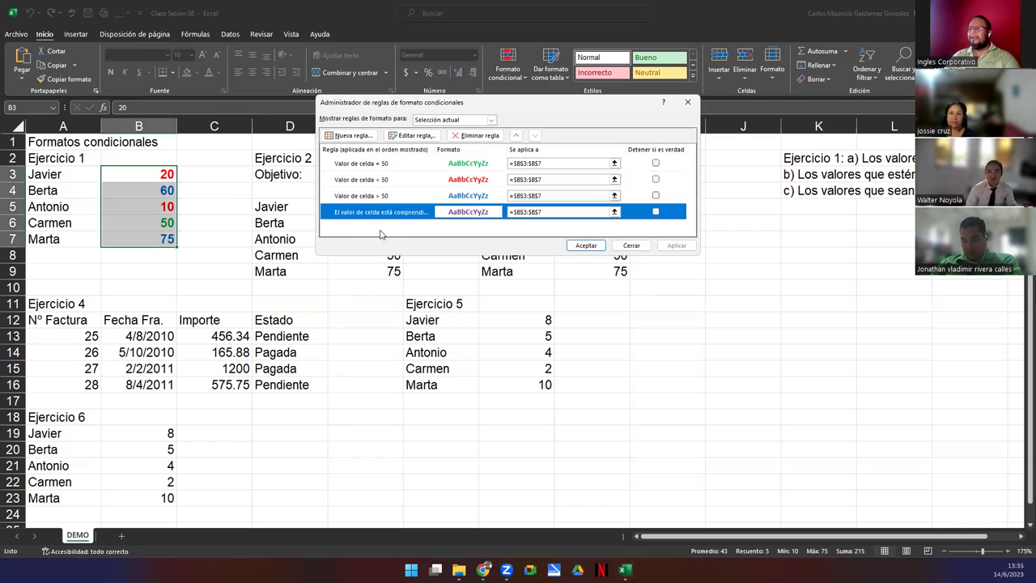
left_click(471, 136)
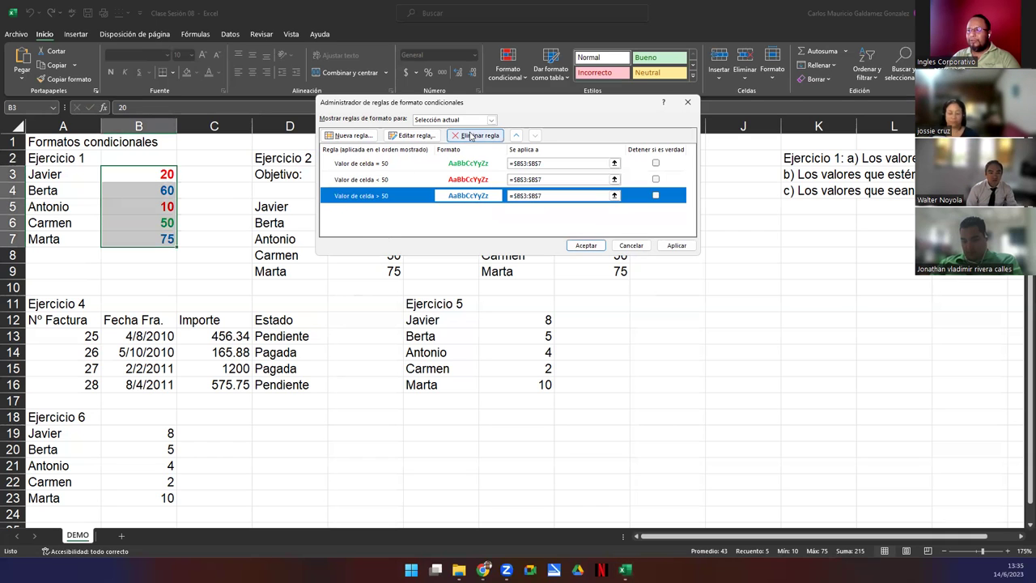
left_click(676, 246)
left_click(588, 247)
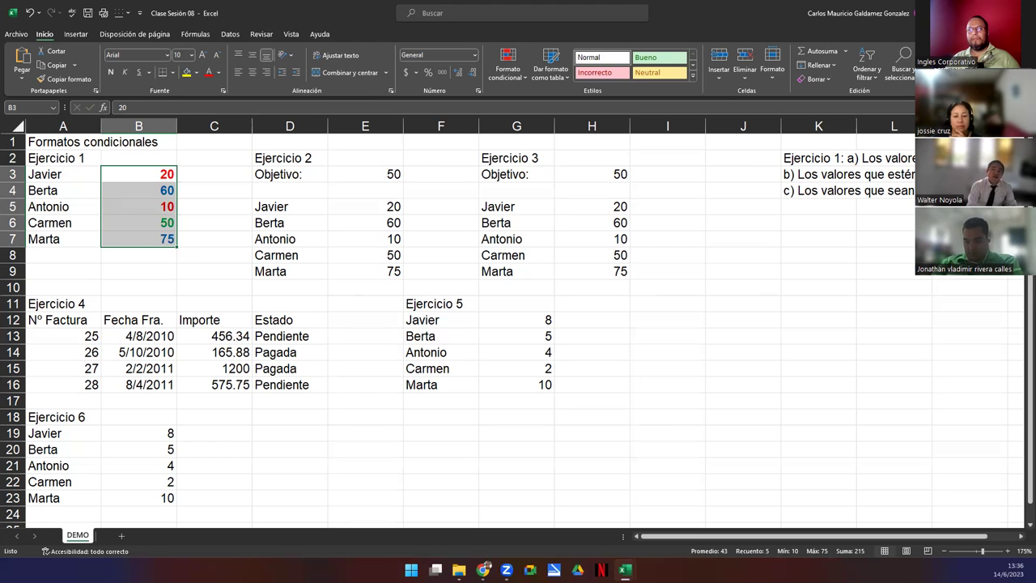
left_click_drag(81, 178, 82, 237)
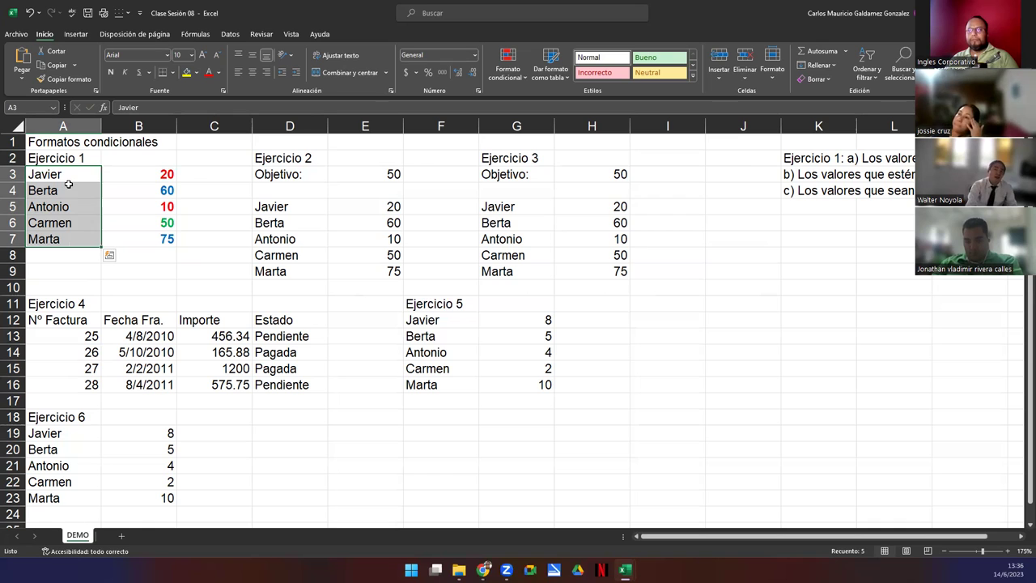
left_click(136, 240)
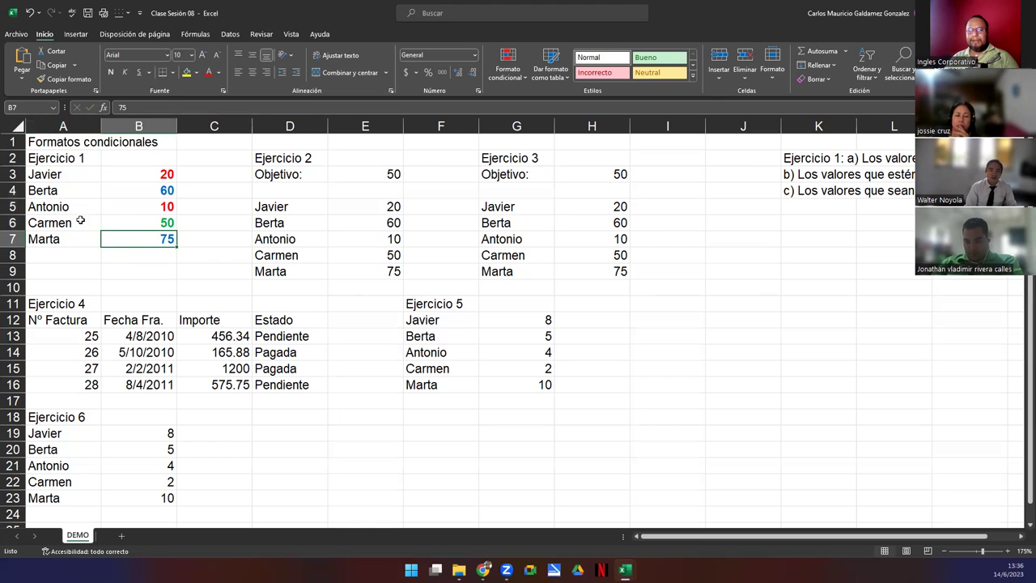
left_click_drag(120, 178, 134, 235)
left_click_drag(67, 177, 64, 240)
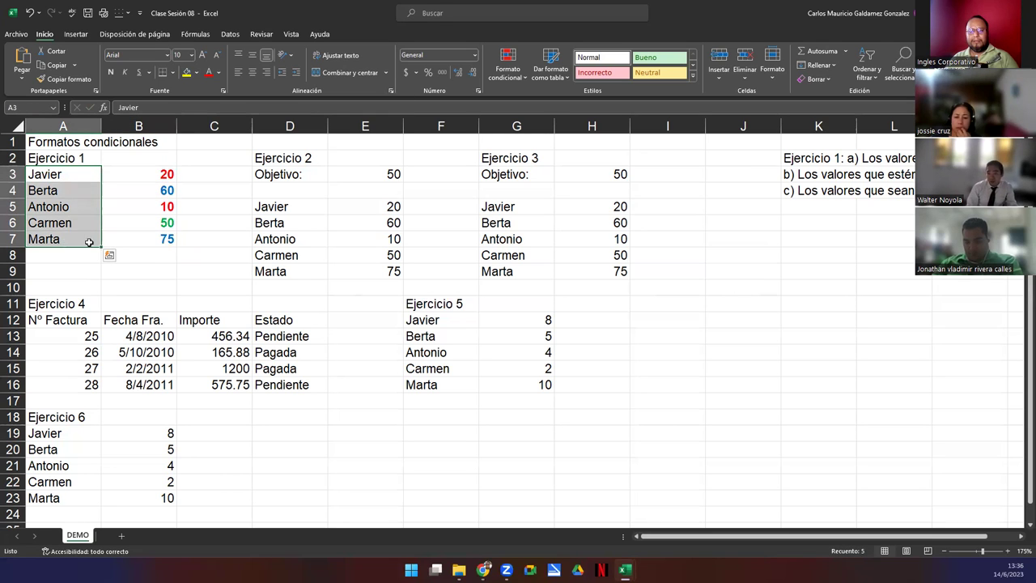
left_click(135, 243)
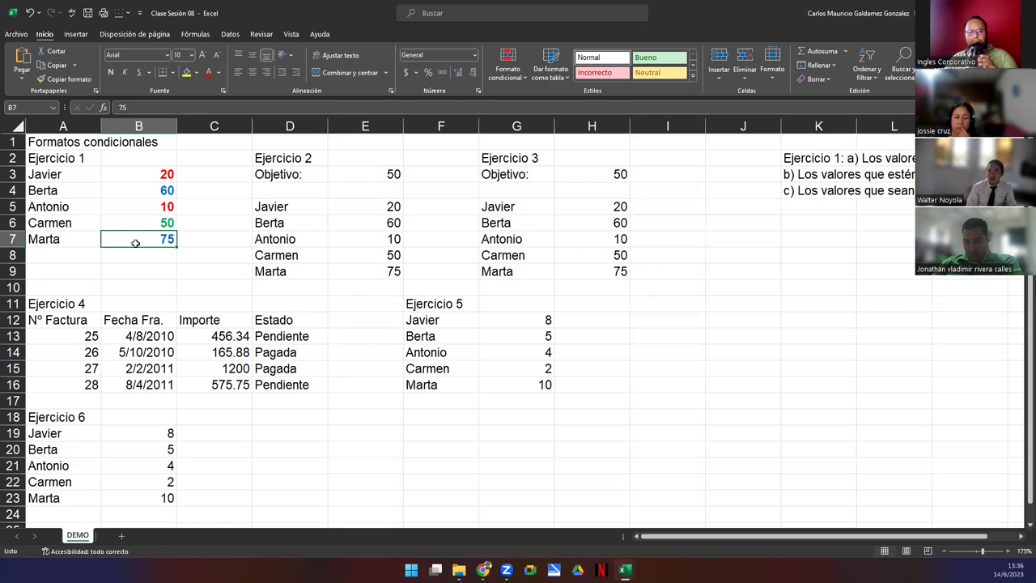
- Review the colored Ejercicio 1 values in B3:B7 against the first instruction in K2
left_click_drag(144, 173, 144, 232)
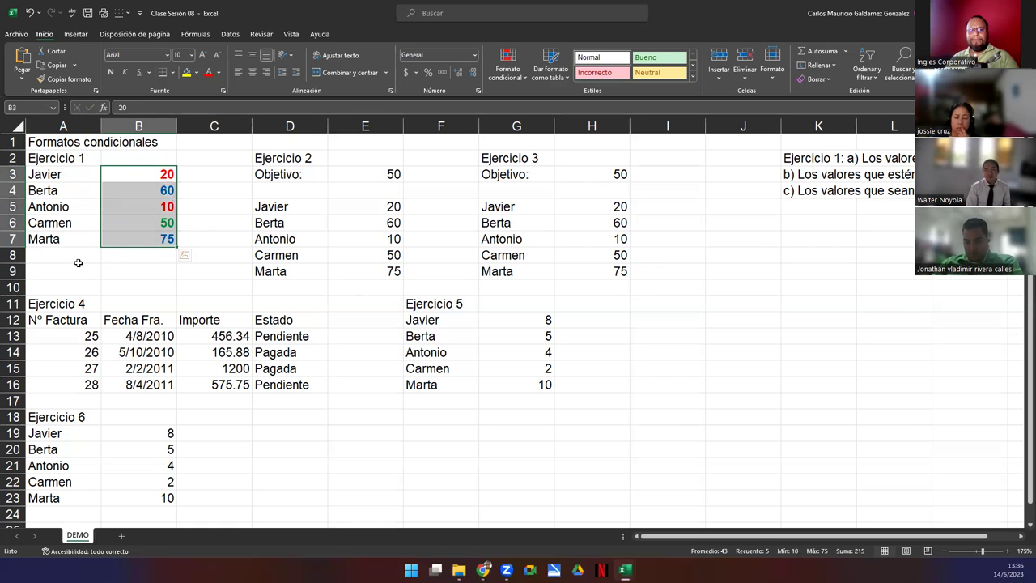
left_click(123, 237)
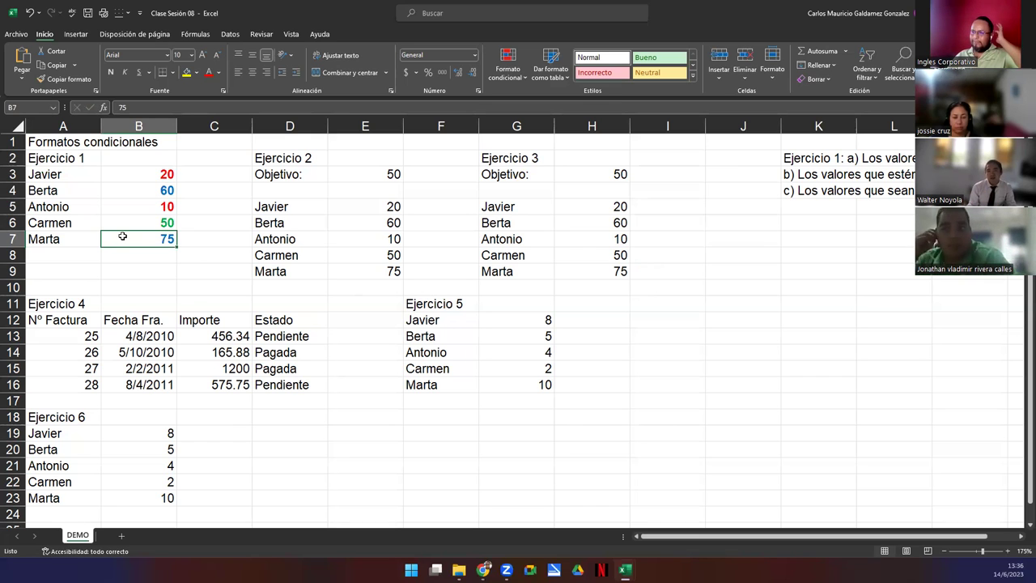
left_click_drag(73, 177, 143, 236)
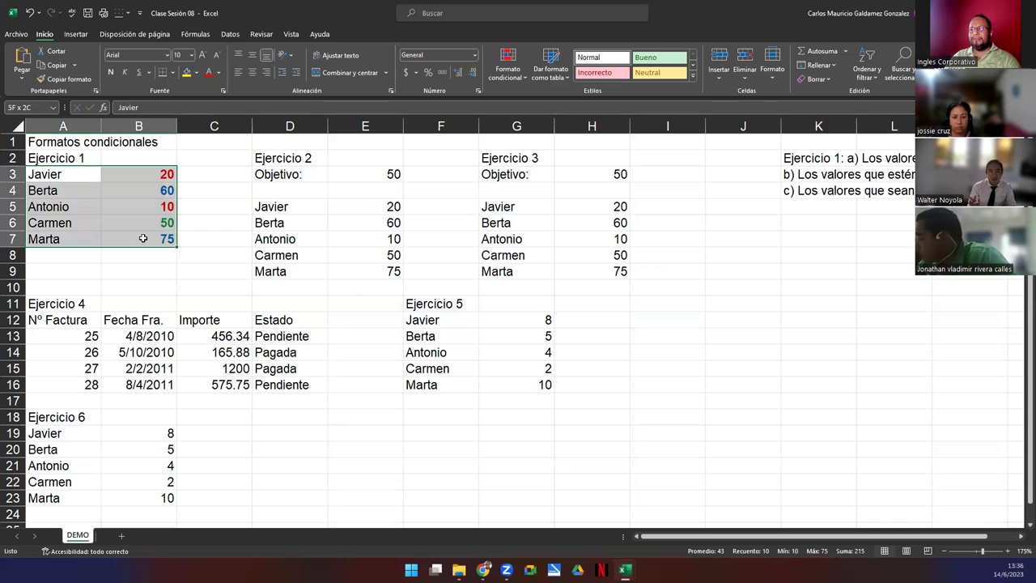
left_click(151, 234)
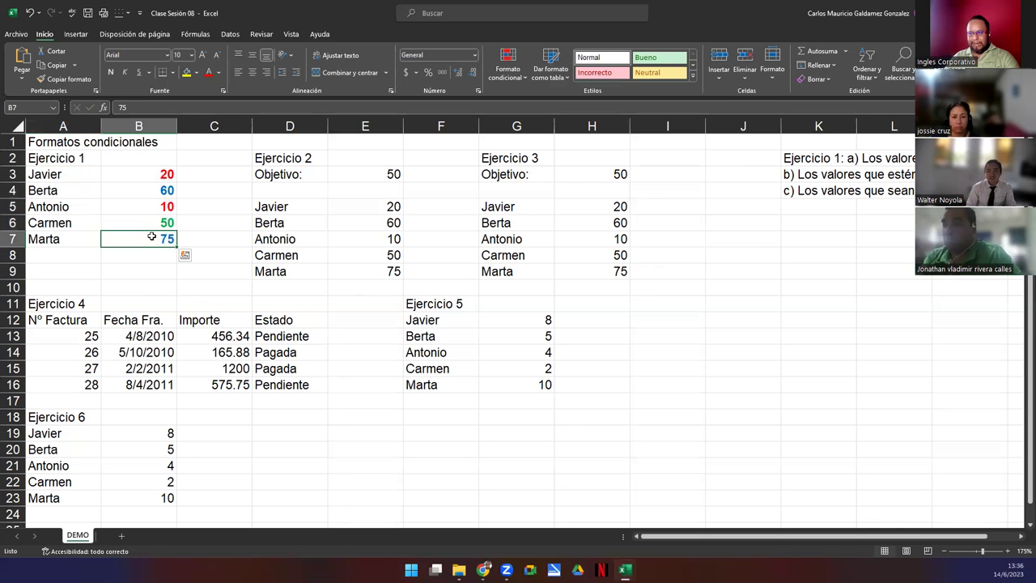
left_click(804, 160)
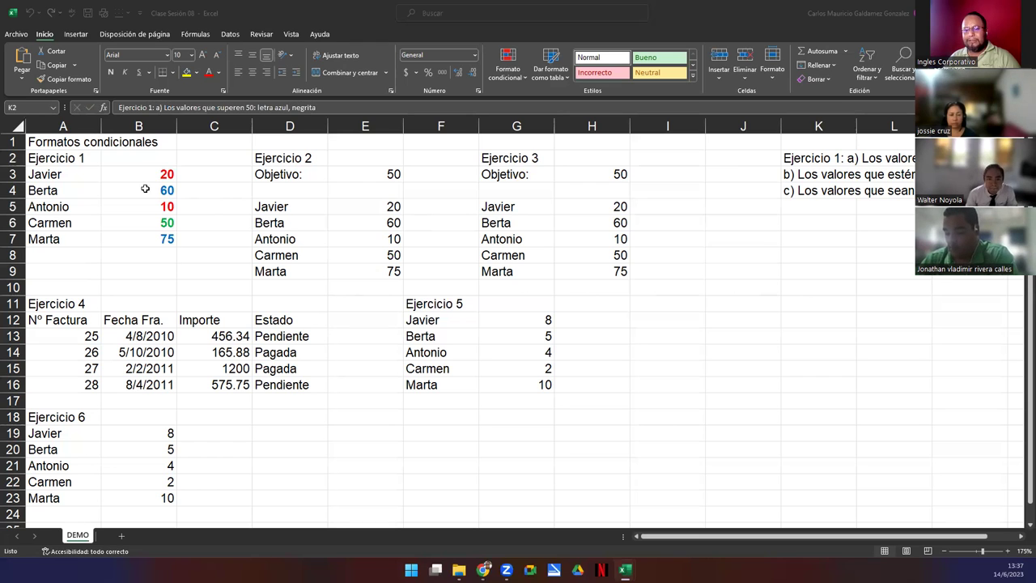
left_click_drag(144, 172, 143, 240)
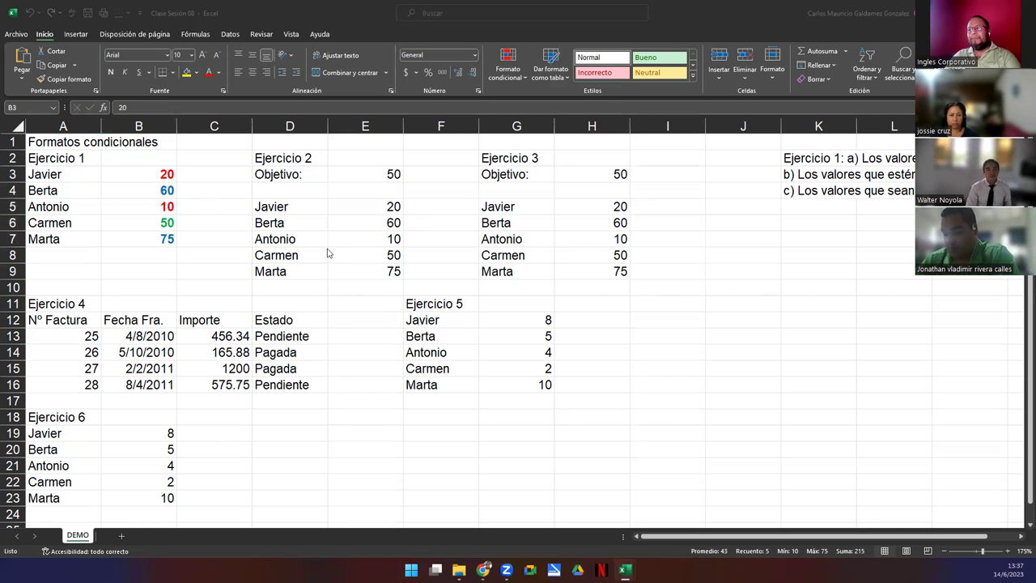
left_click_drag(127, 178, 128, 241)
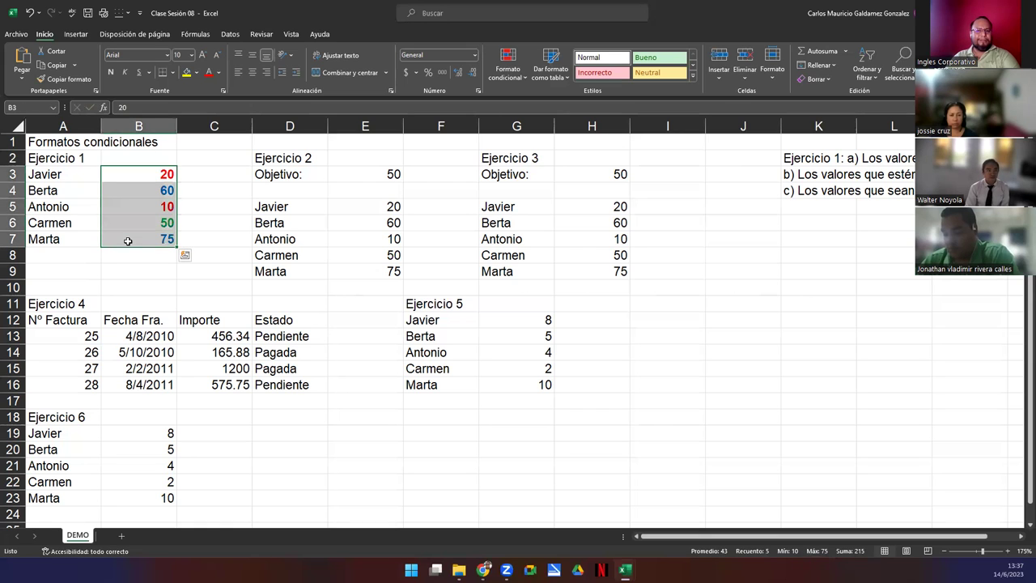
left_click(120, 241)
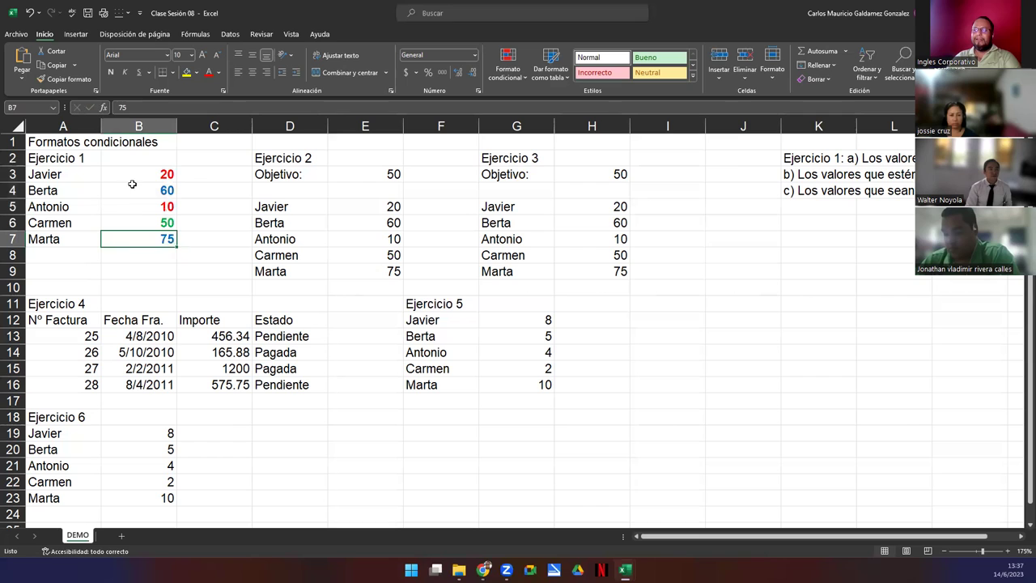
- Examine the Ejercicio 4 invoice table, comparing the full invoice rows with their Estado and Importe columns
left_click_drag(58, 323, 275, 387)
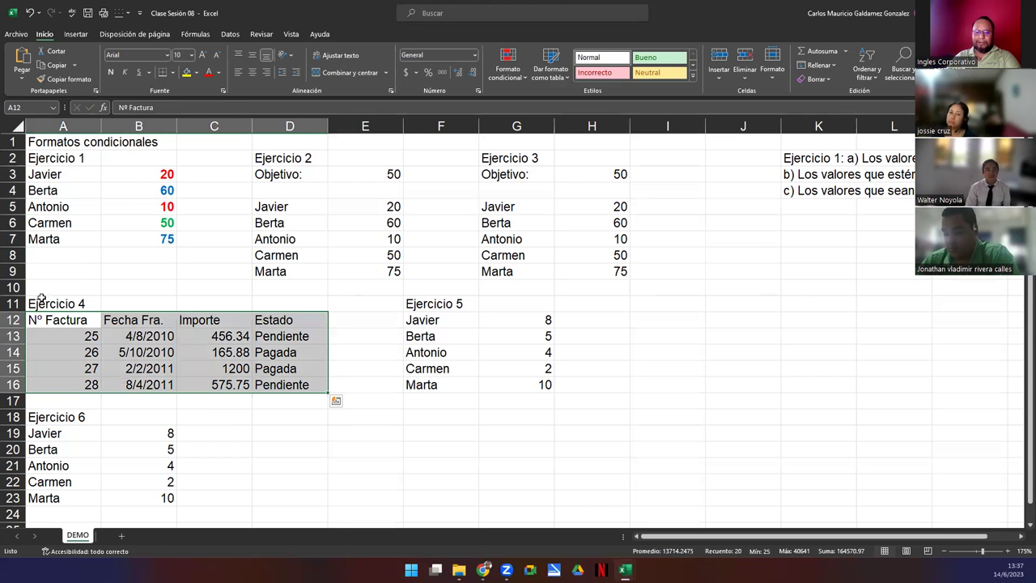
left_click(285, 335)
left_click_drag(231, 336, 50, 339)
left_click(65, 385)
left_click_drag(193, 387, 272, 387)
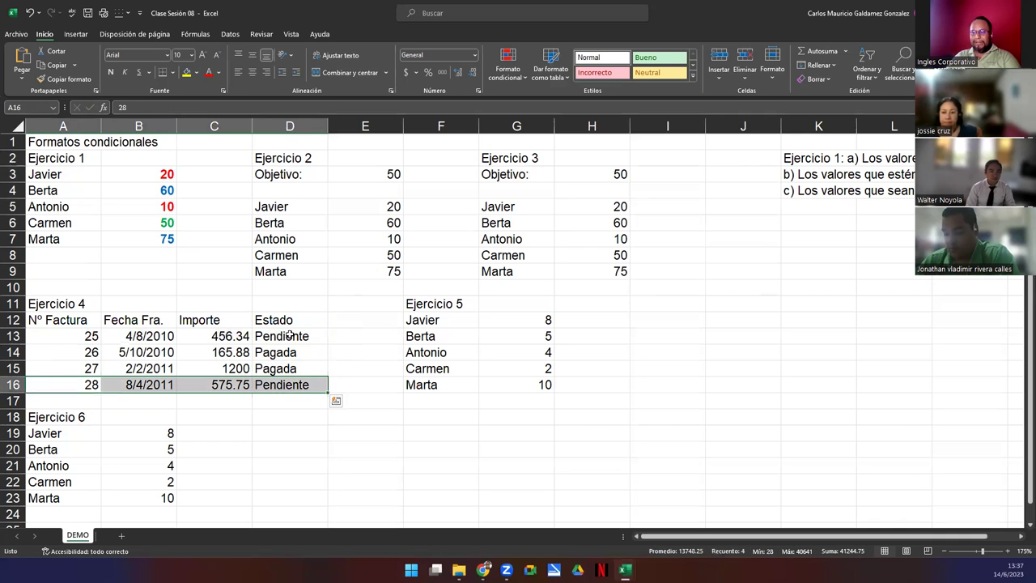
left_click_drag(290, 335, 289, 387)
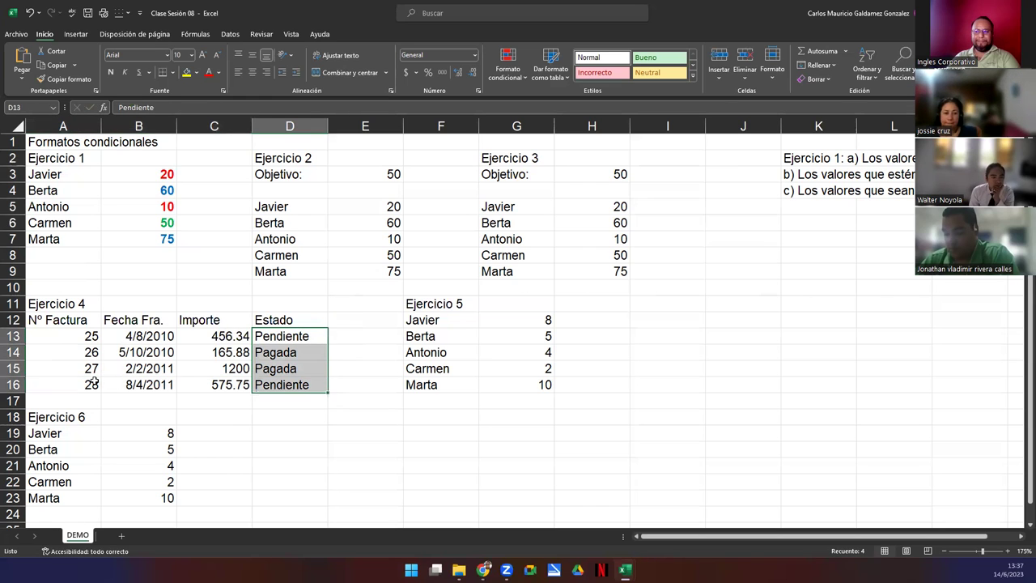
left_click_drag(196, 337, 203, 391)
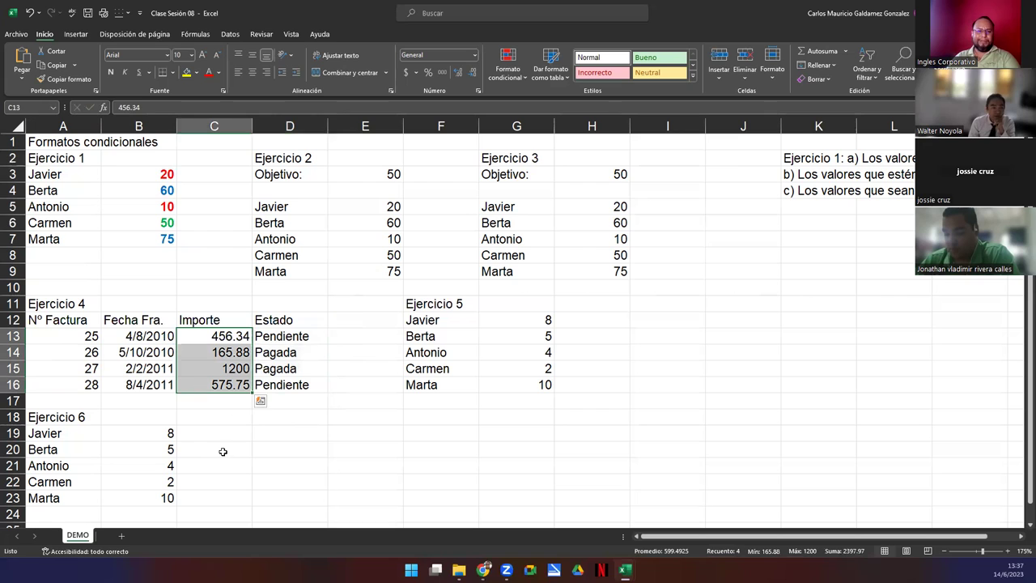
left_click(243, 370)
left_click(269, 370)
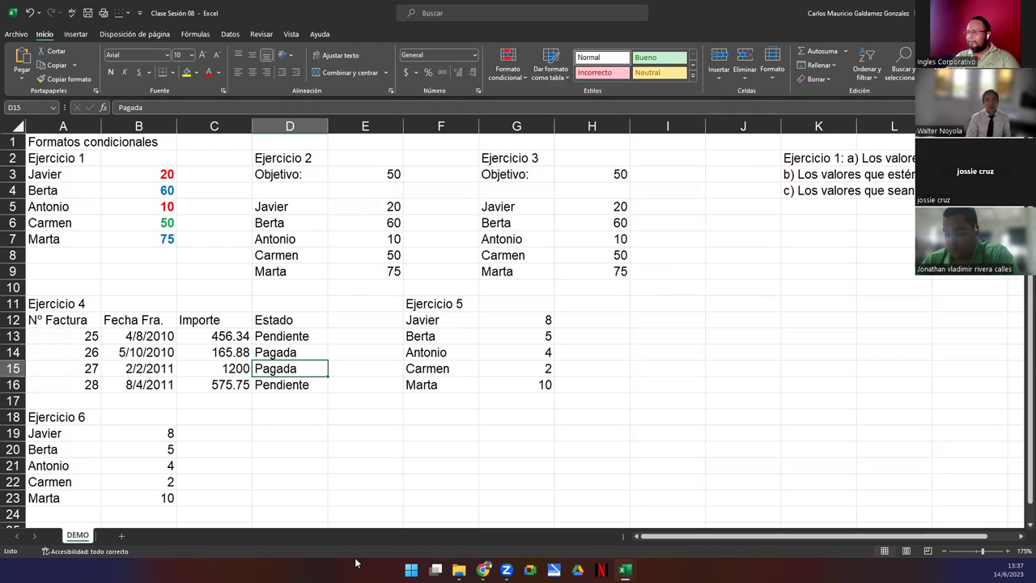
- Copy the Ejercicio 2 instructions from the Clase Sesión 08 PDF in the browser and paste them into cell K7 in Excel
left_click(483, 570)
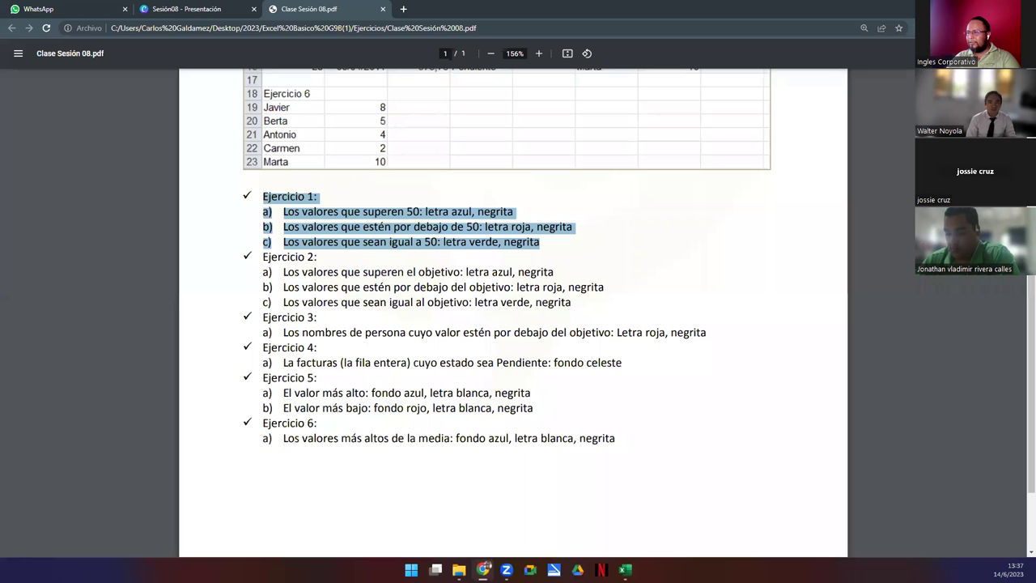
left_click_drag(264, 257, 584, 304)
key("ctrl+c")
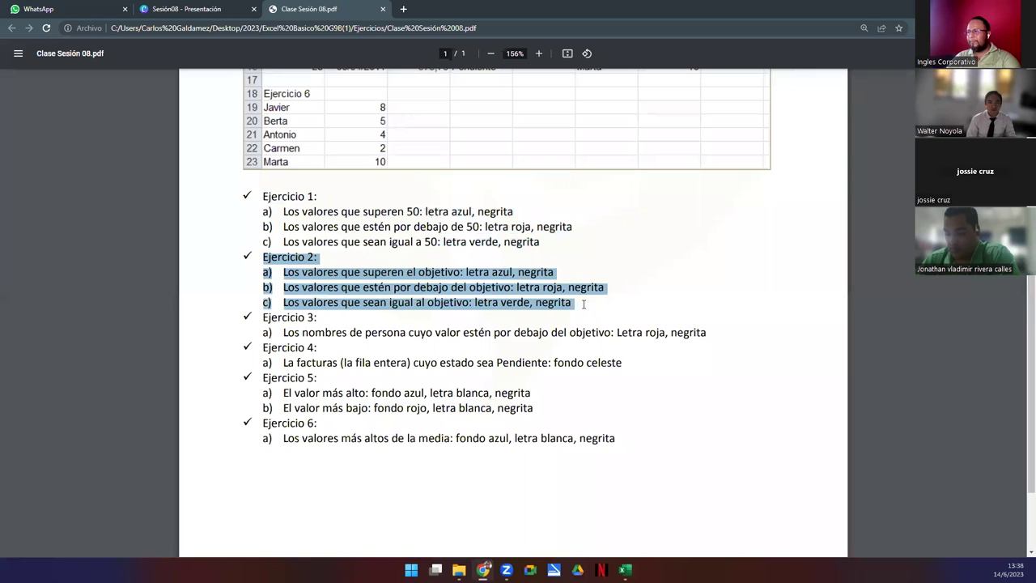
key("alt+Tab")
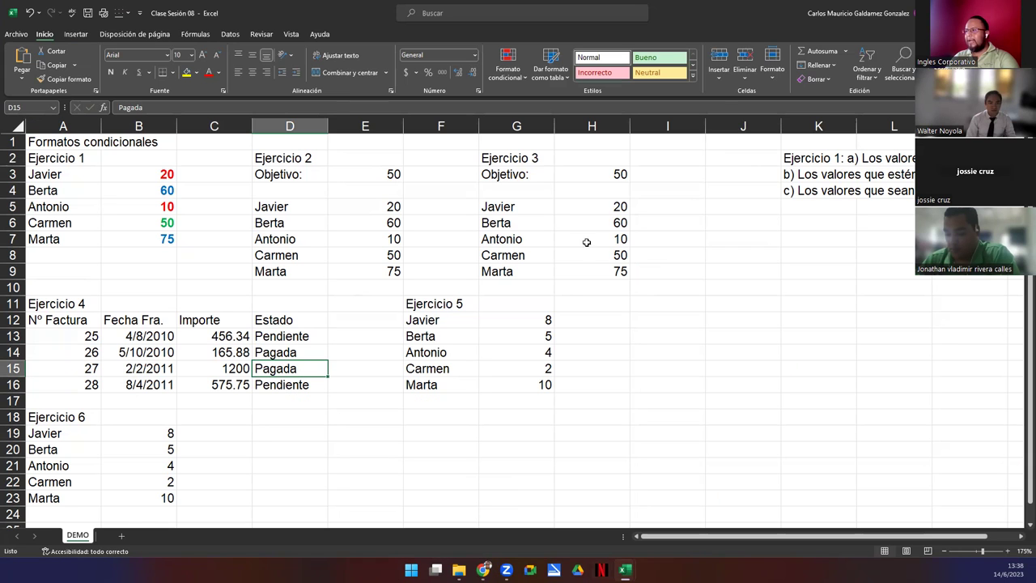
left_click(793, 238)
key("ctrl+v")
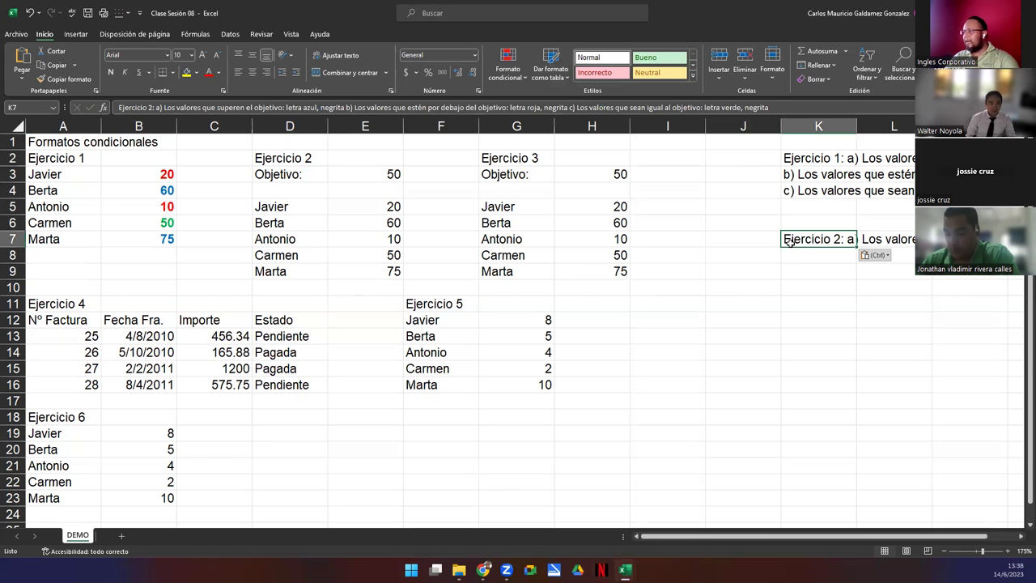
- Cut instructions b) and c) out of the Ejercicio 2 text in K7 and paste them into K8
left_click(344, 106)
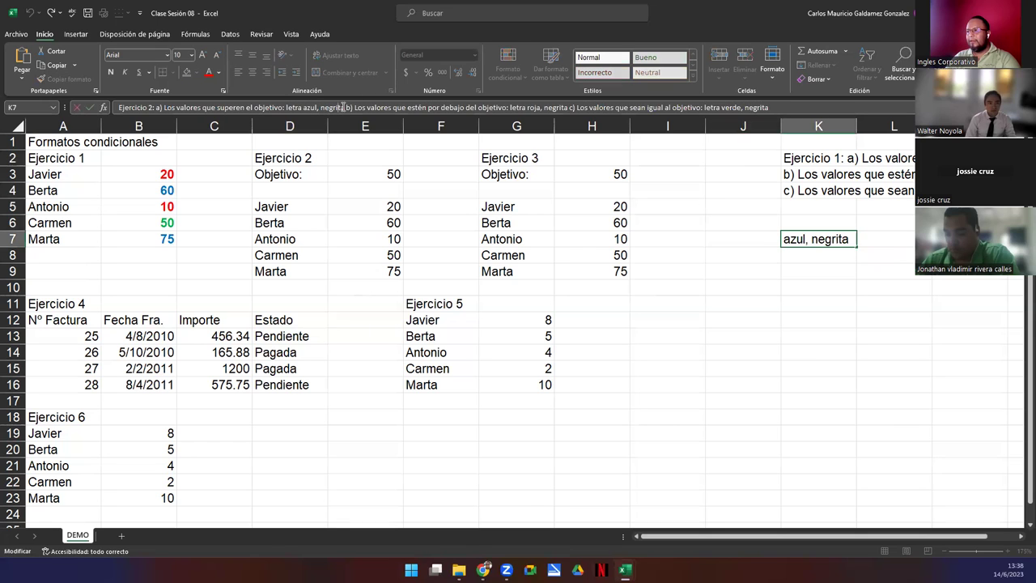
left_click_drag(347, 107, 805, 105)
key("ctrl+c")
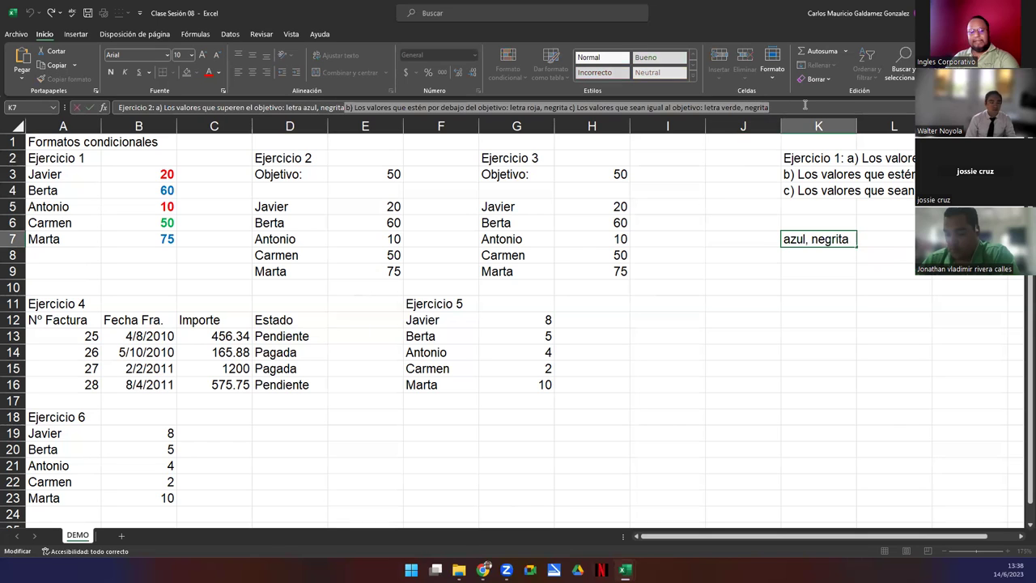
key("Delete")
key("Return")
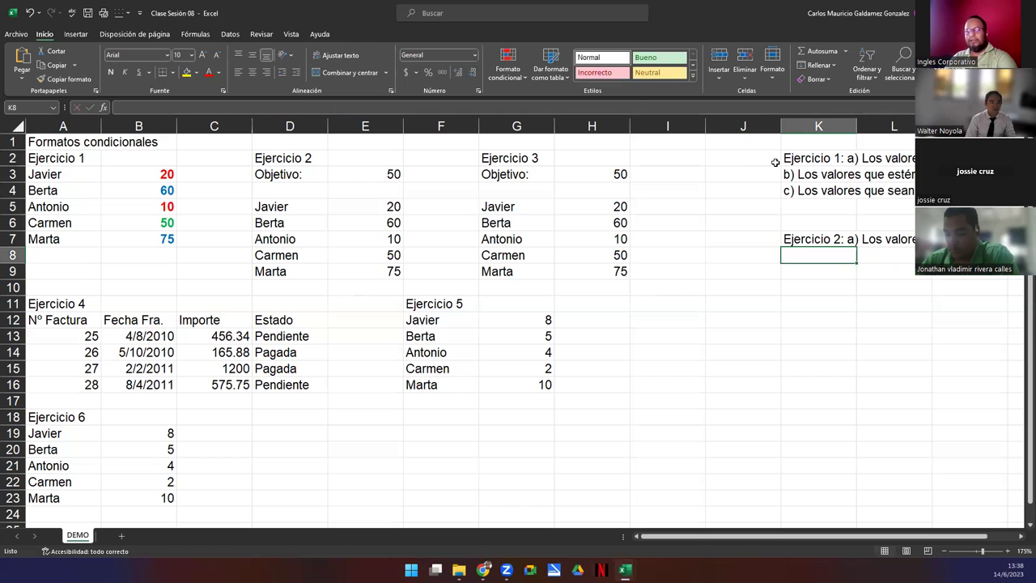
key("ctrl+v")
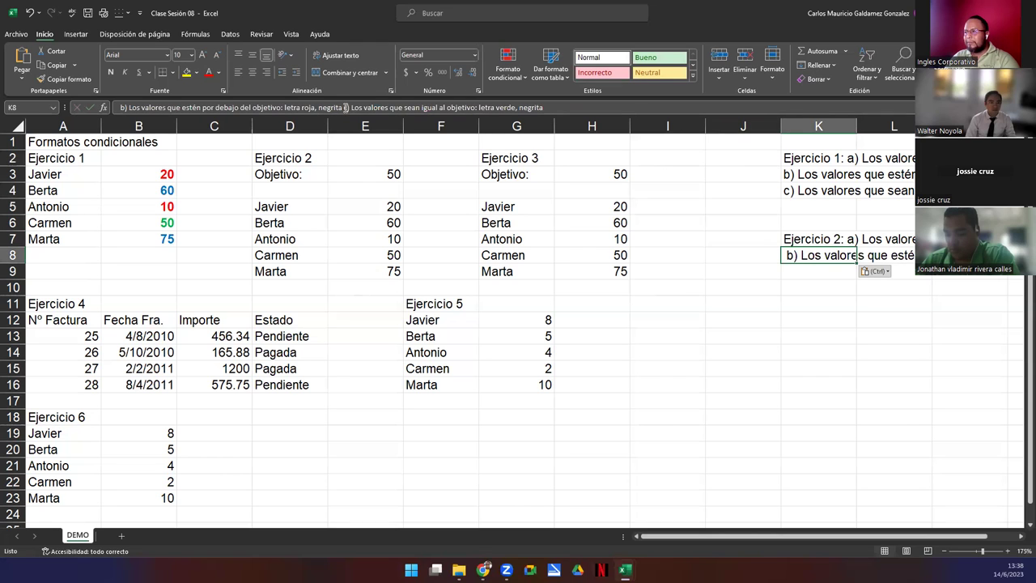
- Move instruction c) of Ejercicio 2 out of K8 into its own cell K9
left_click_drag(345, 107, 551, 108)
key("Delete")
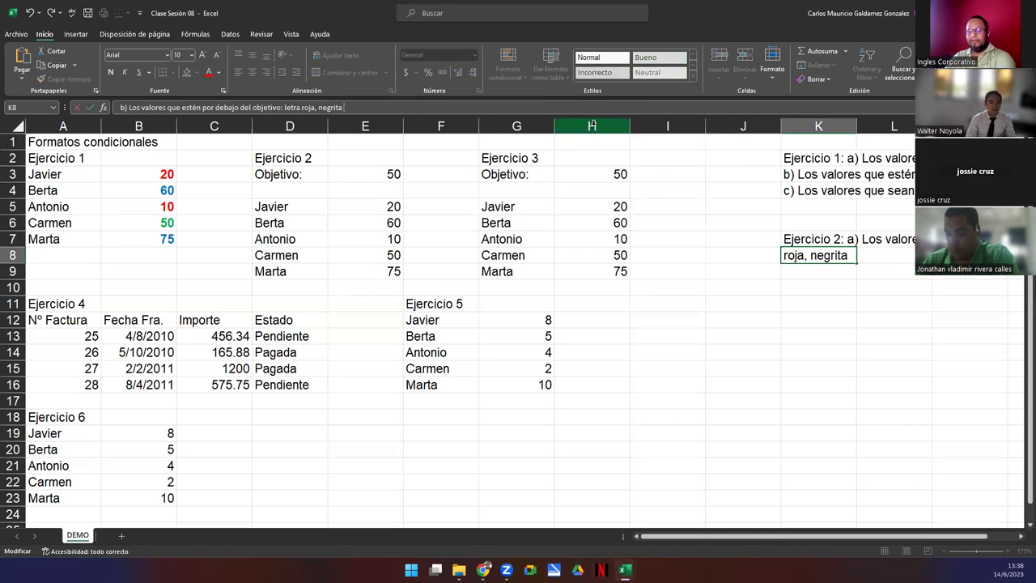
key("Return")
key("ctrl+v")
key("Return")
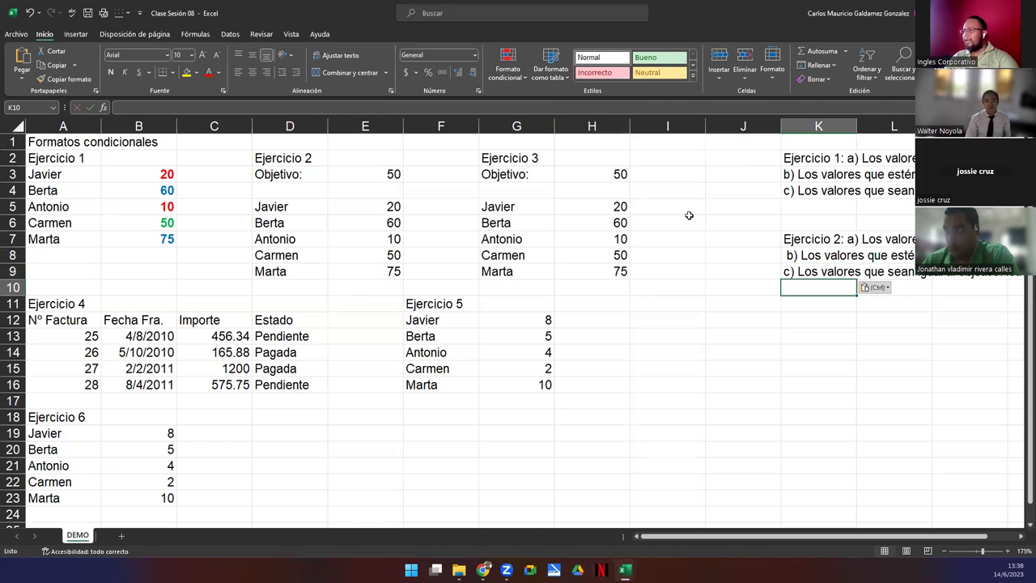
- Remove the leading space before instruction b) in cell K8
left_click(790, 255)
double_click(789, 255)
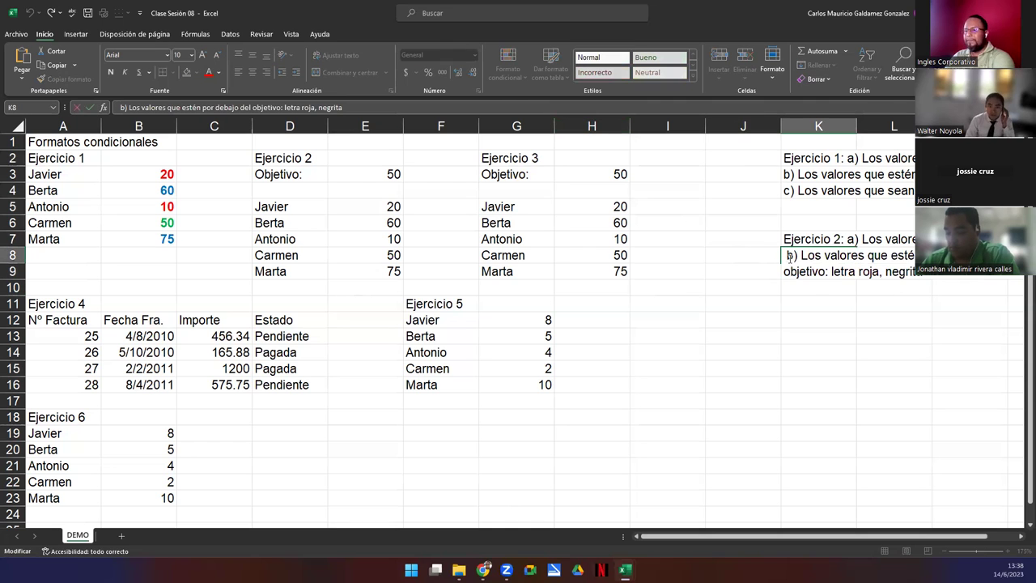
left_click(793, 270)
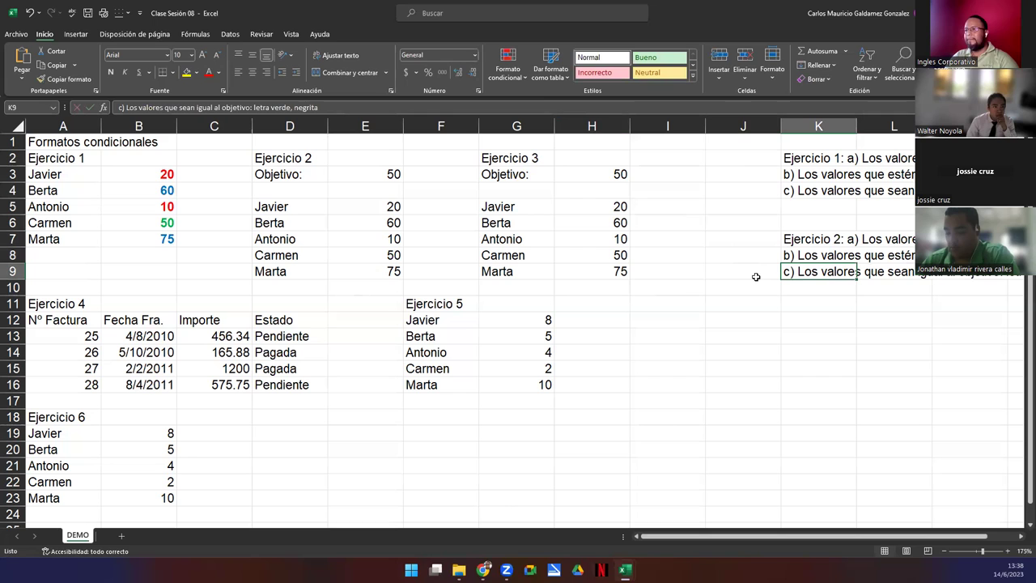
- Compare the Ejercicio 1 values in B3:B7 with Ejercicio 2's instruction, its Objetivo in D3:E3 and its values in E5:E9
left_click(787, 242)
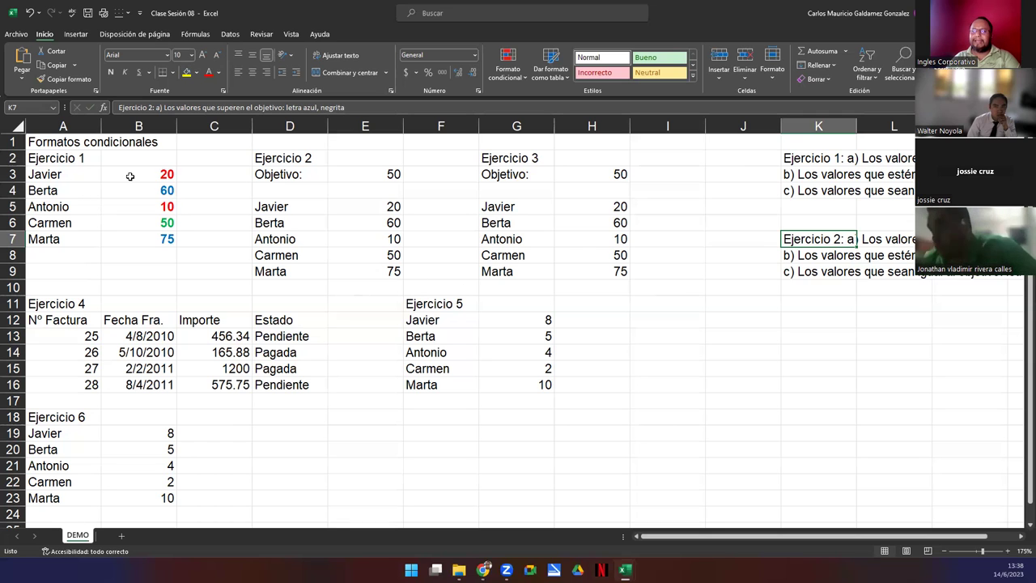
left_click_drag(134, 174, 138, 240)
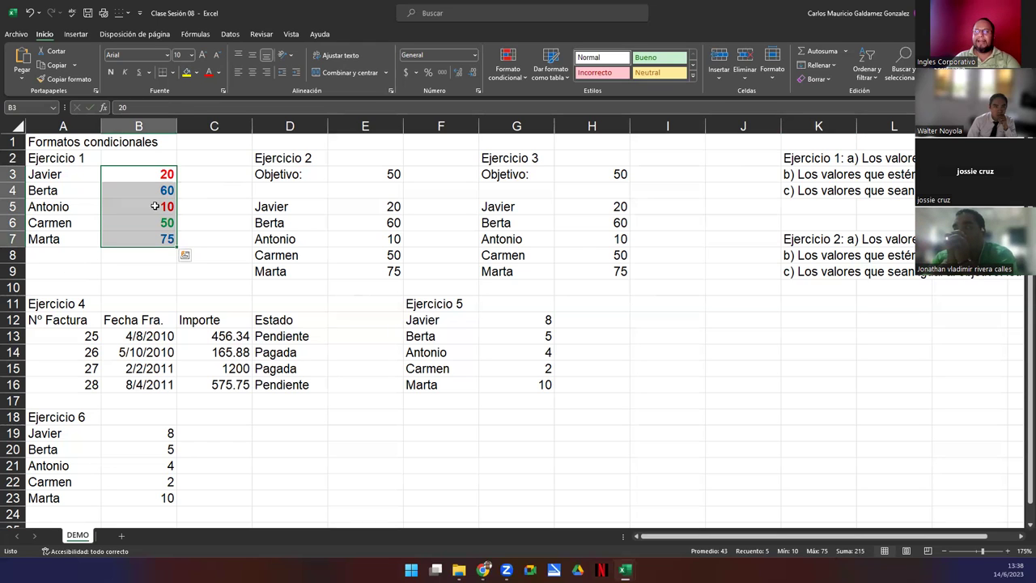
left_click(154, 206)
left_click_drag(290, 177, 348, 177)
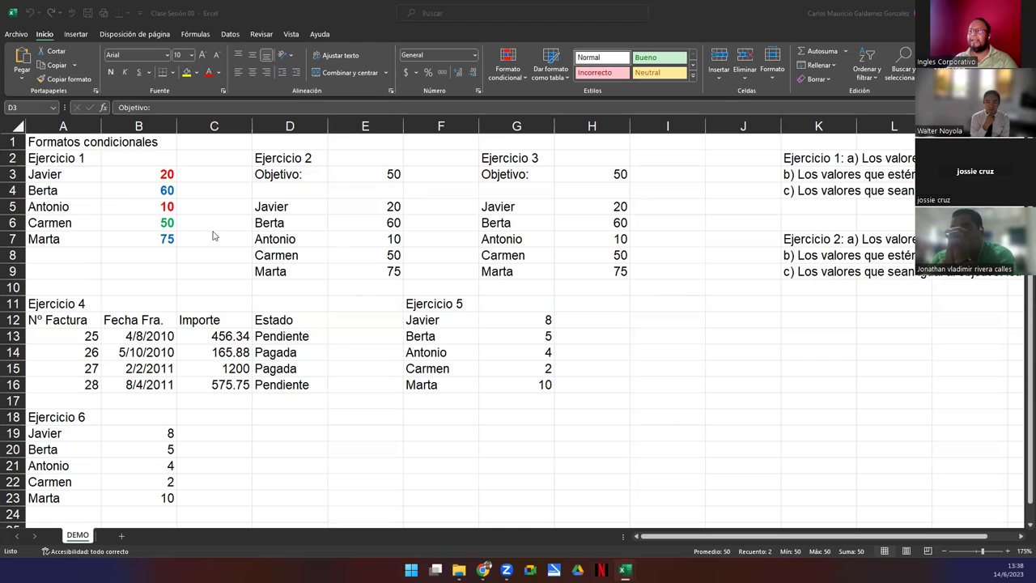
left_click_drag(358, 209, 360, 271)
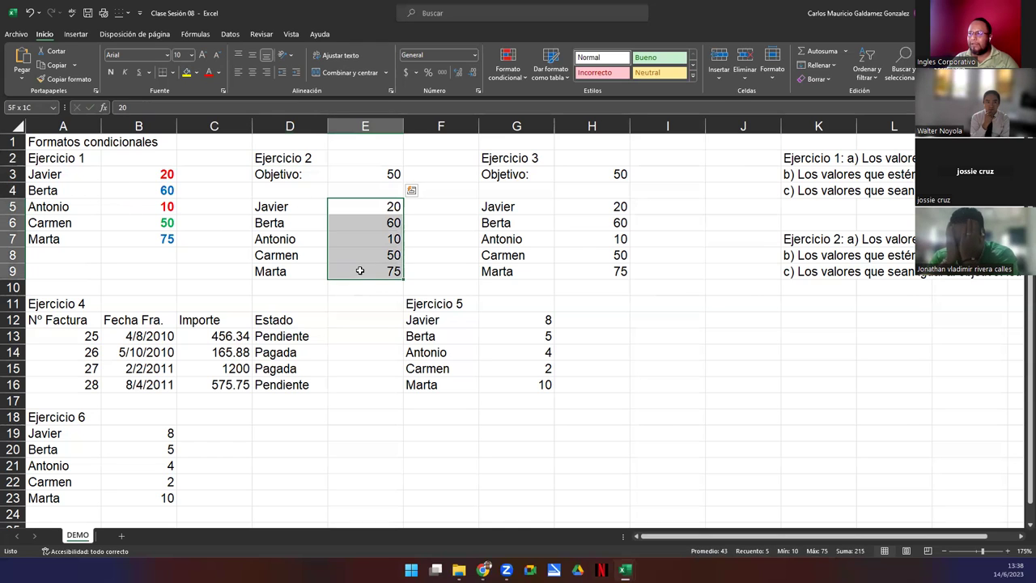
left_click_drag(138, 174, 140, 244)
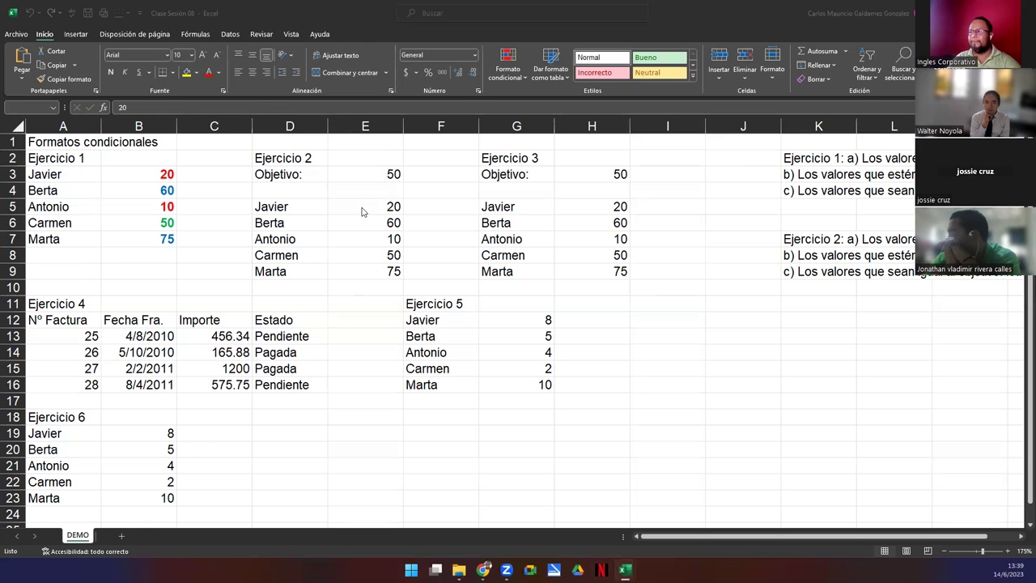
left_click_drag(362, 208, 365, 275)
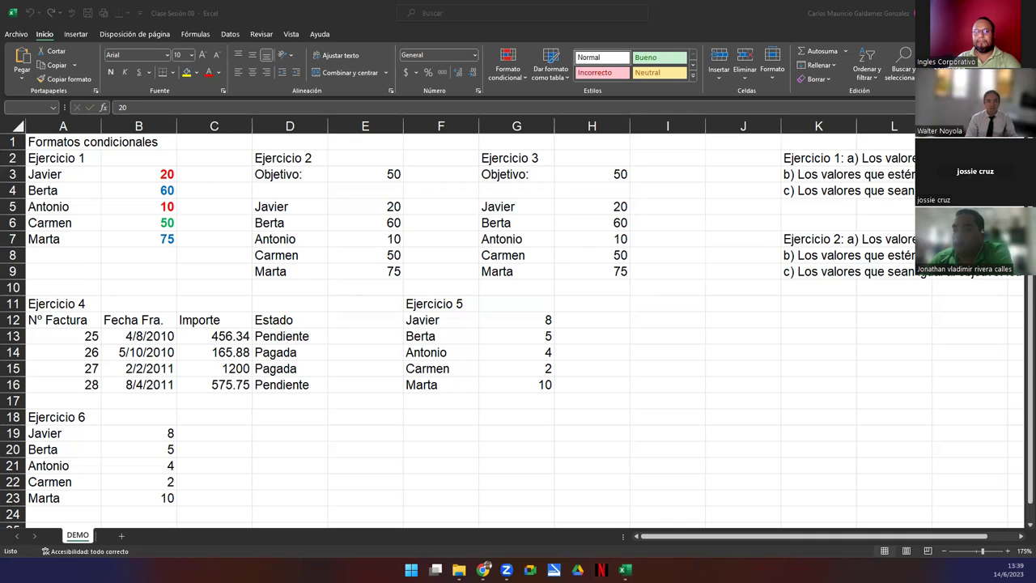
- Start a new conditional formatting rule for E5:E9 of the type "Aplicar formato únicamente a las celdas que contengan"
left_click_drag(353, 208, 355, 279)
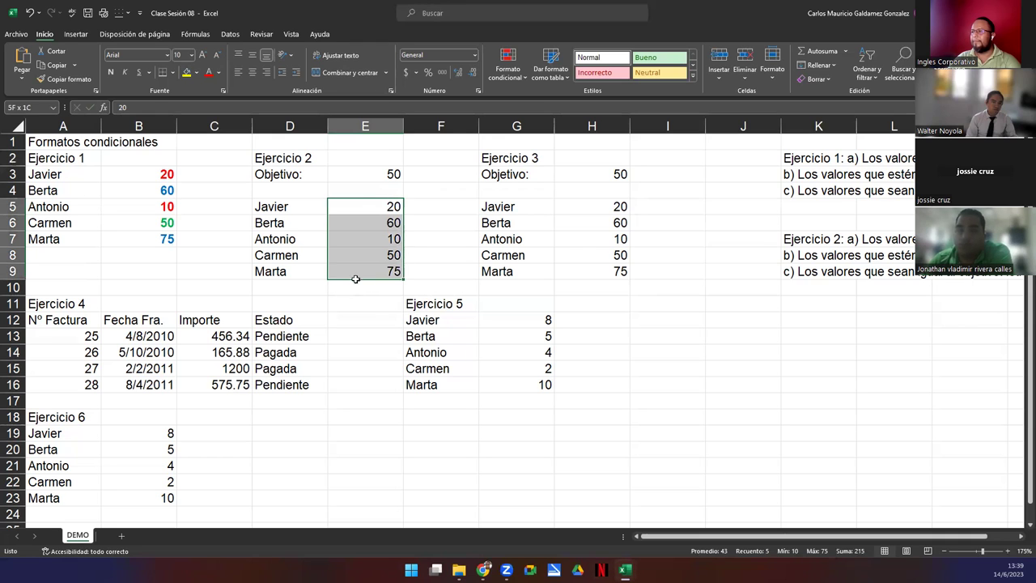
left_click(509, 68)
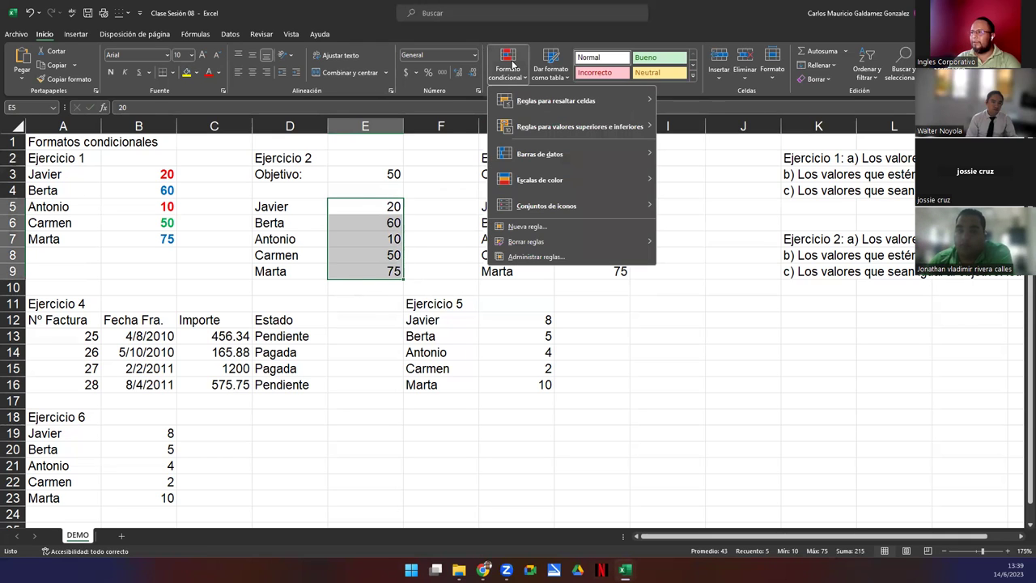
left_click(551, 226)
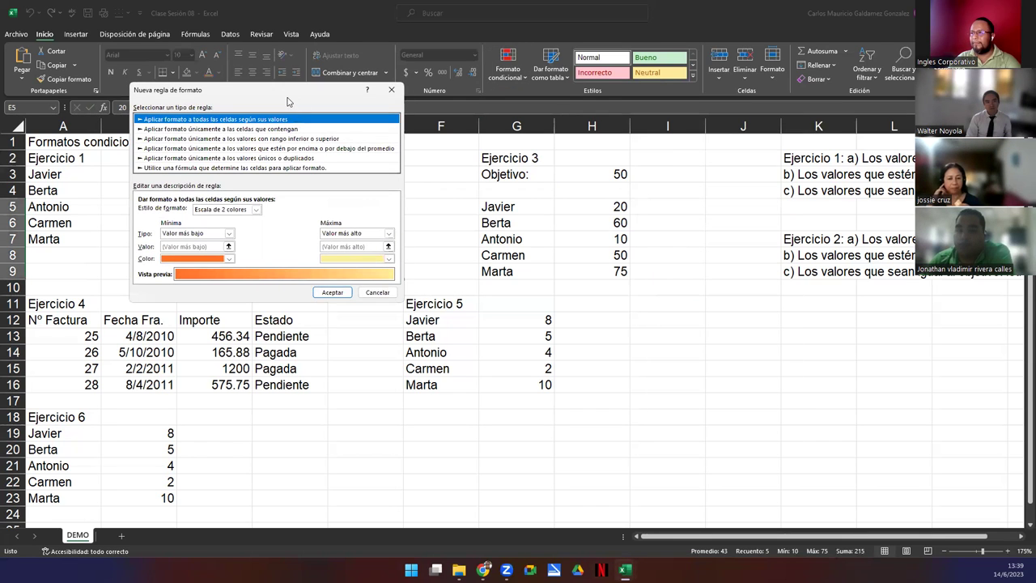
left_click_drag(288, 101, 657, 158)
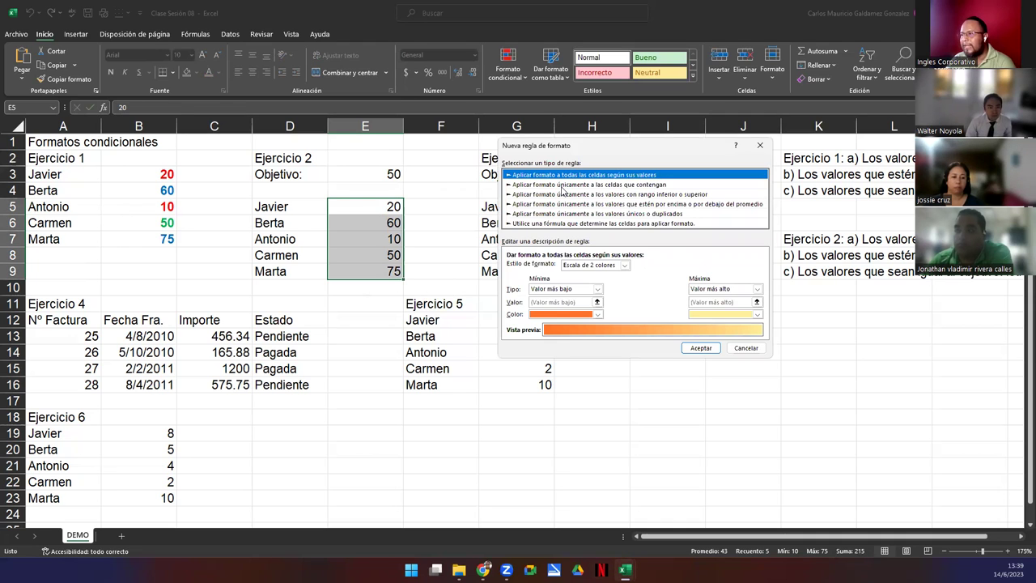
left_click(563, 184)
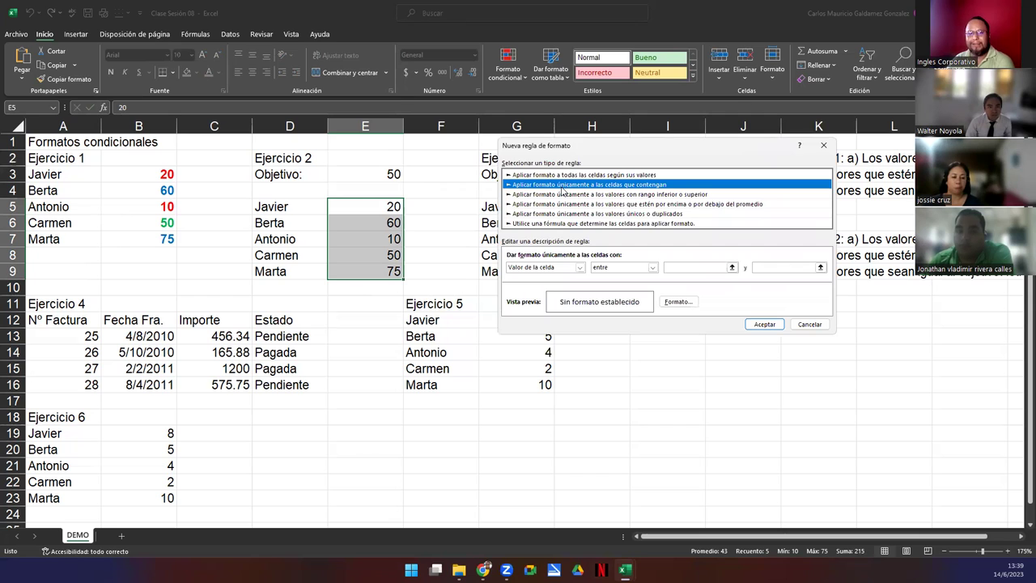
- Go through the other available rule types and return to "Aplicar formato únicamente a las celdas que contengan"
left_click(564, 176)
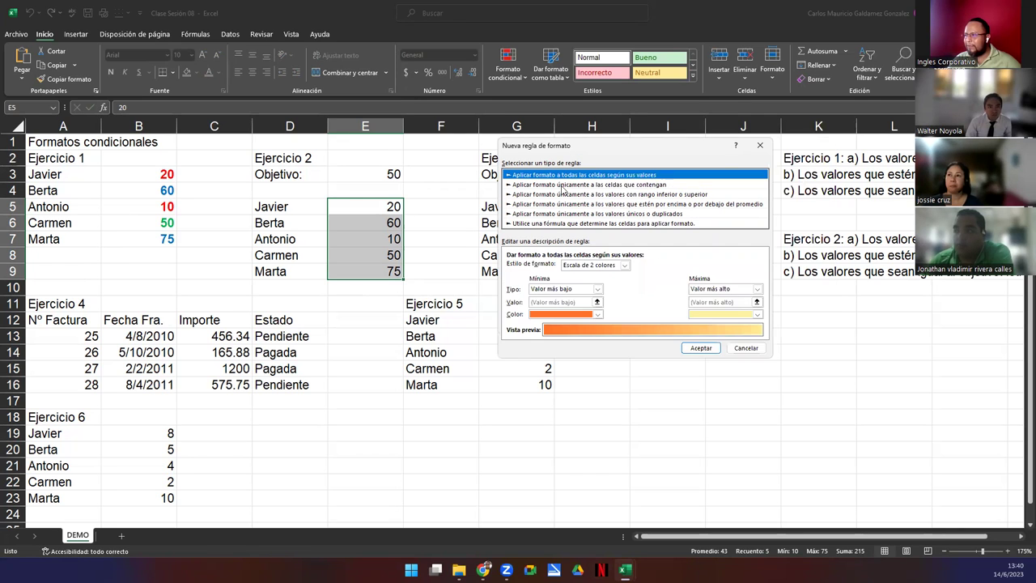
left_click(564, 185)
left_click(565, 195)
left_click(567, 204)
left_click(567, 214)
left_click(567, 223)
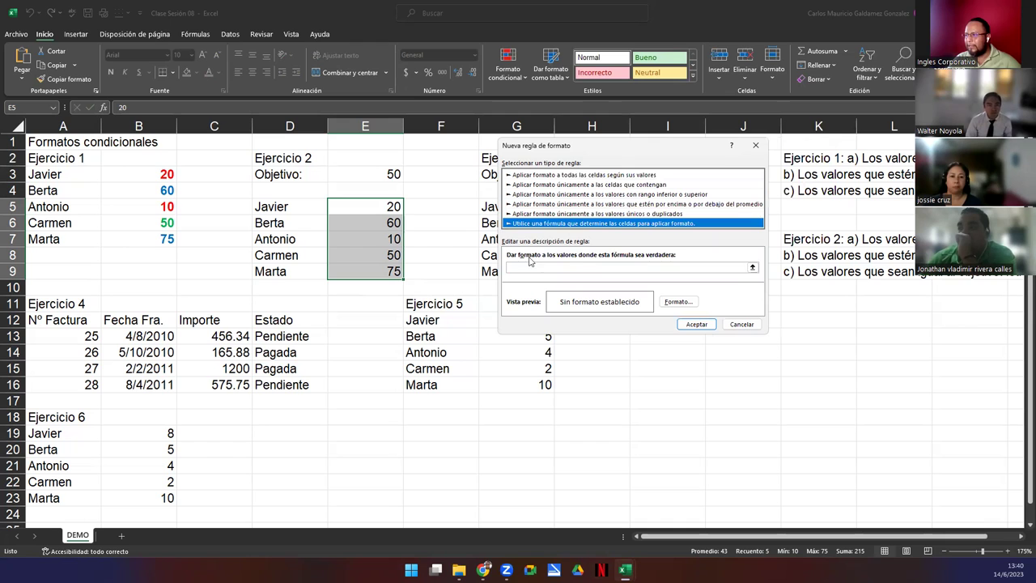
left_click(546, 184)
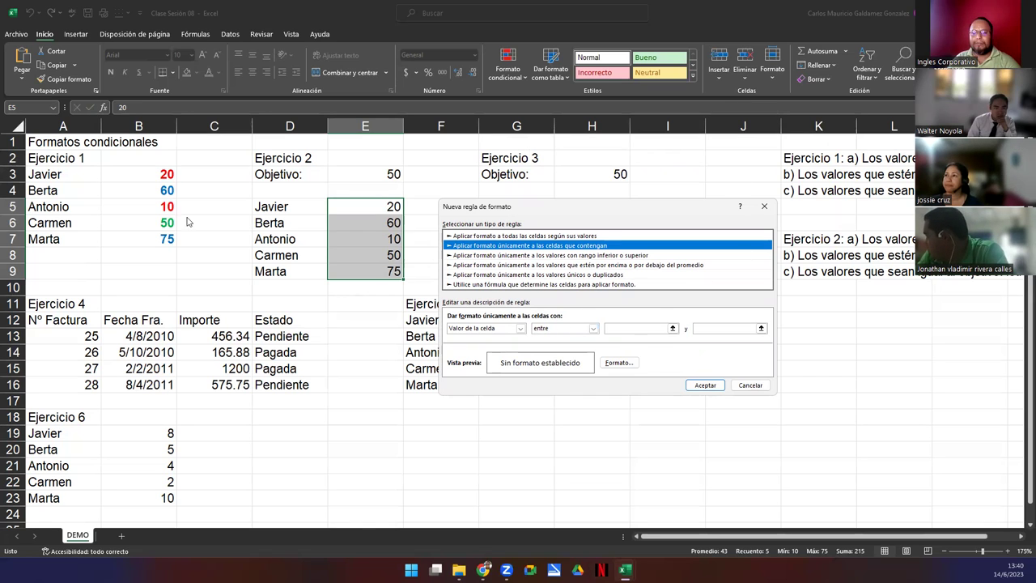
- Check Ejercicio 2's instructions in Clase Sesión 08.pdf, return to Excel and set the rule's cell value comparison to "mayor que"
left_click(484, 570)
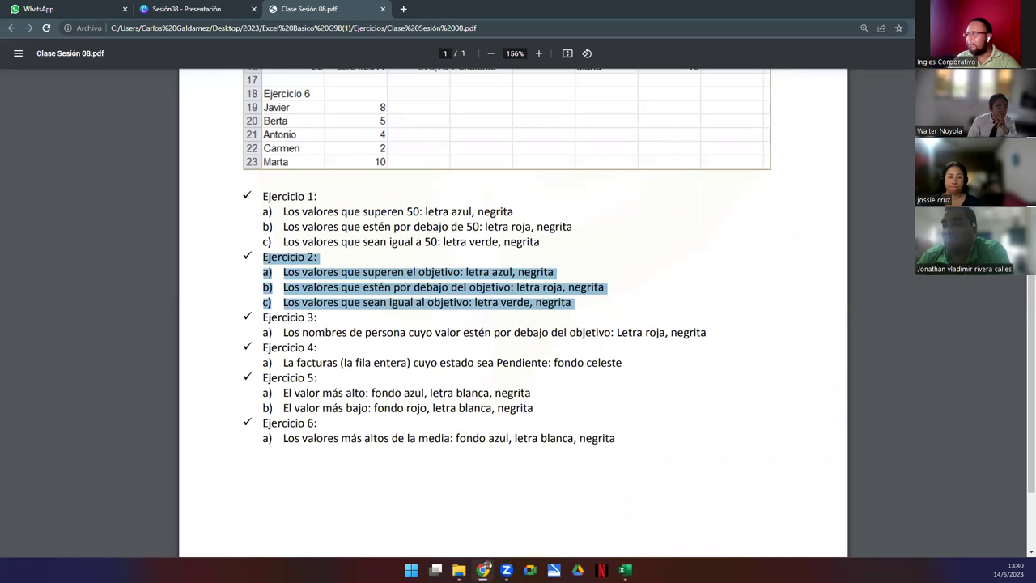
key("alt+Tab")
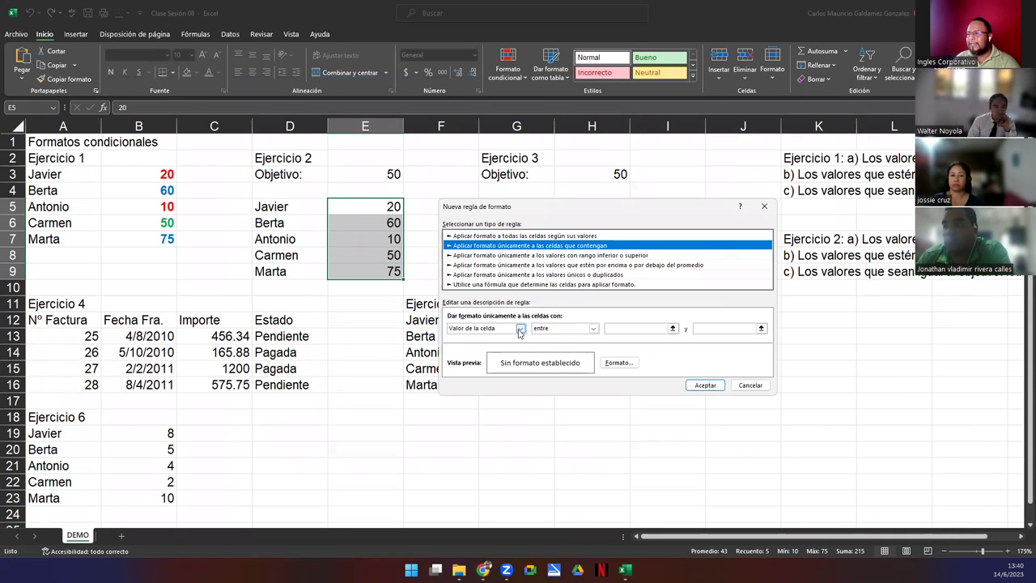
left_click(594, 328)
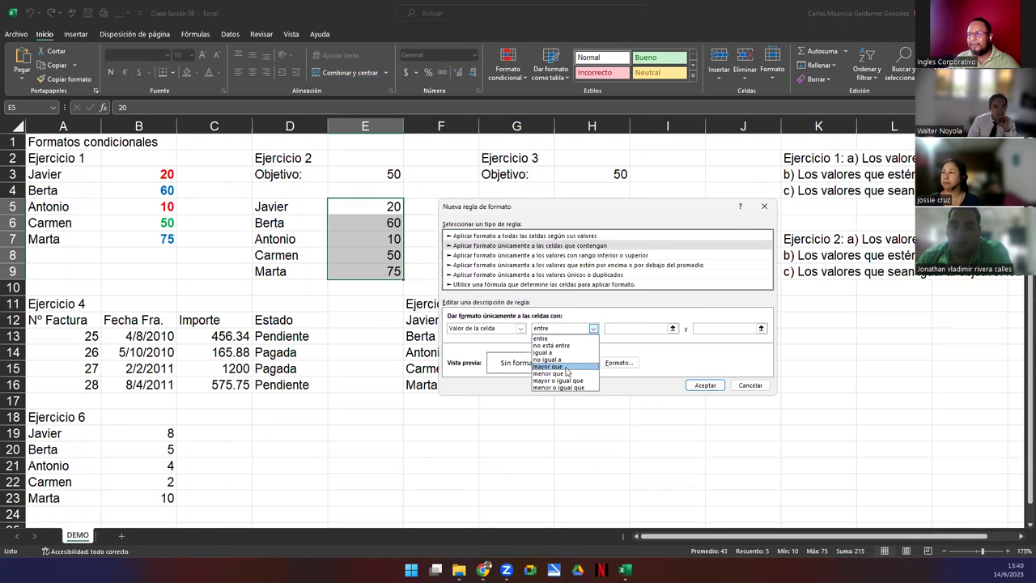
left_click(567, 368)
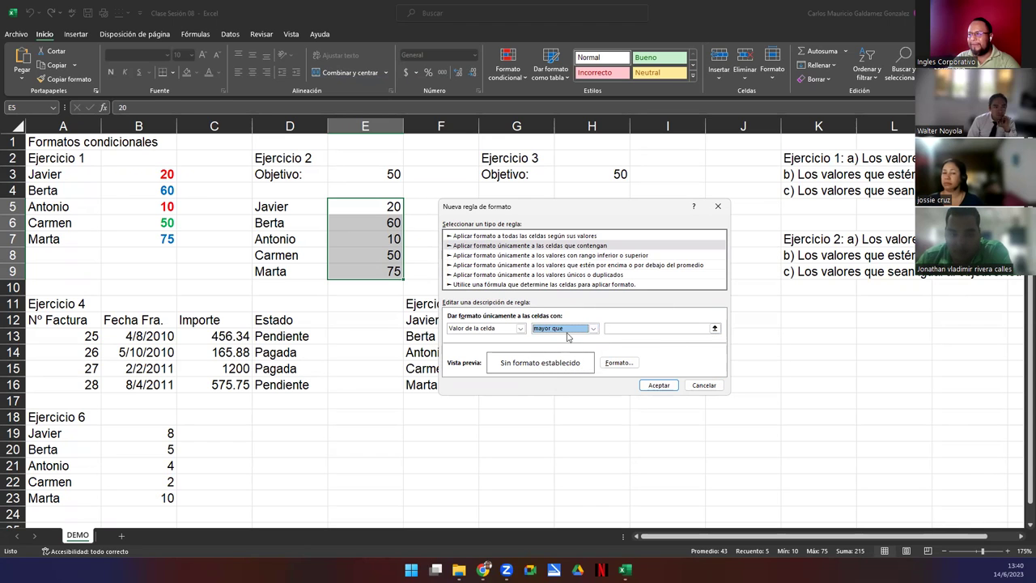
left_click(594, 329)
left_click(584, 343)
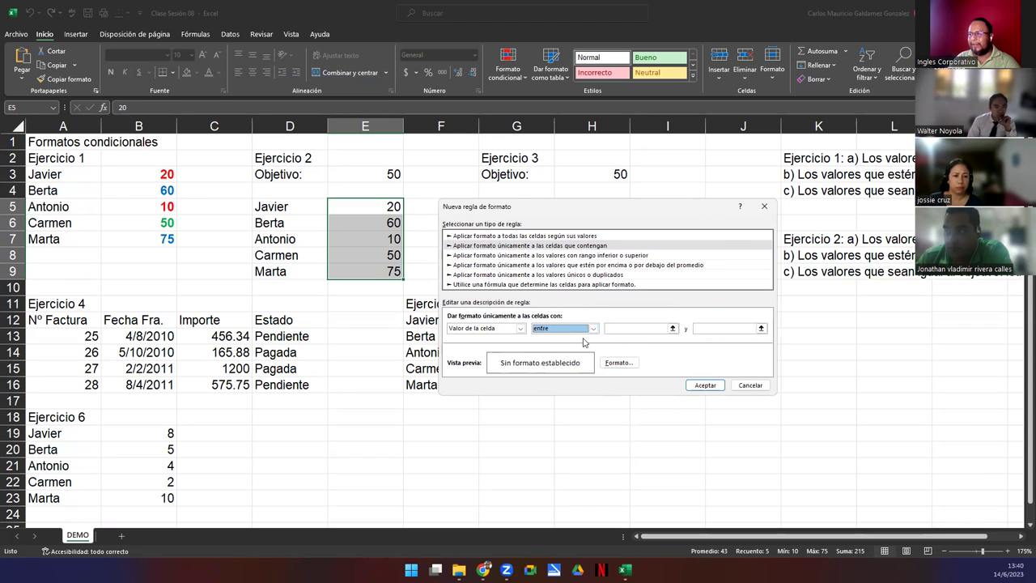
left_click(594, 329)
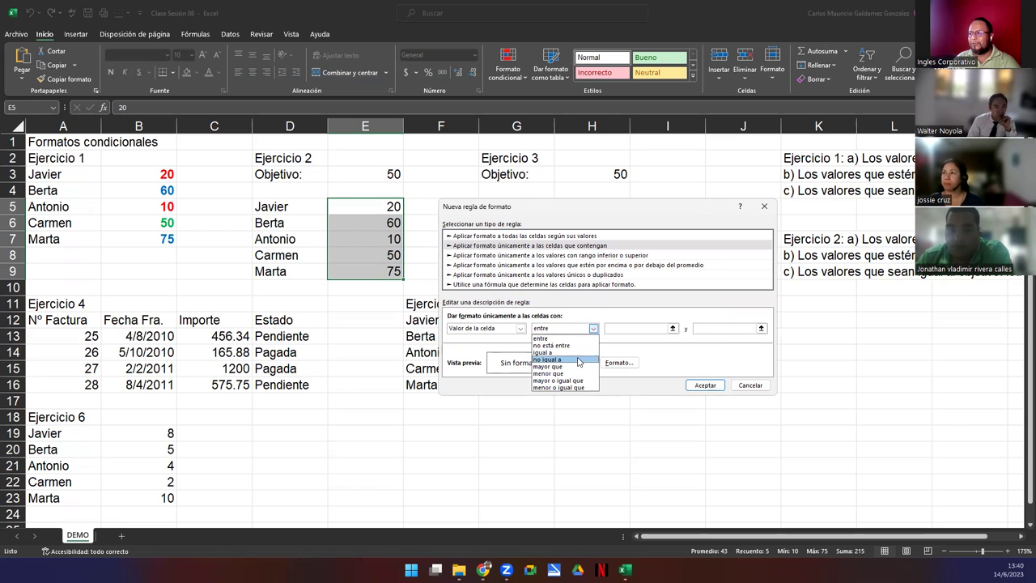
left_click(577, 368)
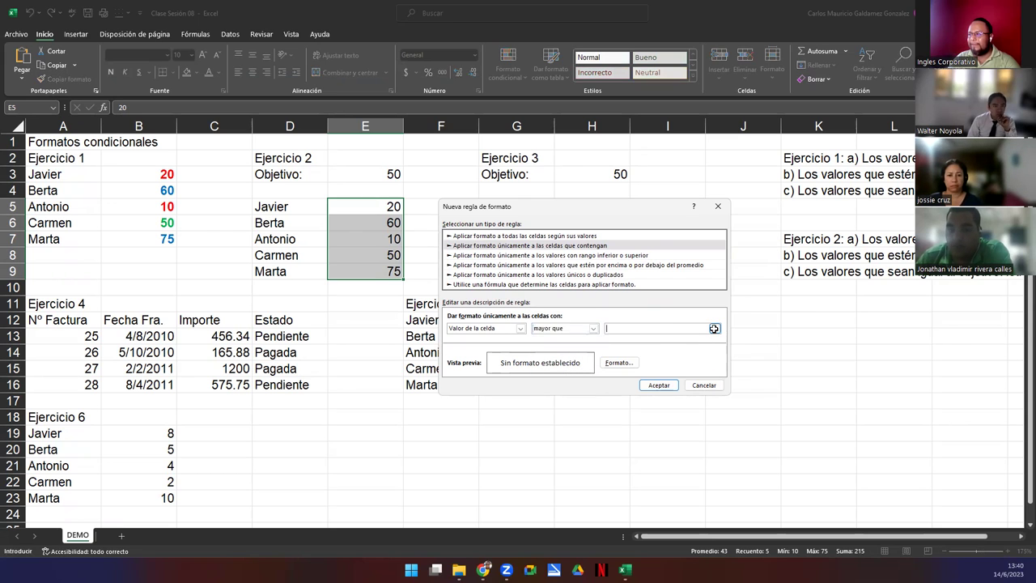
- Set the rule's comparison value to the Objetivo cell, =$E$3
left_click(715, 329)
left_click(393, 174)
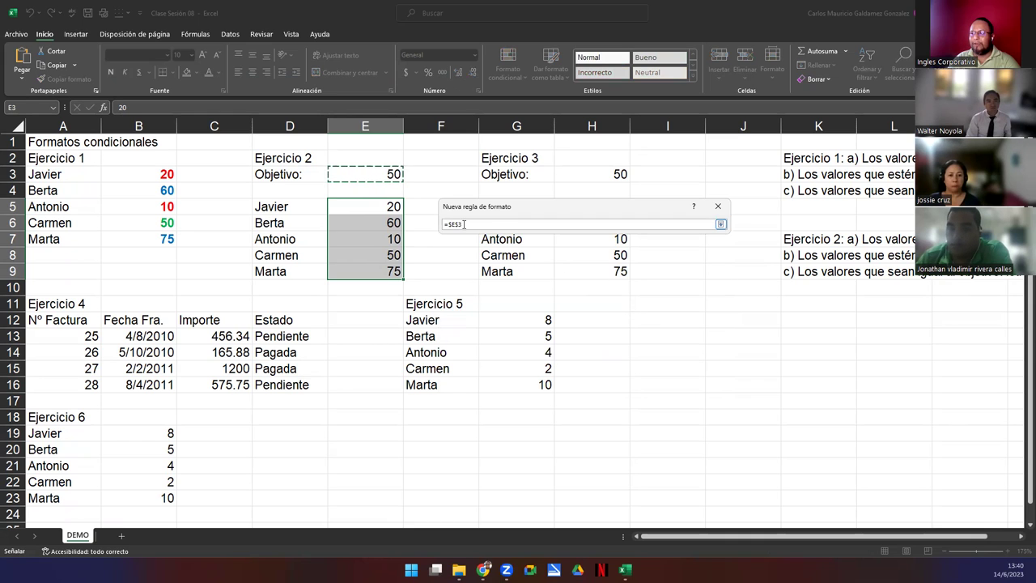
left_click_drag(464, 224, 444, 225)
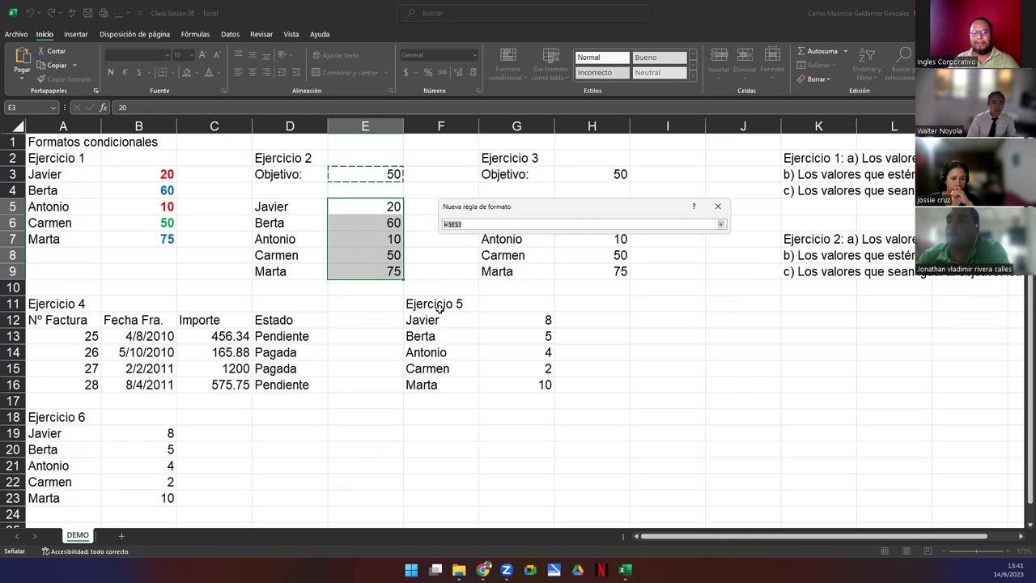
left_click(721, 225)
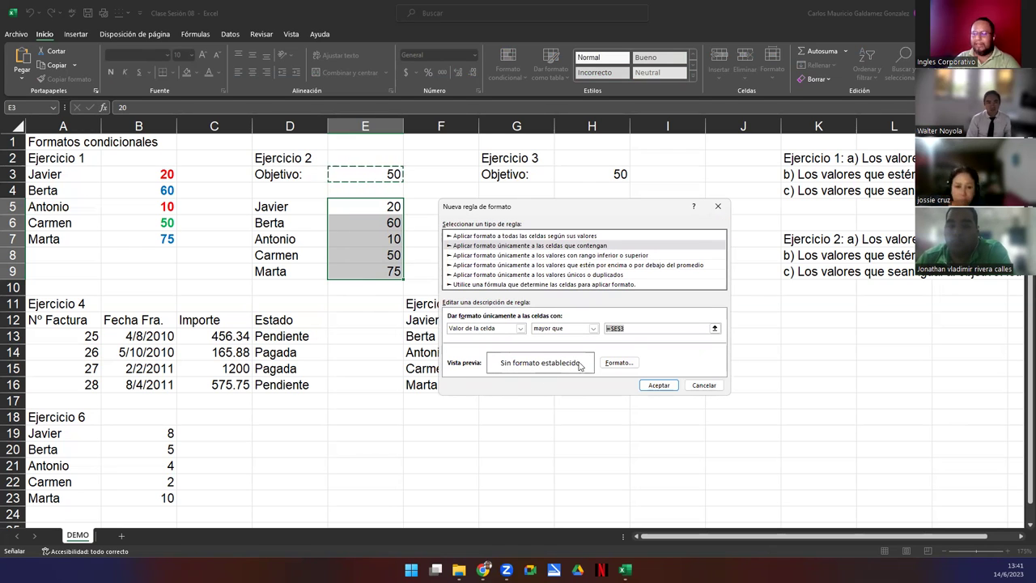
- Give the "mayor que" rule a Negrita font in standard blue and apply it to E5:E9
left_click(623, 363)
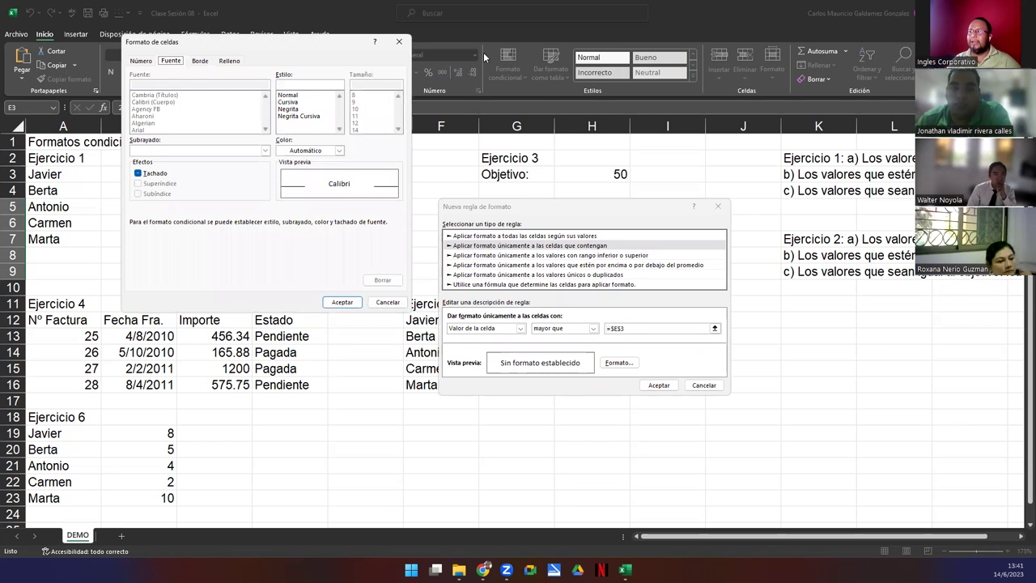
left_click(293, 109)
left_click(339, 150)
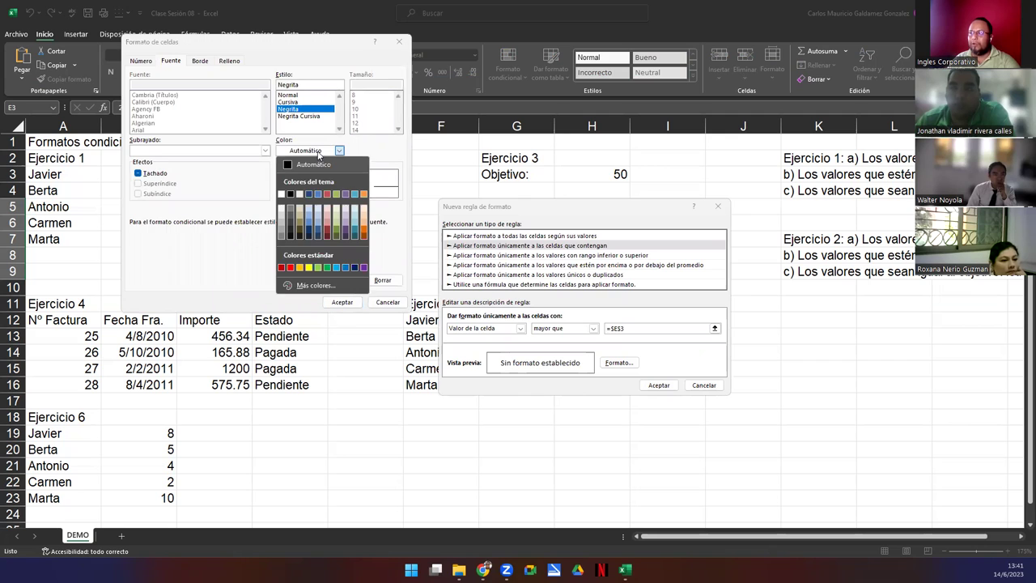
left_click(347, 268)
left_click(349, 305)
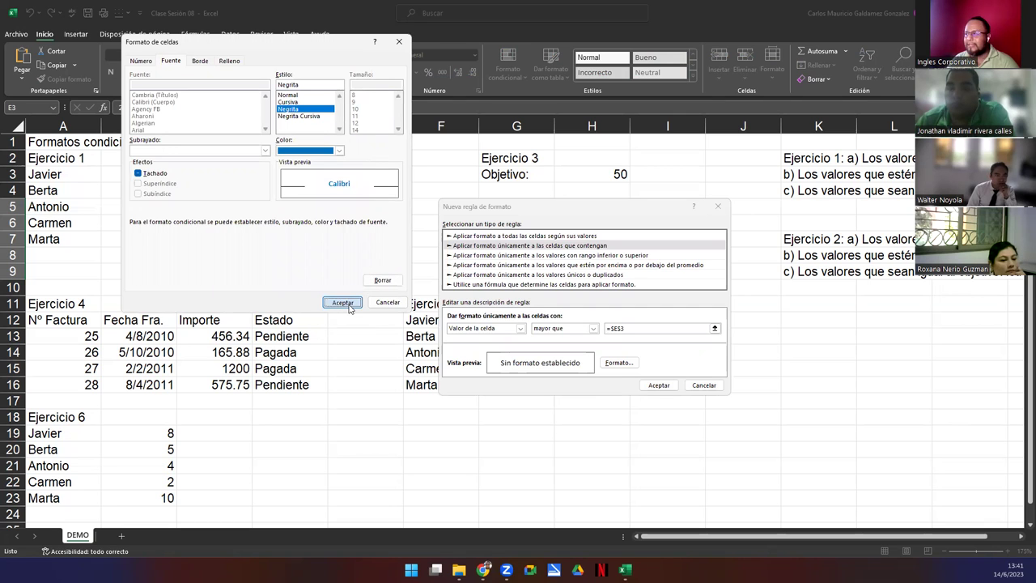
left_click(657, 386)
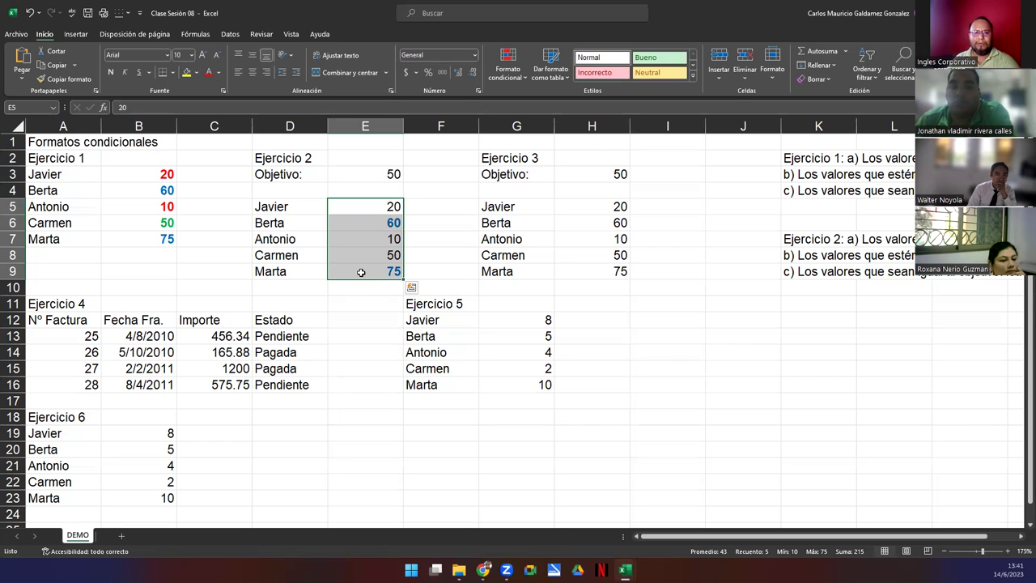
- Create another rule for E5:E9 that formats only cells whose value is "menor que" =$E$3
left_click(510, 62)
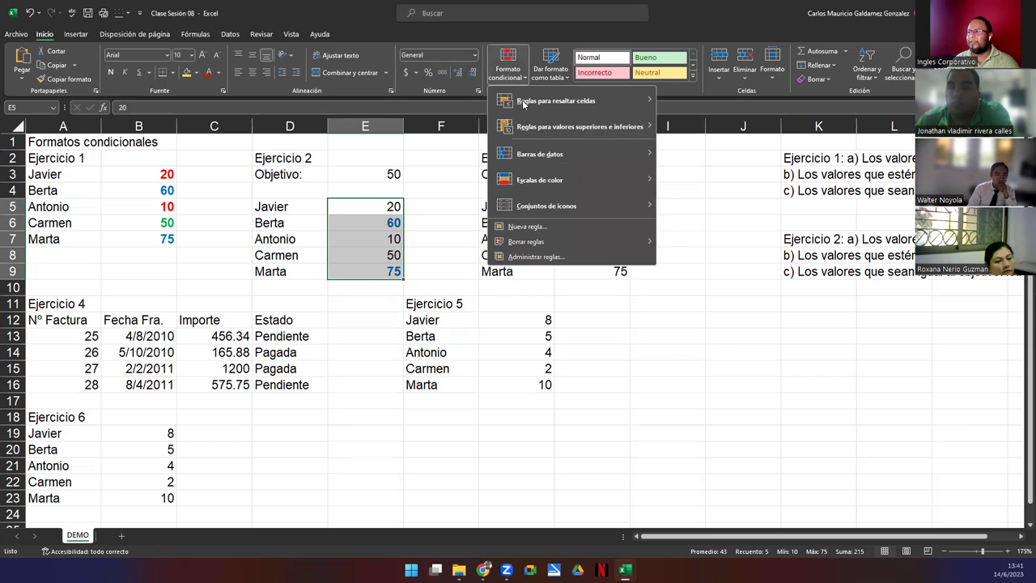
left_click(539, 228)
left_click(491, 234)
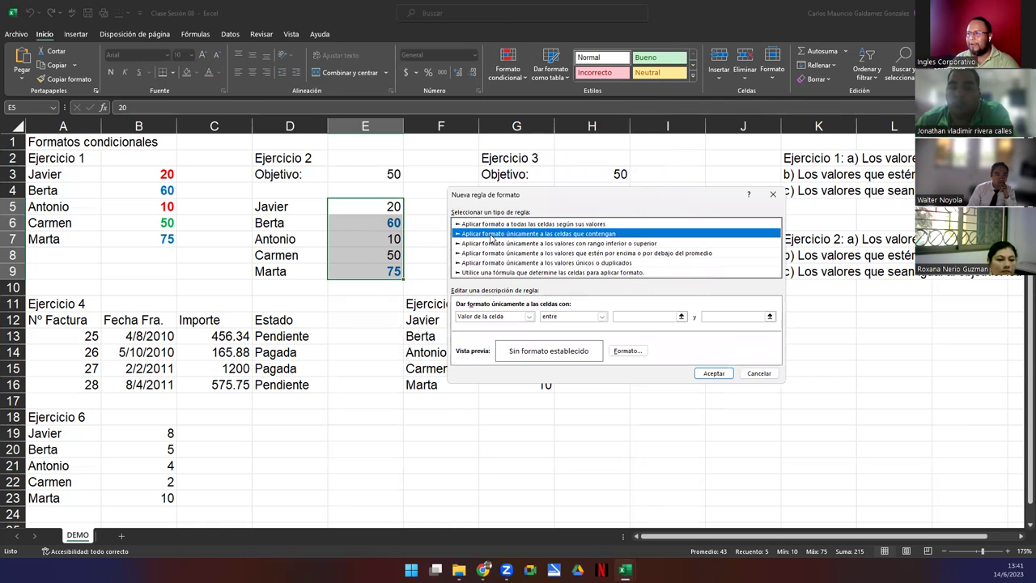
left_click(529, 318)
left_click(529, 326)
left_click(601, 316)
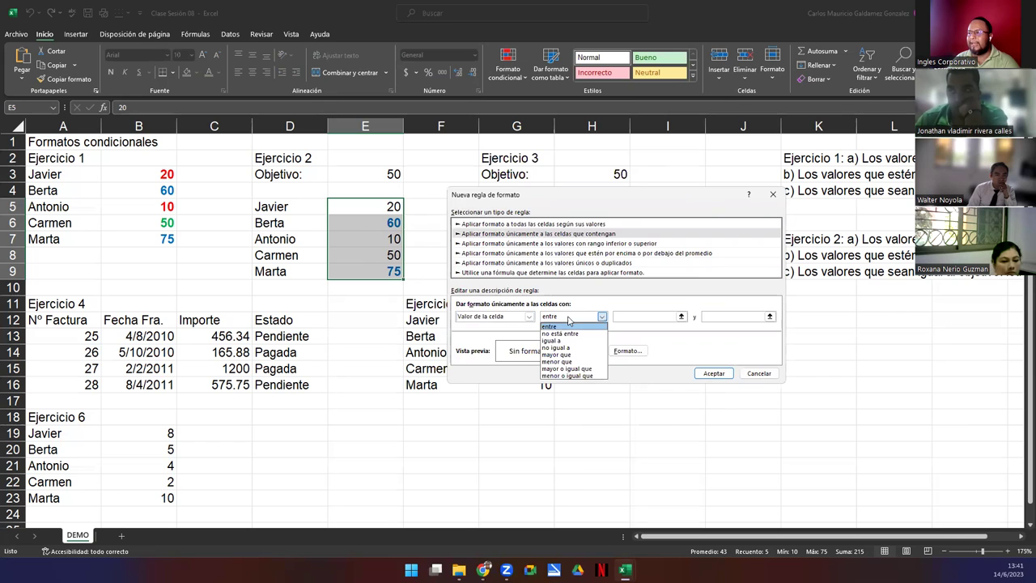
left_click(578, 362)
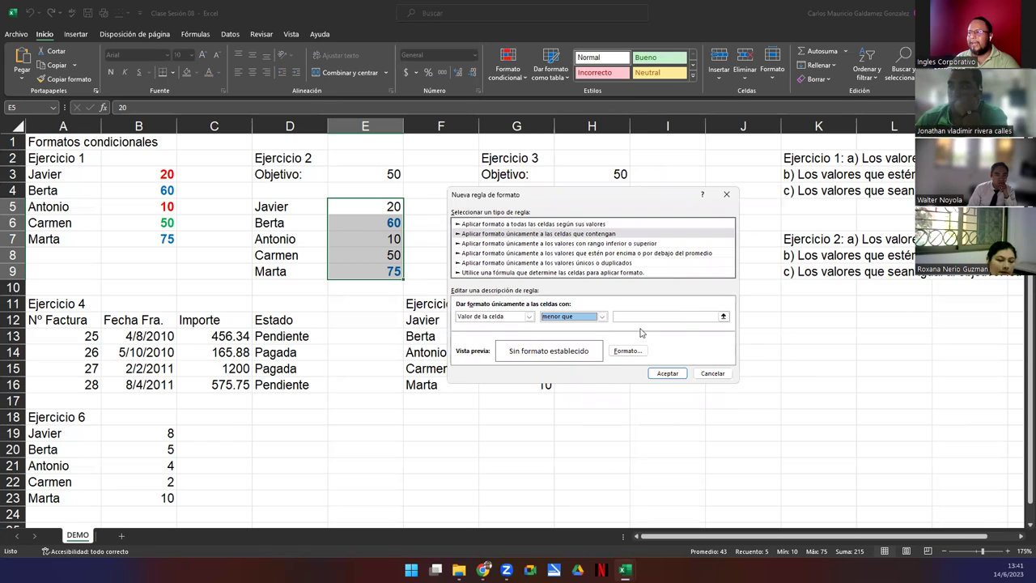
left_click(723, 316)
left_click(385, 178)
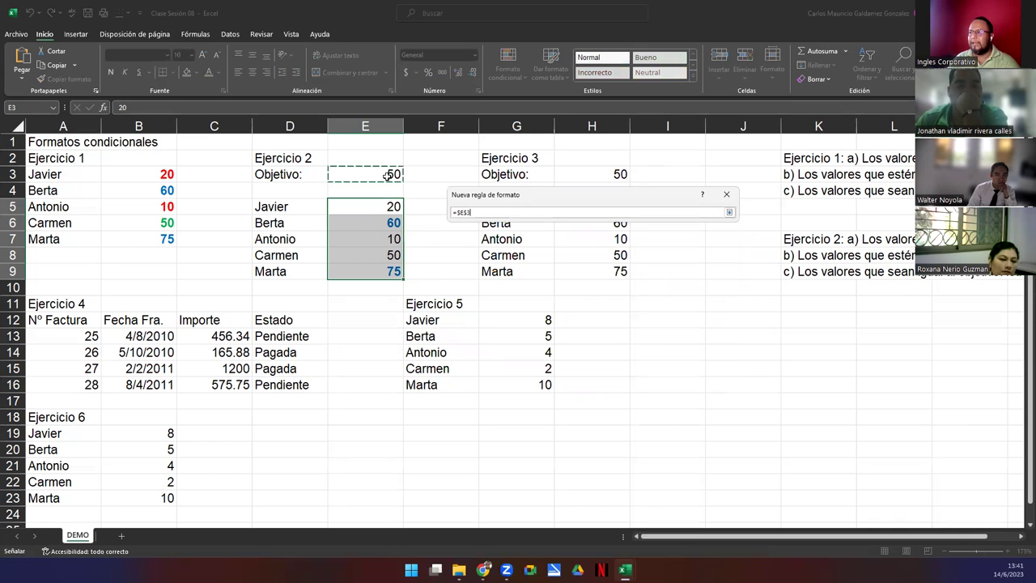
left_click(729, 213)
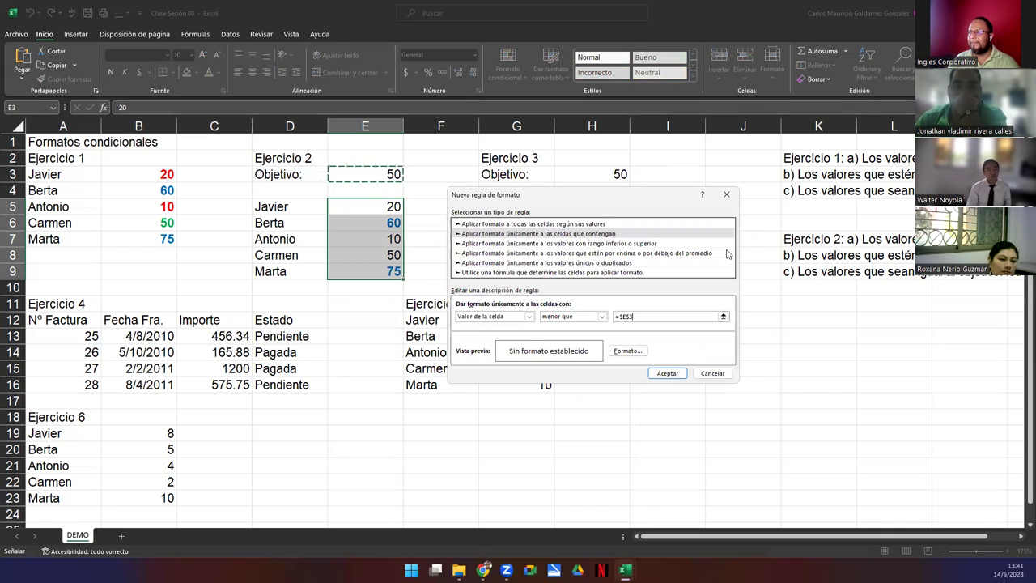
- Give the "menor que" rule a Negrita font in standard red and apply it to E5:E9
left_click(628, 350)
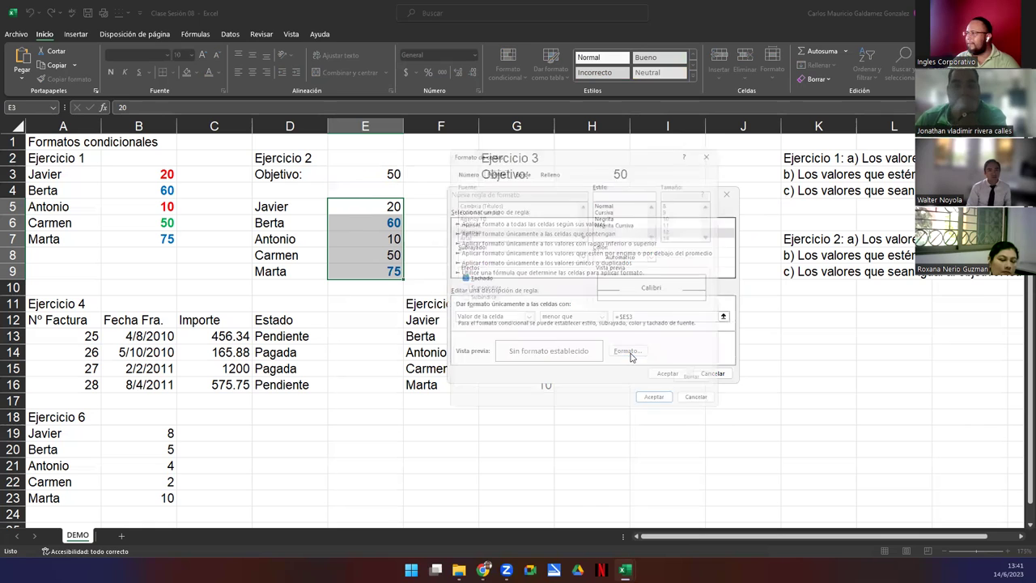
left_click(483, 570)
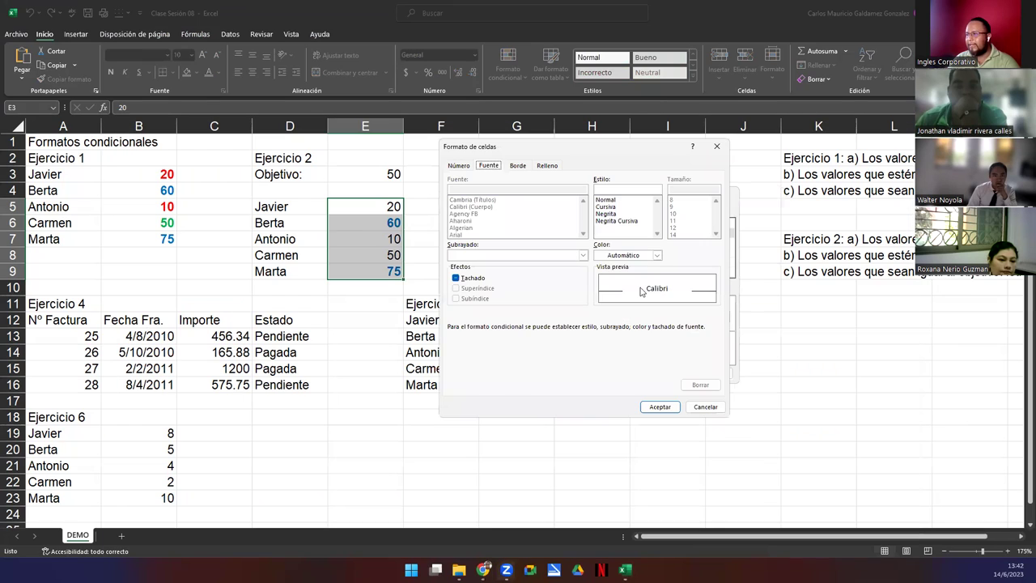
left_click(484, 570)
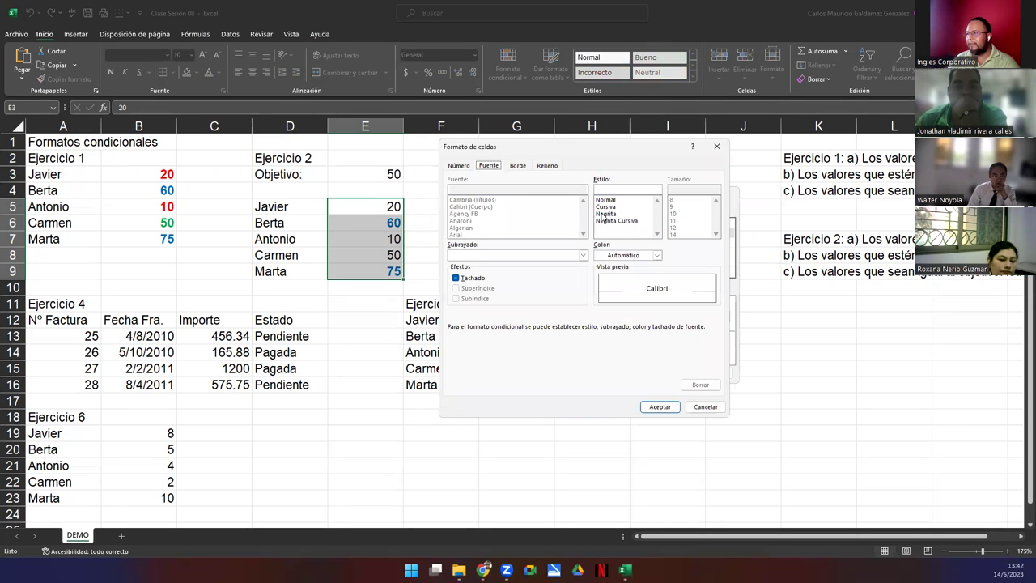
left_click(606, 213)
left_click(657, 255)
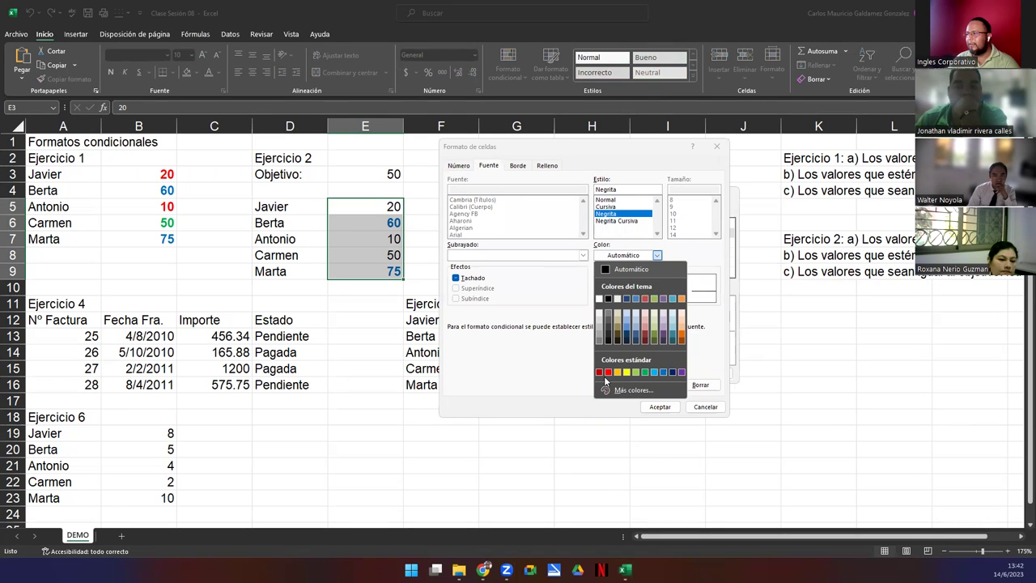
left_click(608, 373)
left_click(660, 406)
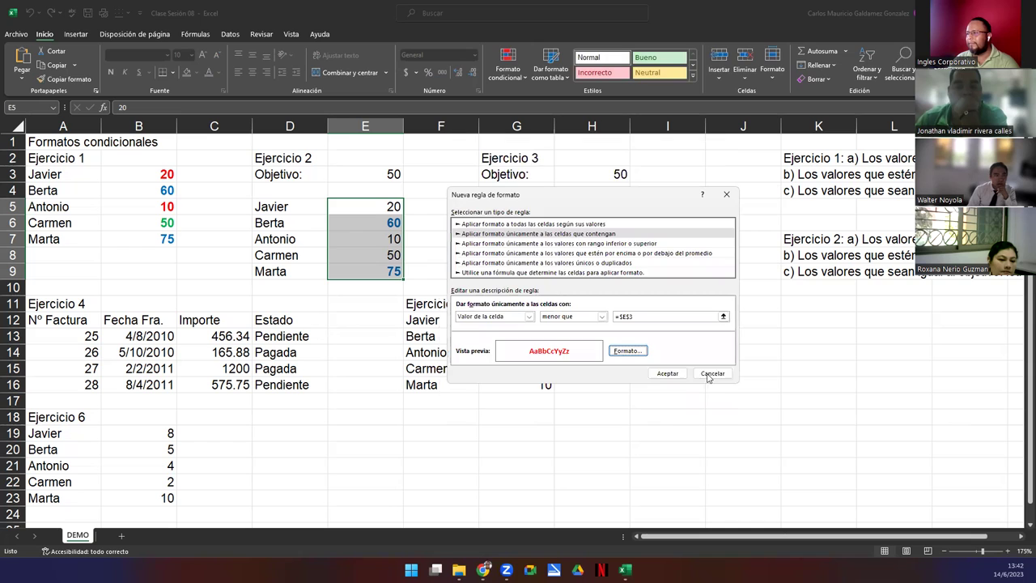
left_click(668, 373)
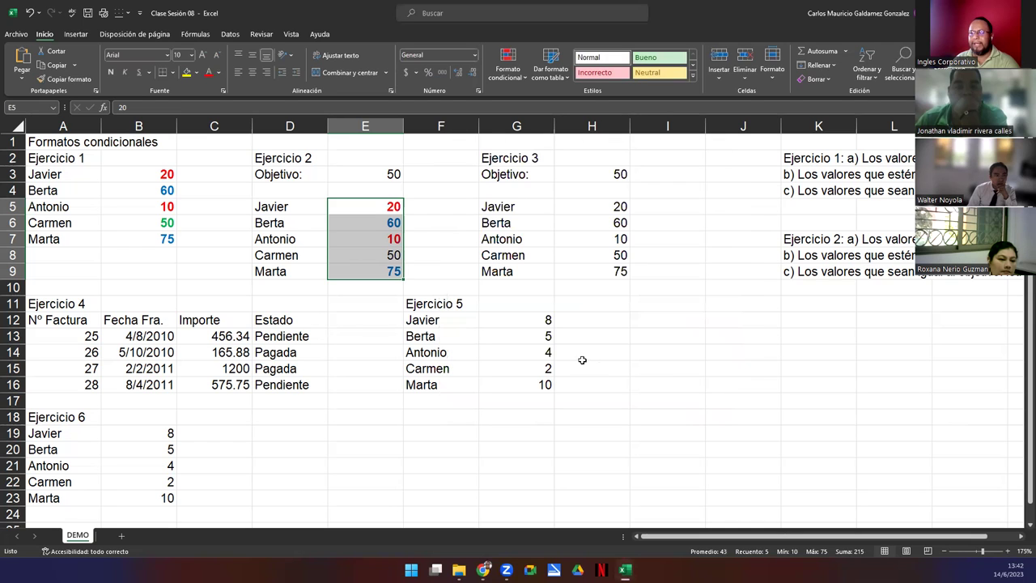
- Read instruction c) of Ejercicio 2 in cell K9
left_click(785, 275)
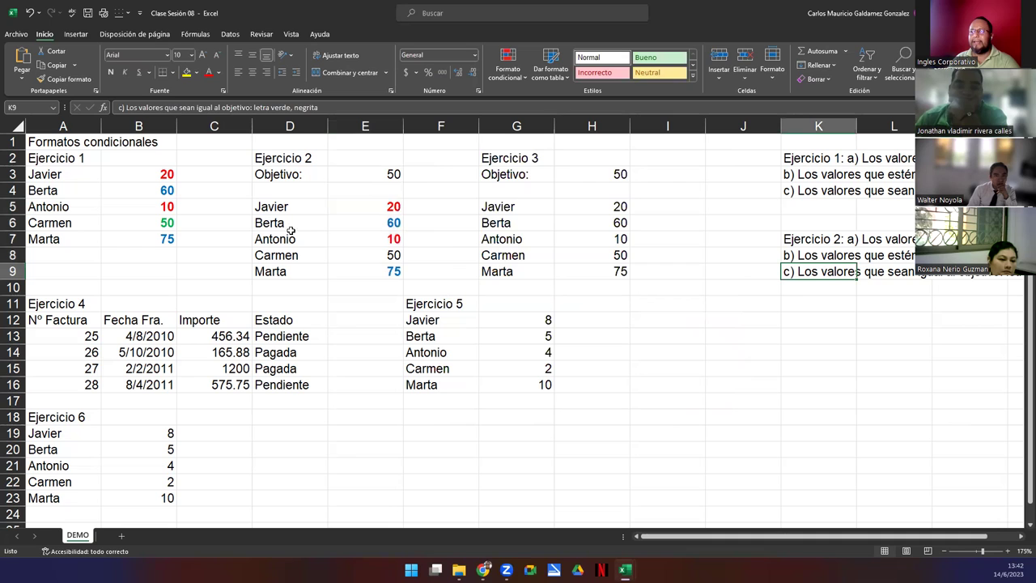
- Create a third rule for E5:E9 that formats only cells whose value is "igual a" =$E$3
left_click(273, 204)
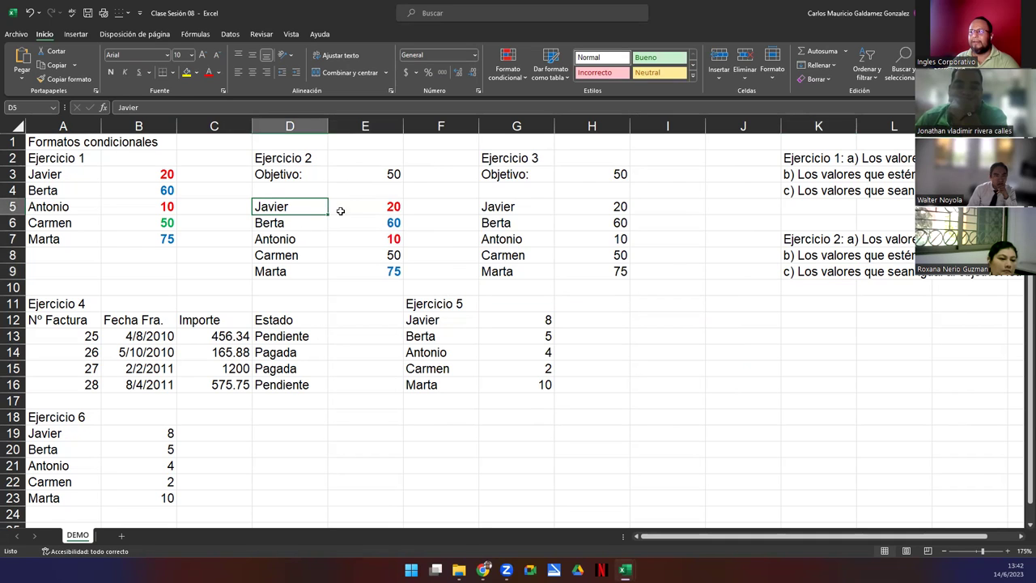
left_click_drag(347, 208, 361, 275)
left_click(509, 68)
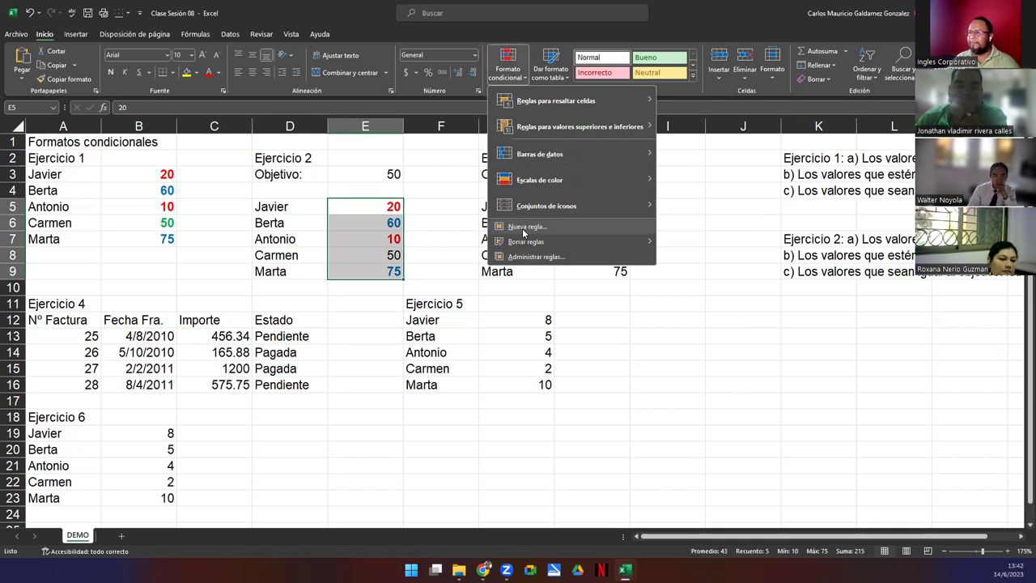
left_click(523, 229)
left_click(511, 222)
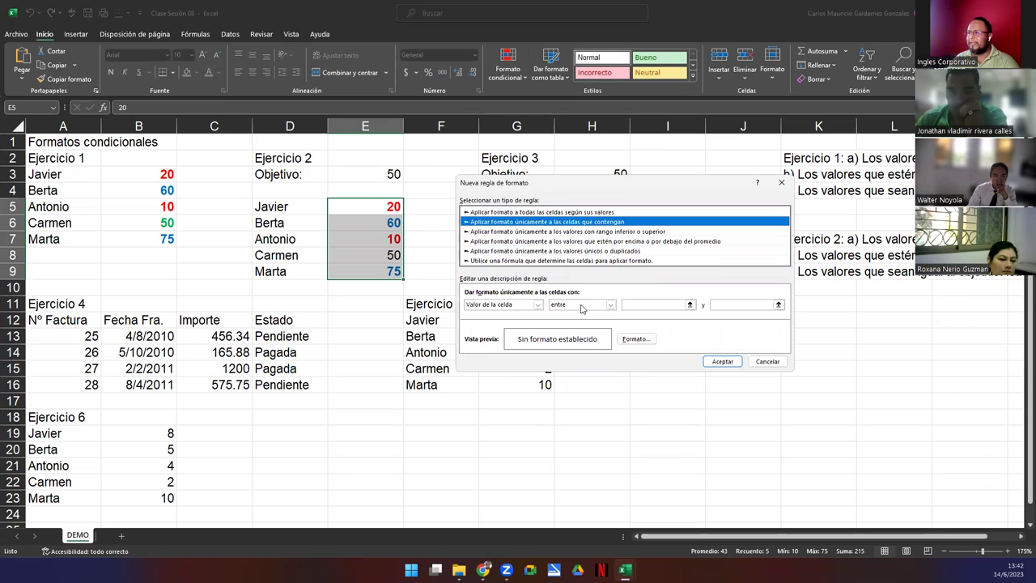
left_click(557, 308)
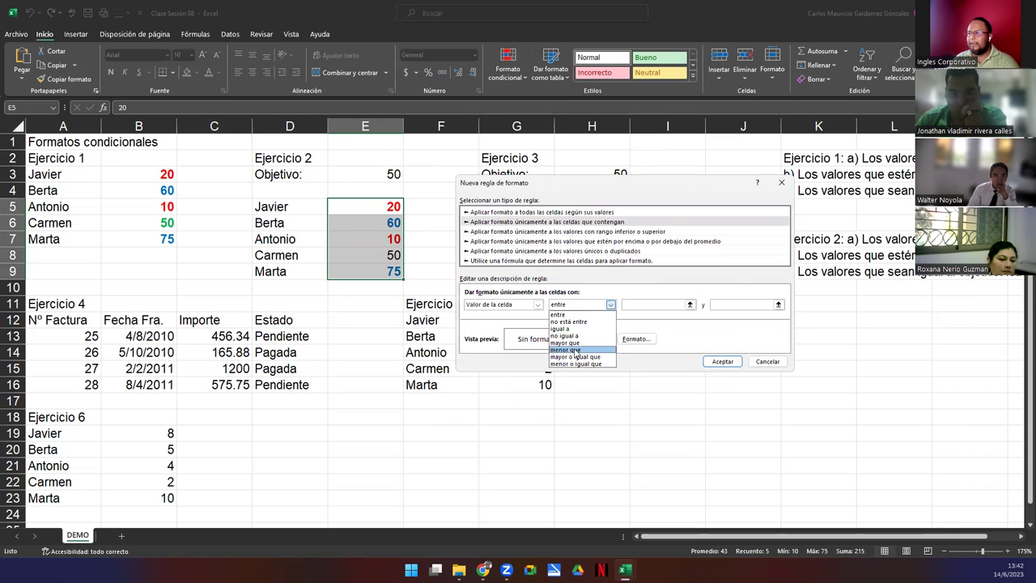
left_click(574, 330)
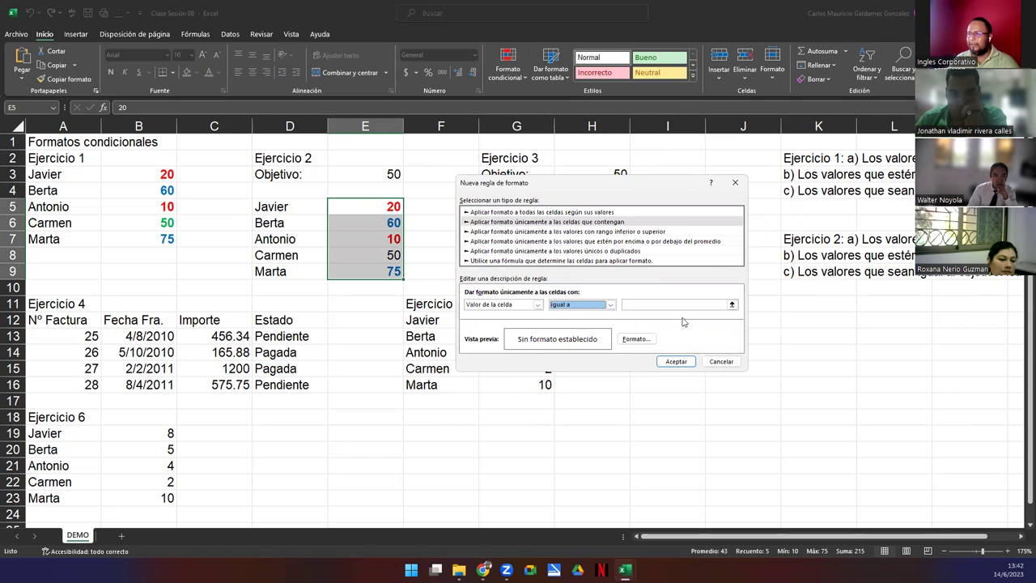
left_click(733, 304)
left_click(366, 173)
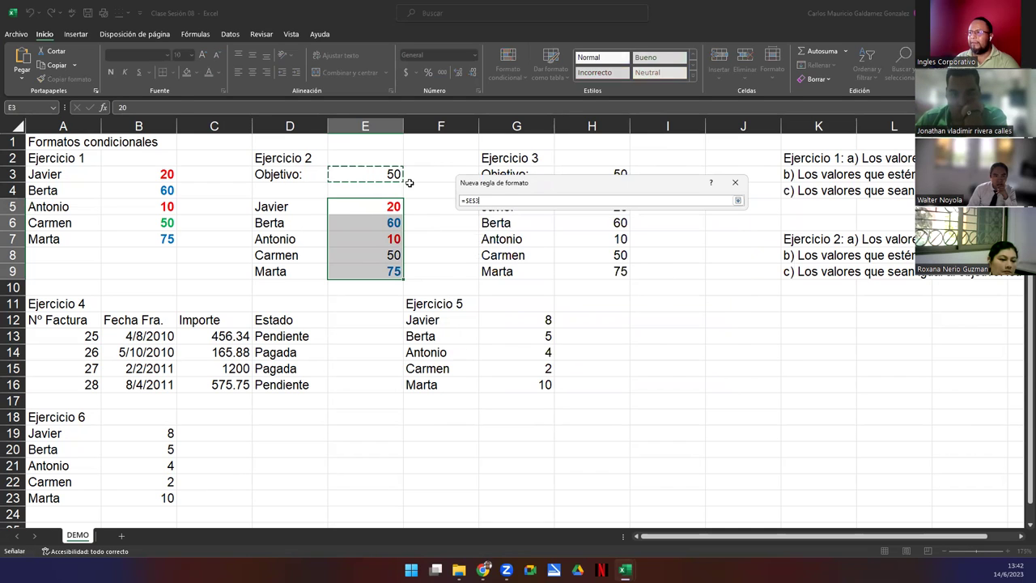
left_click(737, 200)
- Give the "igual a" rule a Negrita font in standard green and apply it to E5:E9
left_click(635, 338)
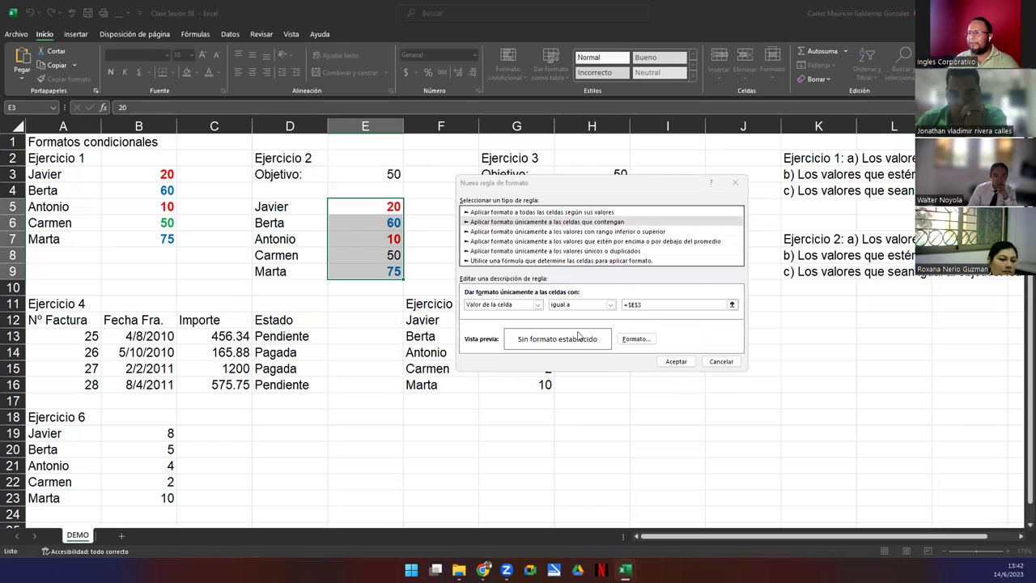
left_click(613, 202)
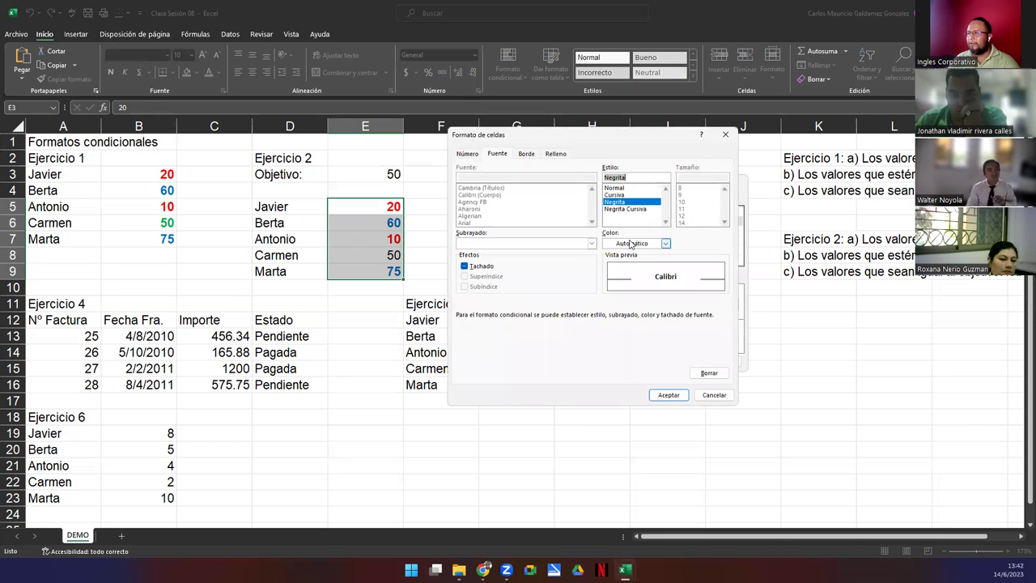
left_click(664, 243)
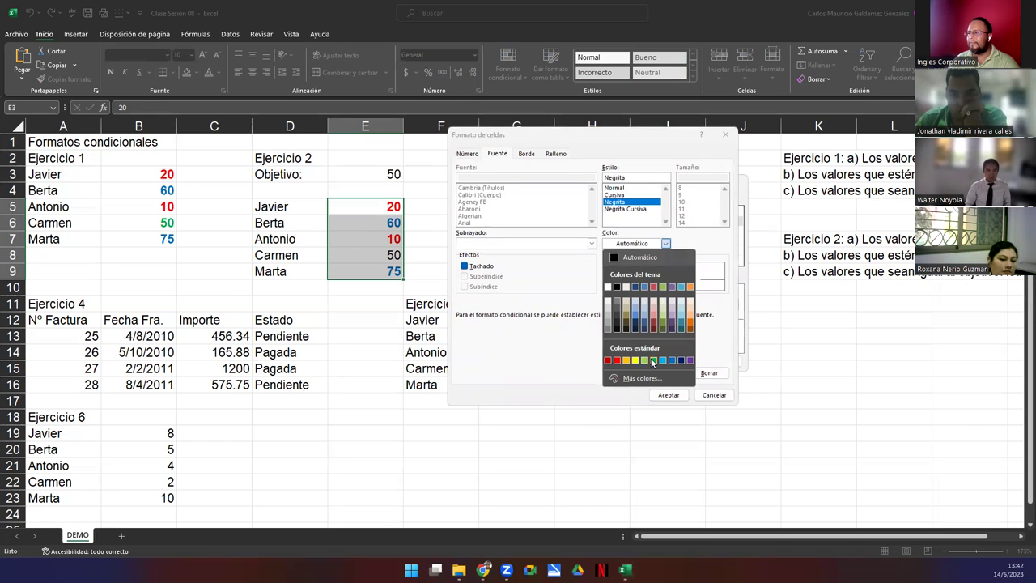
left_click(653, 360)
left_click(669, 395)
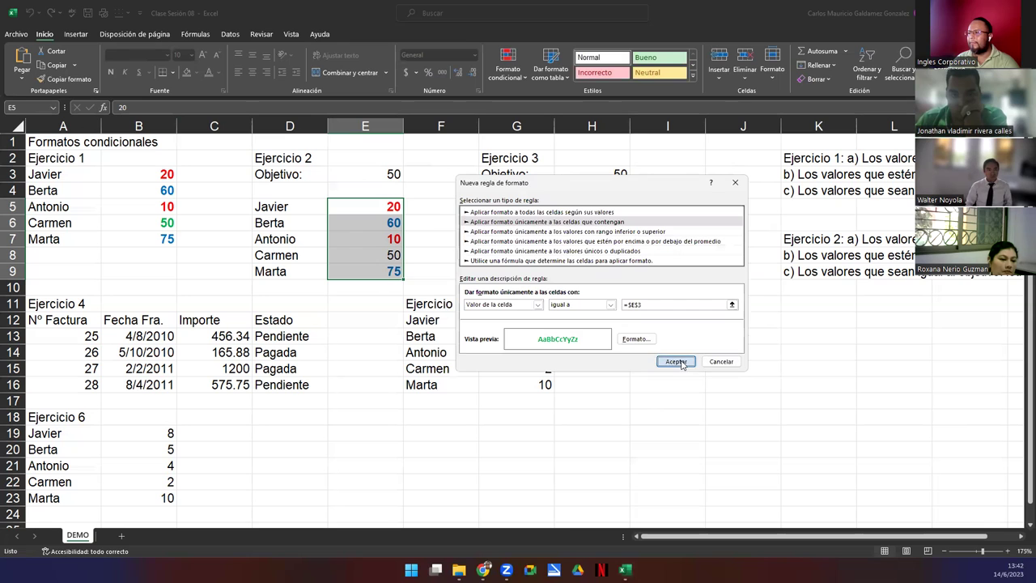
left_click(677, 361)
left_click(442, 237)
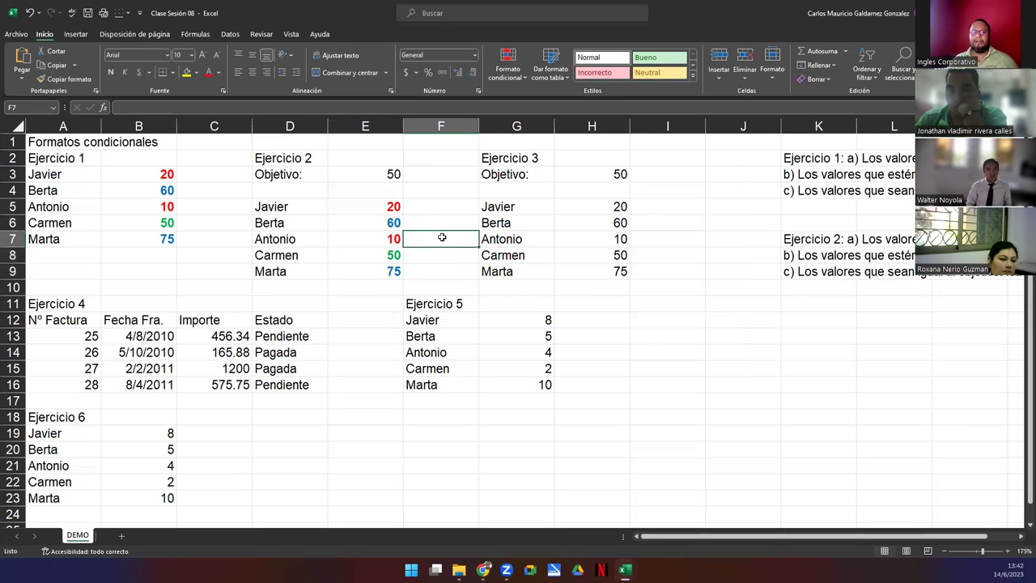
- Review the three conditional formatting rules of E5:E9 in the rules manager and close it without changes
left_click_drag(370, 207, 378, 274)
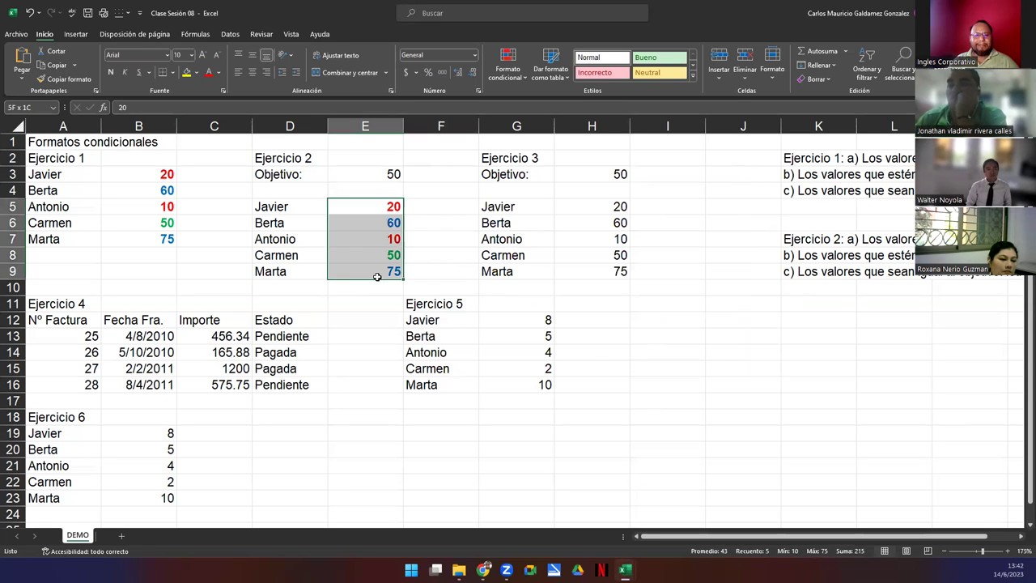
left_click(507, 68)
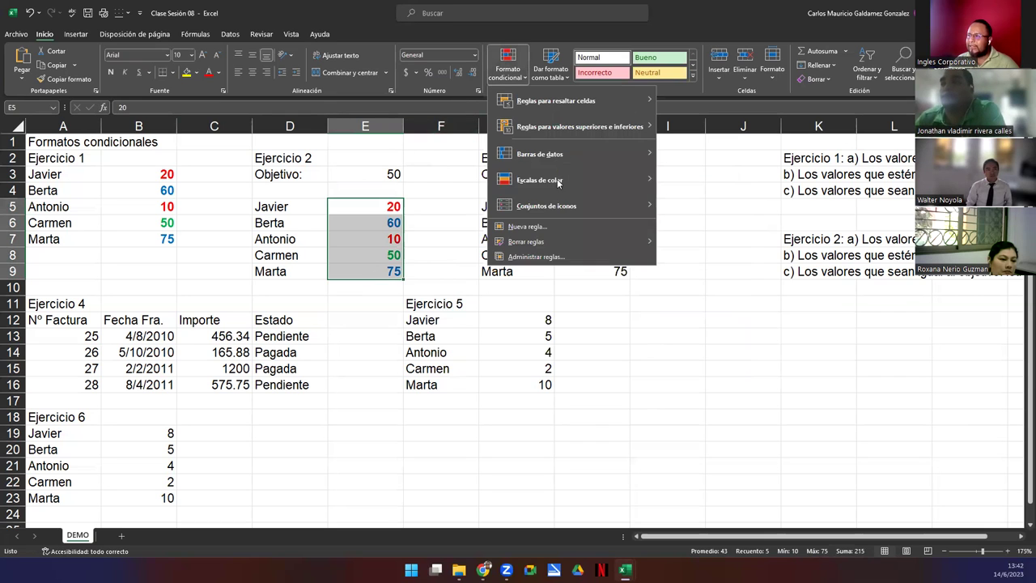
left_click(548, 257)
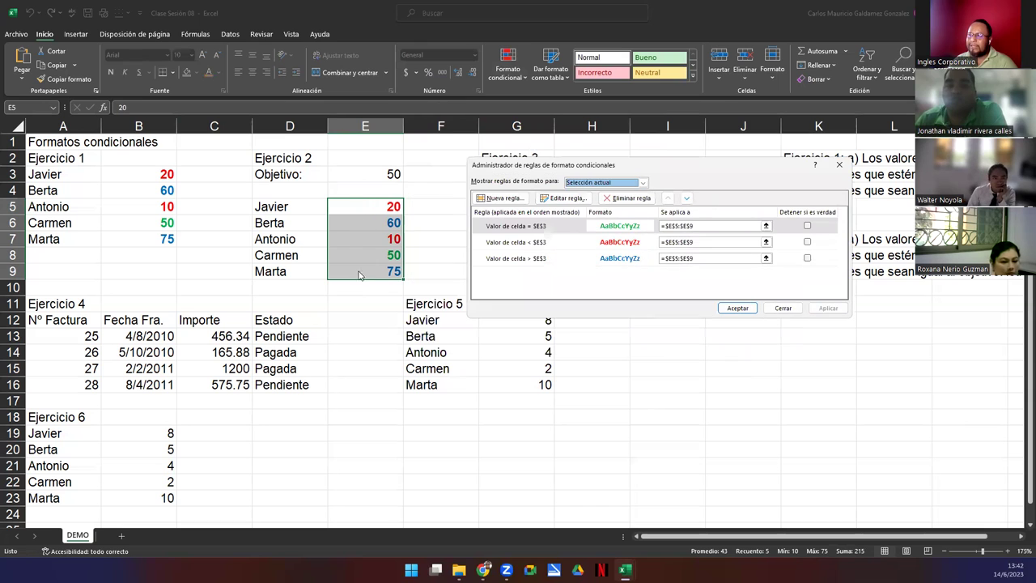
left_click(576, 228)
left_click(532, 242)
left_click(536, 259)
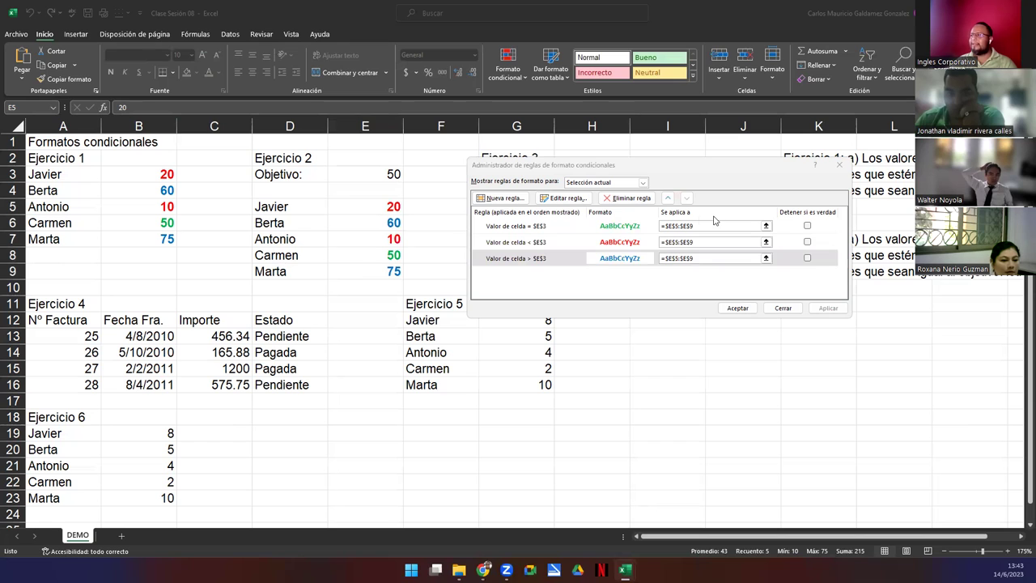
left_click(783, 308)
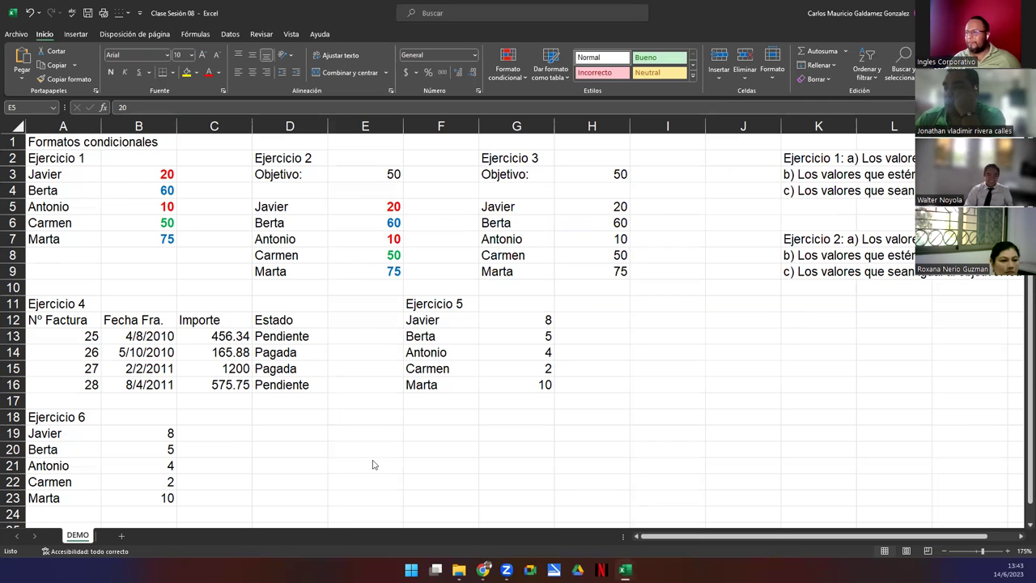
- Copy the Ejercicio 3 instruction from Clase Sesión 08.pdf in Chrome and paste it into cell K12 of the Excel sheet
left_click(484, 569)
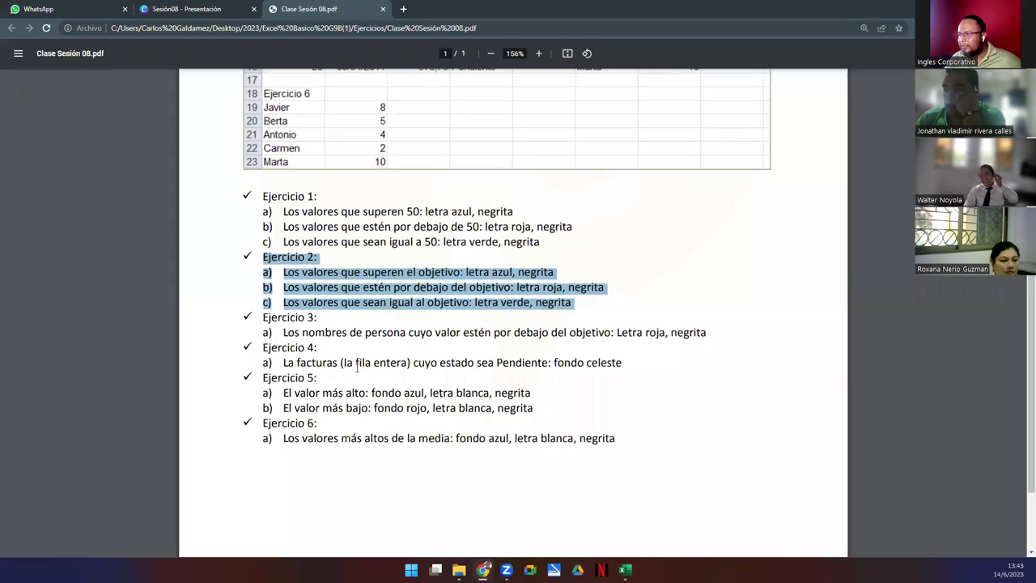
left_click_drag(257, 317, 727, 332)
key("ctrl+c")
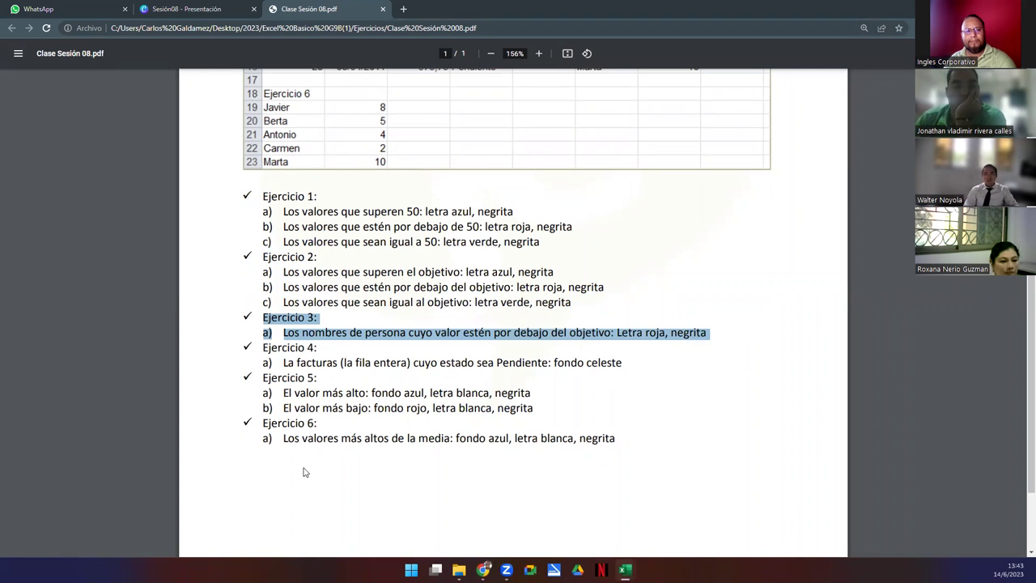
key("alt+Tab")
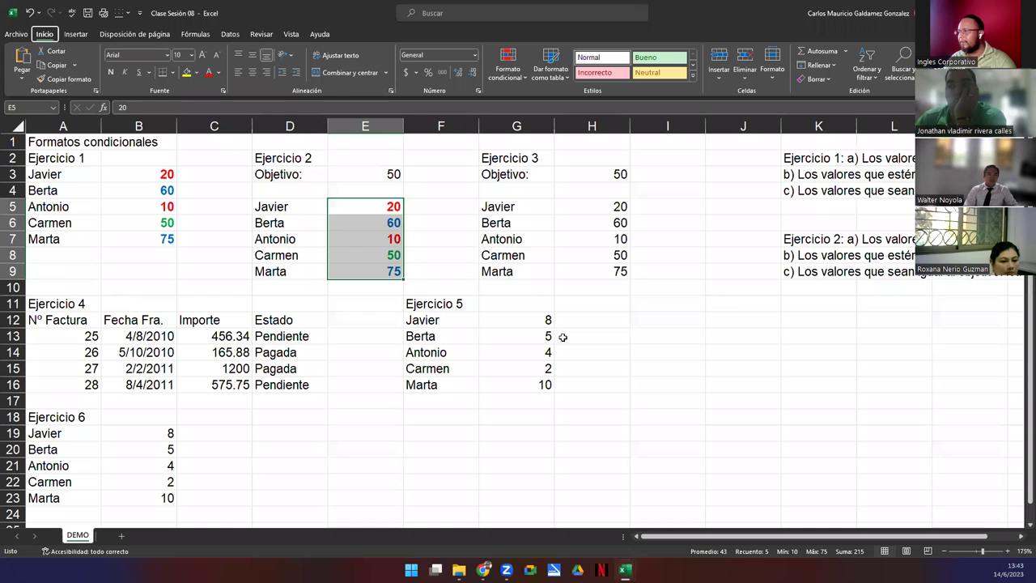
left_click(804, 317)
key("ctrl+v")
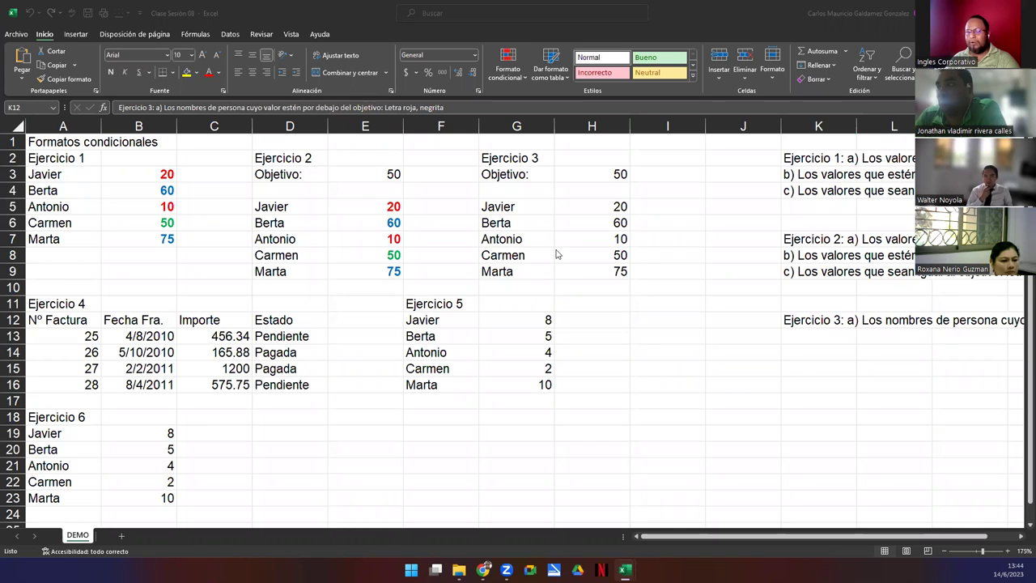
- Check Ejercicio 3's names in G5:G9, its instruction in K12 and the Objetivo cells G3:H3
left_click_drag(519, 204, 527, 268)
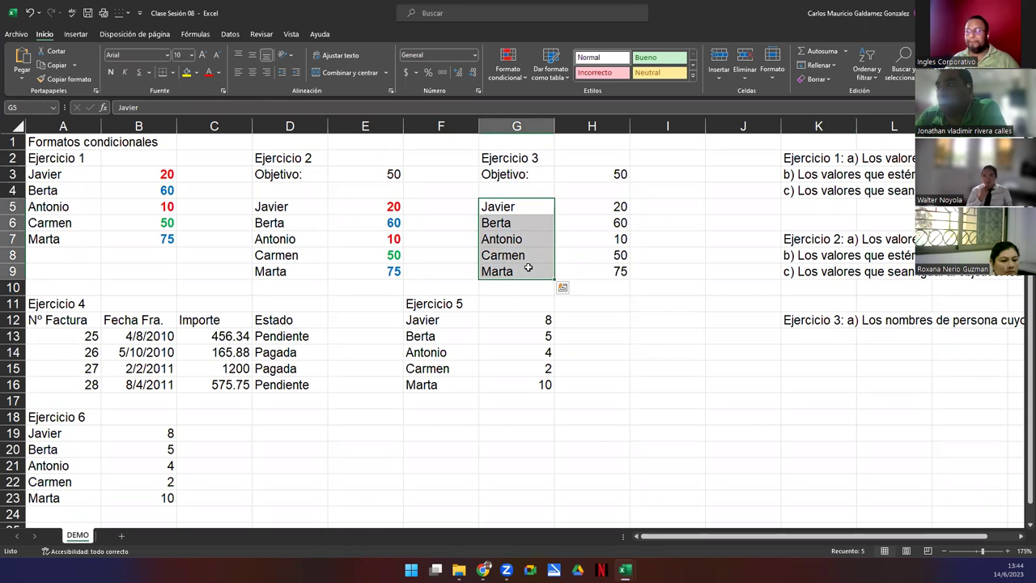
left_click(801, 322)
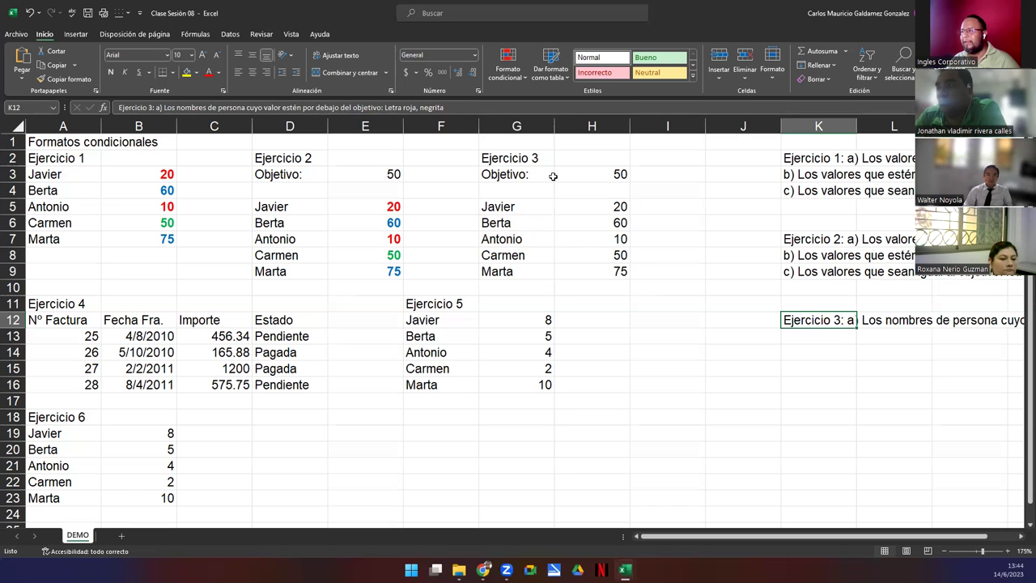
left_click_drag(606, 172, 567, 174)
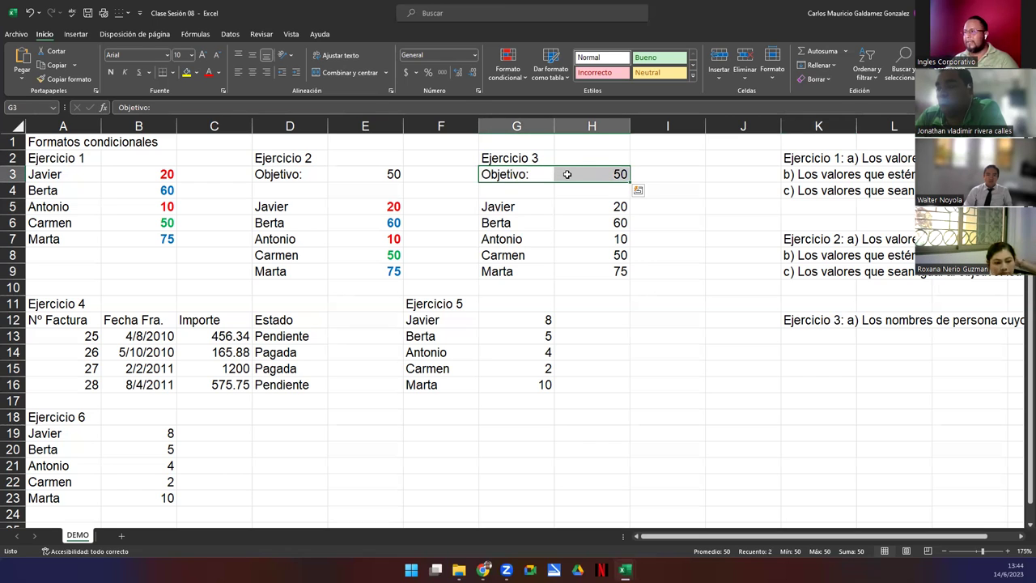
- Start a new formula-based formatting rule for the names in G5:G9 with the formula =$H5<$H$3
left_click_drag(513, 207, 523, 268)
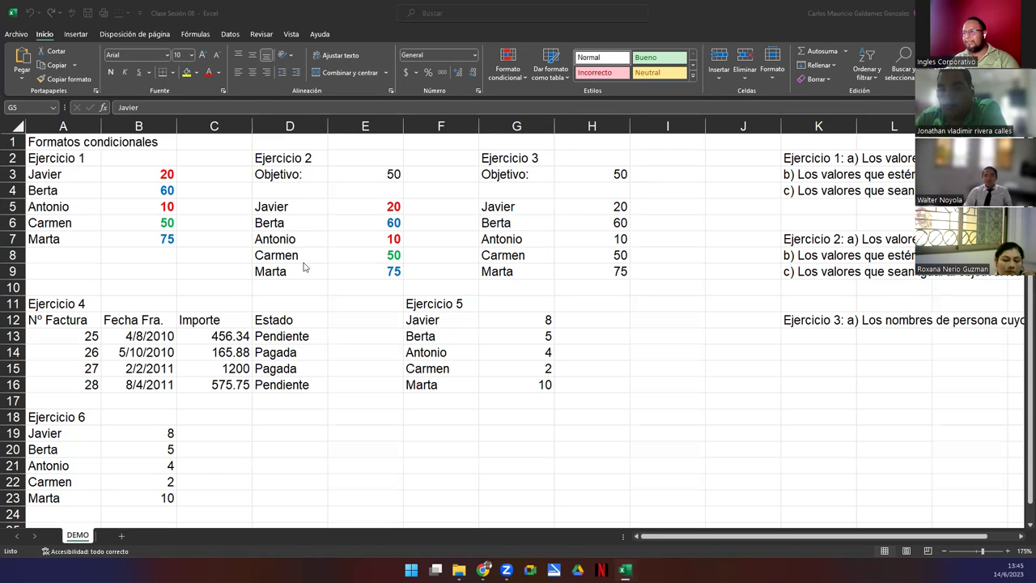
left_click(502, 224)
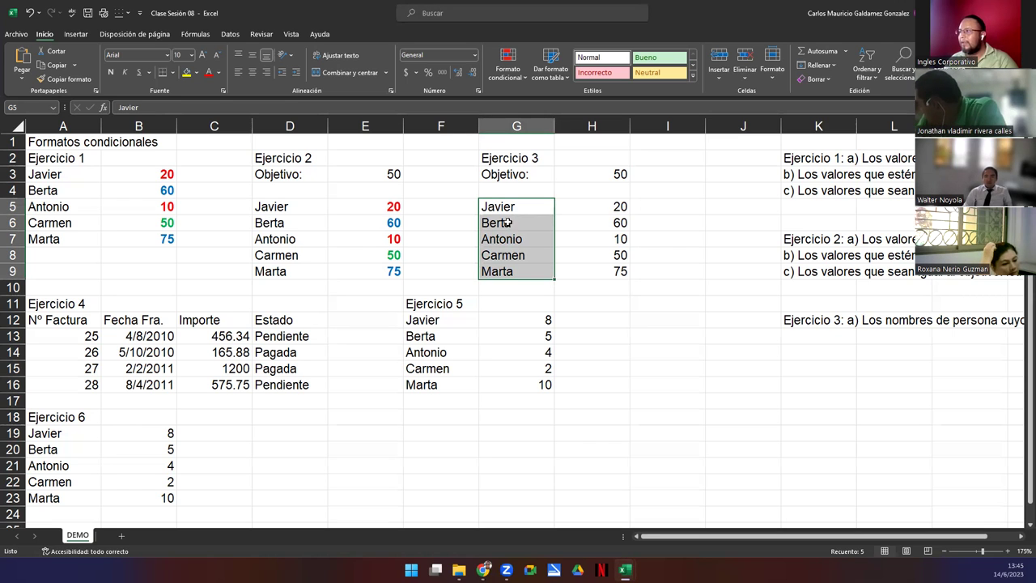
left_click(512, 62)
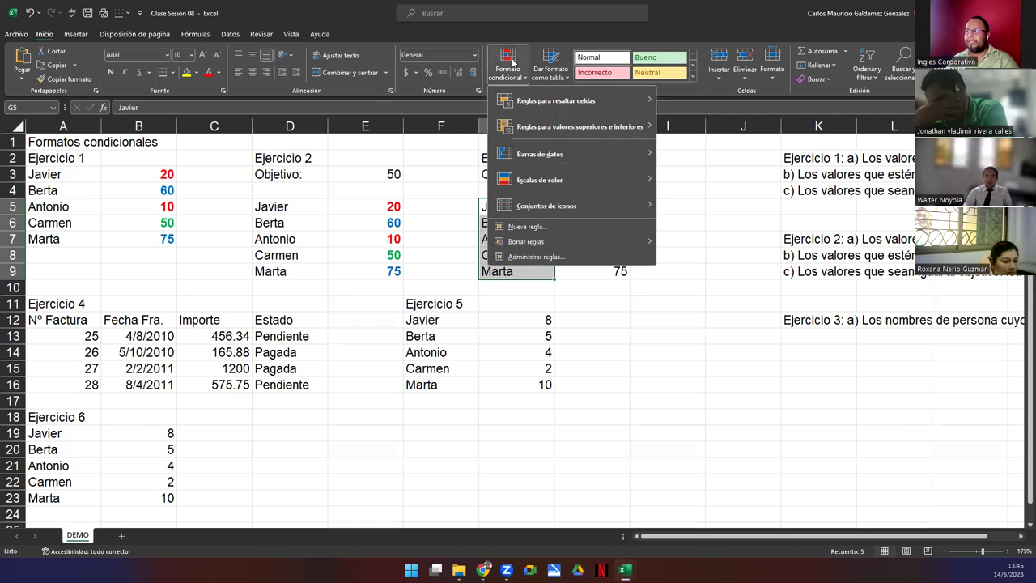
left_click(555, 225)
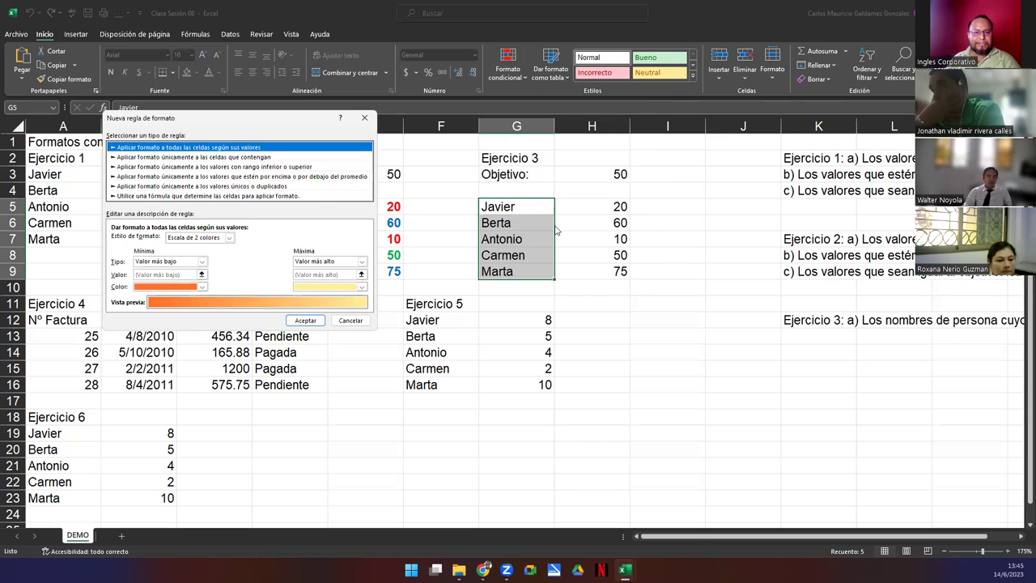
left_click(199, 196)
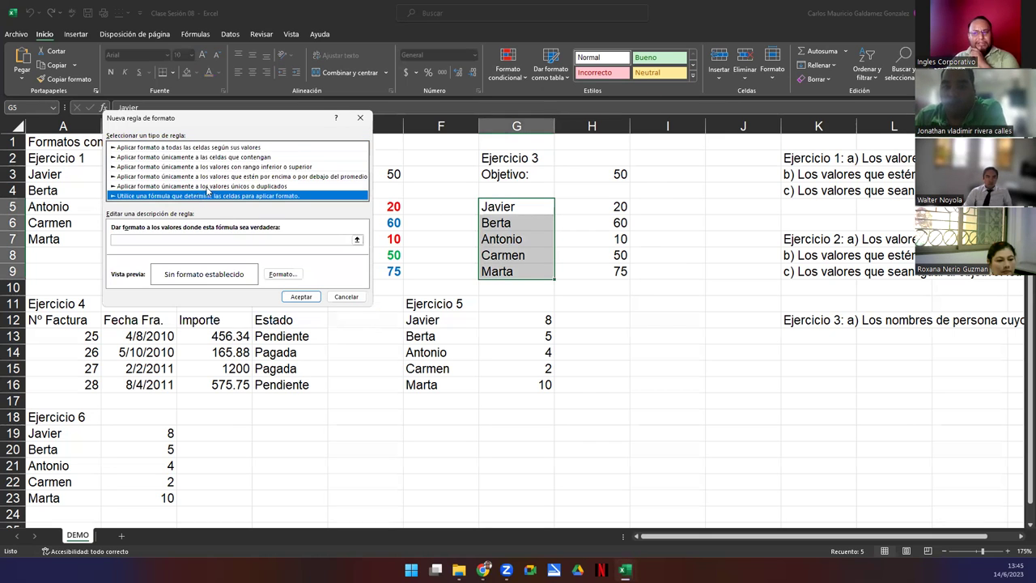
left_click_drag(229, 121, 791, 122)
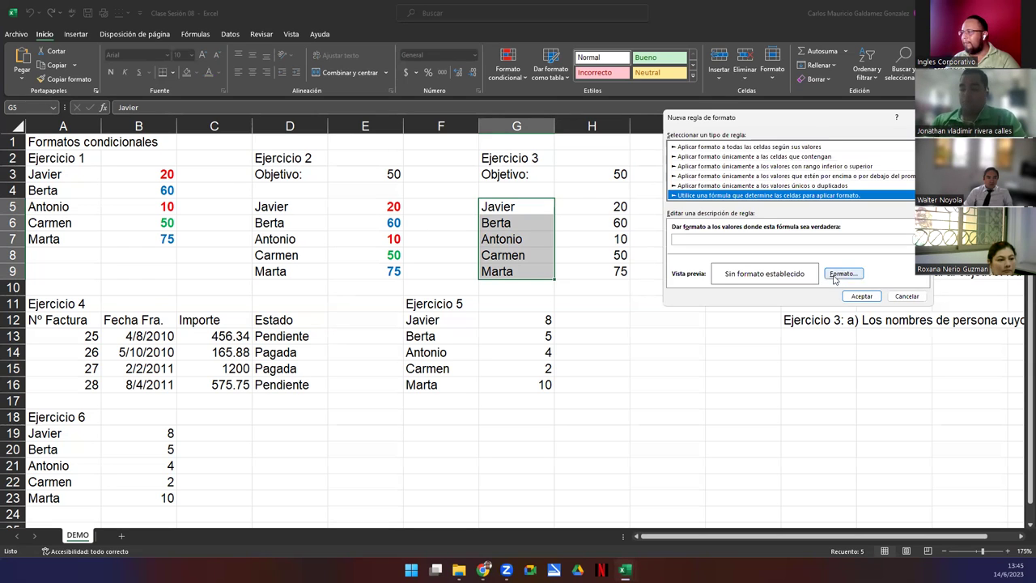
left_click(676, 241)
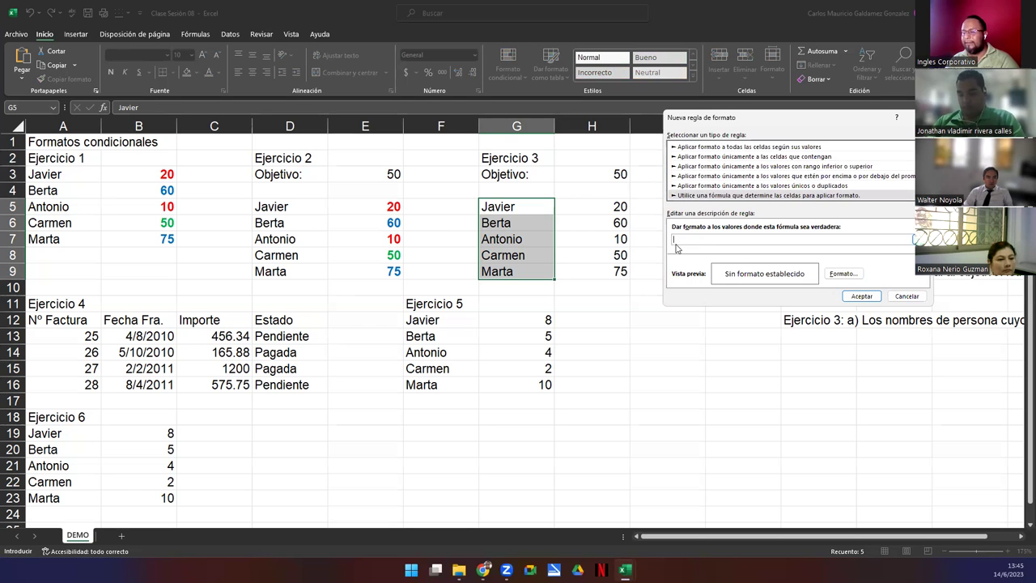
type("=$H5<$H$3")
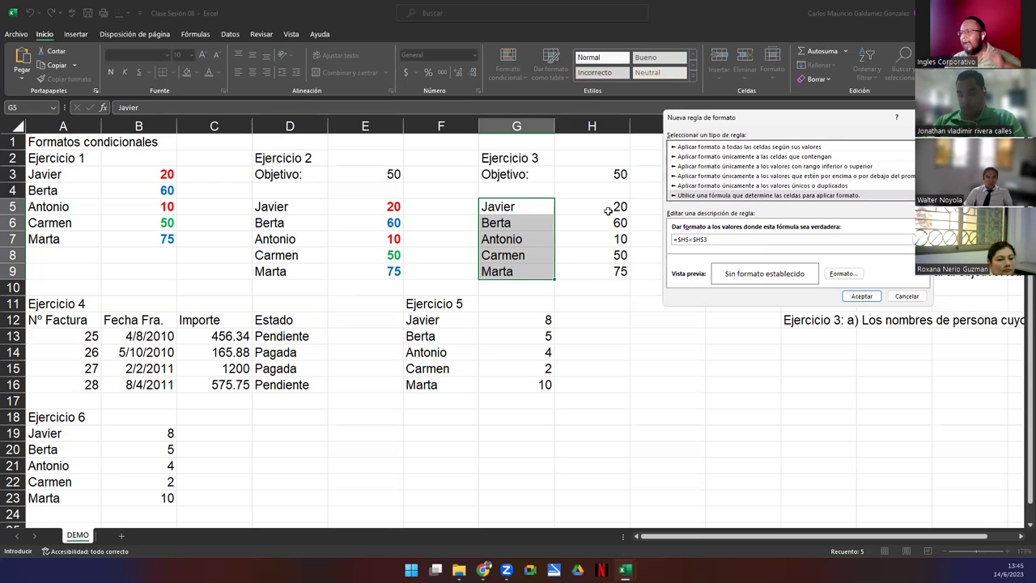
- Examine the mixed reference $H5 in the rule's formula
double_click(680, 240)
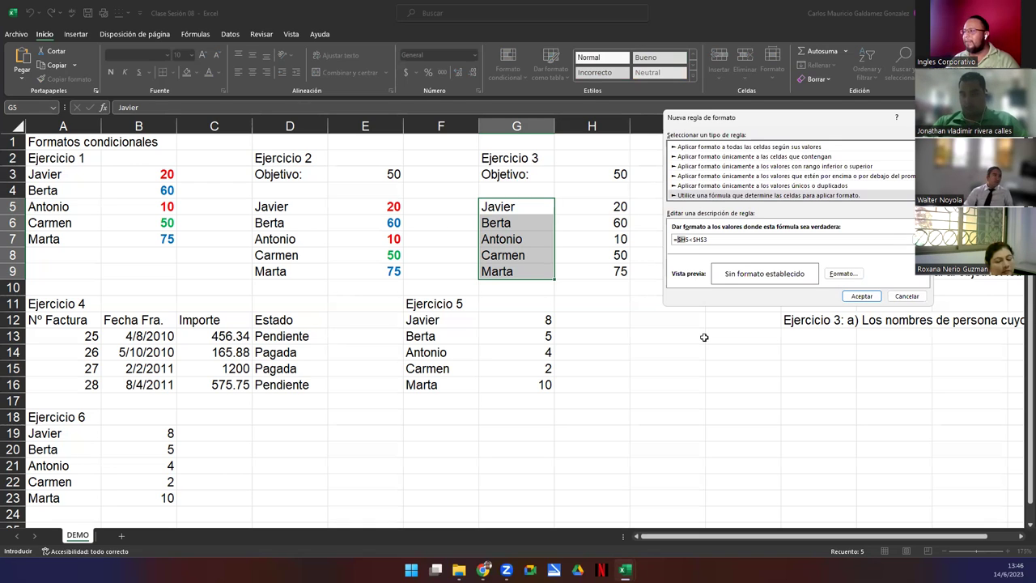
left_click(675, 240)
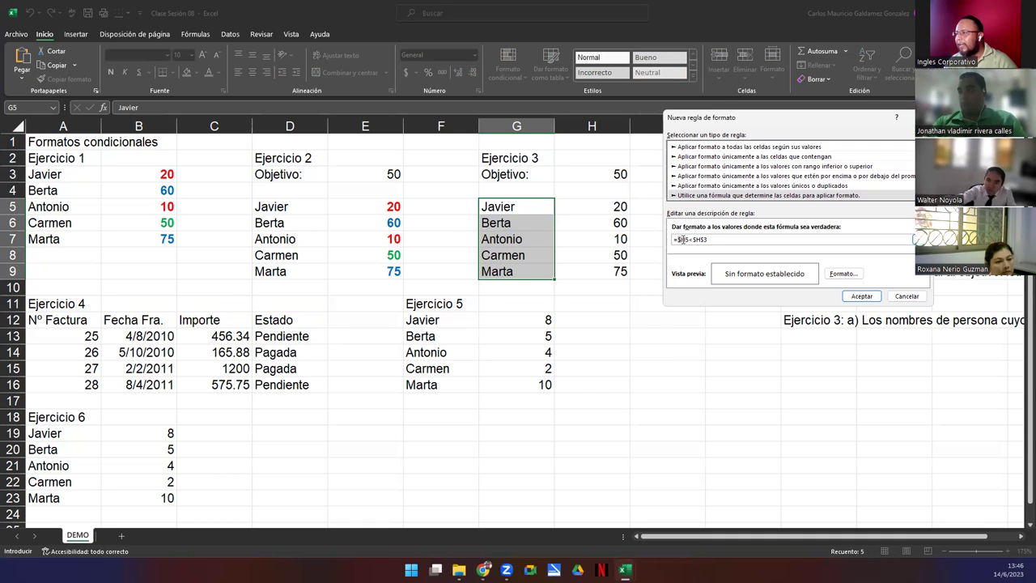
double_click(681, 239)
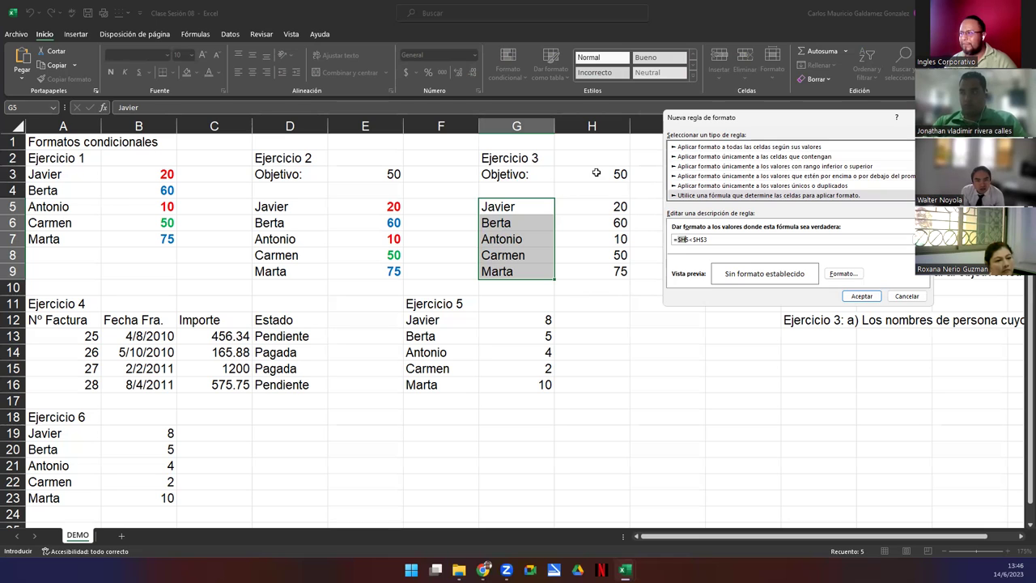
key("Delete")
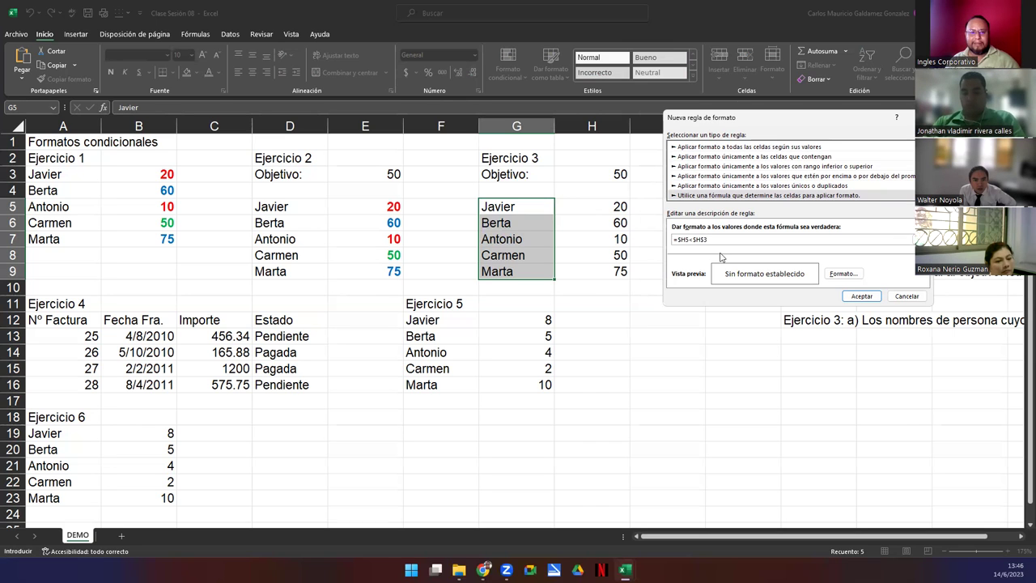
- Set the rule's format to a bold red font and apply the rule to the names in G5:G9
left_click(848, 275)
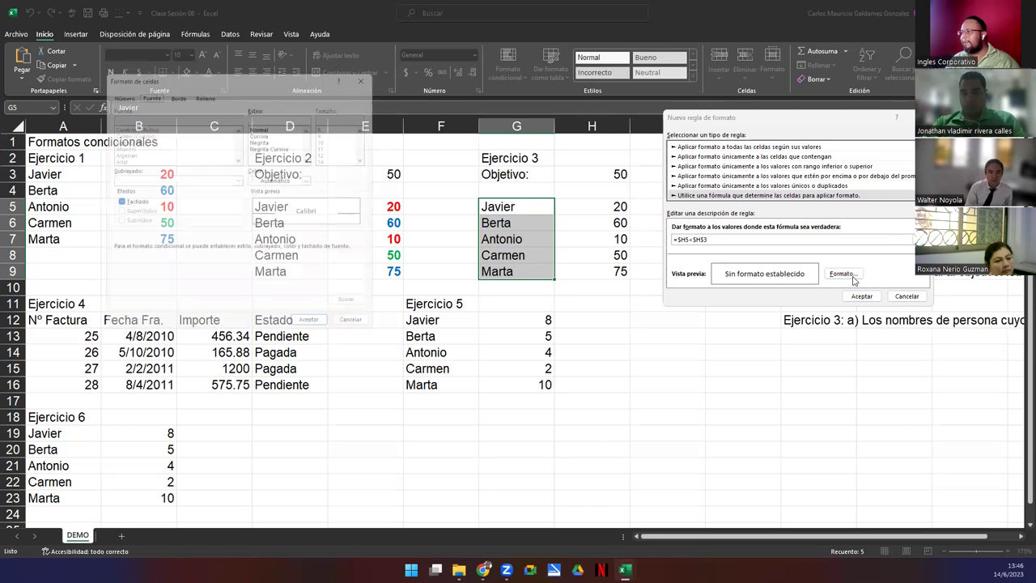
left_click(261, 137)
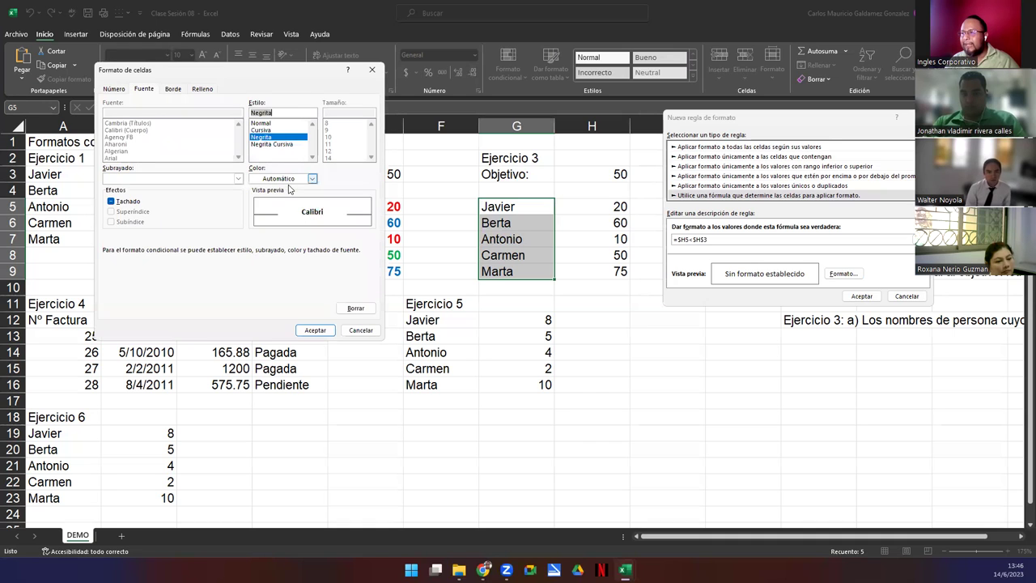
left_click(290, 180)
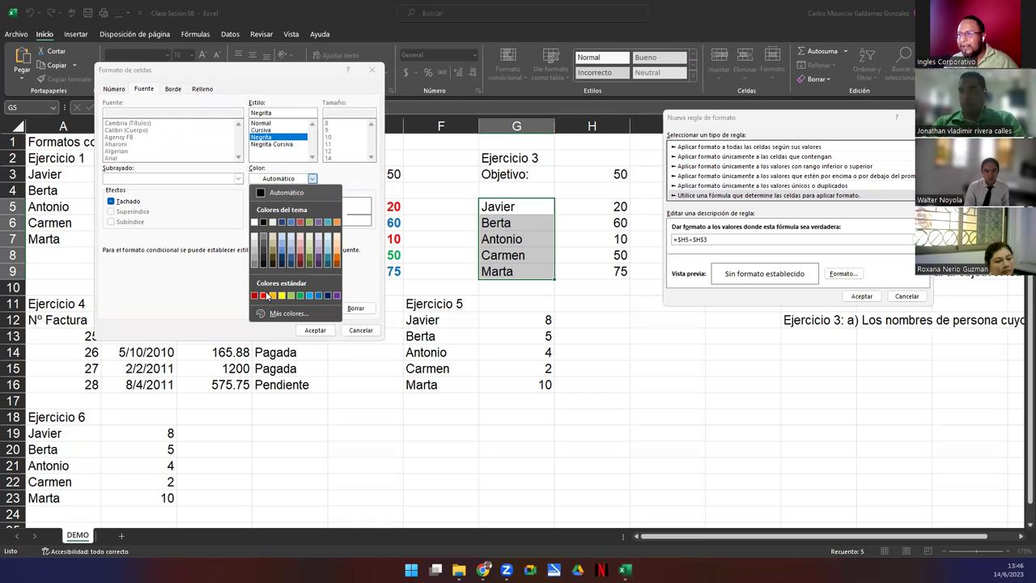
left_click(264, 295)
left_click(315, 330)
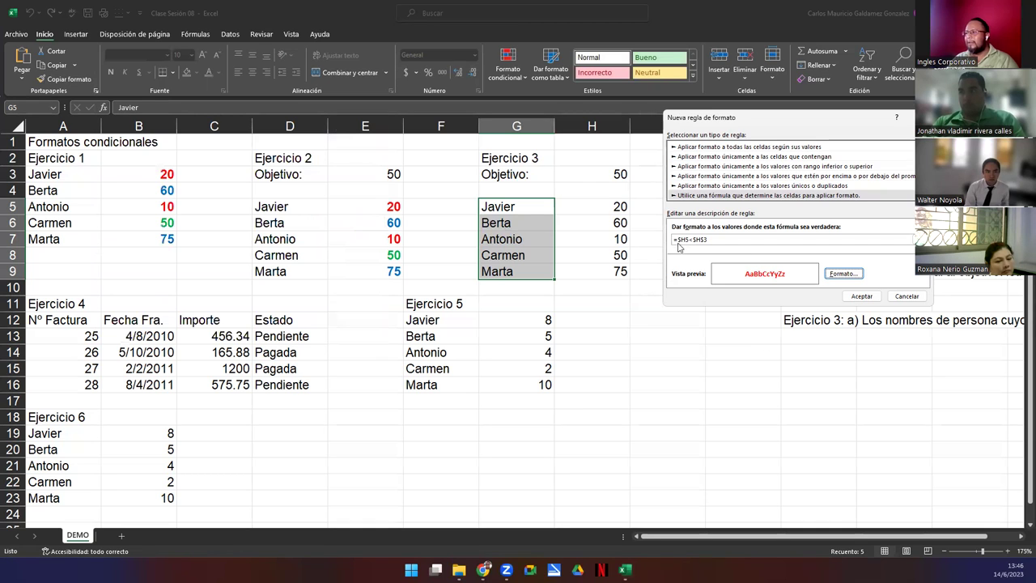
left_click_drag(676, 239, 709, 240)
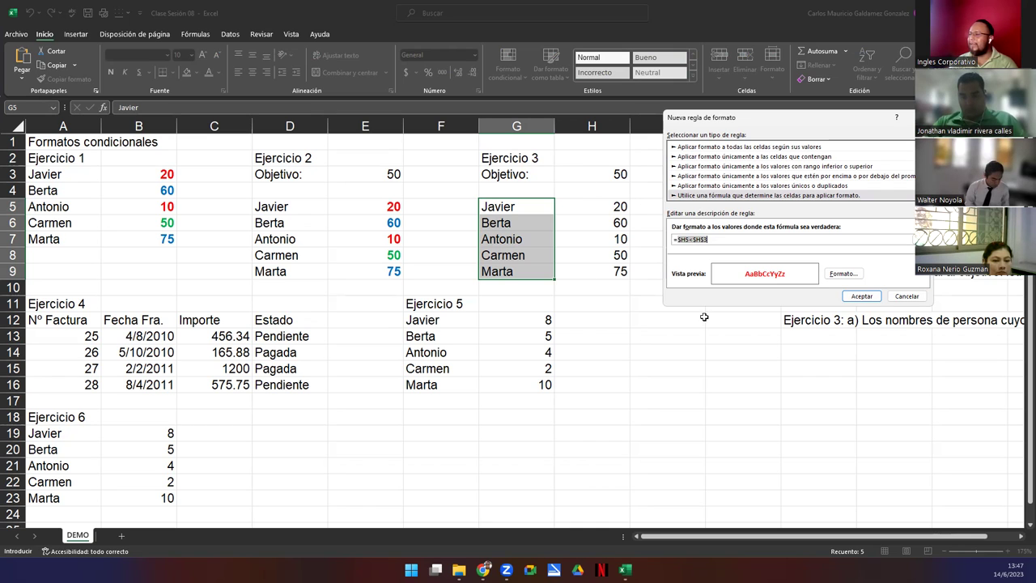
left_click(861, 296)
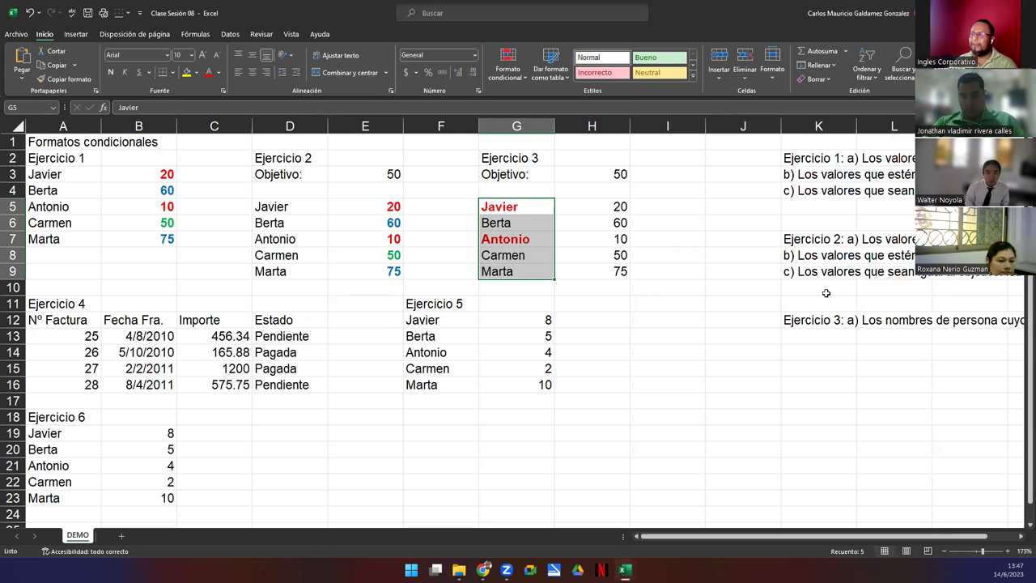
- Test the rule by setting Ejercicio 3's Objetivo in H3 to 70, and undo that change
left_click(601, 175)
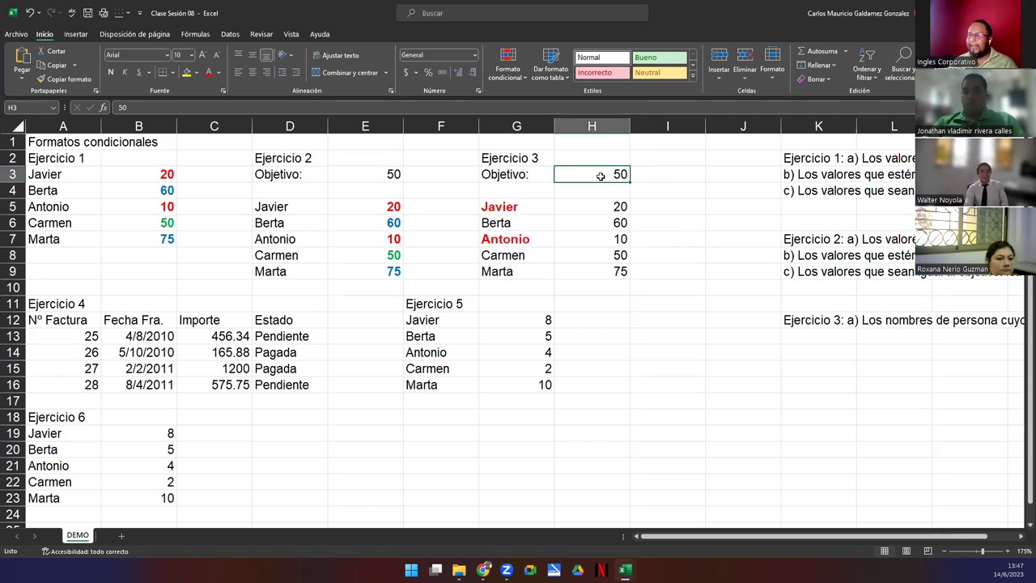
type("70")
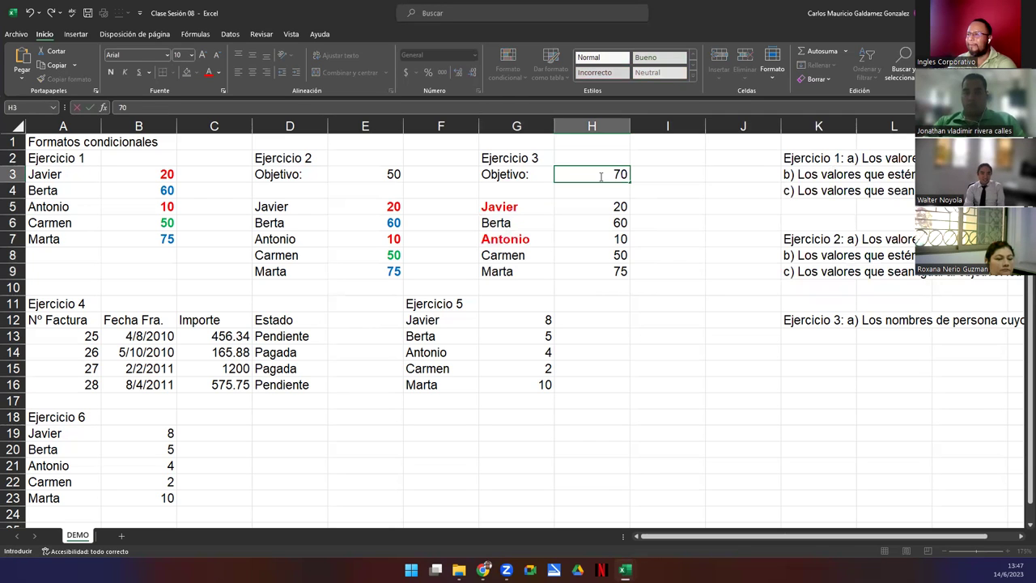
key("Return")
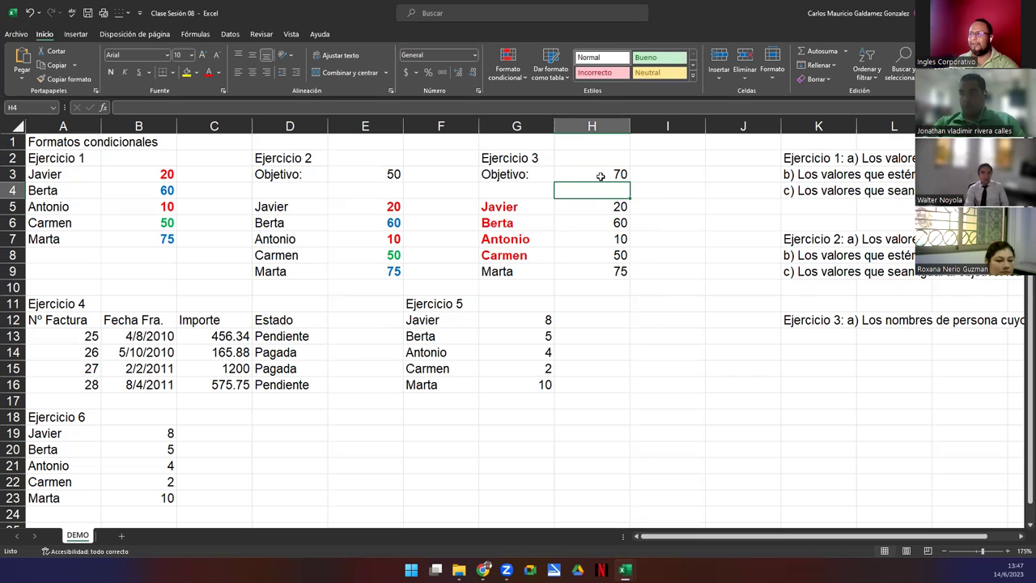
key("ctrl+z")
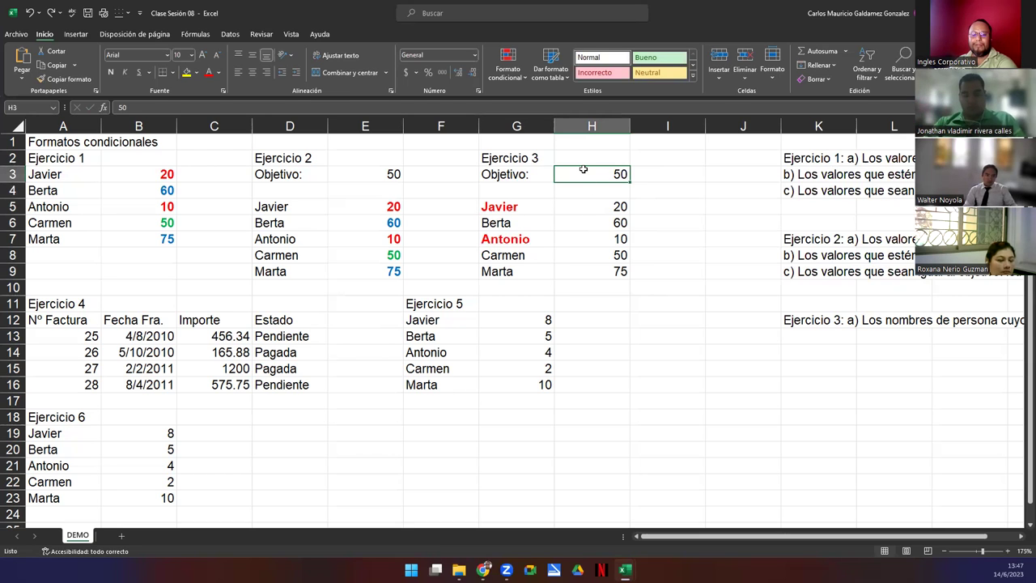
- Test the rule with two lower Objetivo values in H3, first 9 and then 15
type("9")
key("Return")
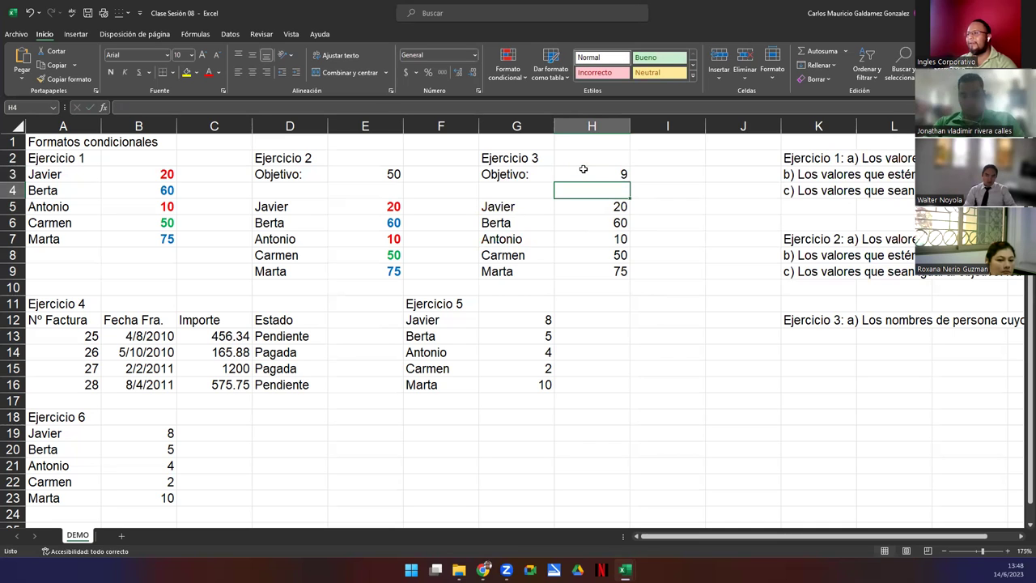
left_click(583, 169)
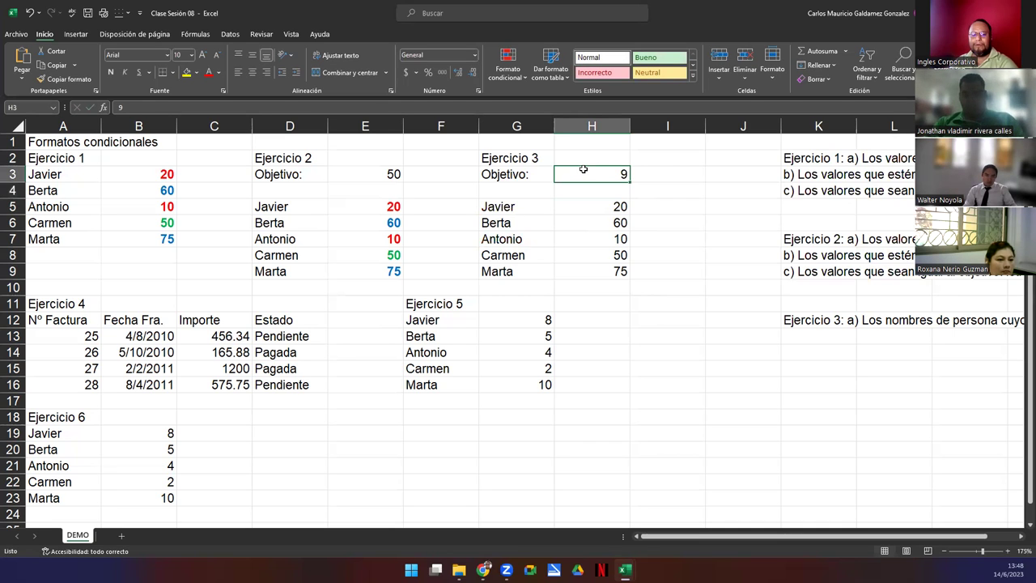
type("15")
key("Return")
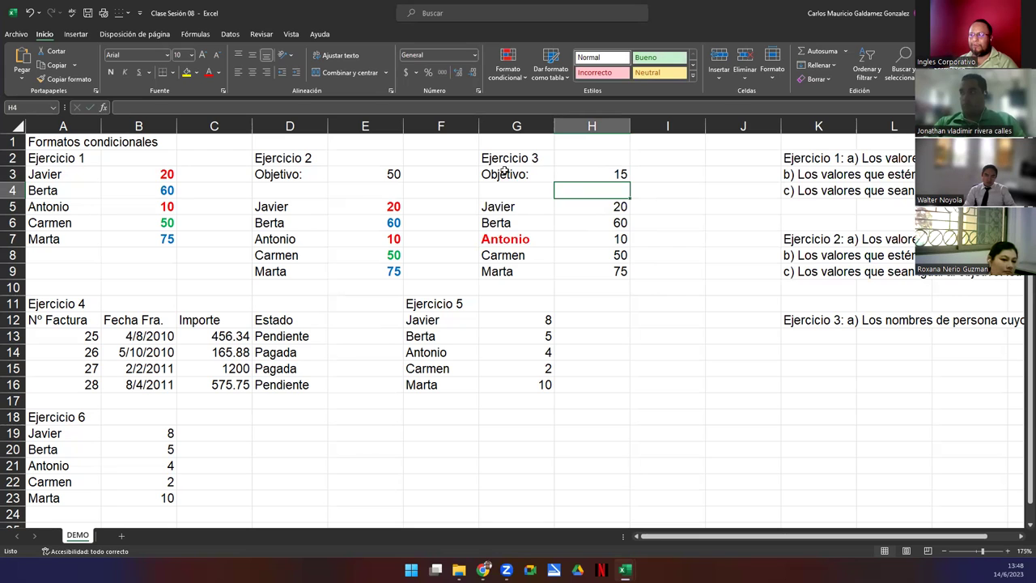
- Test the rule with a higher Objetivo by setting H3 to 75
left_click_drag(503, 171, 595, 172)
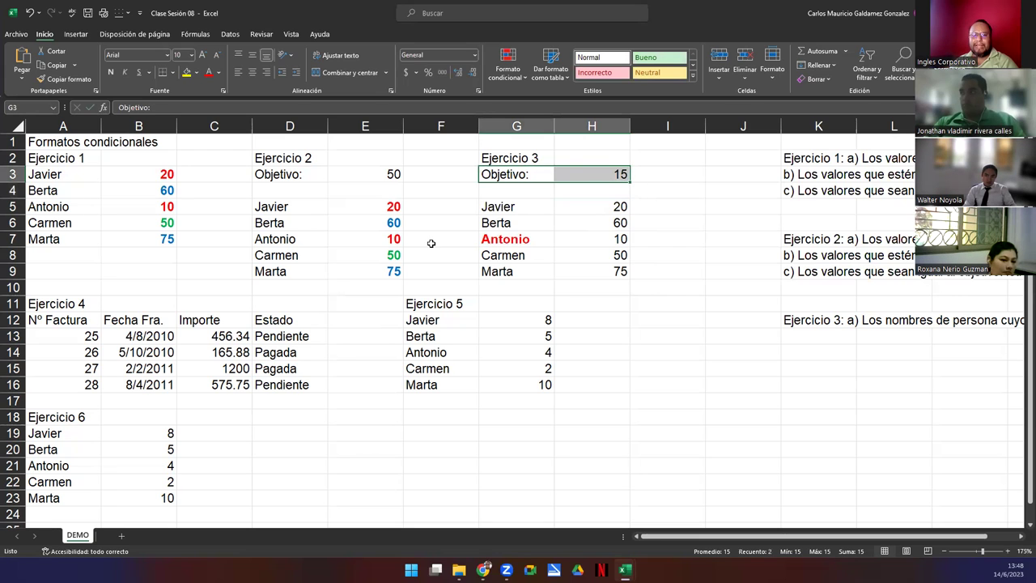
left_click(574, 175)
type("75")
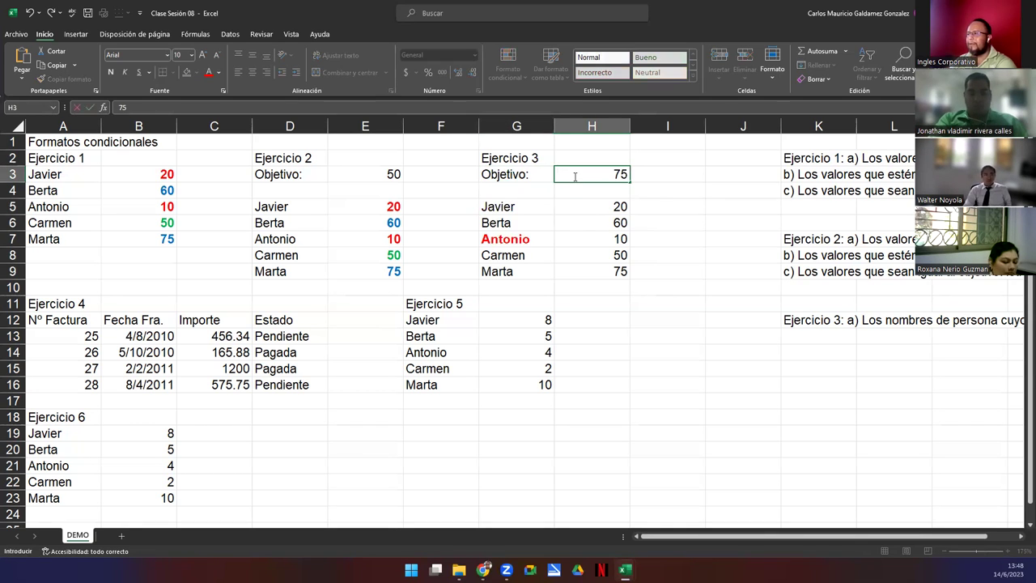
key("Return")
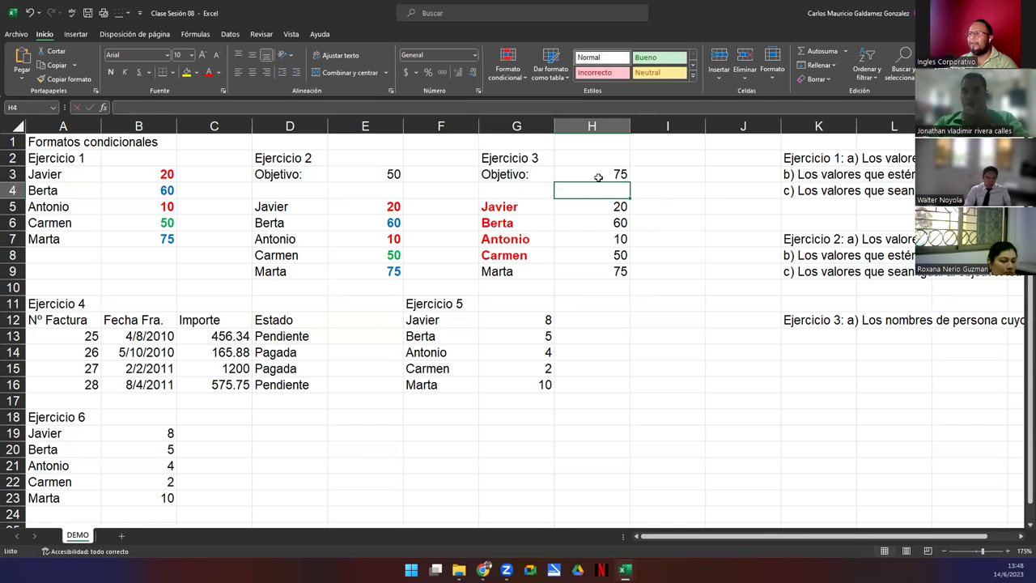
- Set Ejercicio 3's Objetivo in H3 back to 50, leaving H4 empty
type("50")
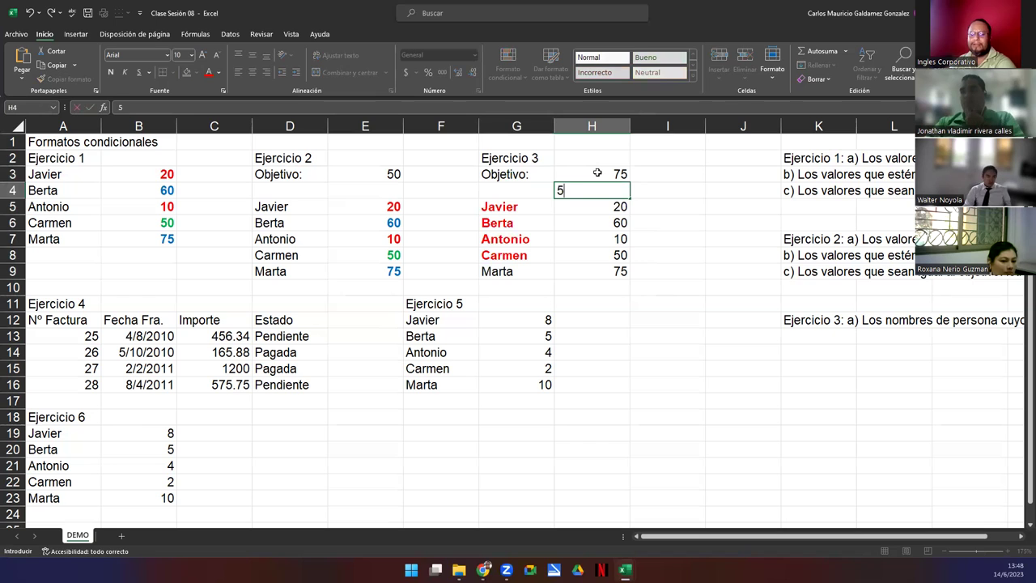
key("Return")
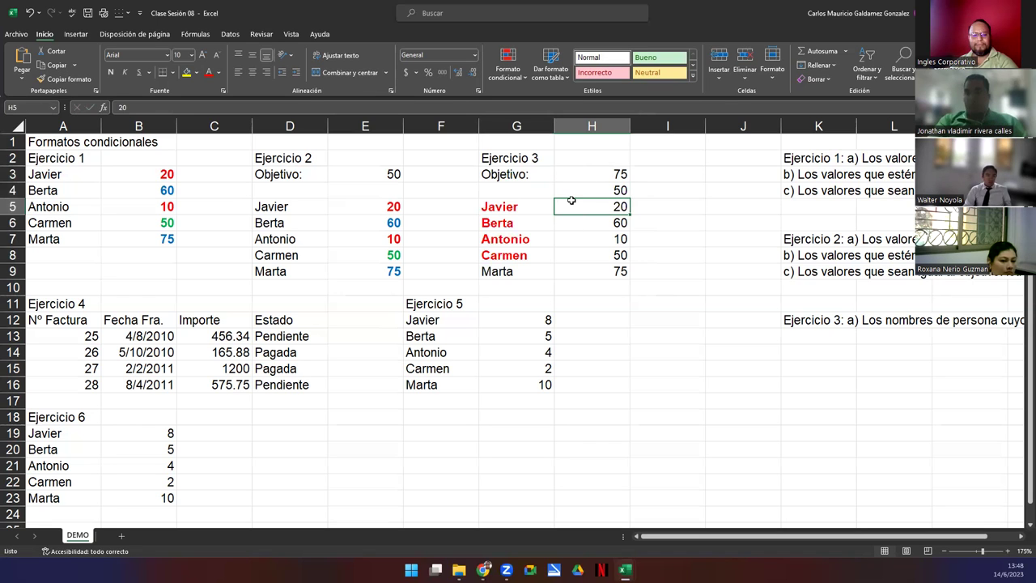
key("Up")
key("Up")
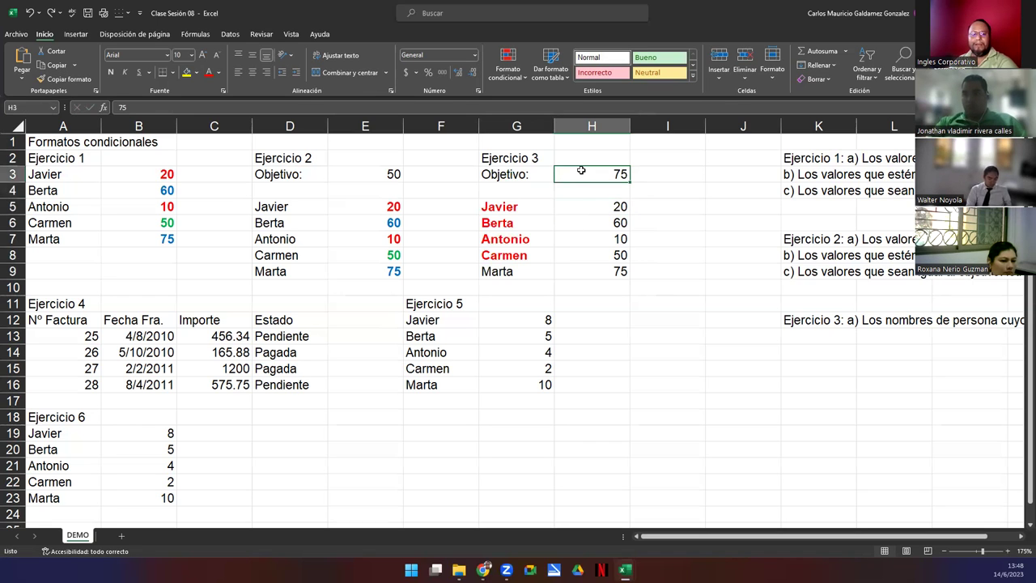
type("50")
key("Return")
key("Up")
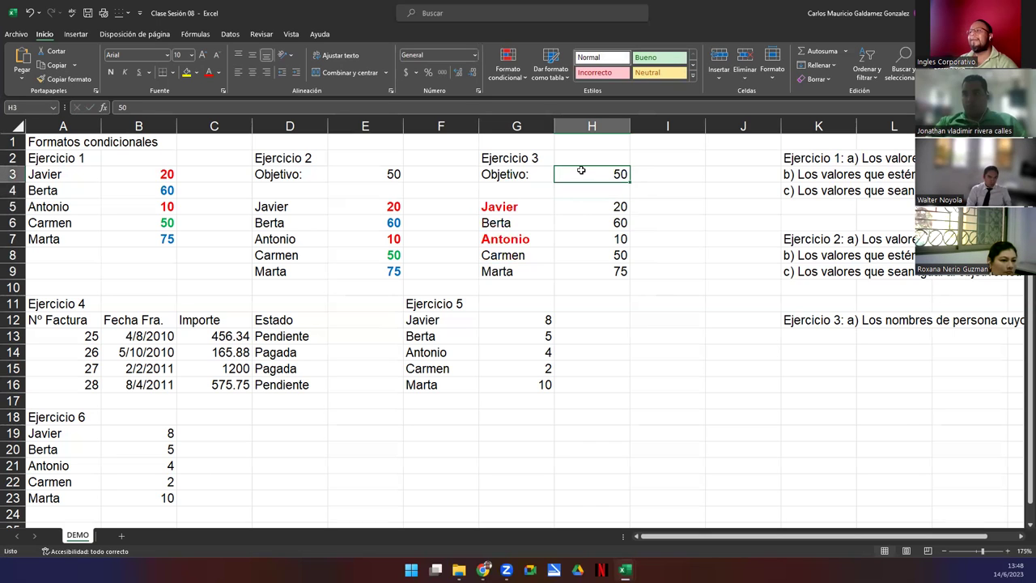
- Review the formula and font format of the existing conditional formatting rule on G5:G9
left_click_drag(502, 208, 500, 272)
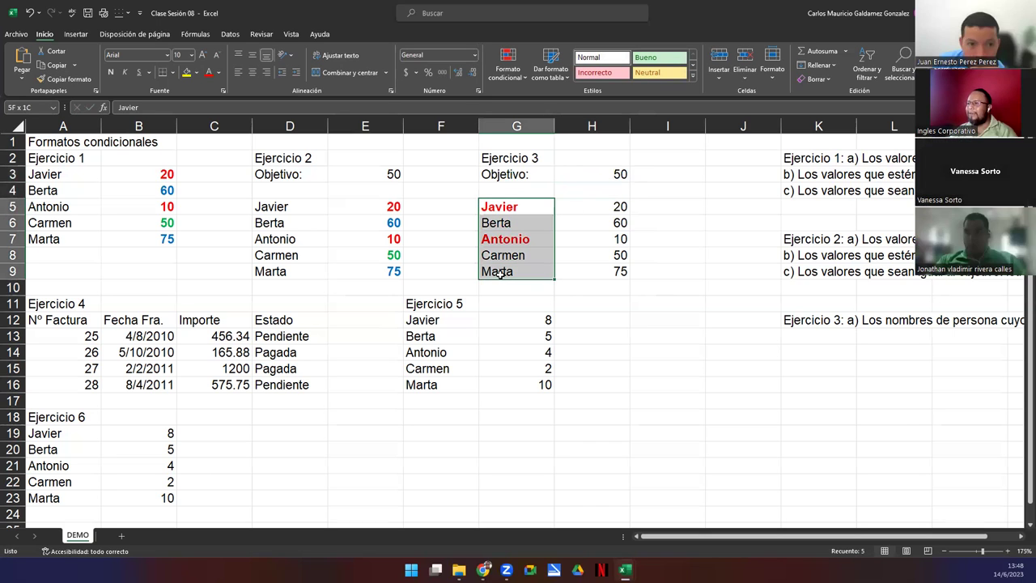
left_click(508, 64)
left_click(534, 258)
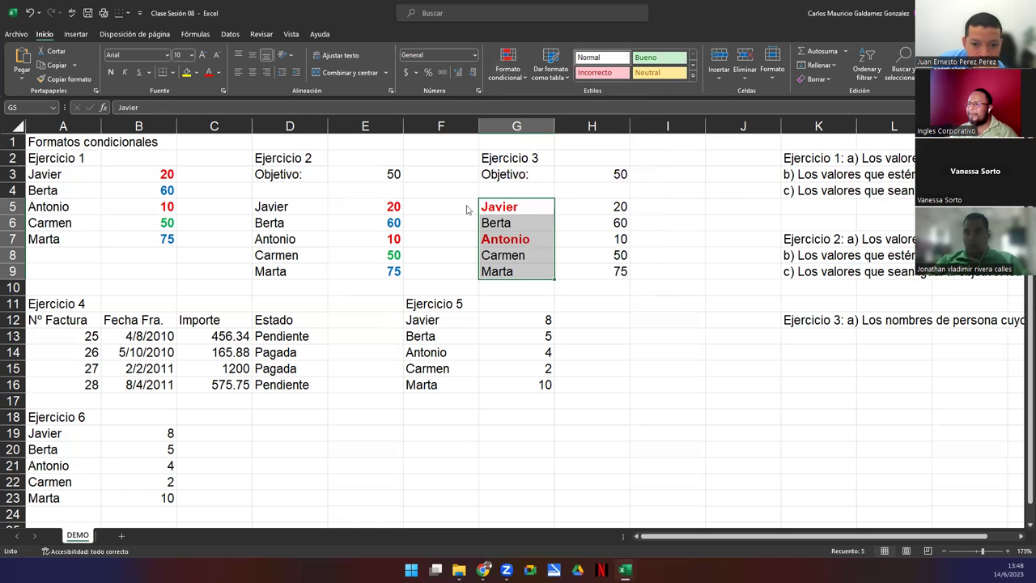
left_click(703, 169)
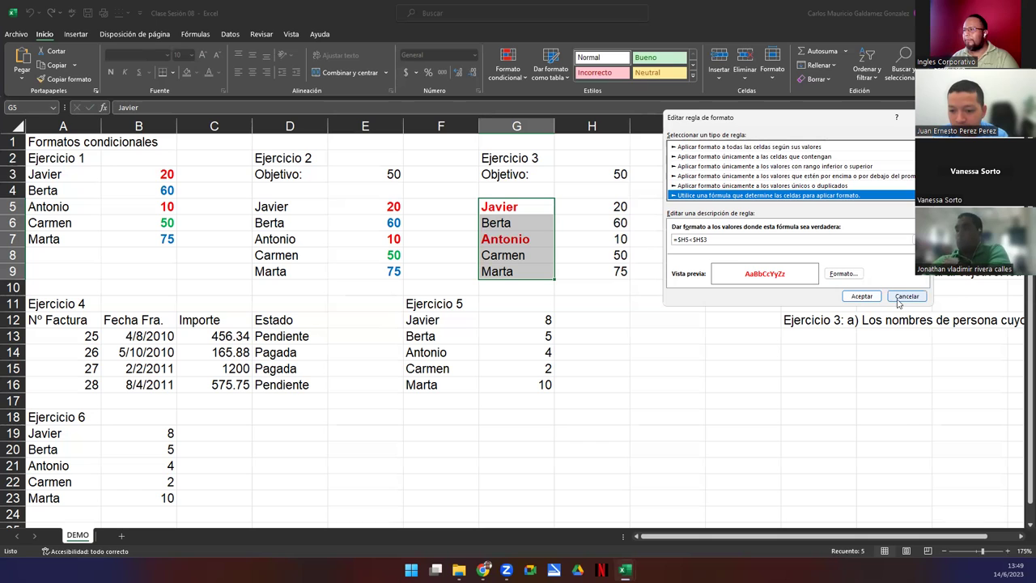
left_click(842, 274)
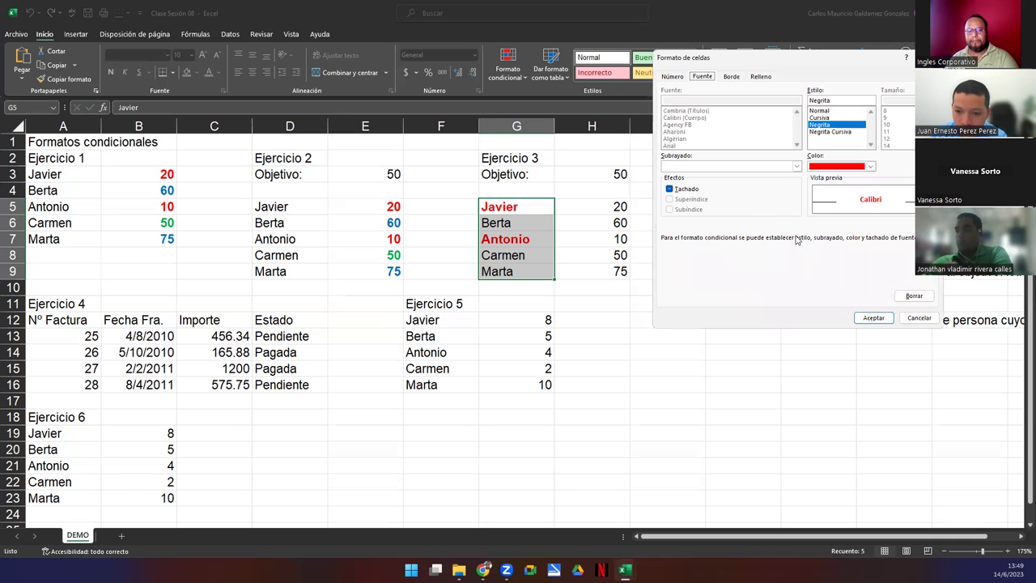
left_click(911, 319)
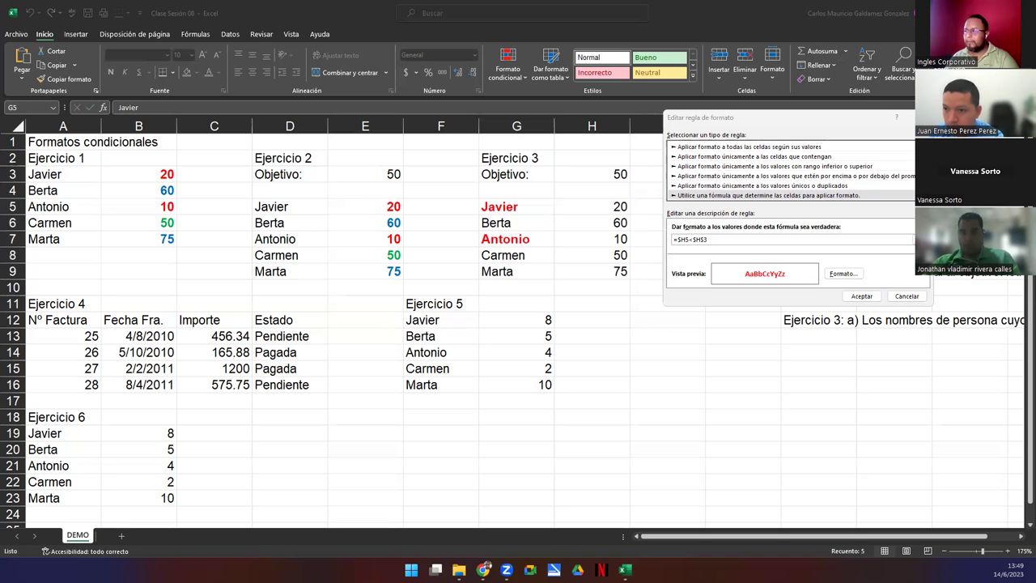
left_click(860, 296)
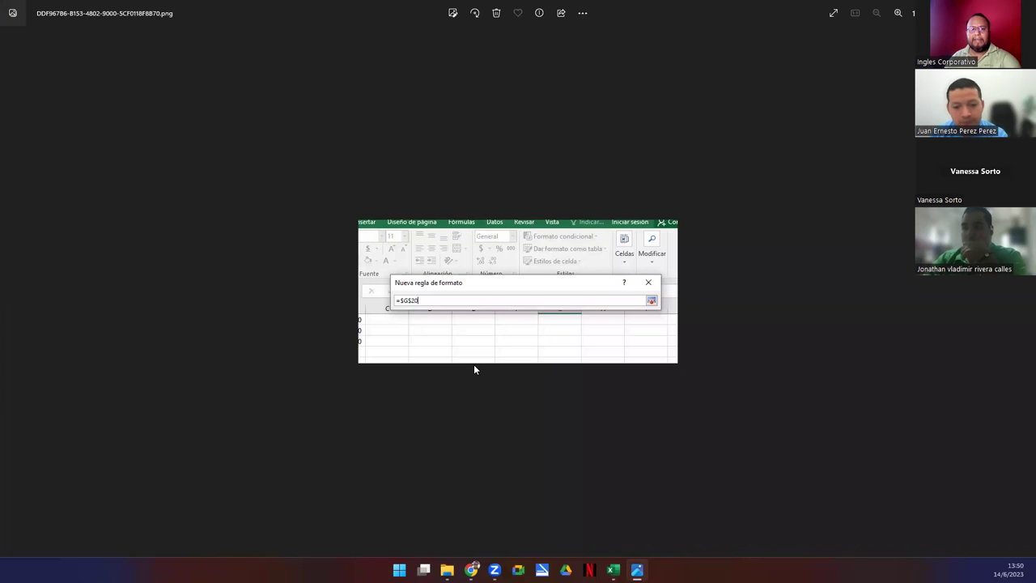
- Close the image viewer, check the rule and its applied range in the rules manager, and leave the manager without changes
key("alt+F4")
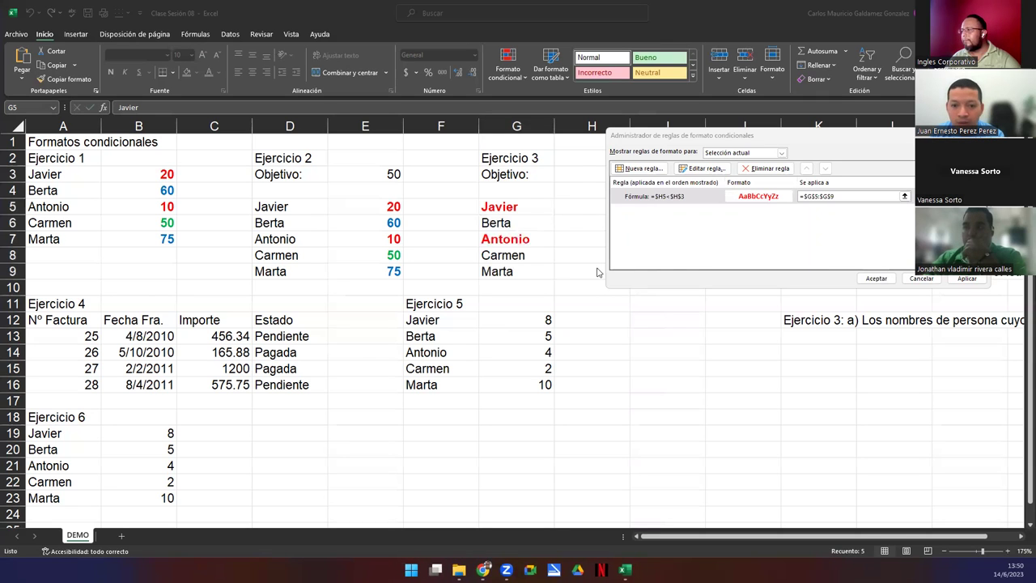
left_click(638, 197)
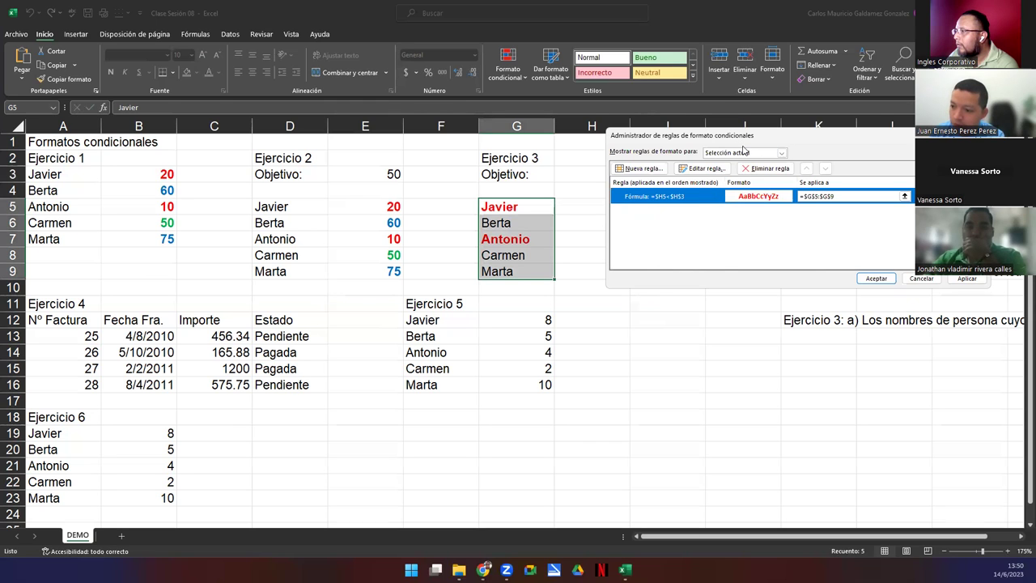
left_click_drag(743, 150, 778, 222)
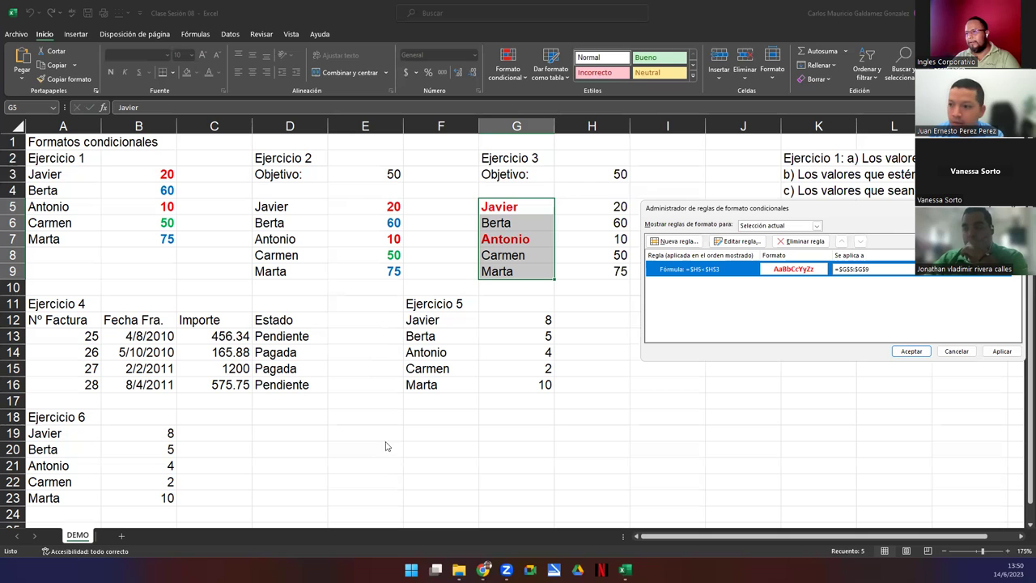
left_click(956, 352)
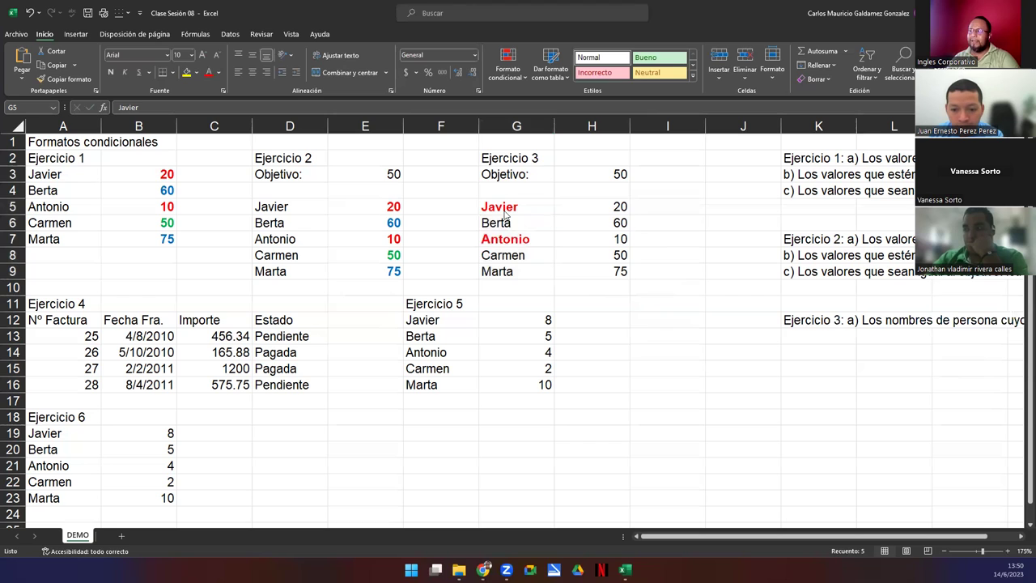
- Start a new formula-based conditional formatting rule for the names in G5:G9 with the formula =$H5<$H$3
left_click_drag(505, 211, 505, 272)
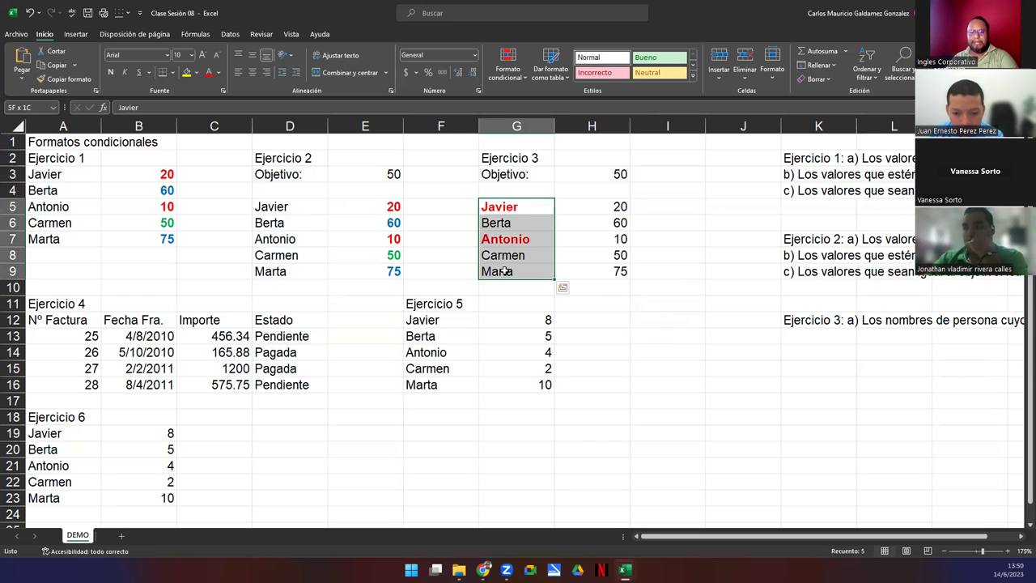
left_click(509, 68)
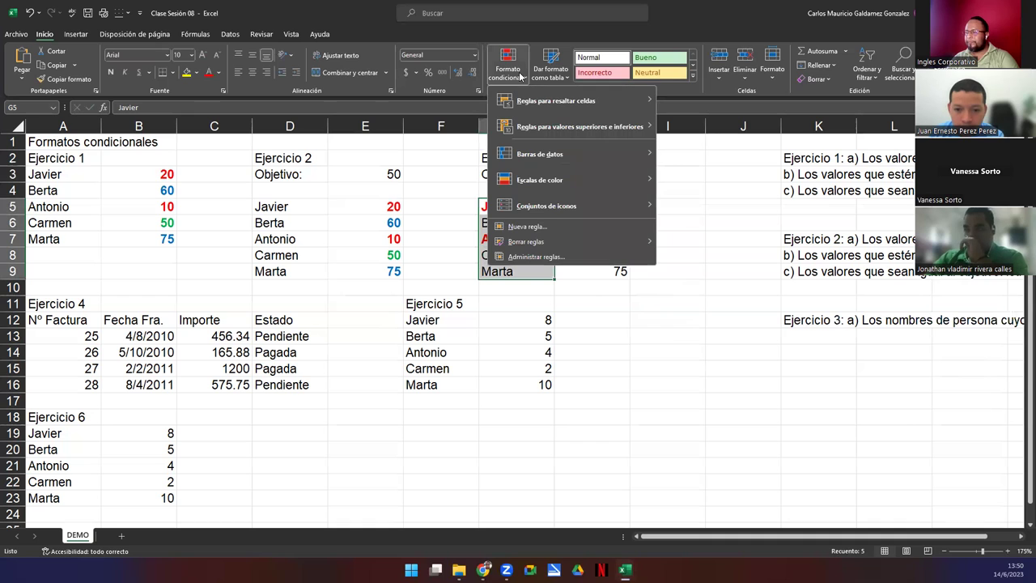
left_click(524, 227)
left_click(752, 257)
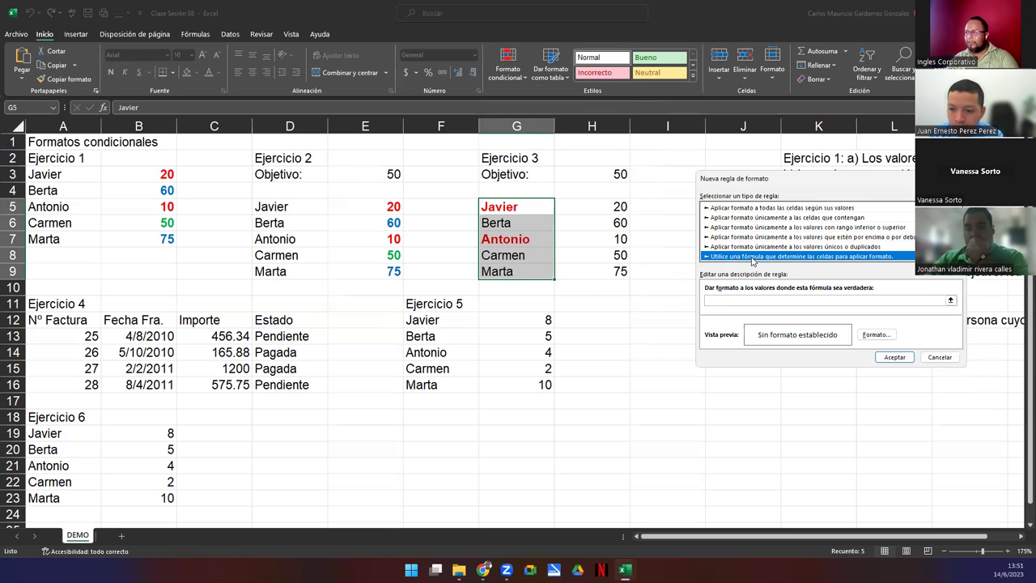
left_click(731, 300)
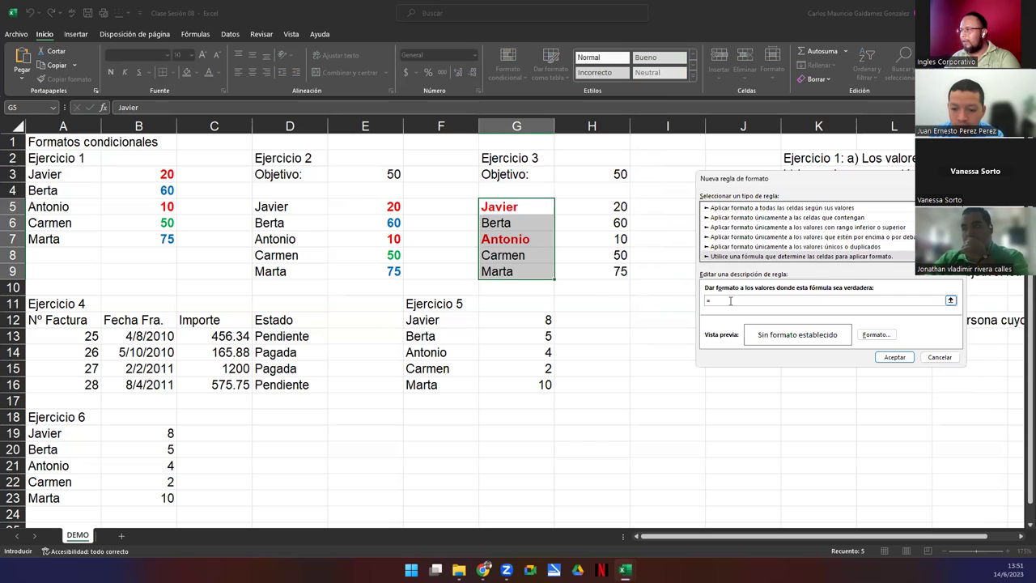
type("=$H")
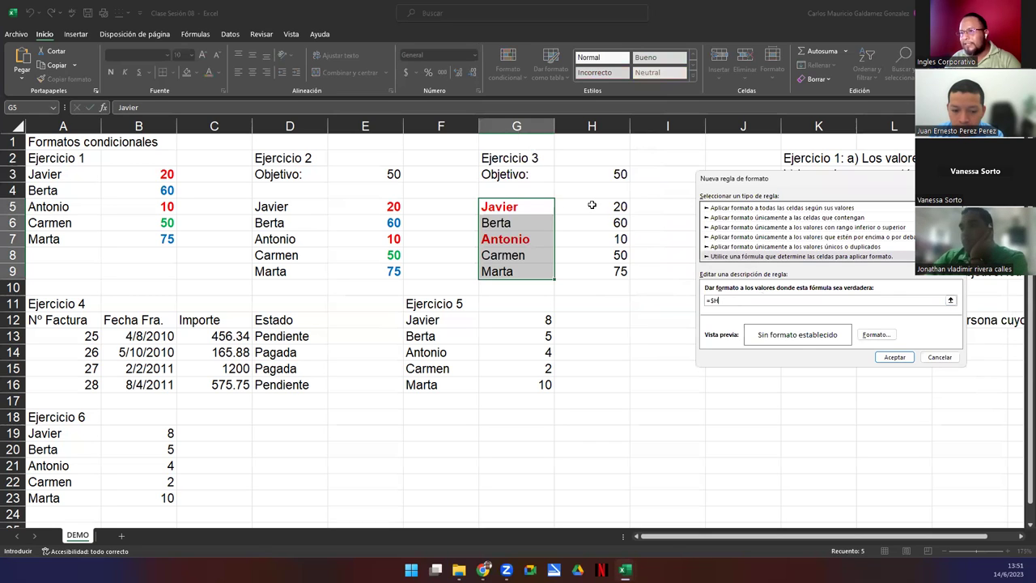
type("5<")
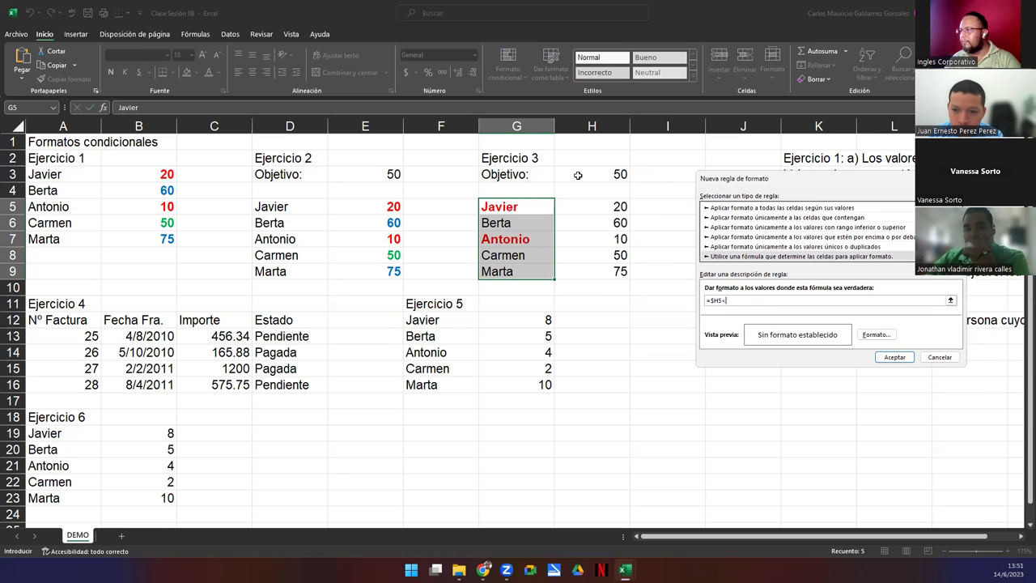
left_click(578, 175)
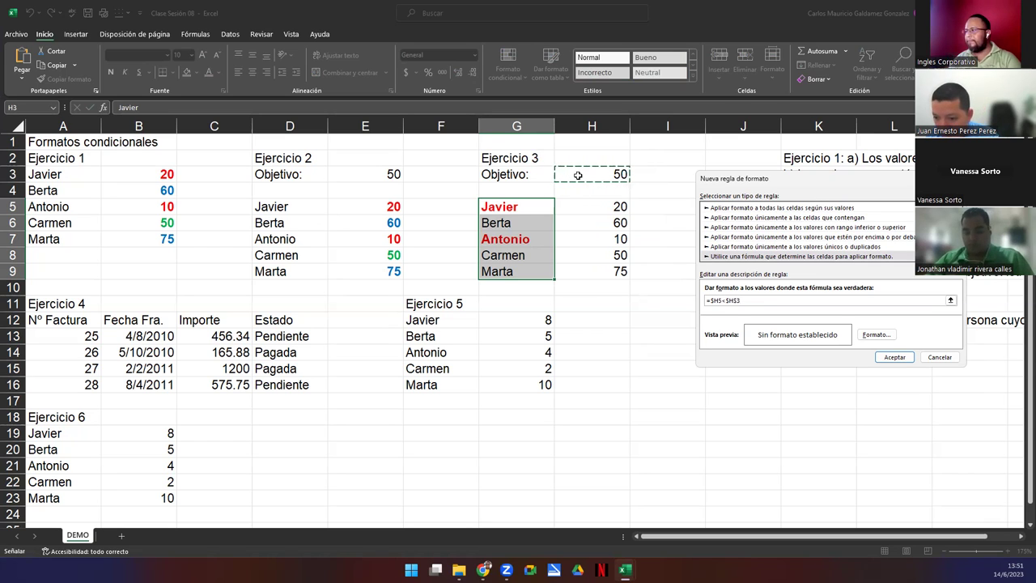
- Give the new rule a bold (Negrita) red font and add it to G5:G9
left_click(875, 334)
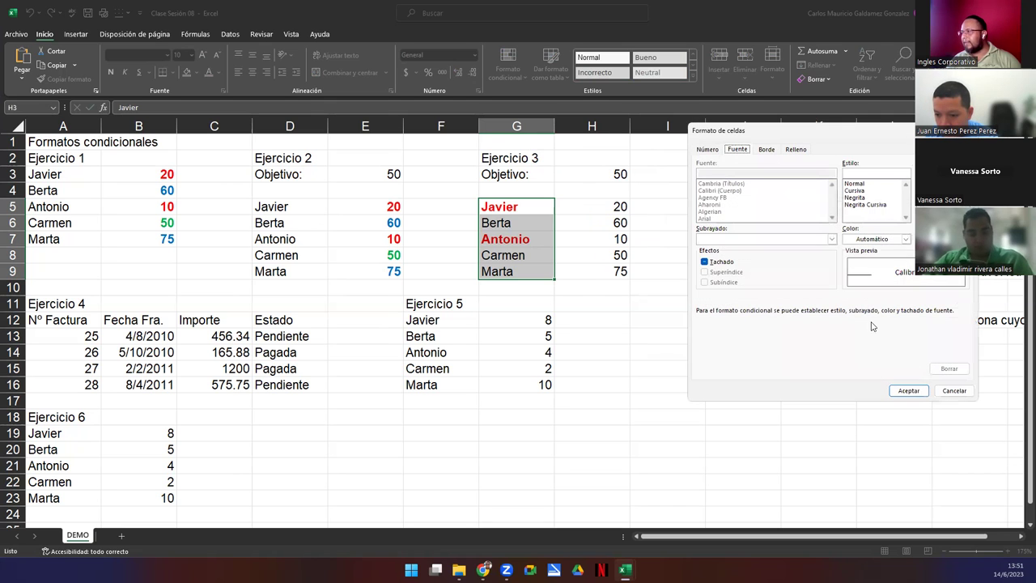
left_click(856, 197)
left_click(868, 238)
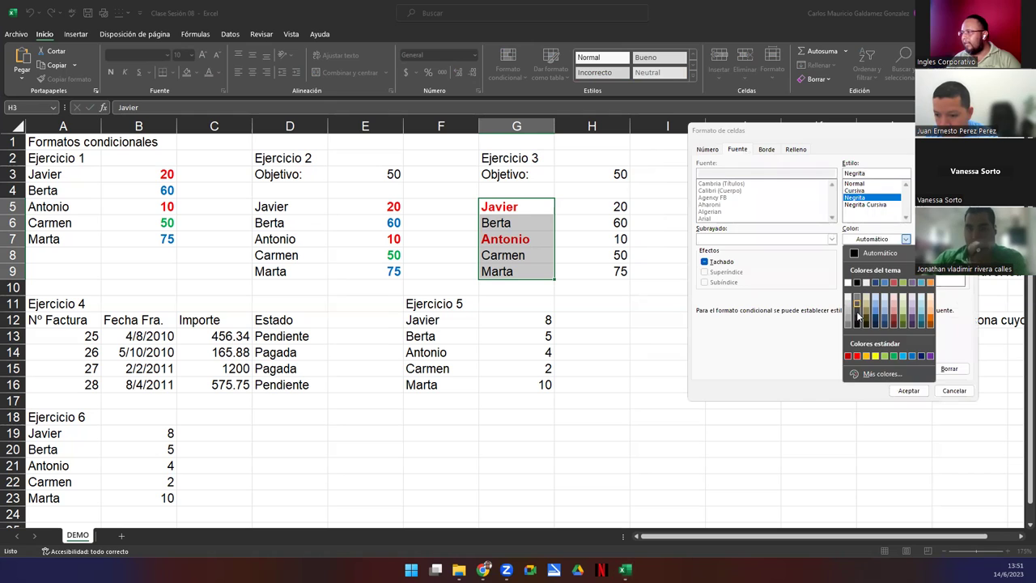
left_click(858, 356)
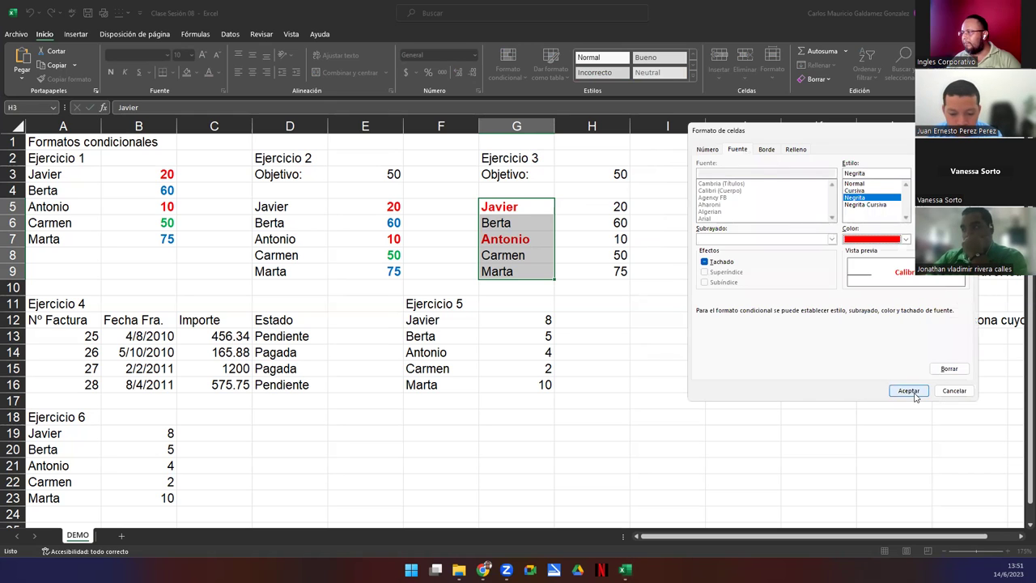
left_click(905, 391)
left_click(903, 361)
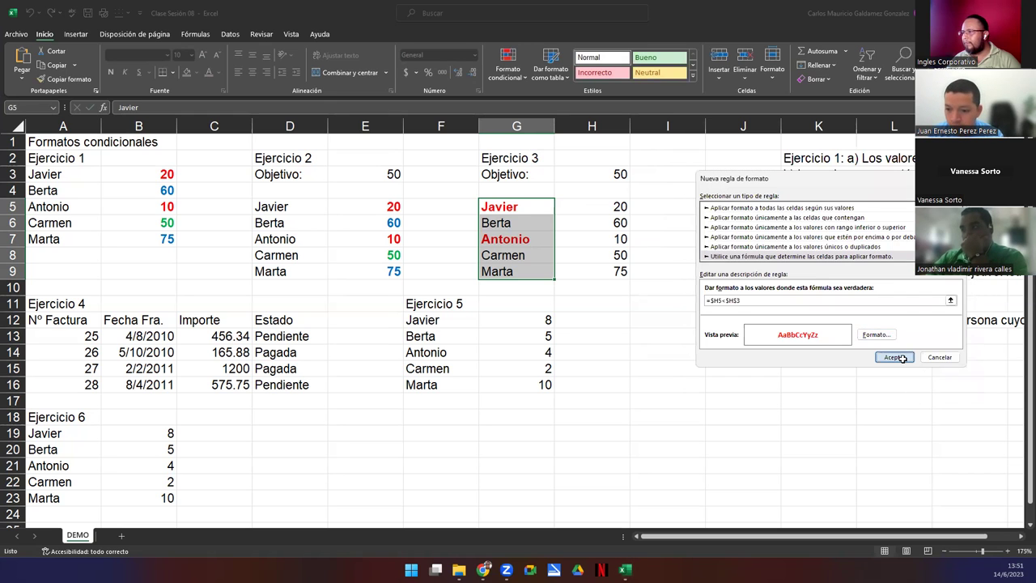
- Delete the second of the two identical =$H5<$H$3 rules on G5:G9 and apply the change
left_click(528, 269)
left_click_drag(529, 207, 533, 268)
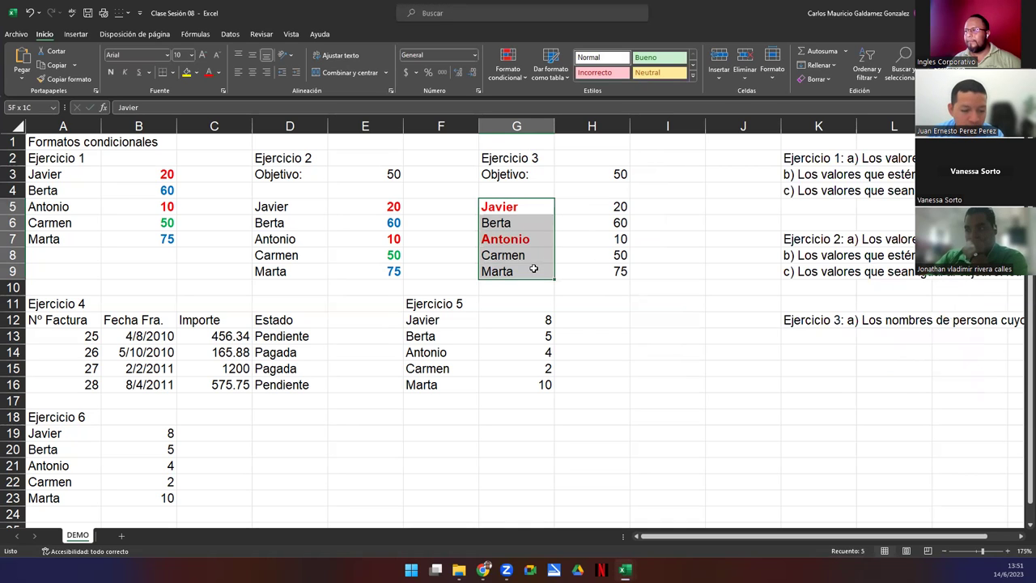
left_click(508, 64)
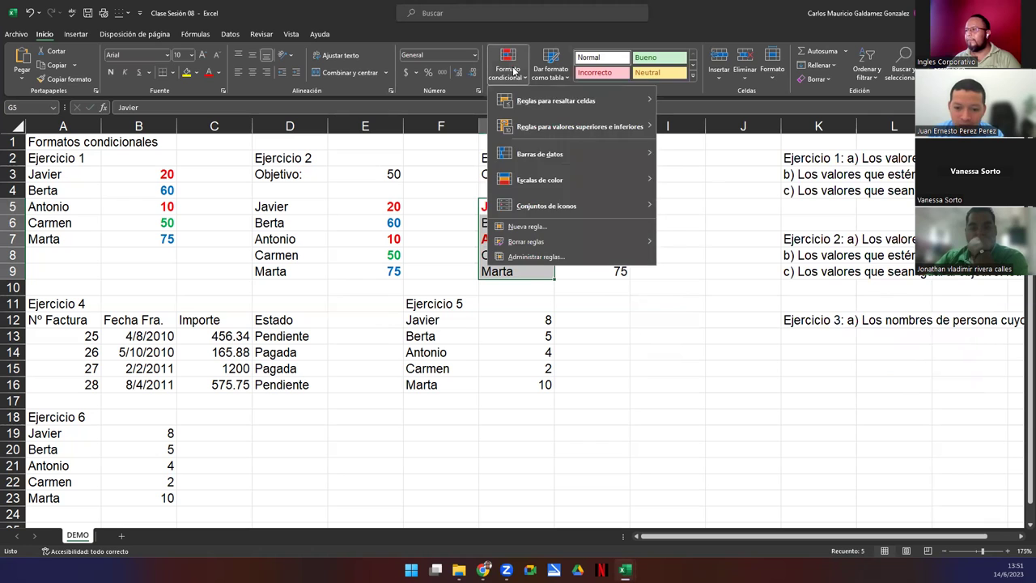
left_click(541, 256)
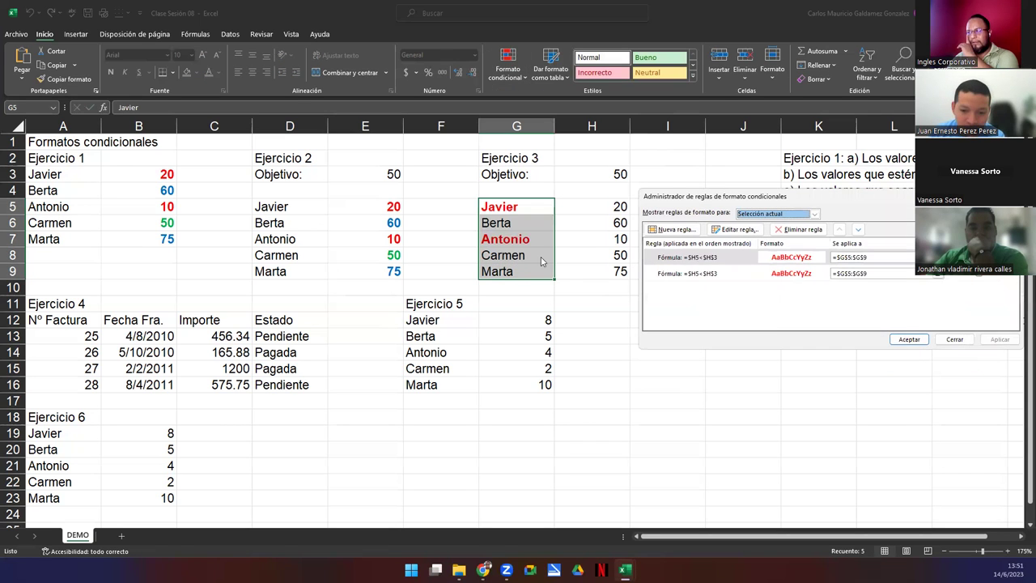
left_click(701, 278)
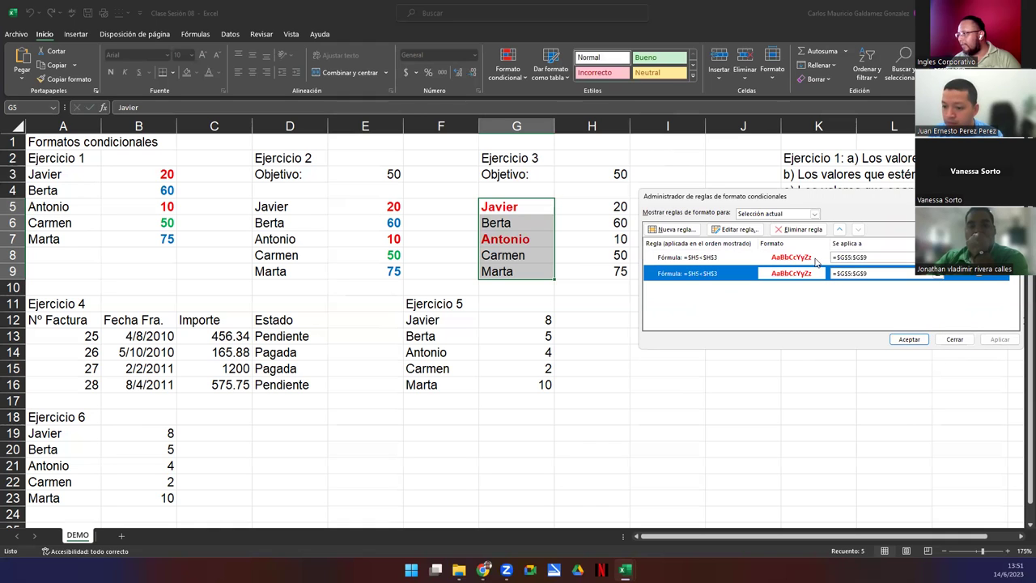
left_click(792, 230)
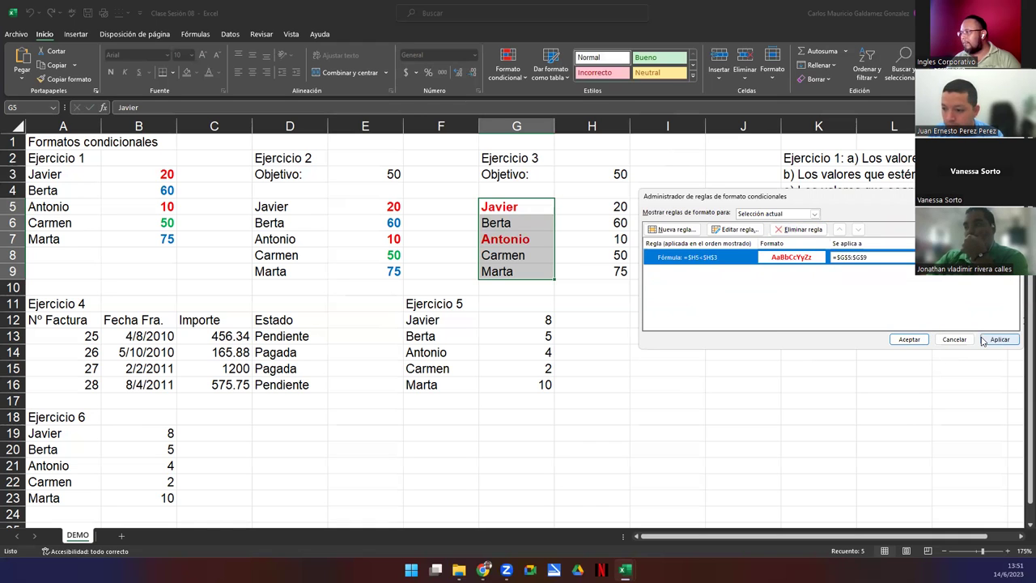
left_click(914, 340)
left_click(535, 319)
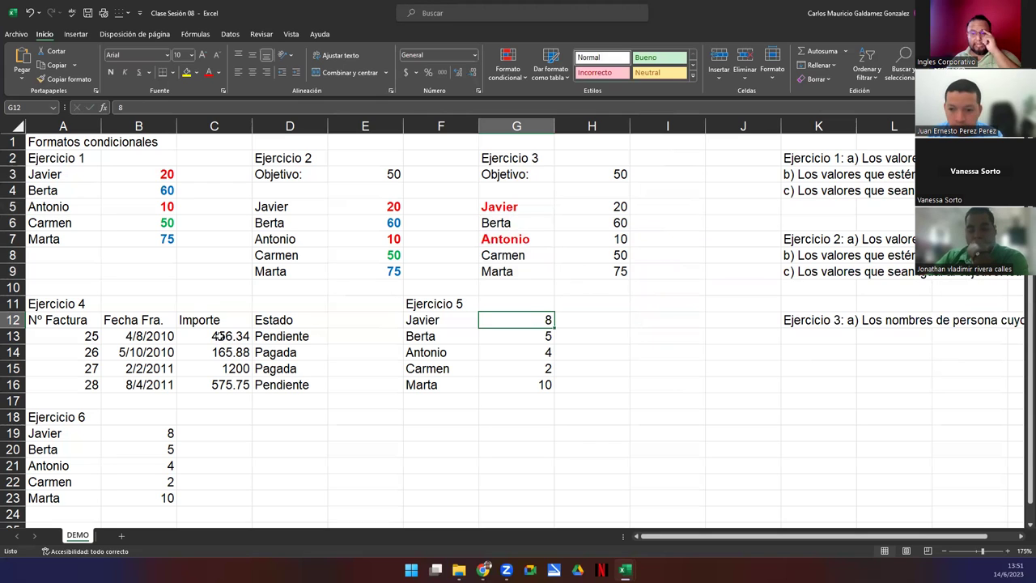
left_click(517, 236)
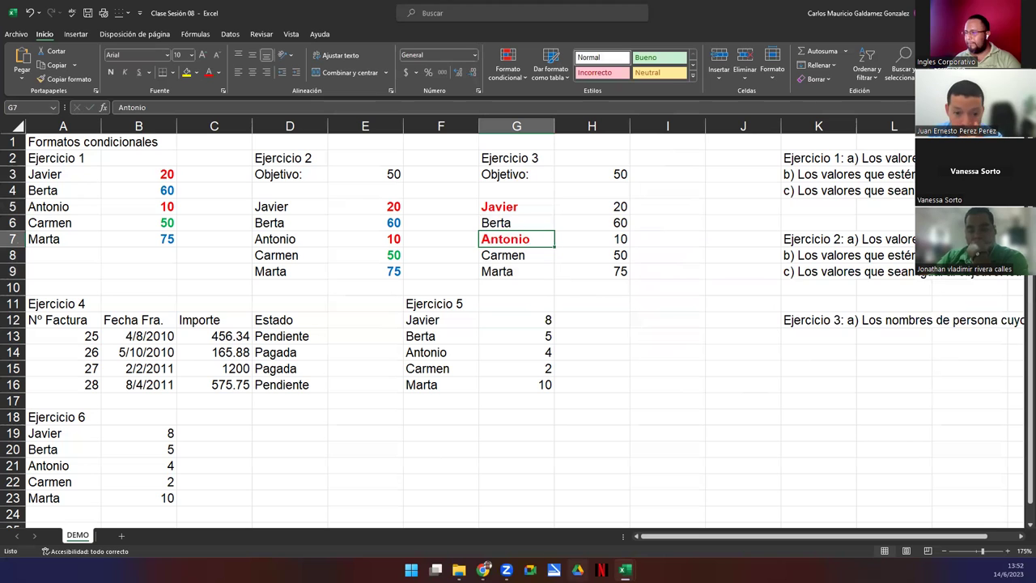
- Copy the Ejercicio 4 instructions from Clase Sesión 08.pdf in Chrome and paste them into cell K15 of the Excel sheet
left_click(483, 570)
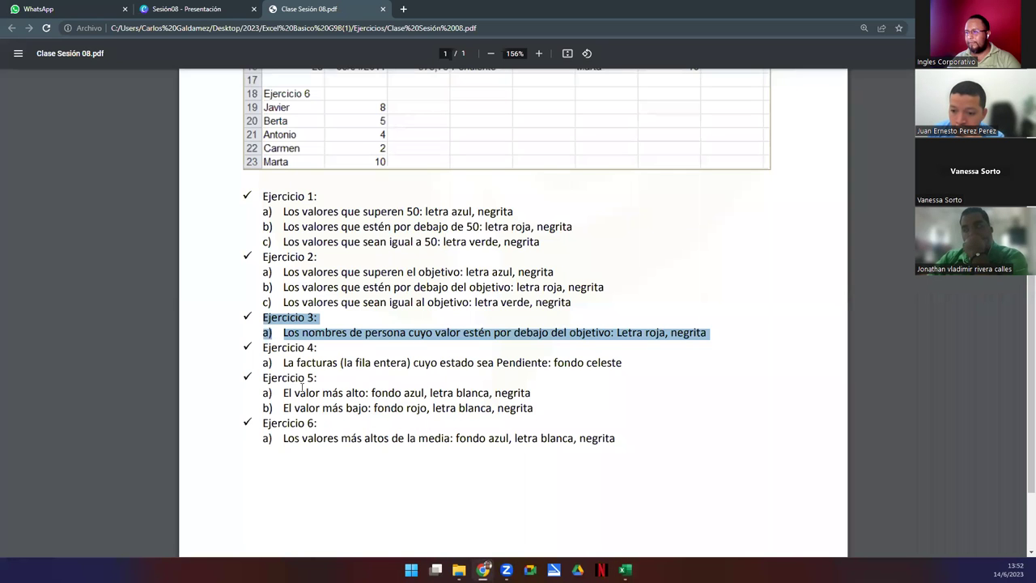
left_click_drag(262, 345, 631, 358)
key("ctrl+c")
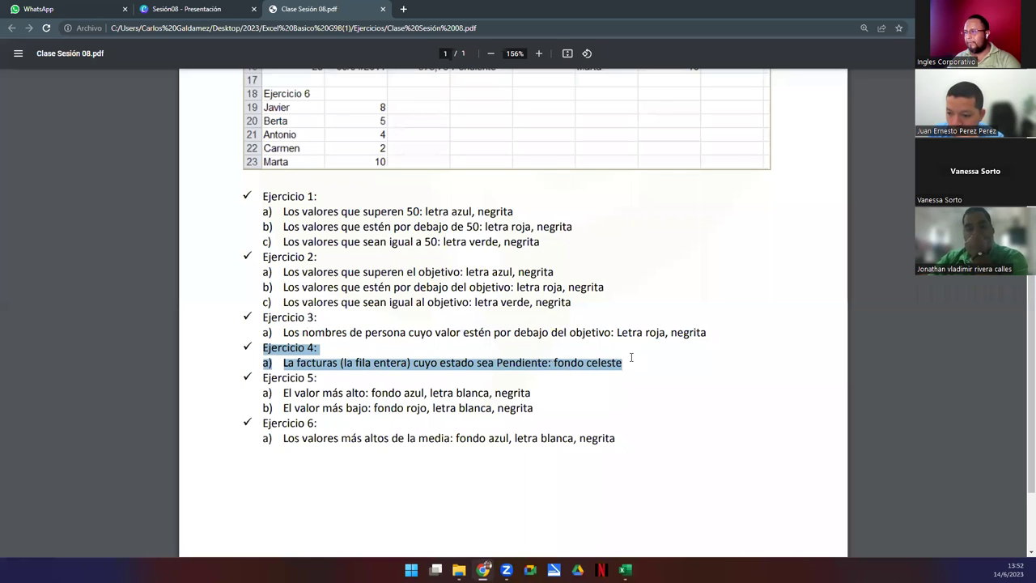
key("alt+Tab")
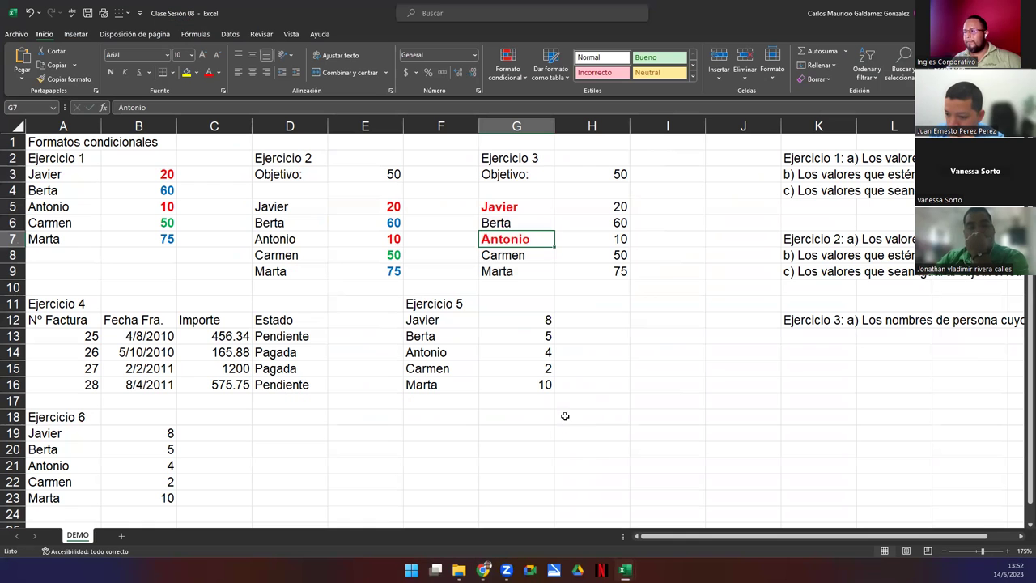
left_click(800, 364)
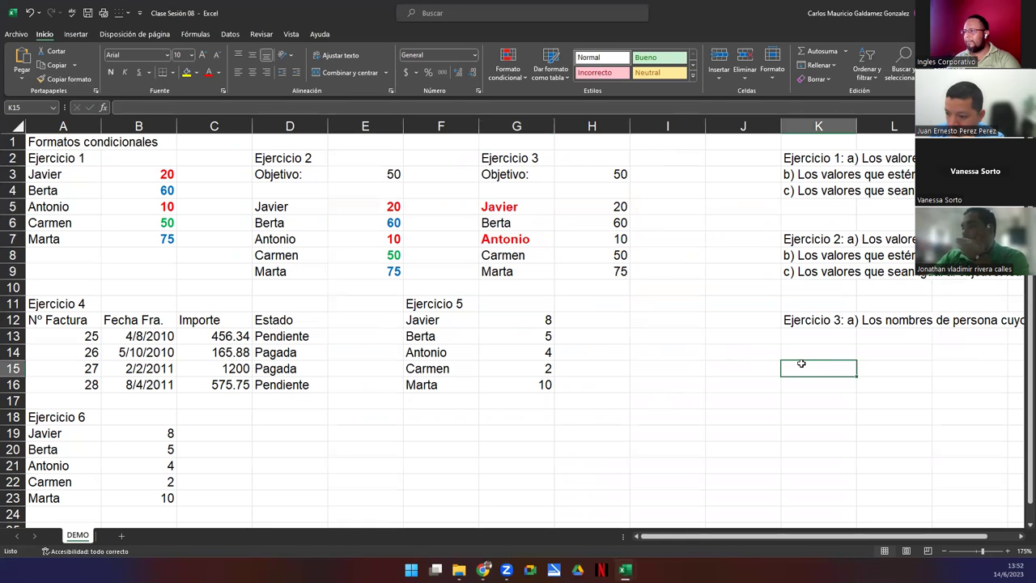
key("ctrl+v")
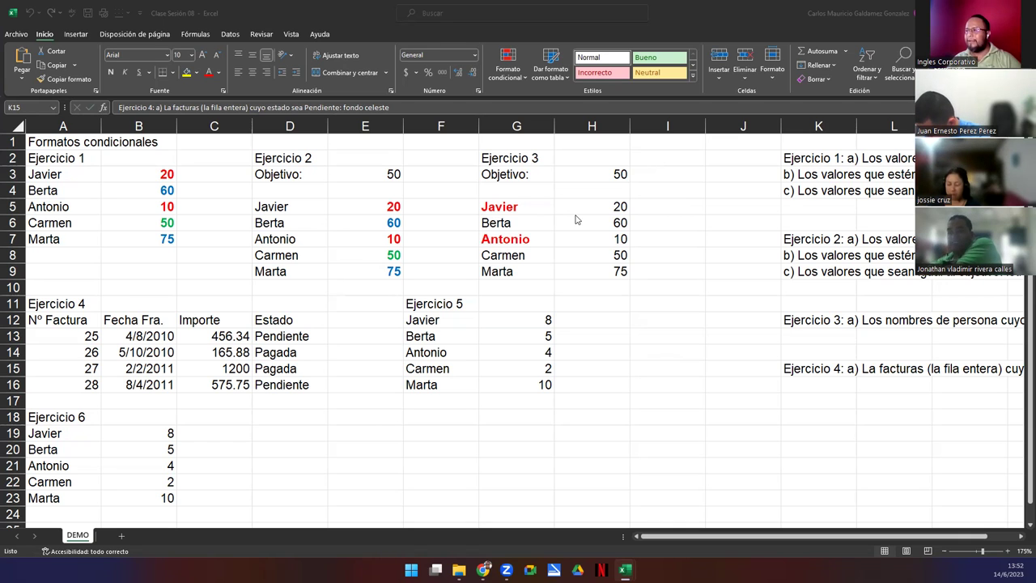
- Review the formula of the conditional formatting rule on G5:G9 against the sheet, leaving the rule editor and manager without changes
left_click_drag(497, 207, 501, 270)
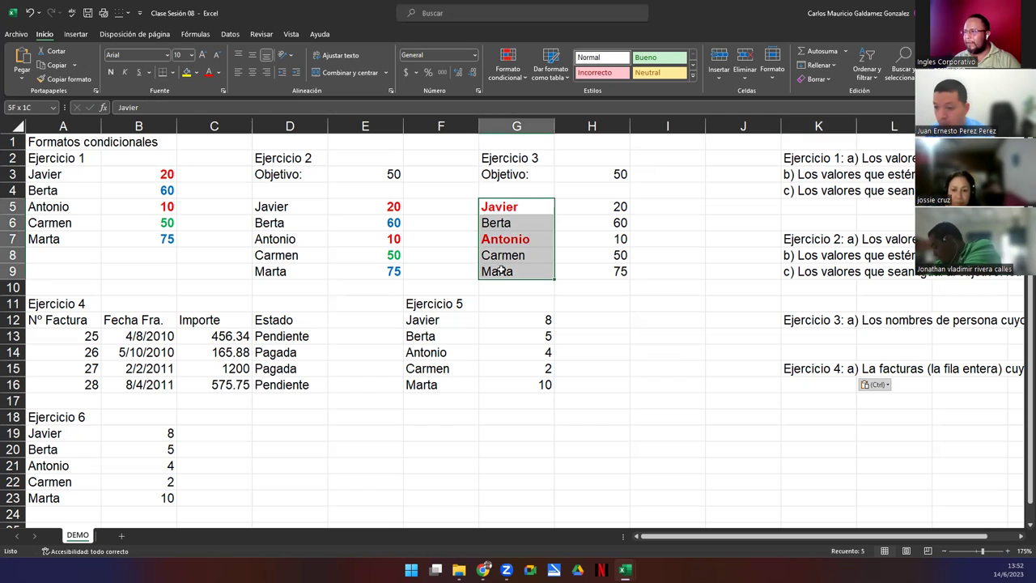
left_click(509, 64)
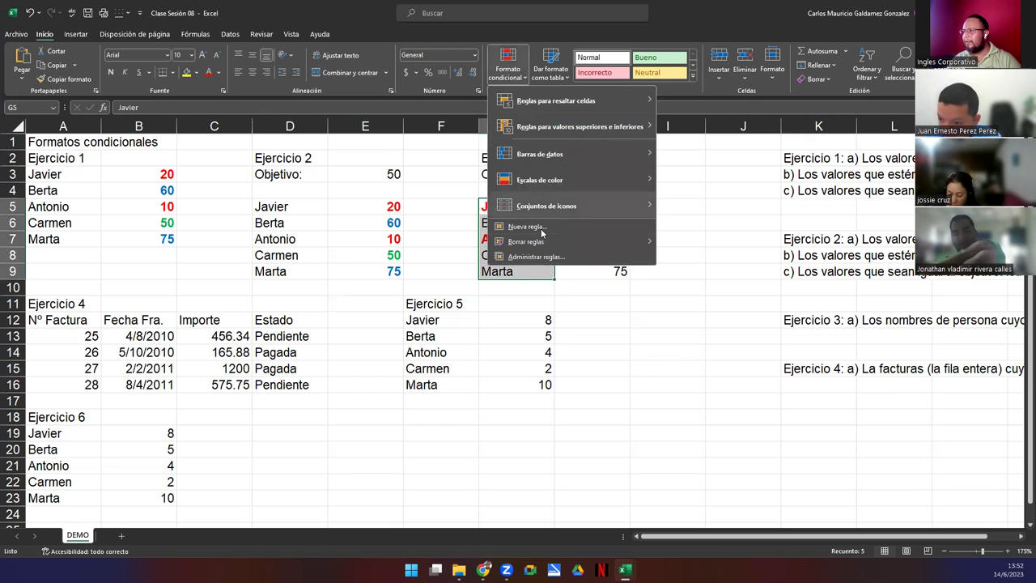
left_click(538, 256)
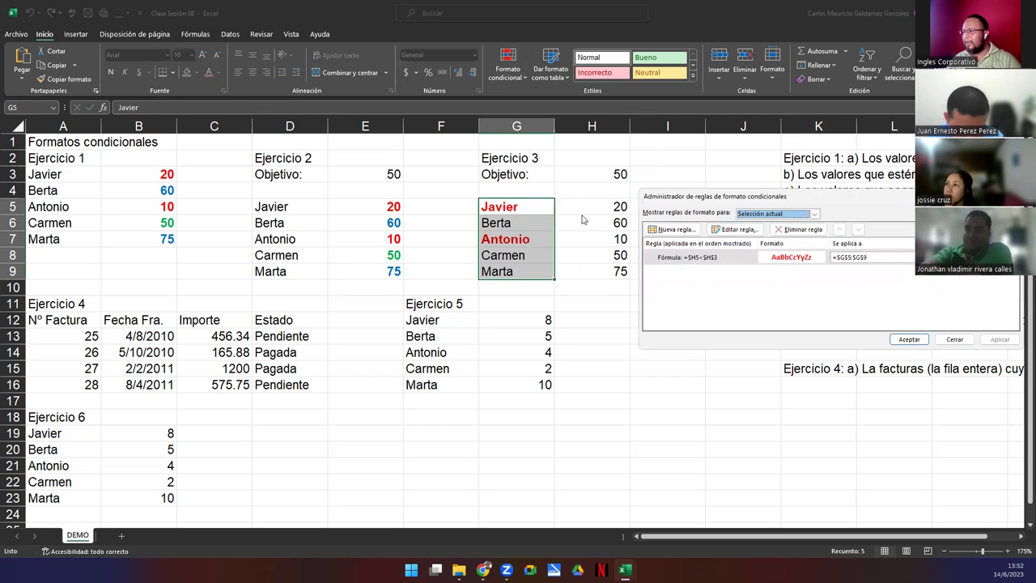
double_click(688, 257)
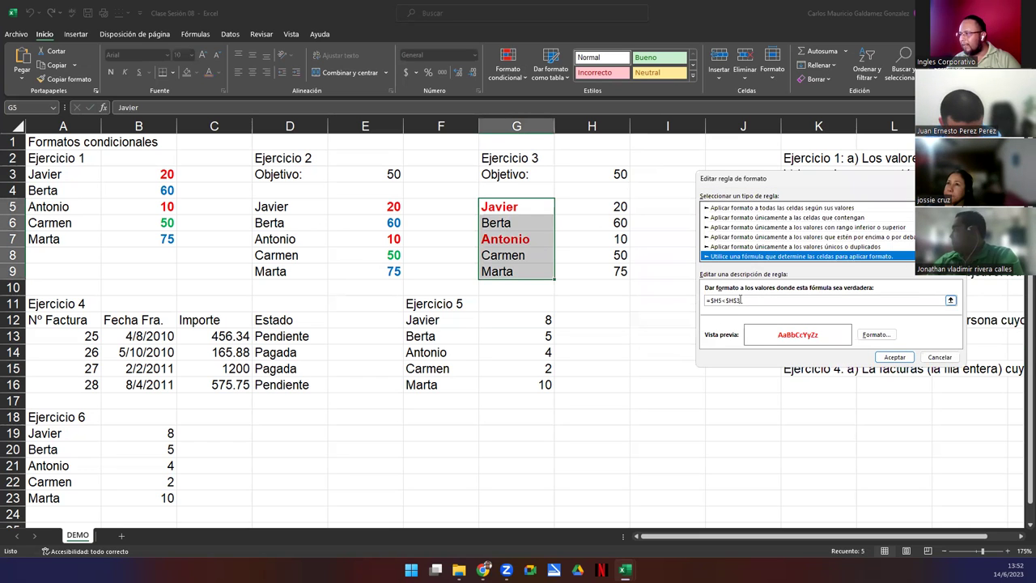
left_click(741, 299)
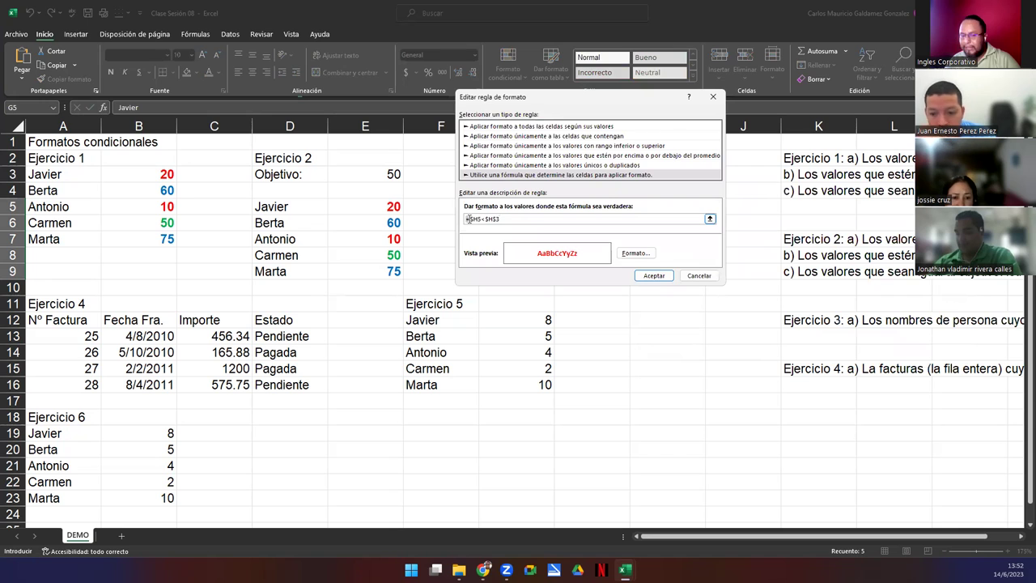
left_click_drag(468, 218, 474, 220)
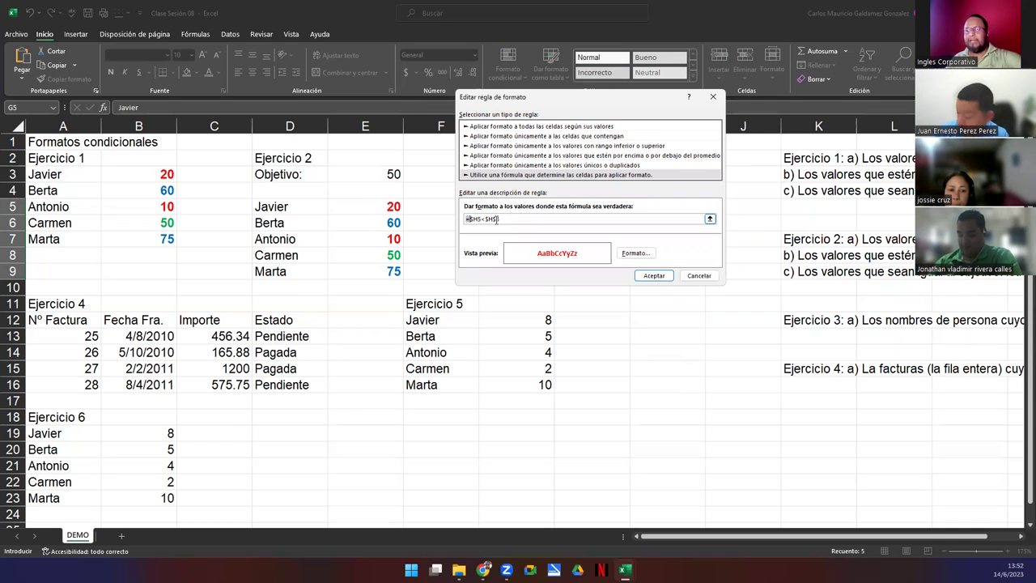
left_click_drag(527, 97, 703, 159)
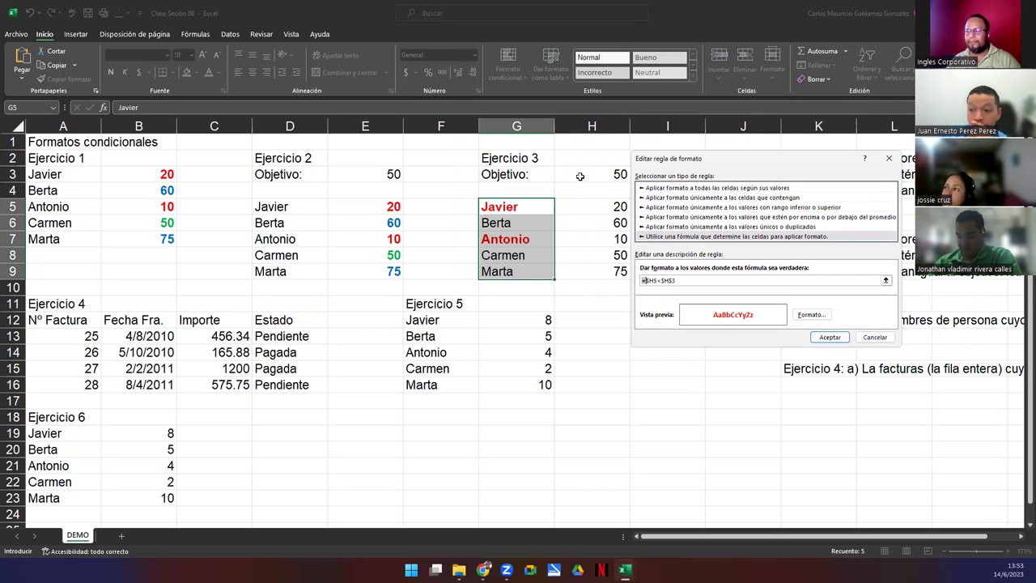
left_click_drag(879, 280, 611, 281)
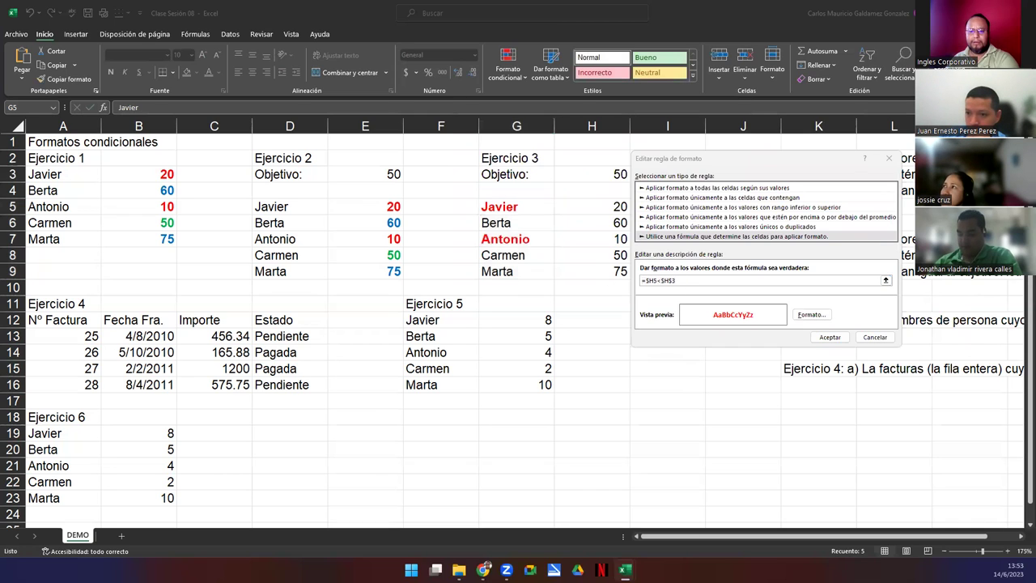
left_click(875, 338)
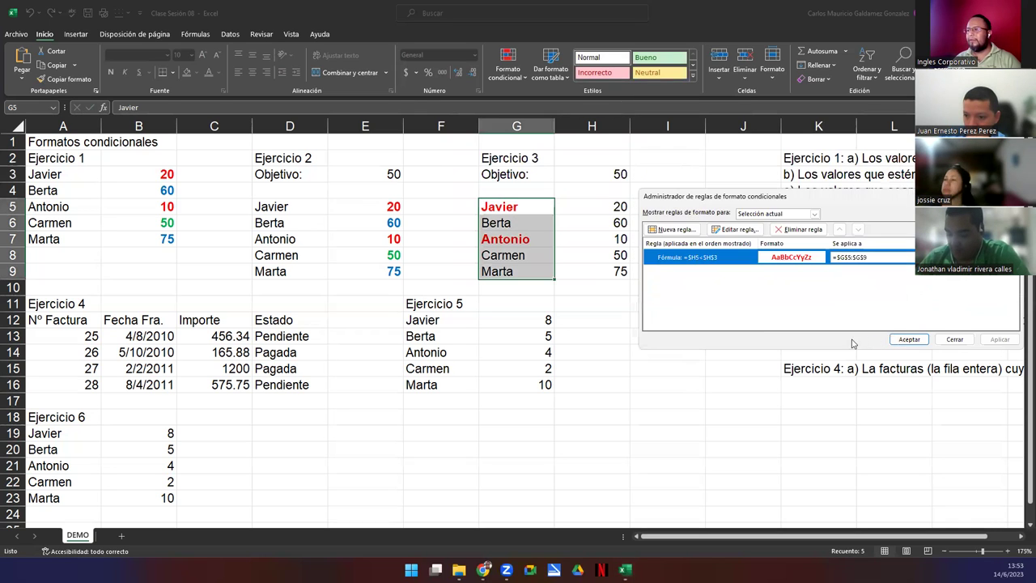
left_click(954, 338)
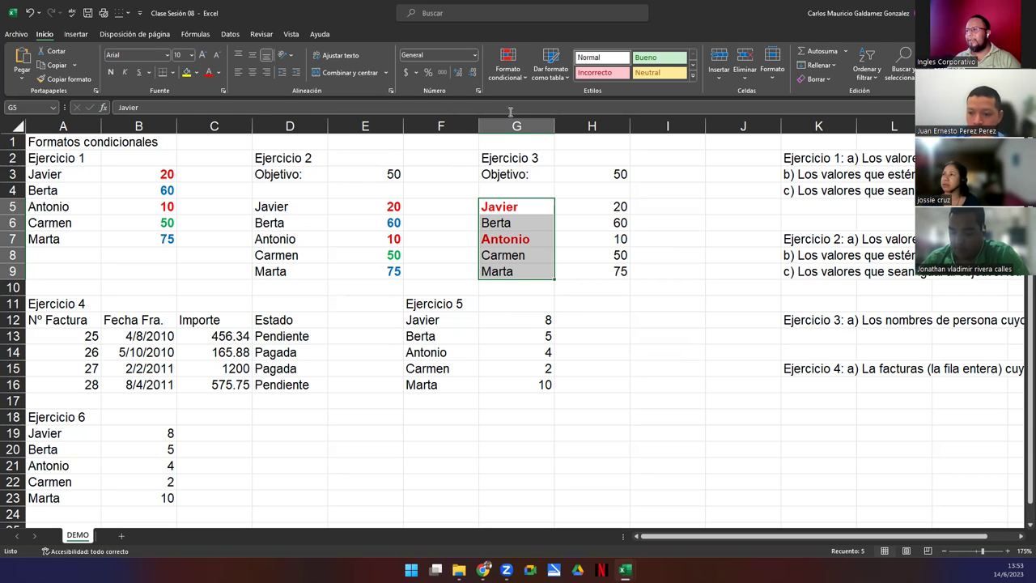
- Inspect the =$H5<$H$3 formatting rule of G5:G9 once more and close its editor and the rule manager without changes
left_click(507, 65)
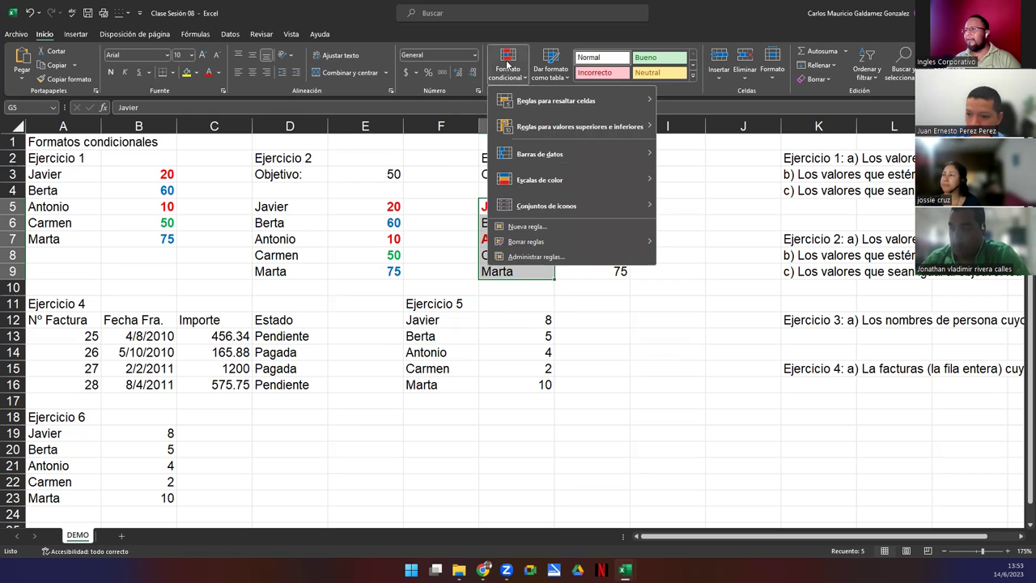
left_click(536, 256)
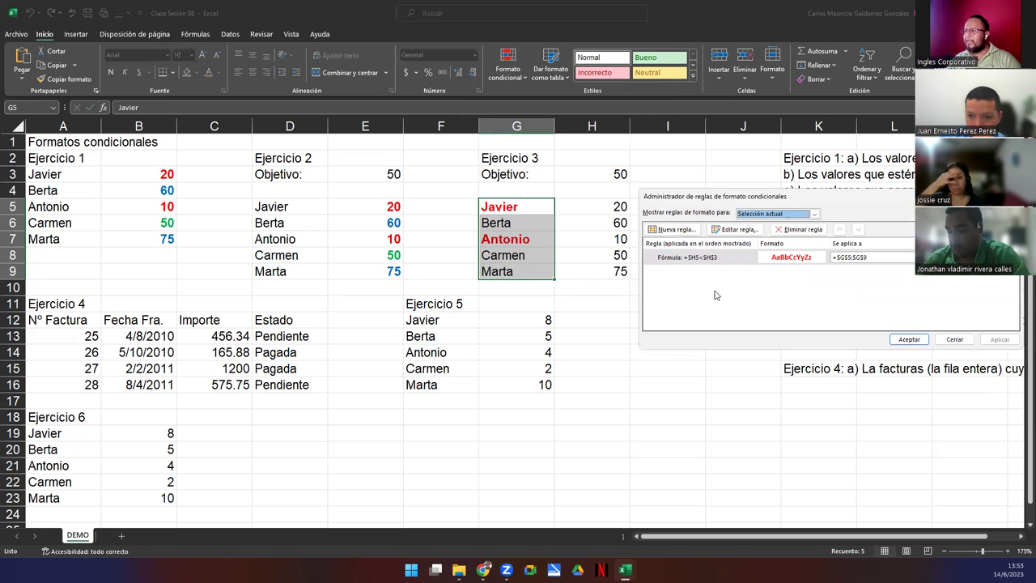
left_click(716, 230)
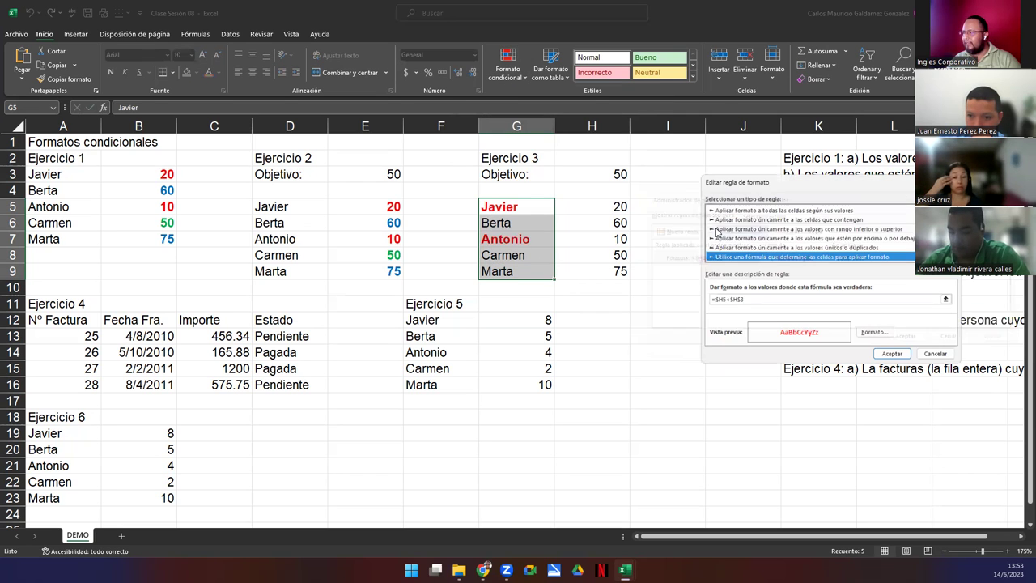
left_click_drag(762, 181, 634, 99)
left_click(622, 215)
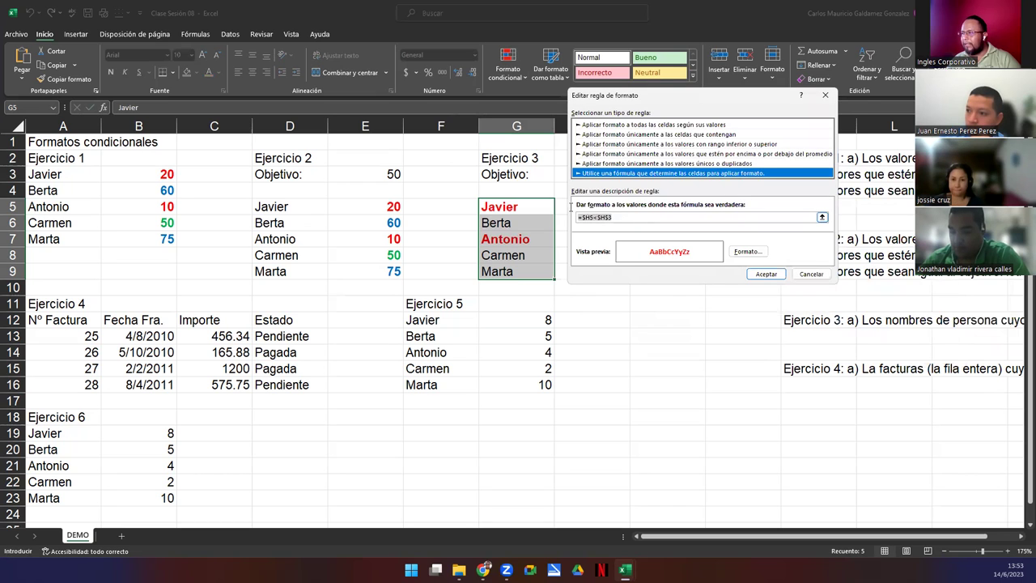
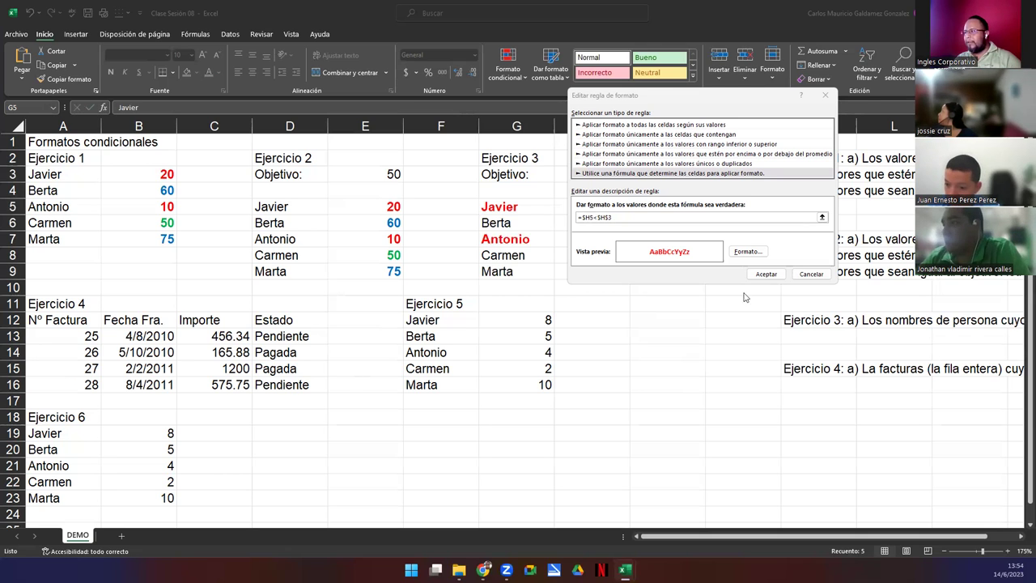
left_click(810, 274)
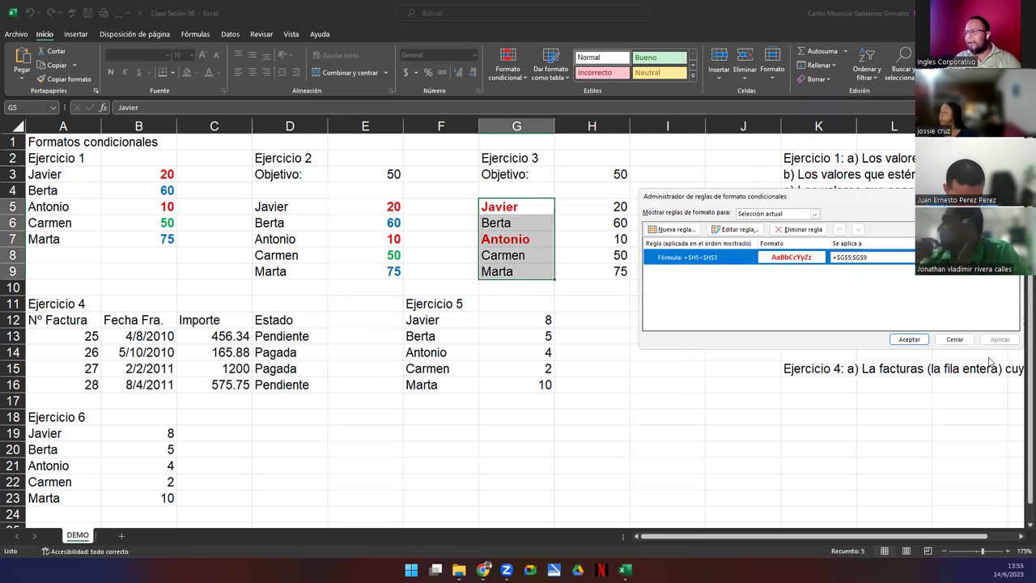
left_click(955, 339)
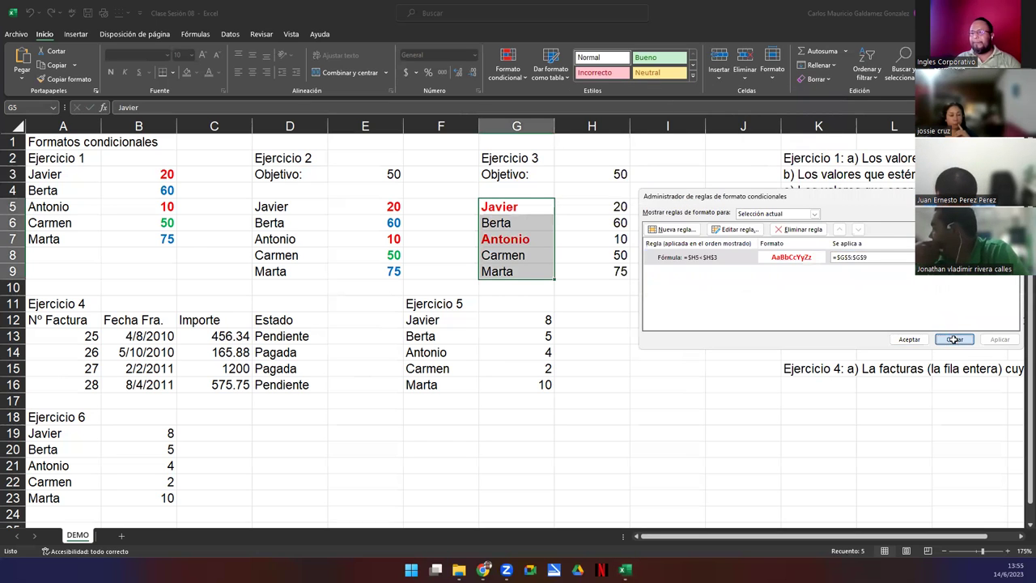
- Read the Ejercicio 4 instruction in K15 and examine which invoice rows in A13:D16 have the Pendiente status
left_click(230, 350)
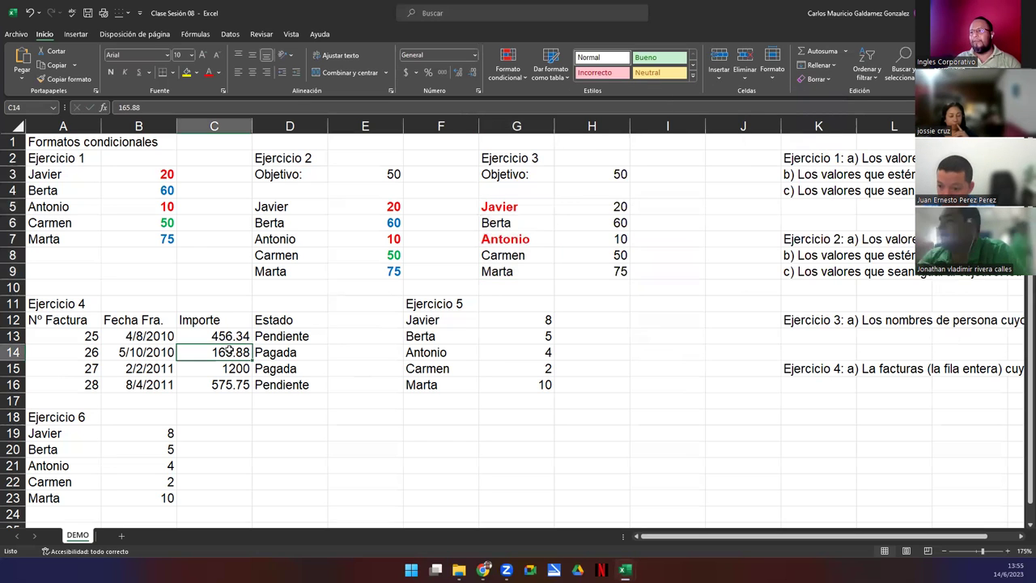
left_click(790, 367)
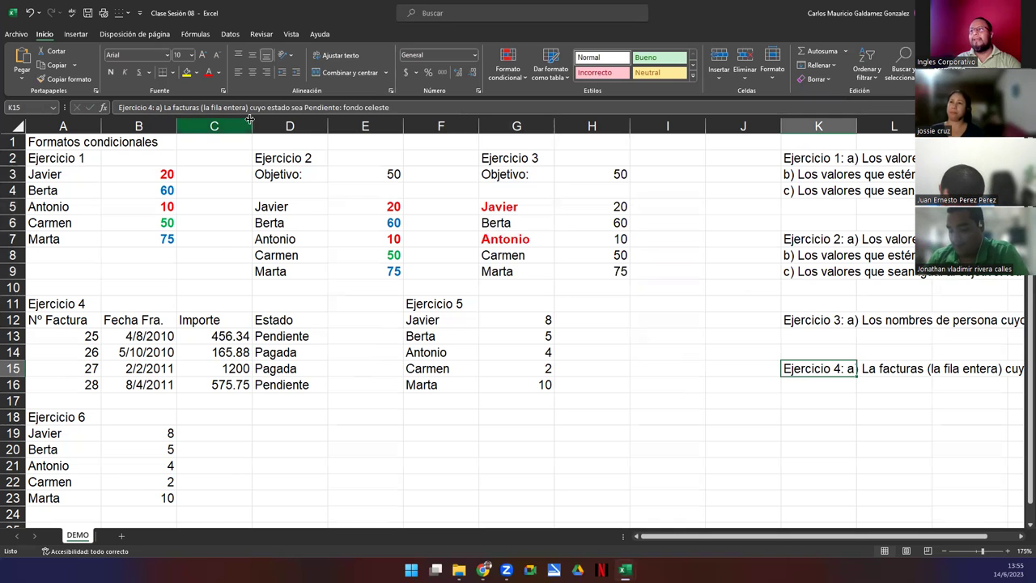
double_click(322, 107)
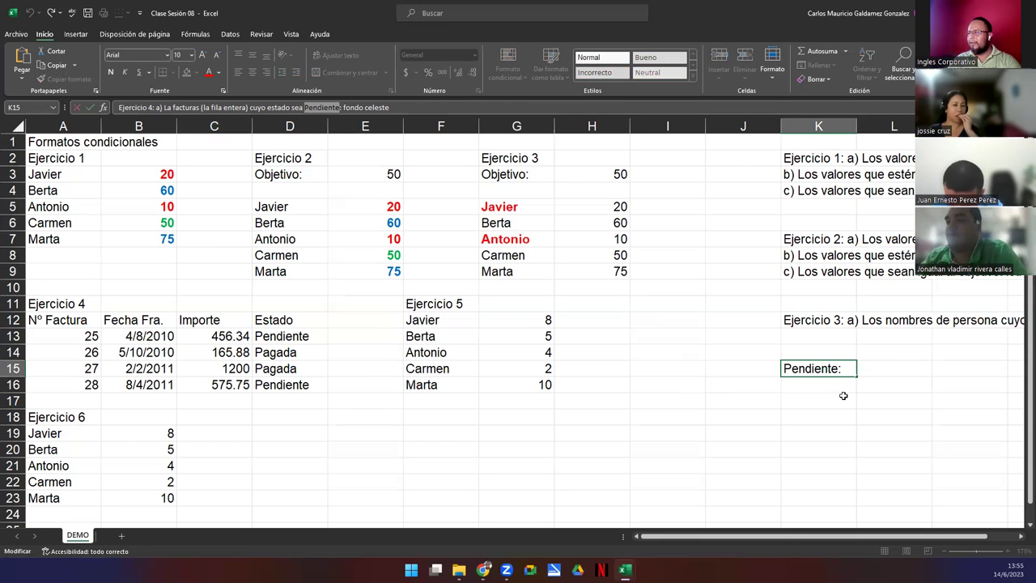
left_click(283, 339)
left_click_drag(284, 339, 285, 387)
left_click_drag(61, 335, 284, 336)
left_click_drag(68, 386, 275, 387)
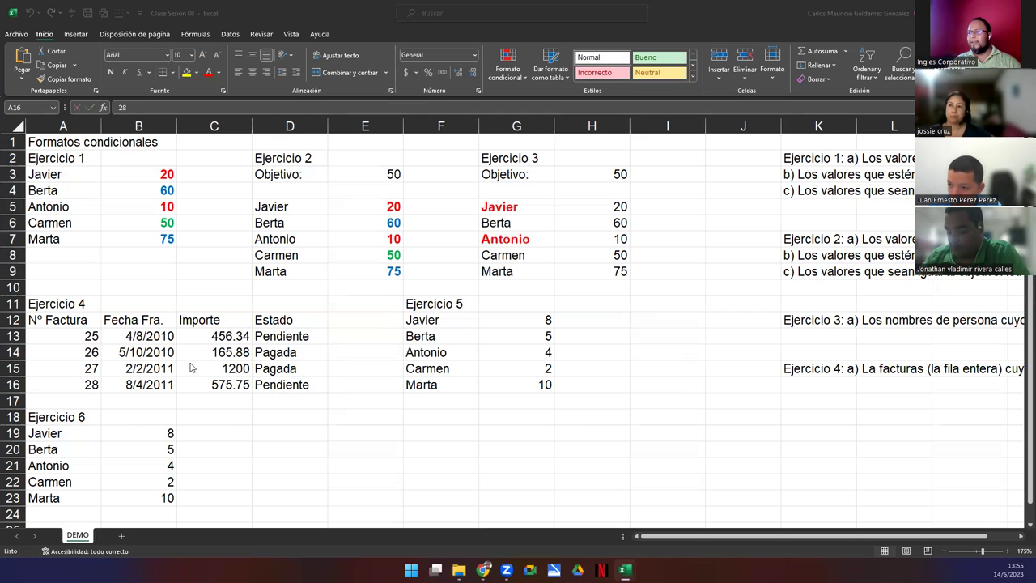
- Start a formula-based conditional formatting rule for A13:D16 with the formula =$D13="Pendiente"
left_click_drag(70, 335, 277, 389)
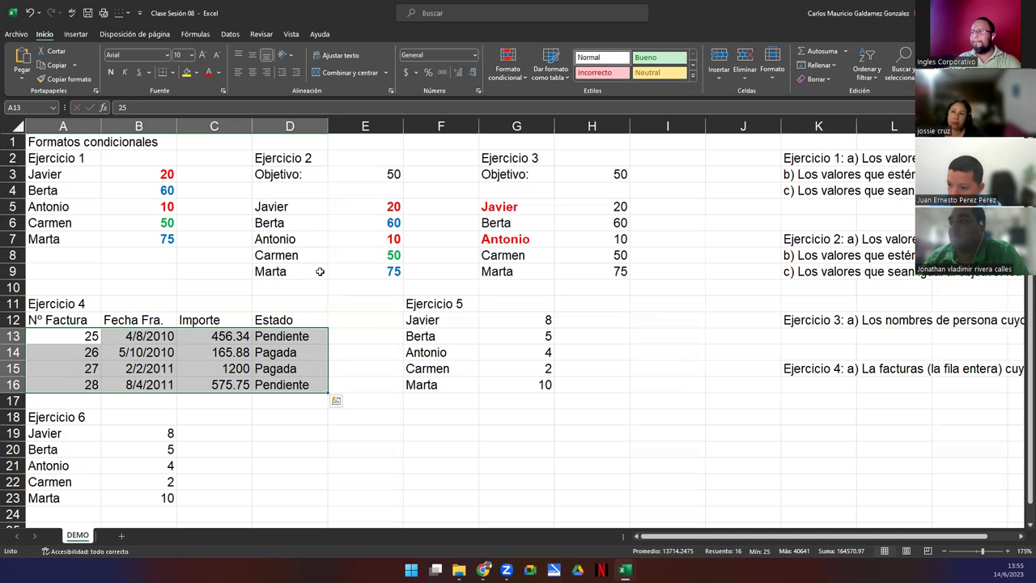
left_click(502, 63)
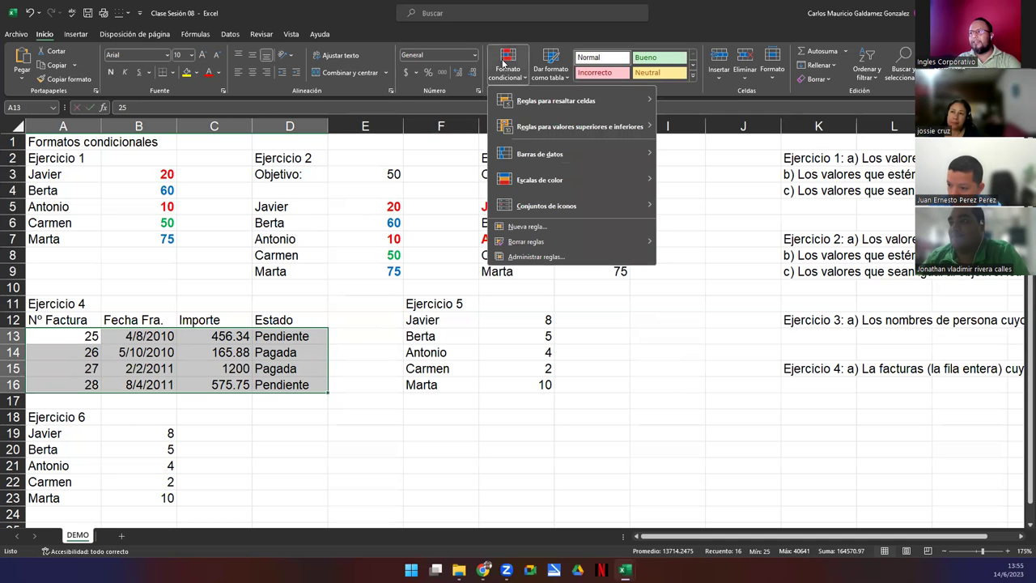
left_click(549, 227)
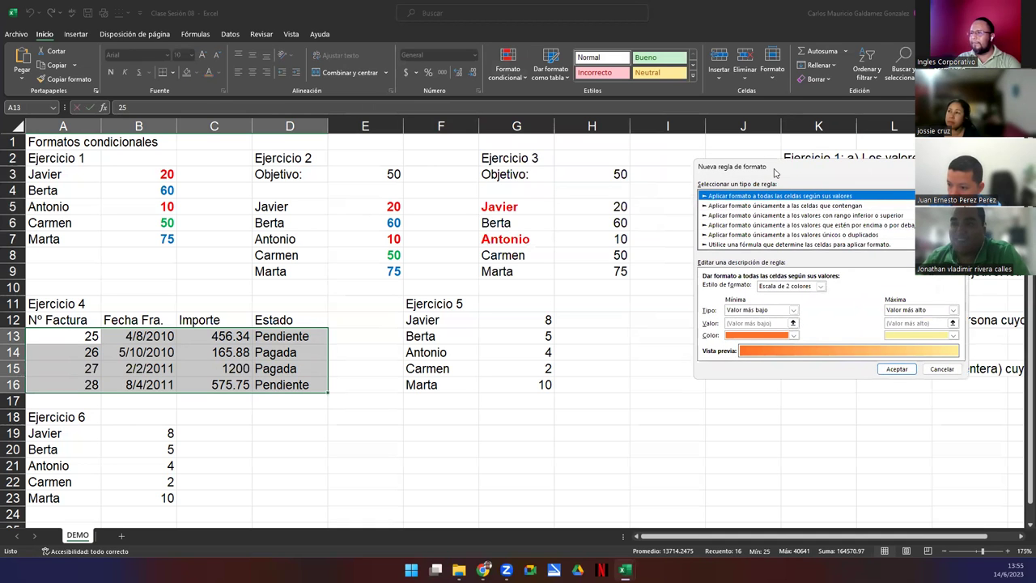
left_click_drag(809, 175, 450, 117)
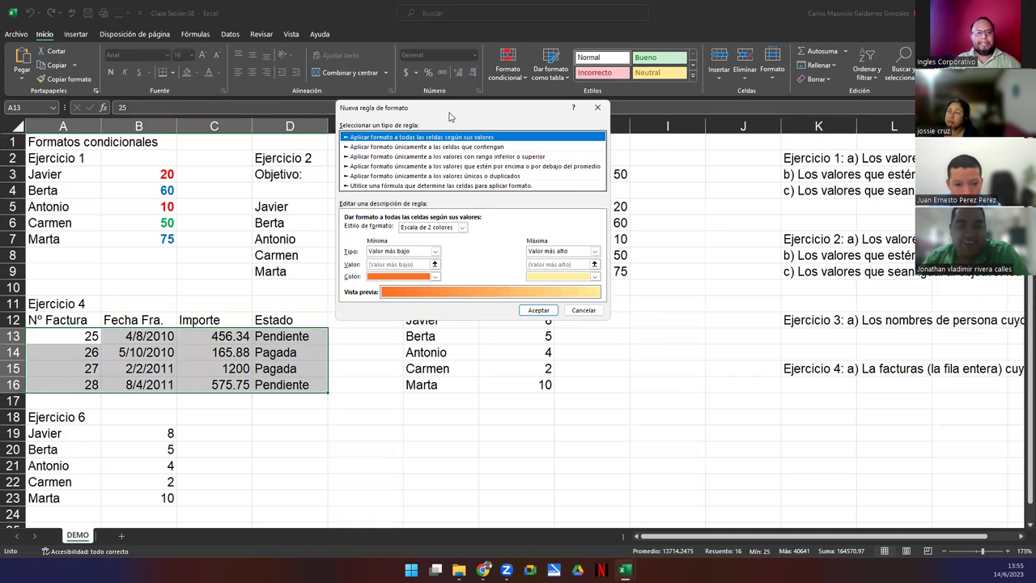
left_click(414, 186)
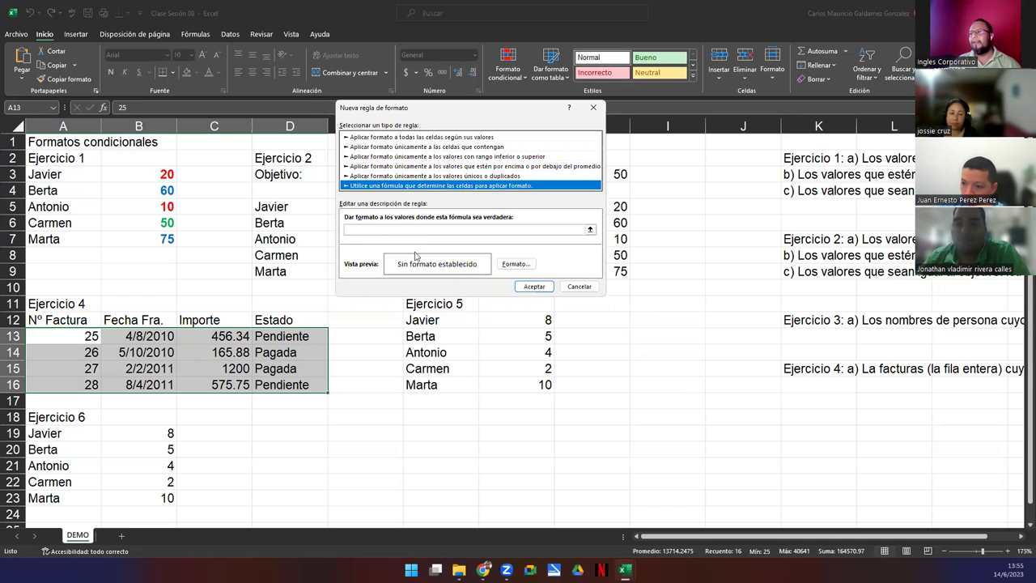
left_click(393, 230)
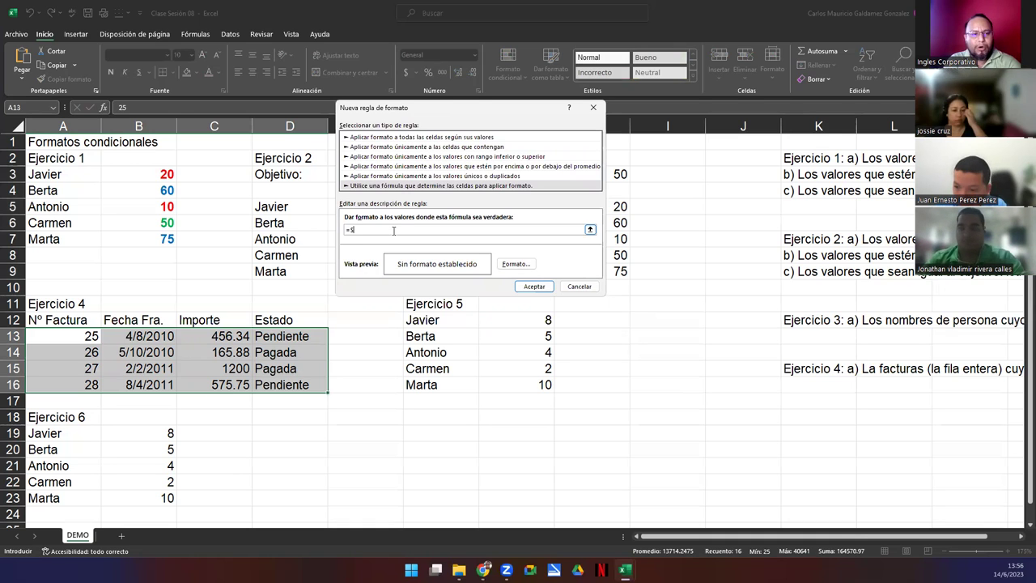
type("13")
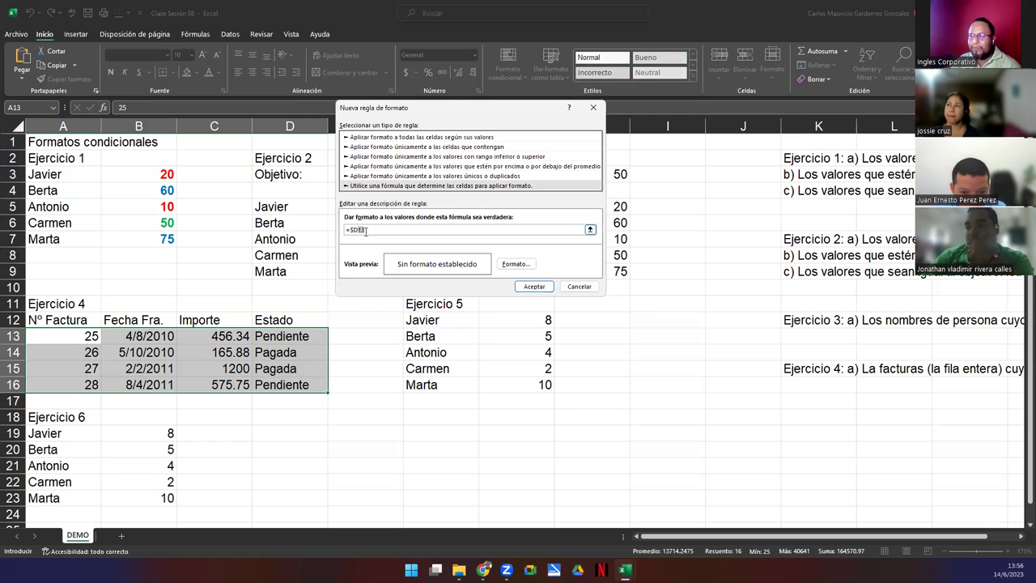
left_click(407, 231)
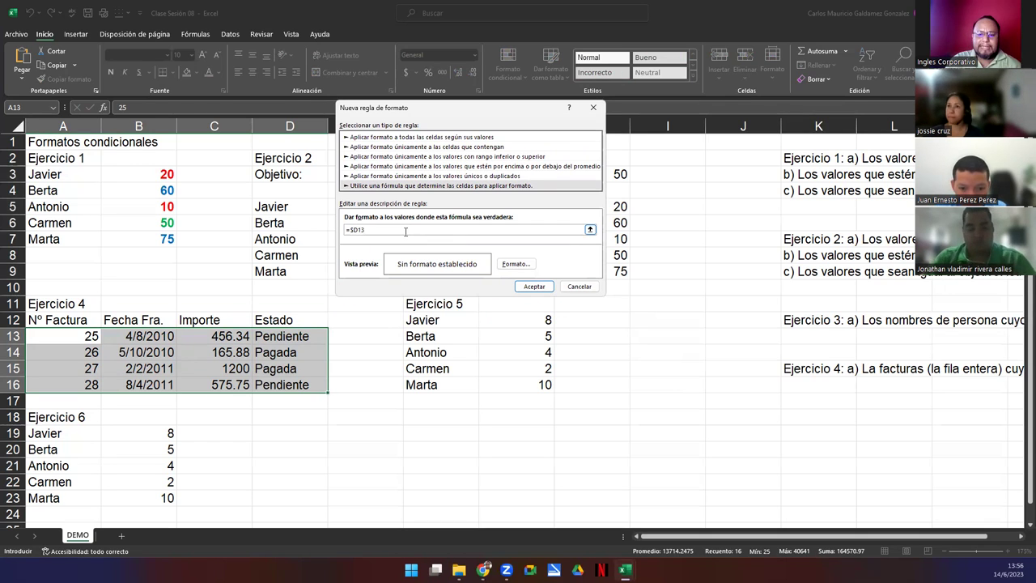
type("=")
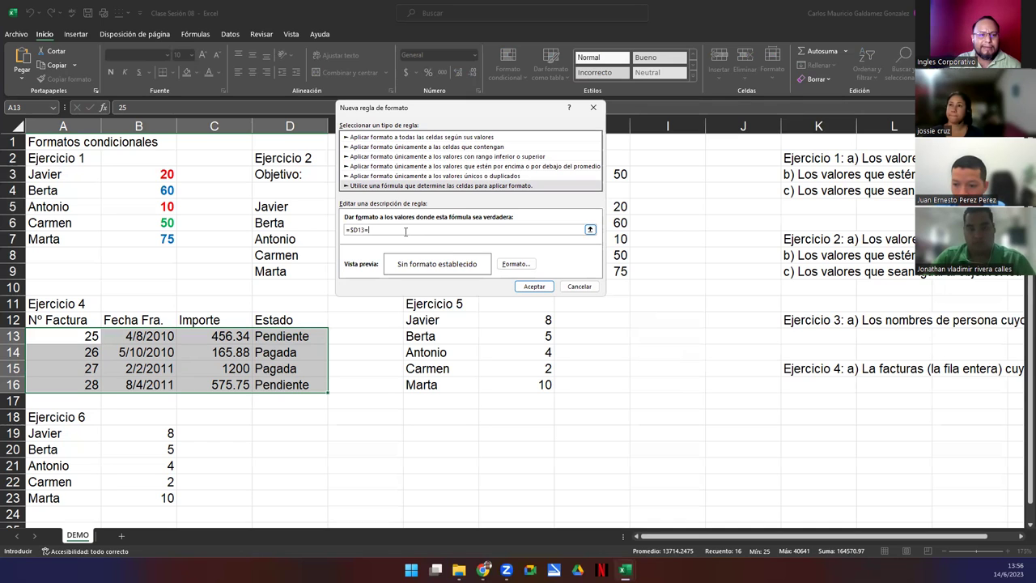
type("\"Pendiente")
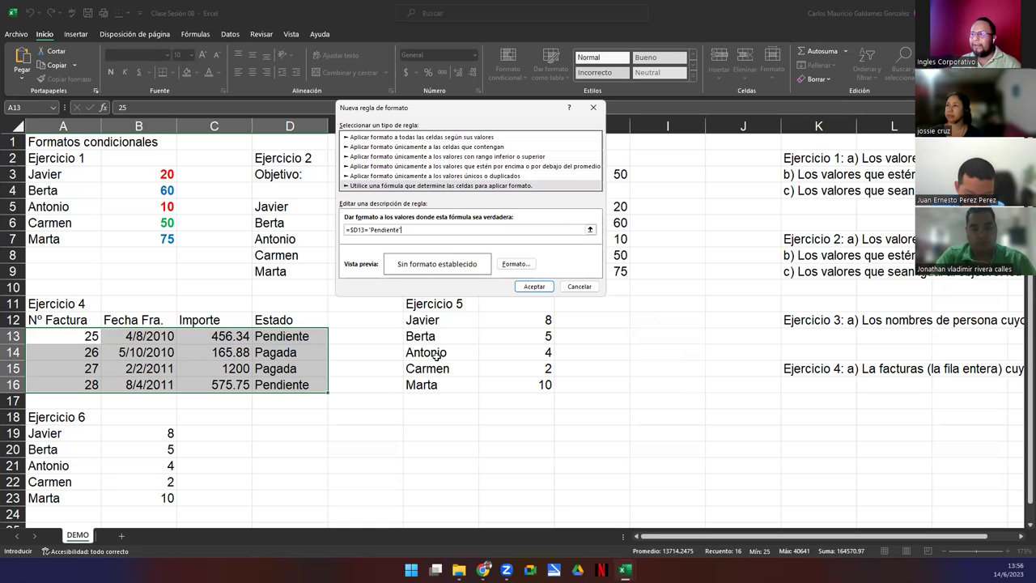
- Set the new rule's font style to Cursiva with the Automático colour
left_click(513, 265)
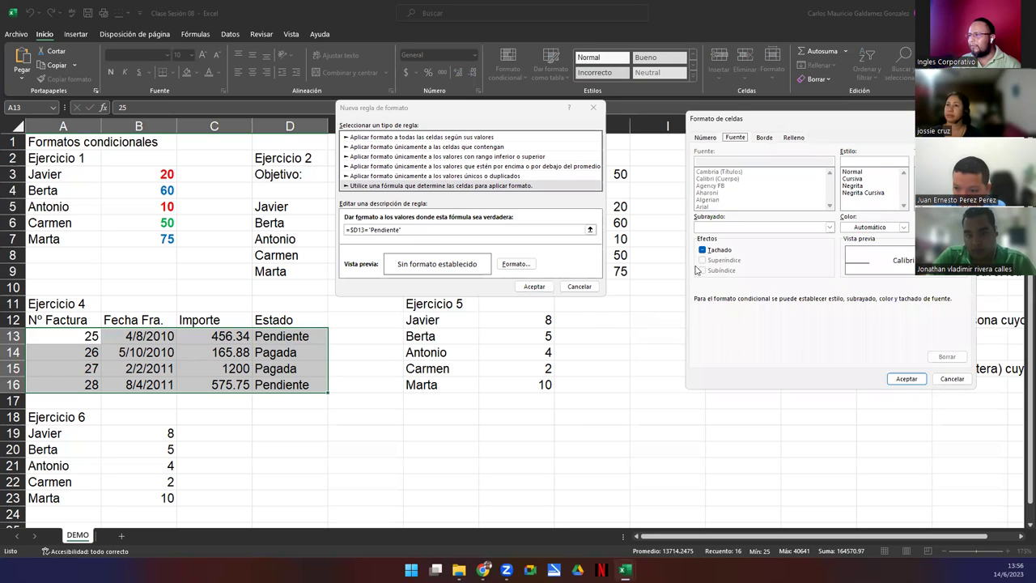
left_click(854, 178)
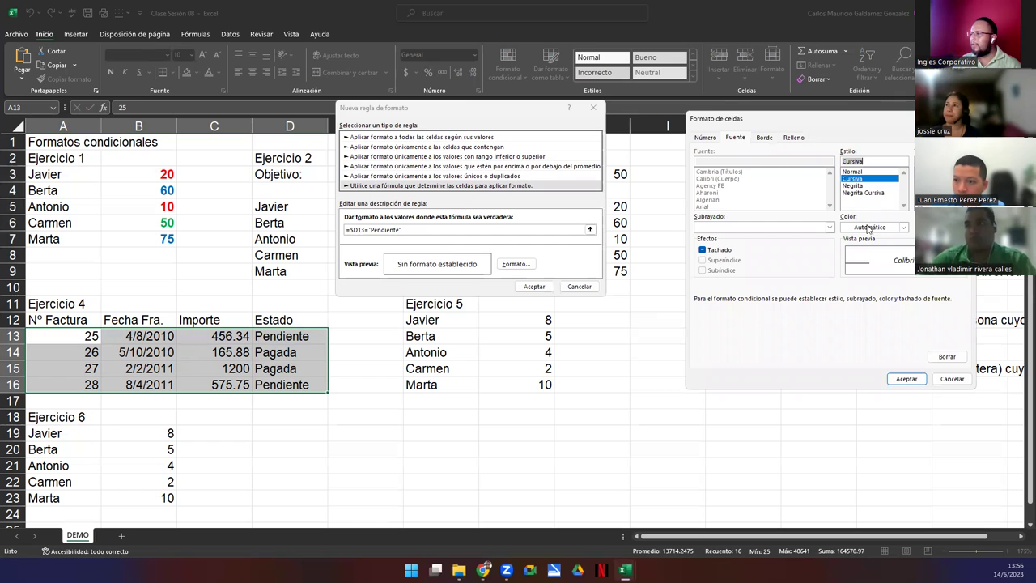
left_click(872, 228)
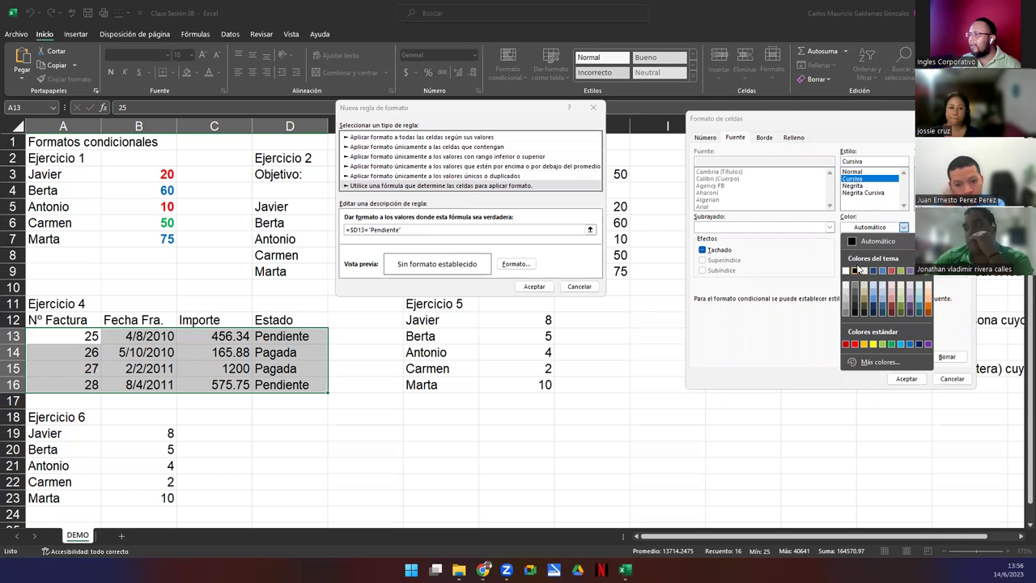
left_click(867, 241)
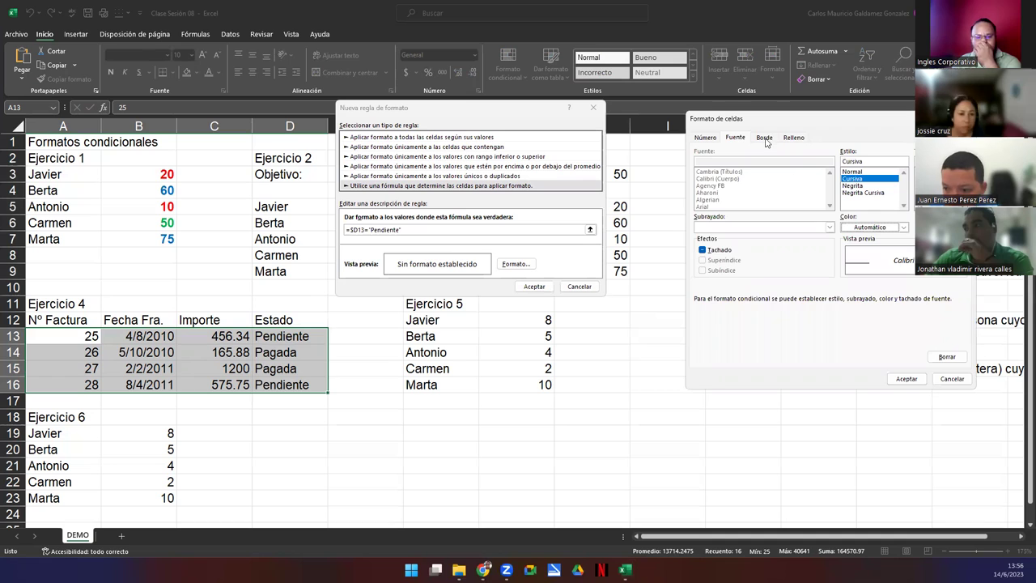
- Give the rule a medium-light aqua background fill and add it to A13:D16
left_click(790, 143)
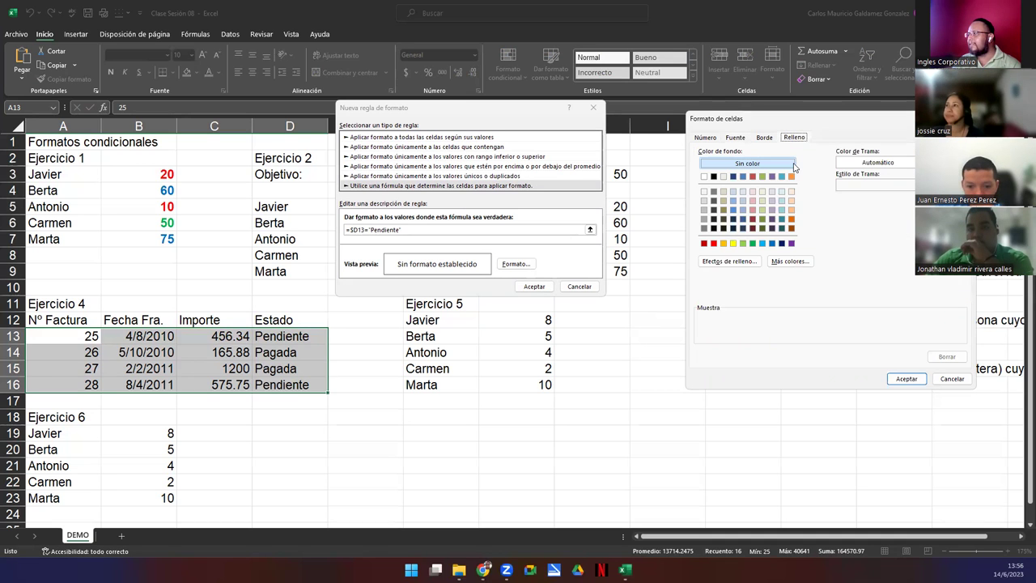
left_click(763, 243)
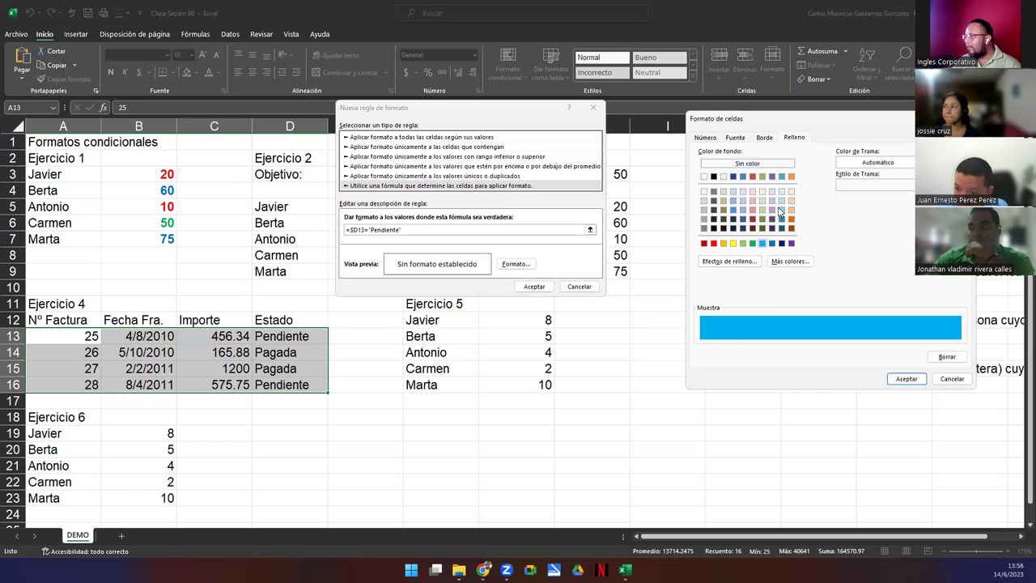
left_click(782, 176)
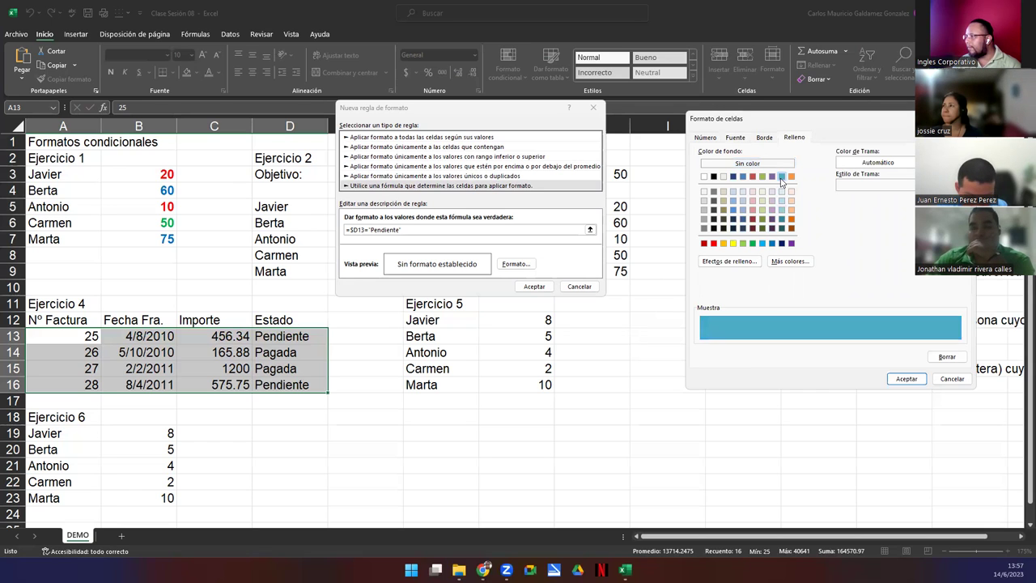
left_click(781, 200)
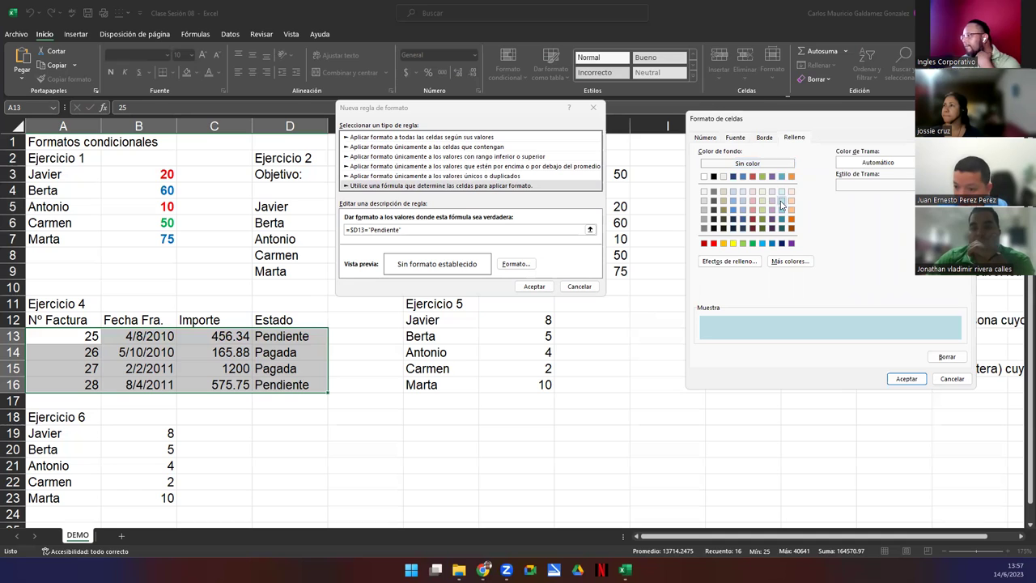
left_click(782, 210)
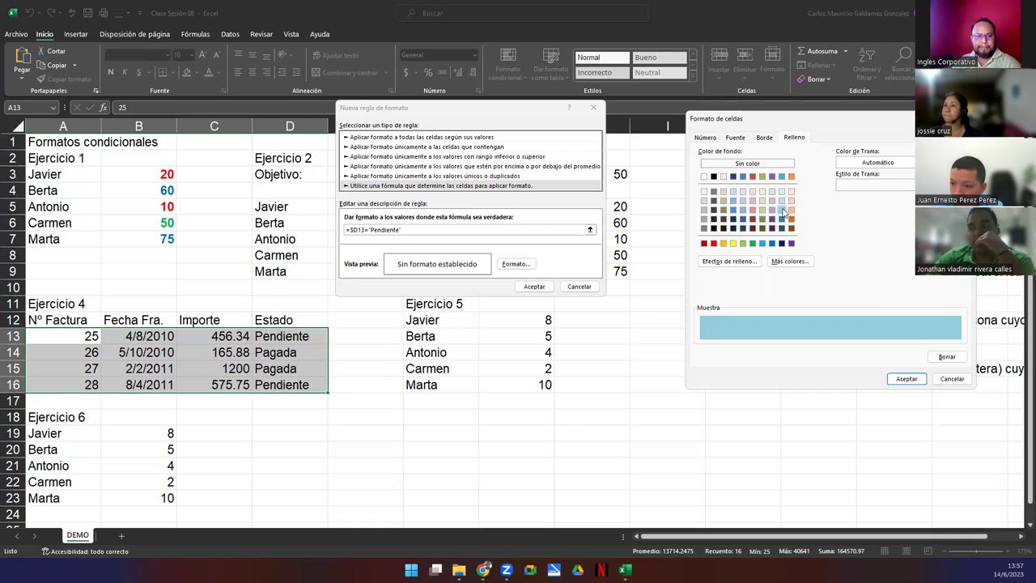
left_click(907, 381)
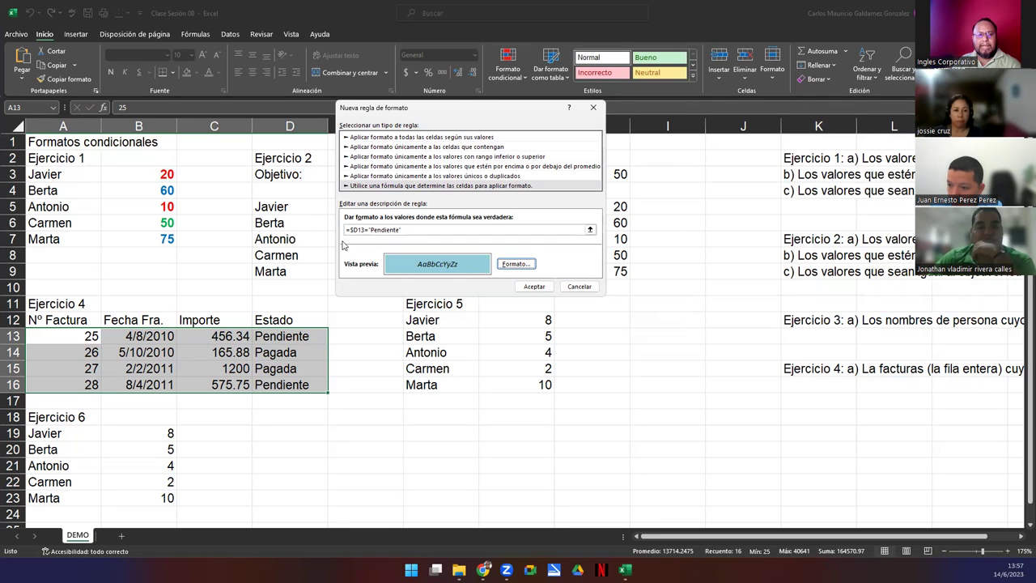
left_click(533, 288)
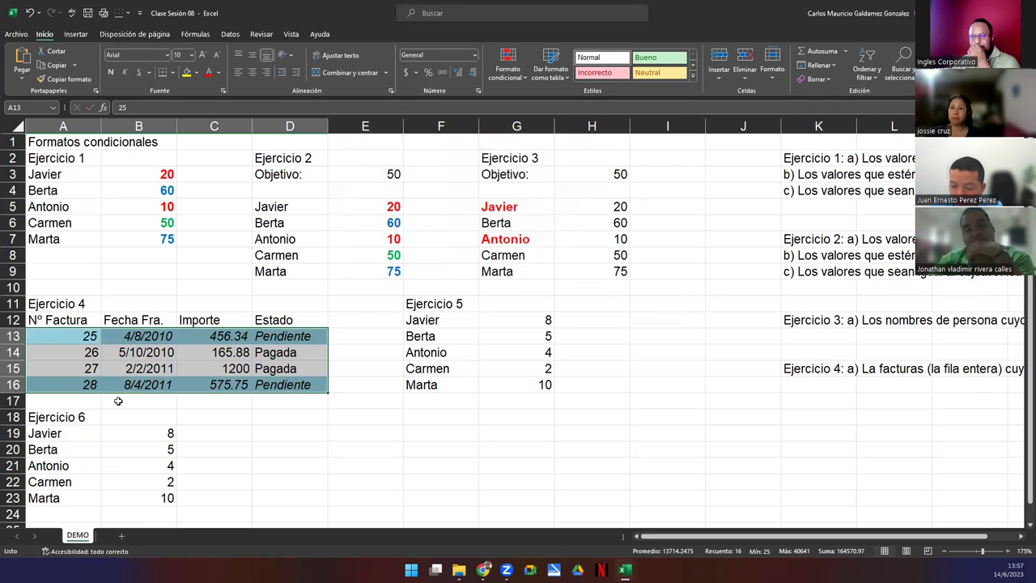
- Check the formatting of invoice rows 13 and 16 against the other rows, then select A13:D16
left_click(215, 371)
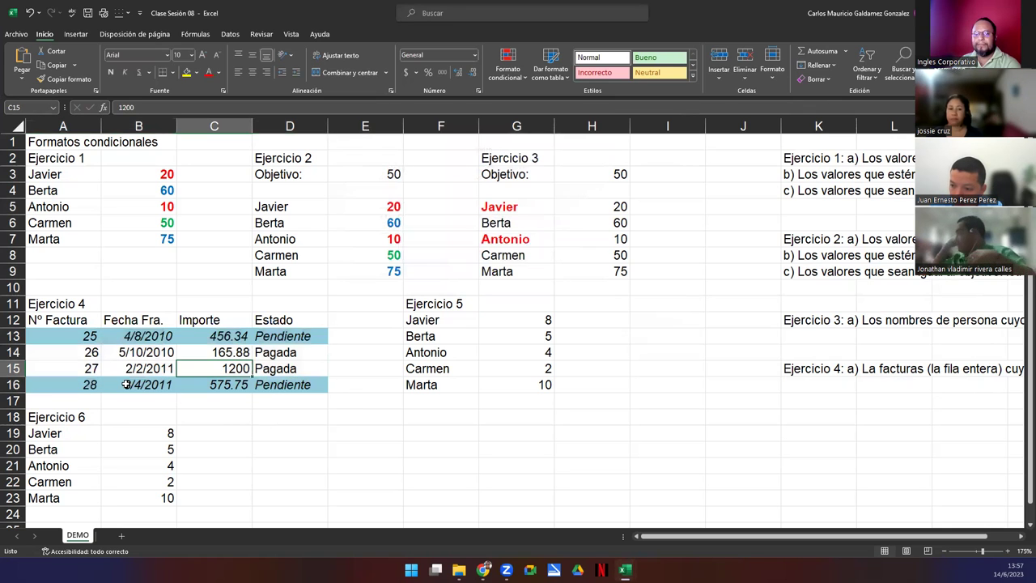
left_click(64, 336)
left_click_drag(112, 338, 272, 337)
left_click_drag(64, 386, 275, 385)
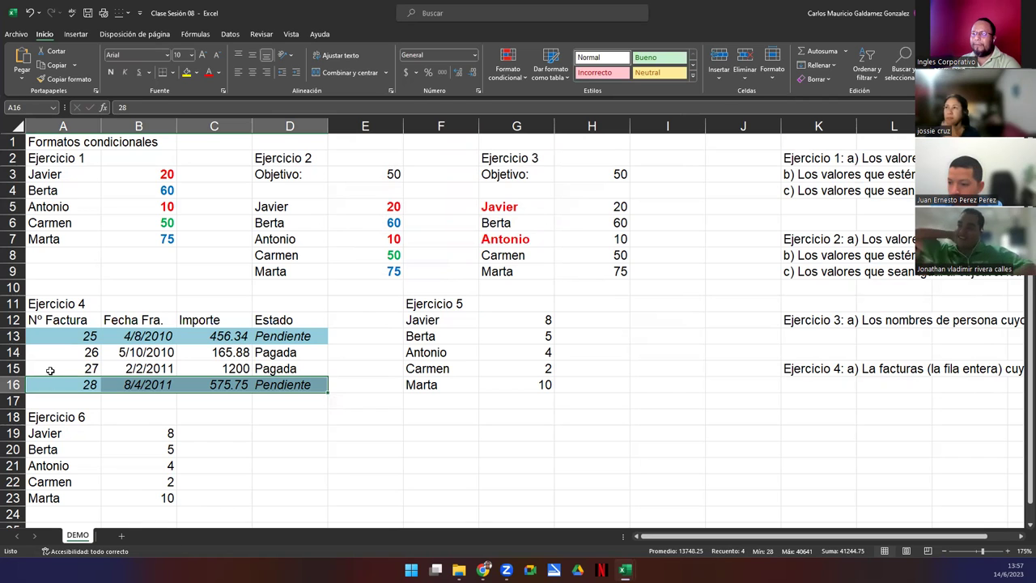
left_click_drag(58, 335, 323, 387)
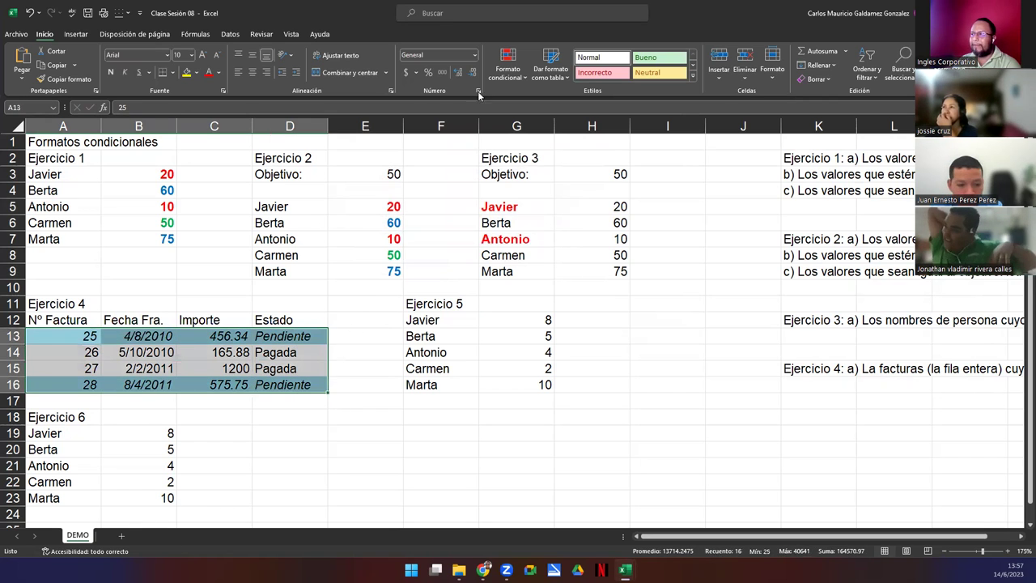
- Review the formula of the conditional formatting rule on A13:D16 and close the rule manager without changes
left_click(507, 66)
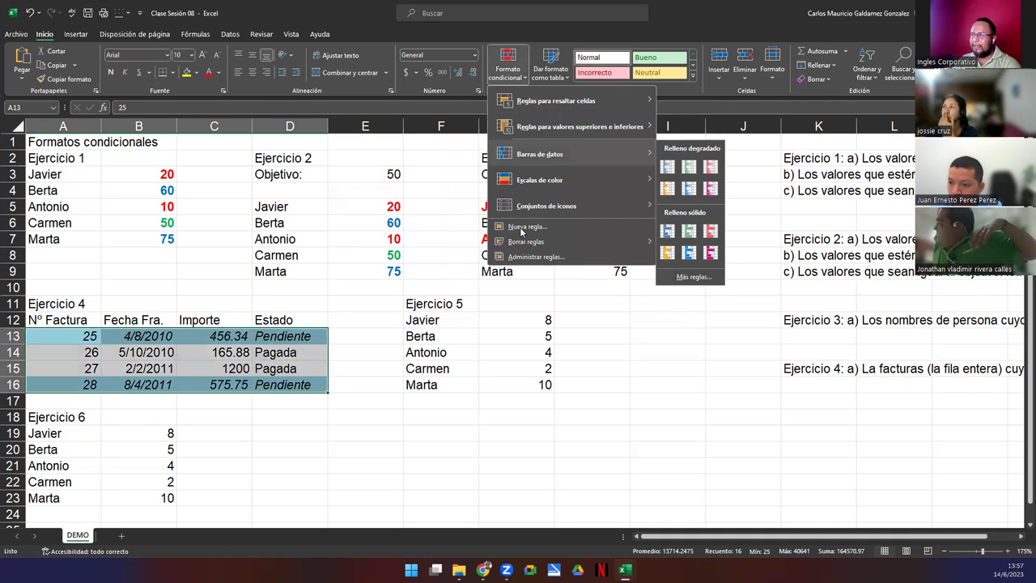
left_click(526, 256)
double_click(346, 193)
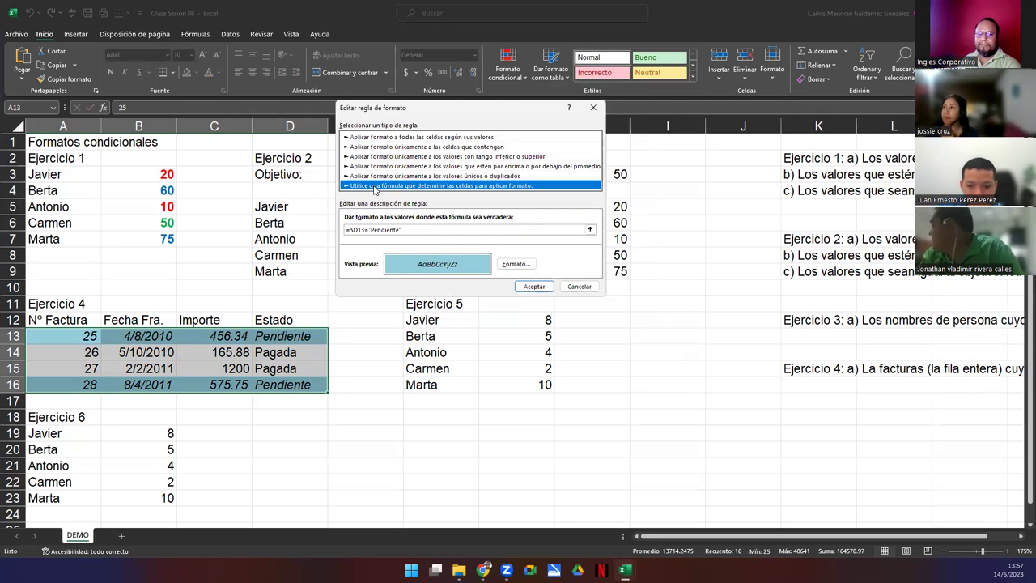
left_click_drag(404, 230, 296, 226)
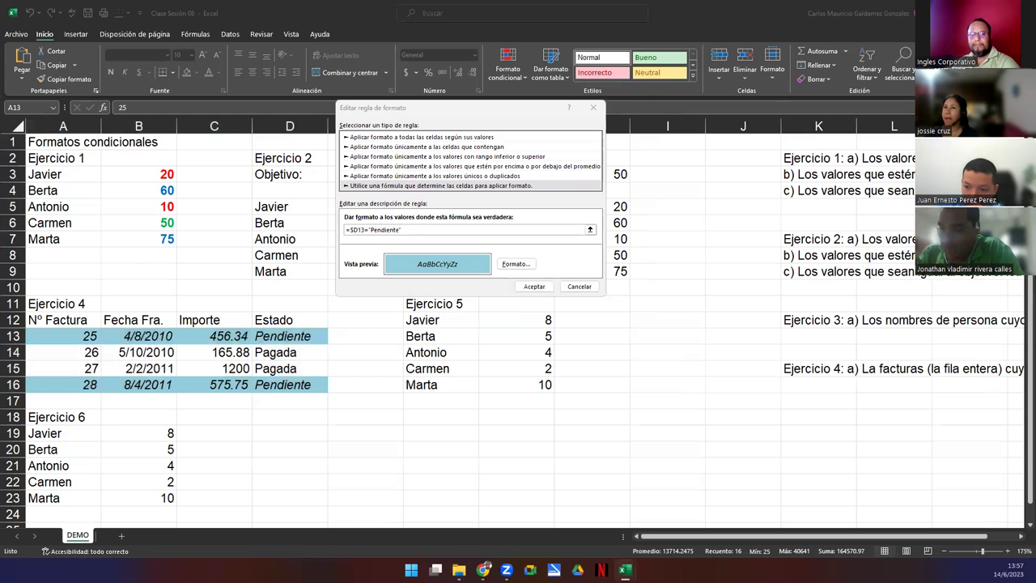
left_click(428, 230)
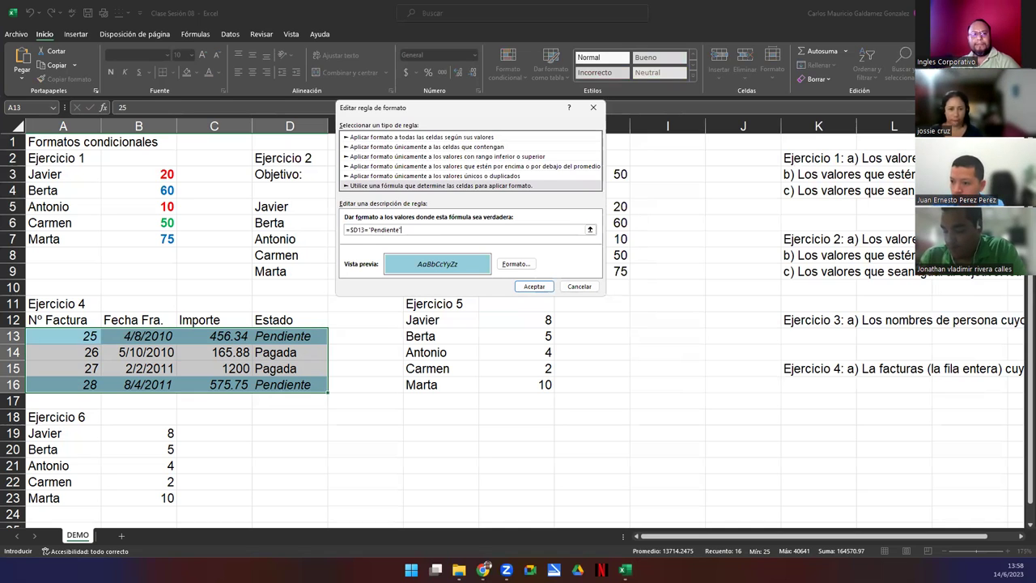
key("Return")
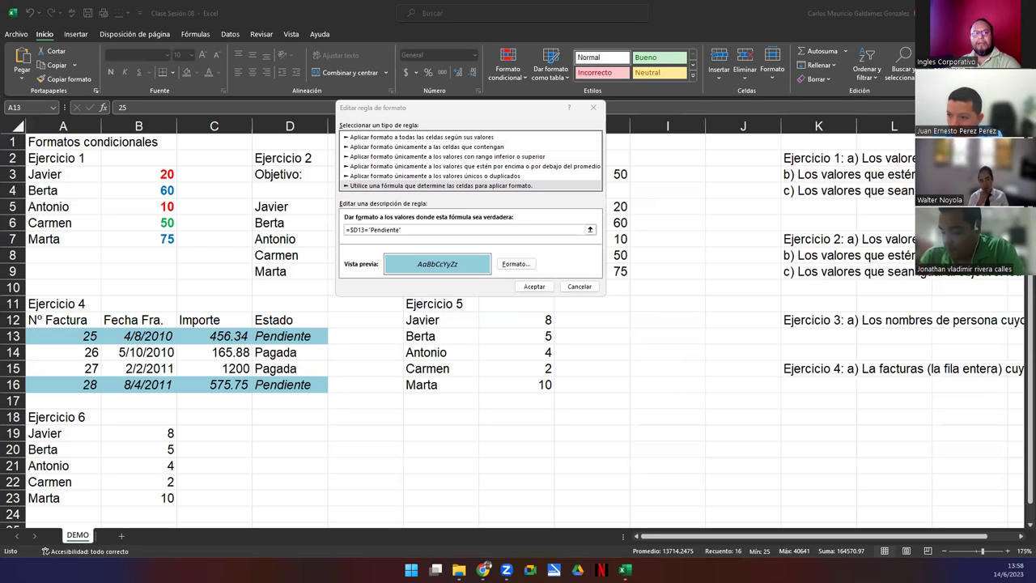
left_click(578, 287)
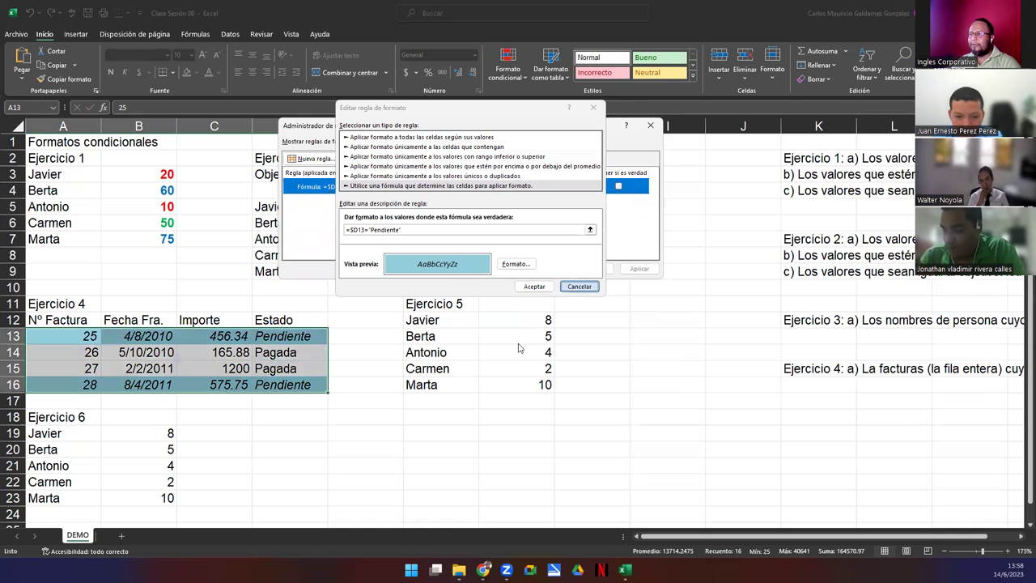
left_click(594, 268)
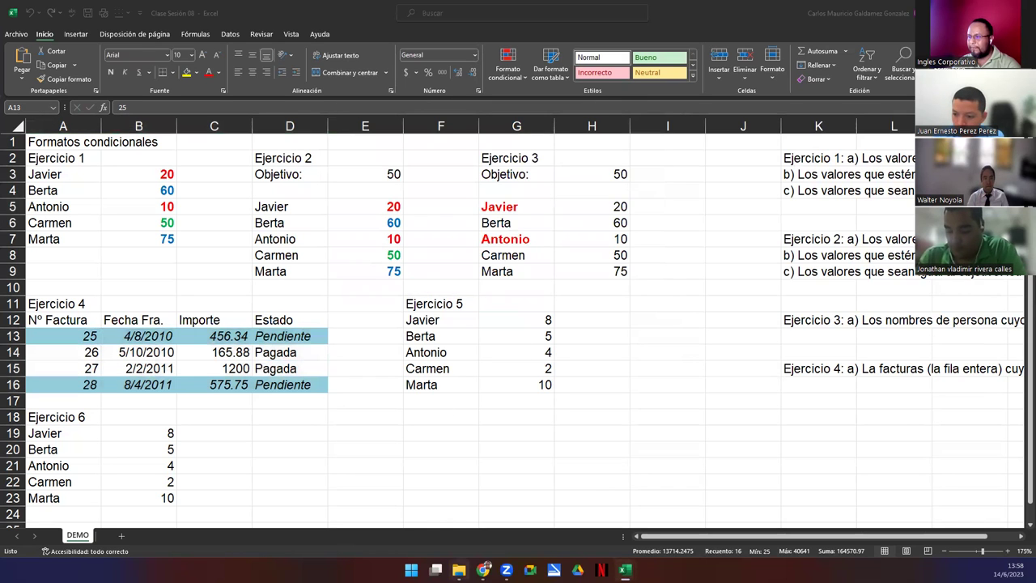
- Copy the Ejercicio 5 instructions, parts a and b, from Clase Sesión 08.pdf in Chrome into cell K18 of the Clase Sesión 08 workbook
left_click(484, 570)
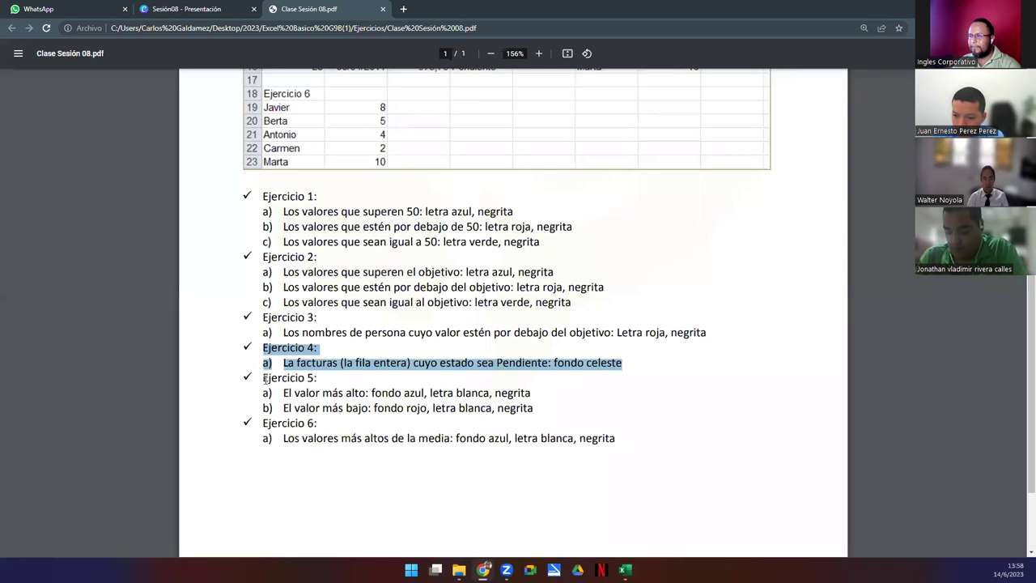
left_click(288, 387)
left_click_drag(287, 387, 548, 409)
key("ctrl+c")
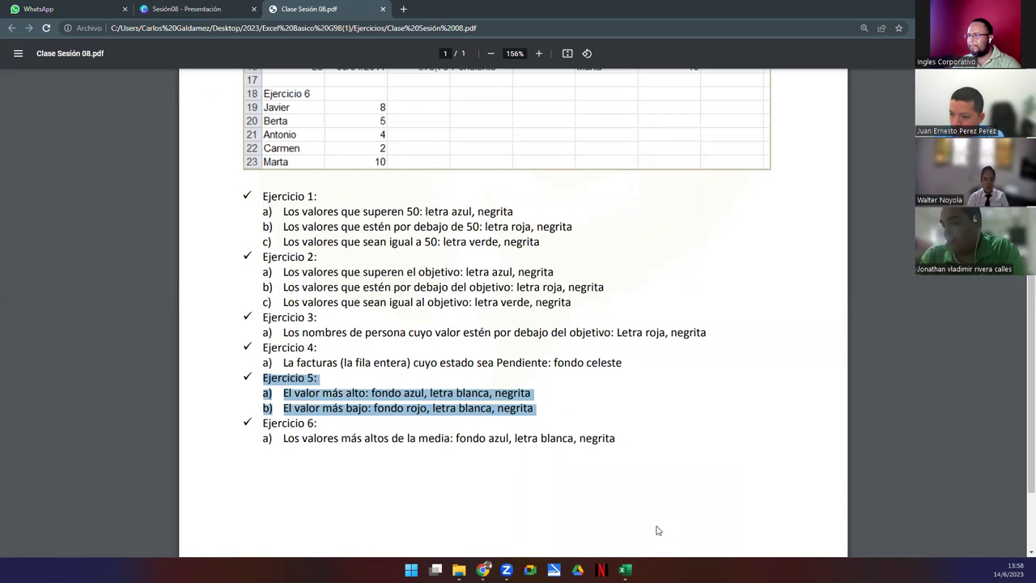
mouse_move(628, 559)
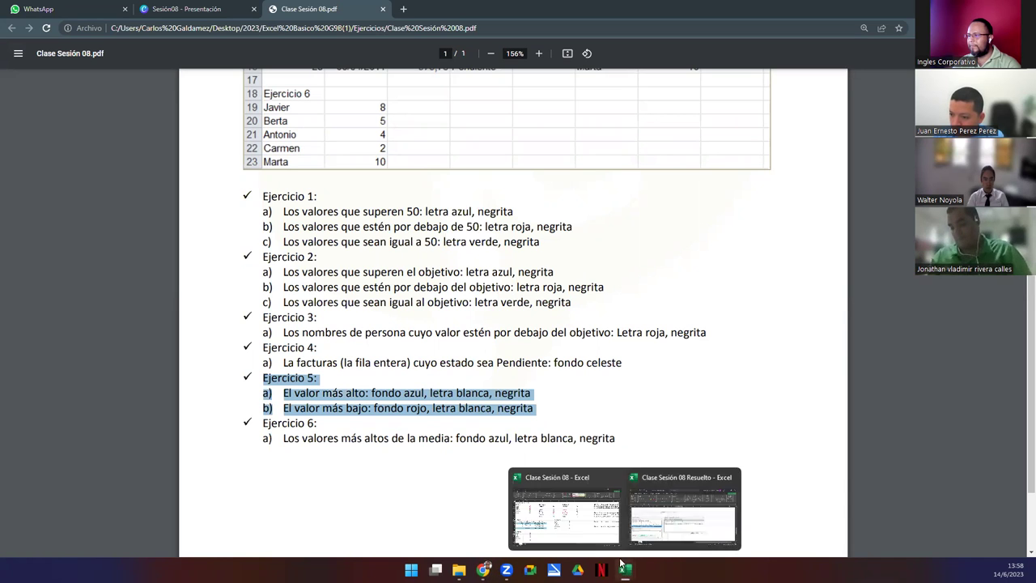
left_click(590, 519)
left_click(796, 418)
key("ctrl+v")
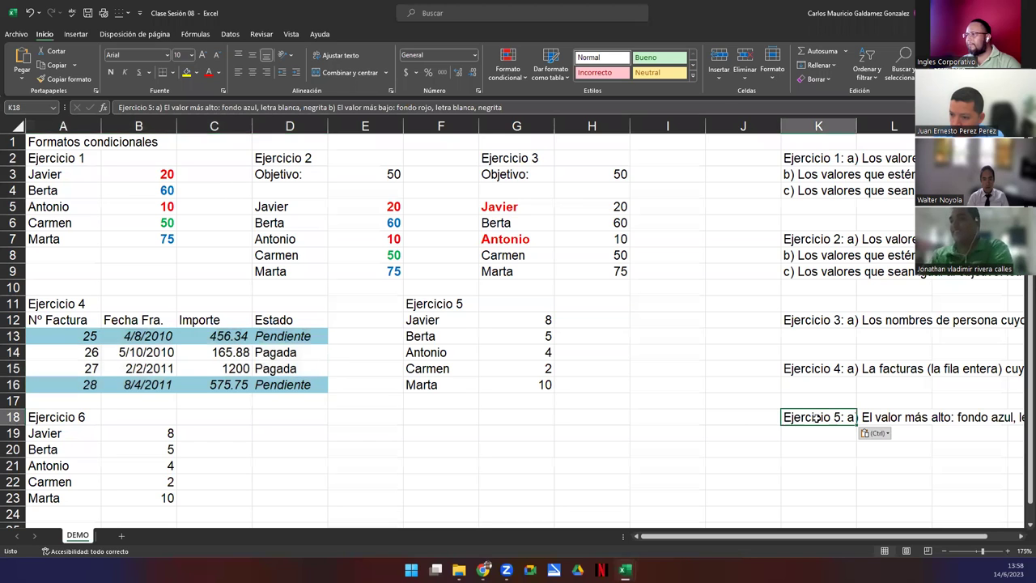
- Move the part b) text, "El valor más bajo: fondo rojo, letra blanca, negrita", from K18 into K19
left_click_drag(328, 108, 538, 111)
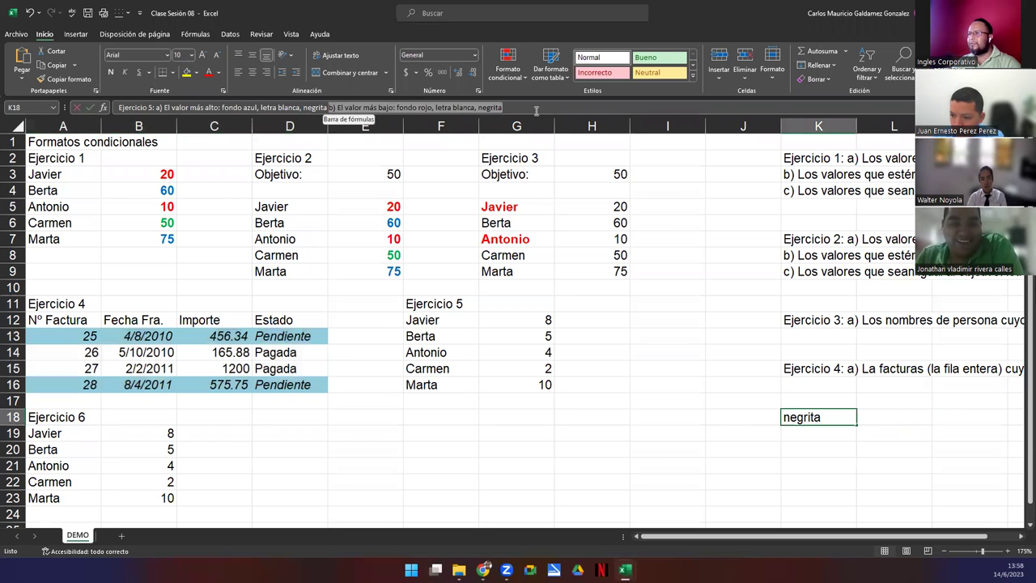
key("ctrl+x")
key("Return")
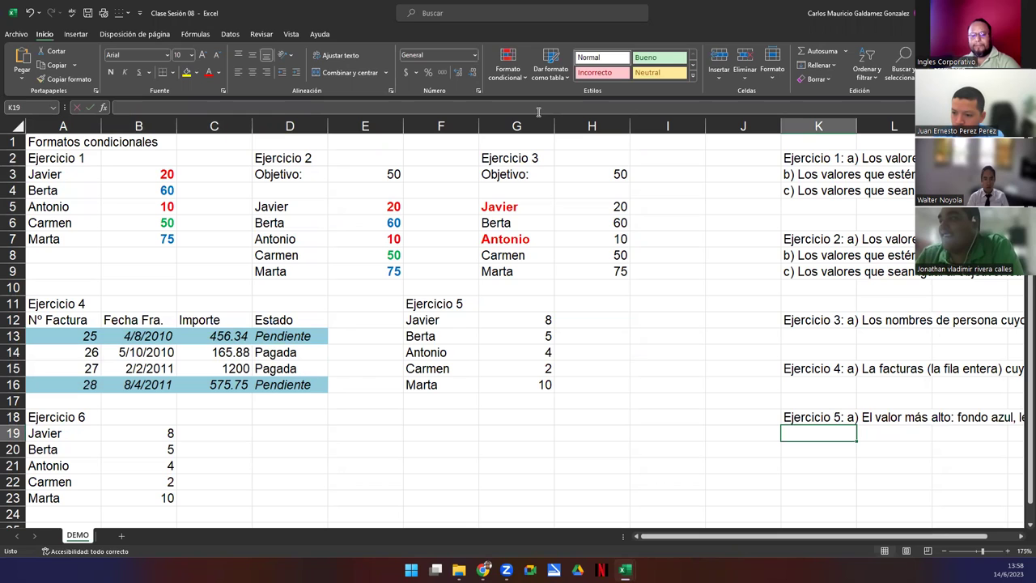
key("ctrl+v")
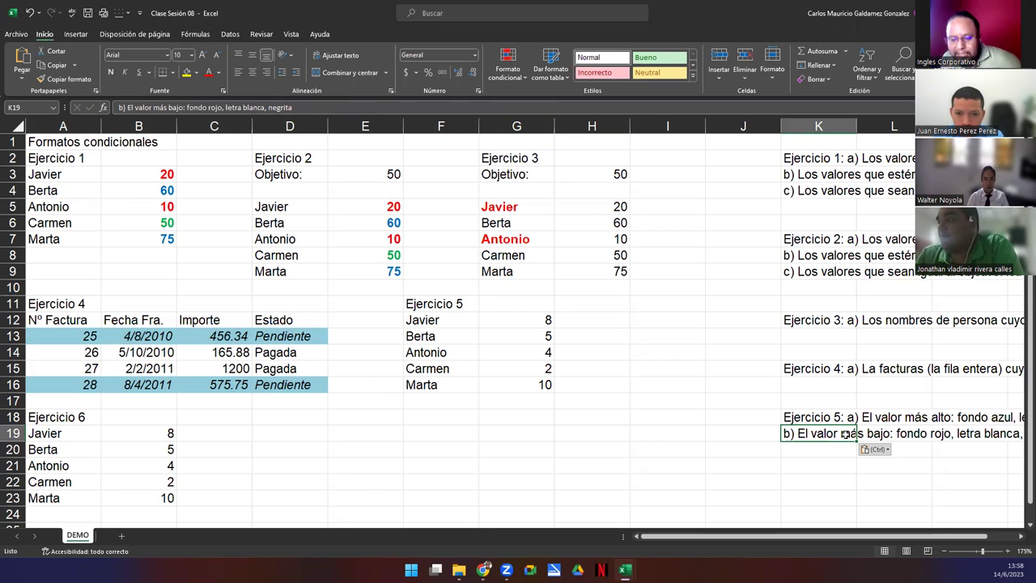
key("Up")
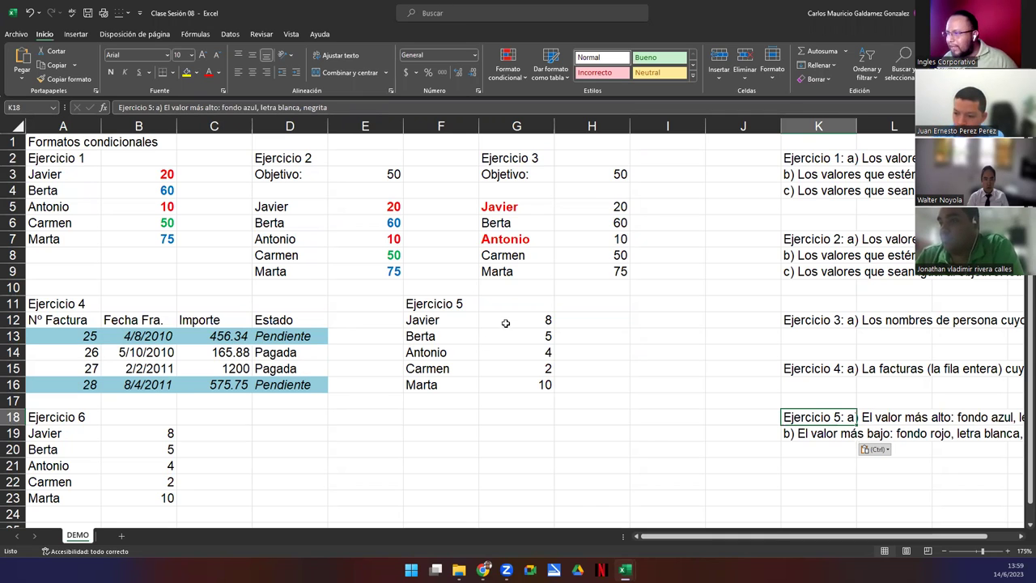
- Select the Ejercicio 5 values G12:G16 and look through the available conditional formatting rule categories
left_click_drag(505, 322, 503, 387)
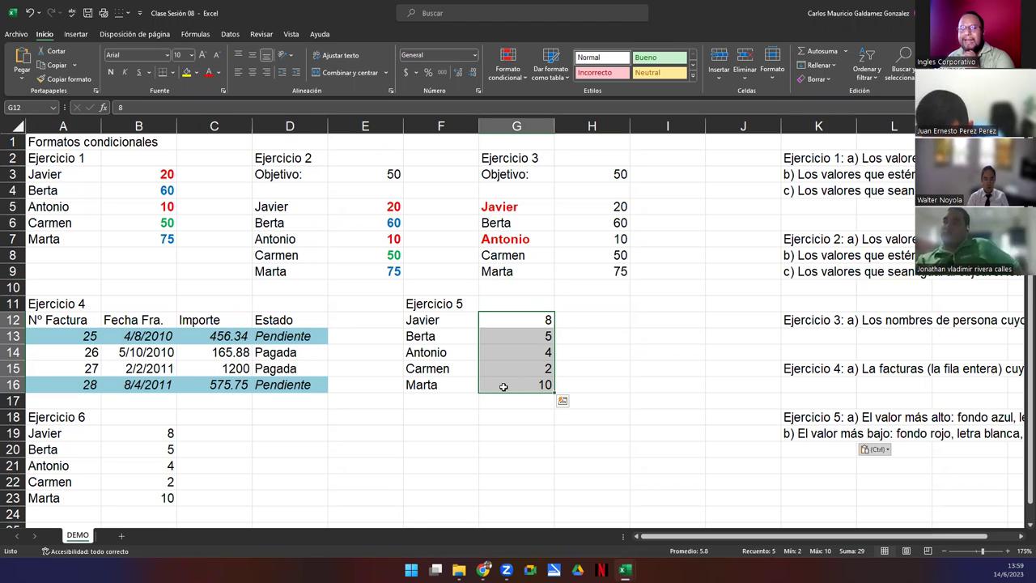
left_click(508, 58)
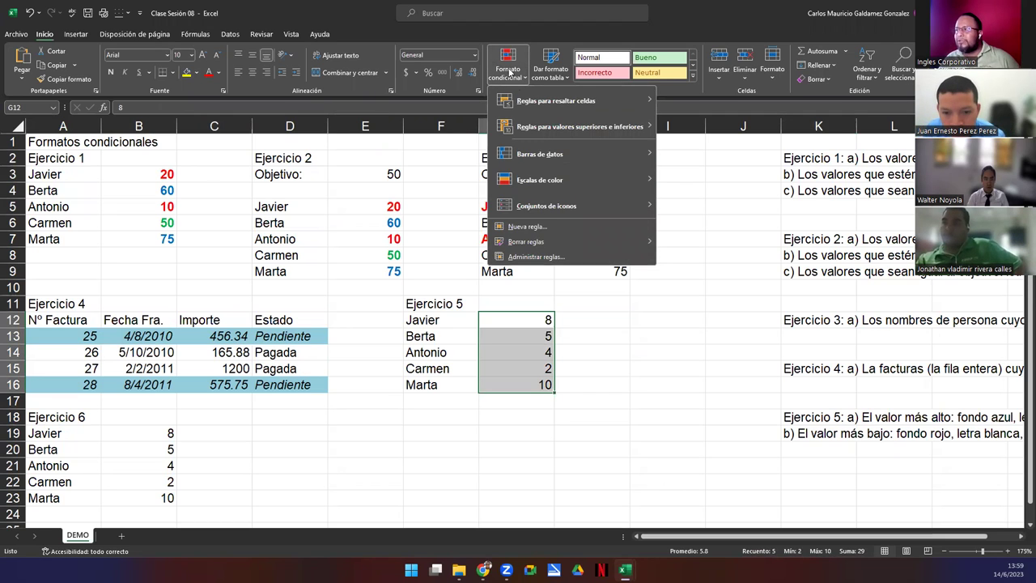
mouse_move(599, 110)
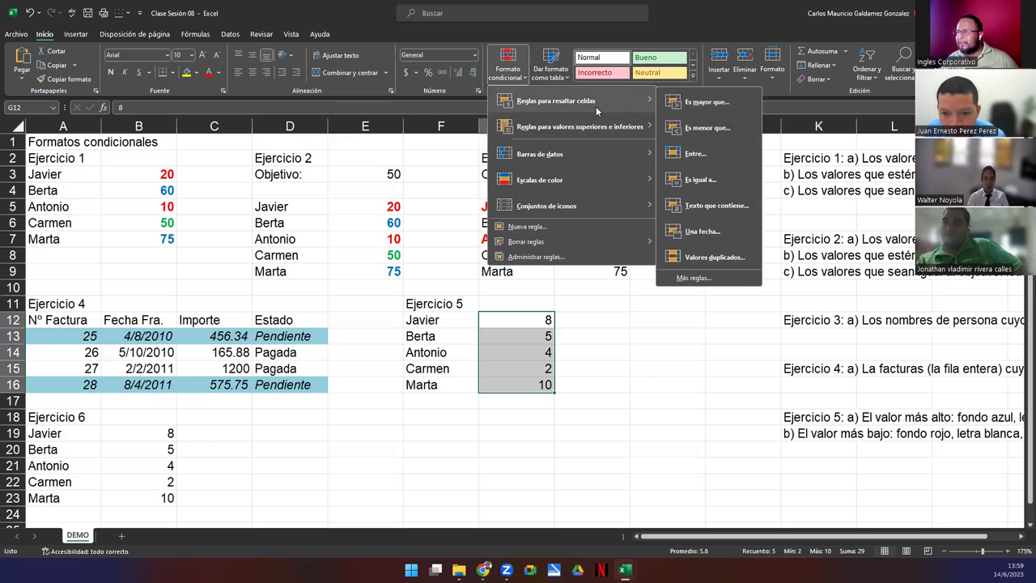
mouse_move(600, 129)
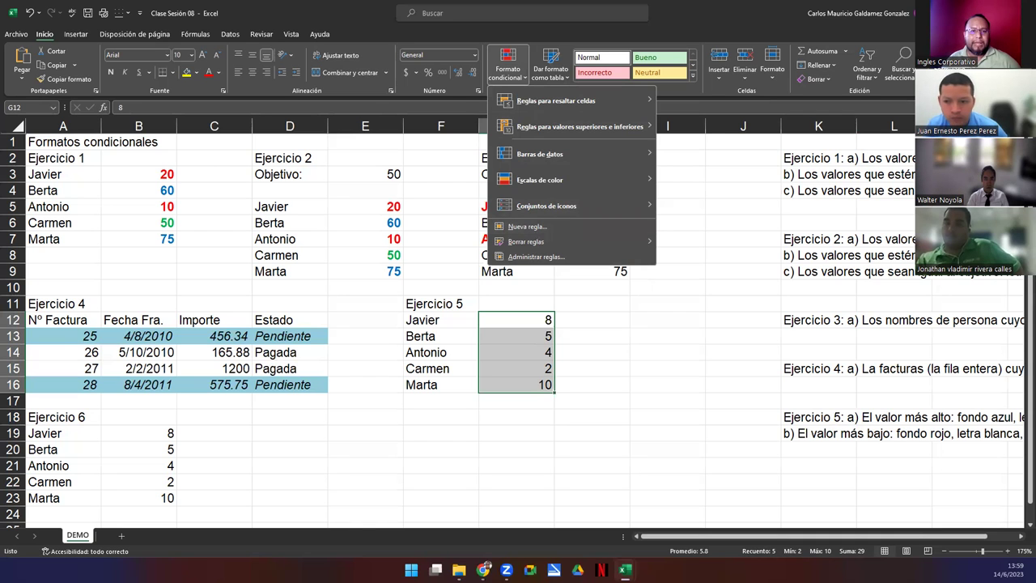
key("Escape")
scroll(518, 324, "down", 10)
scroll(519, 324, "up", 10)
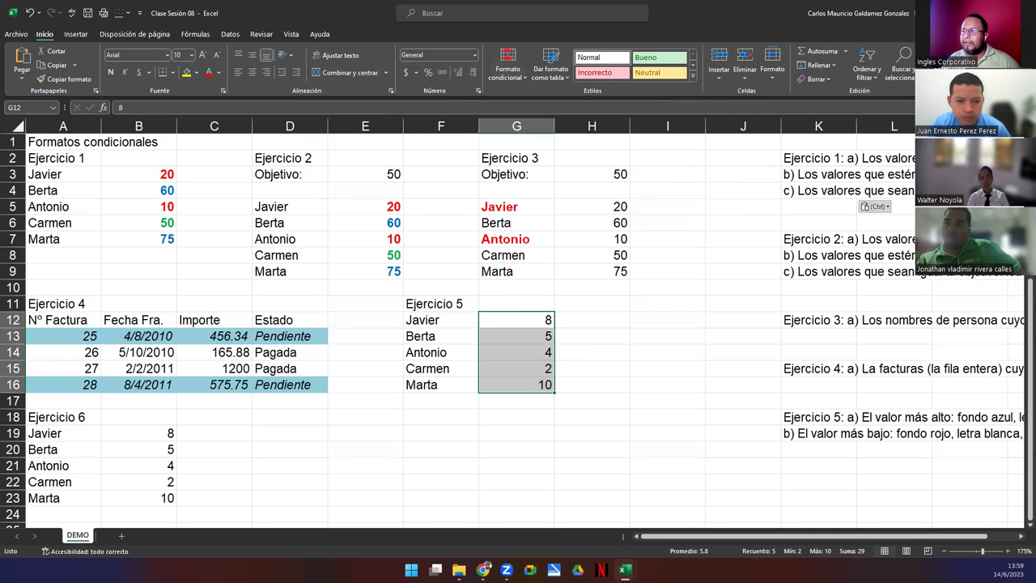
key("alt+Tab")
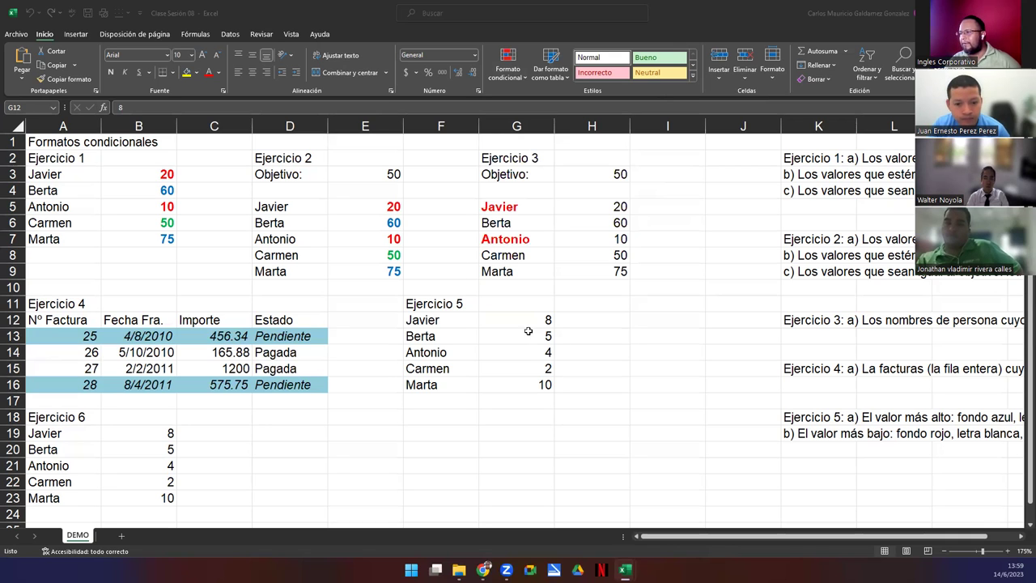
key("alt+Tab")
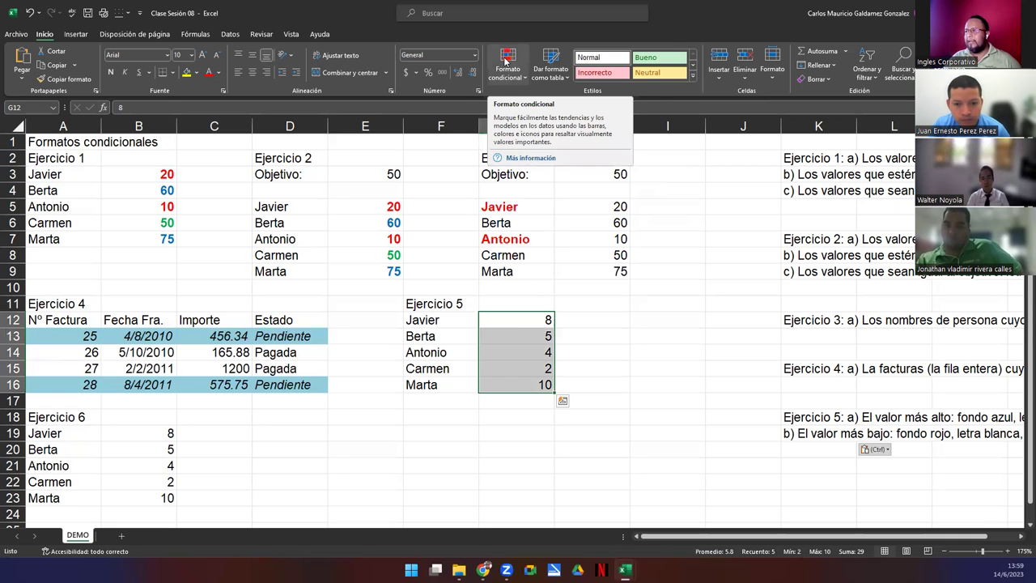
- Start a conditional formatting rule for G12:G16 based on top or bottom ranked values, set to Últimos 1
left_click(507, 60)
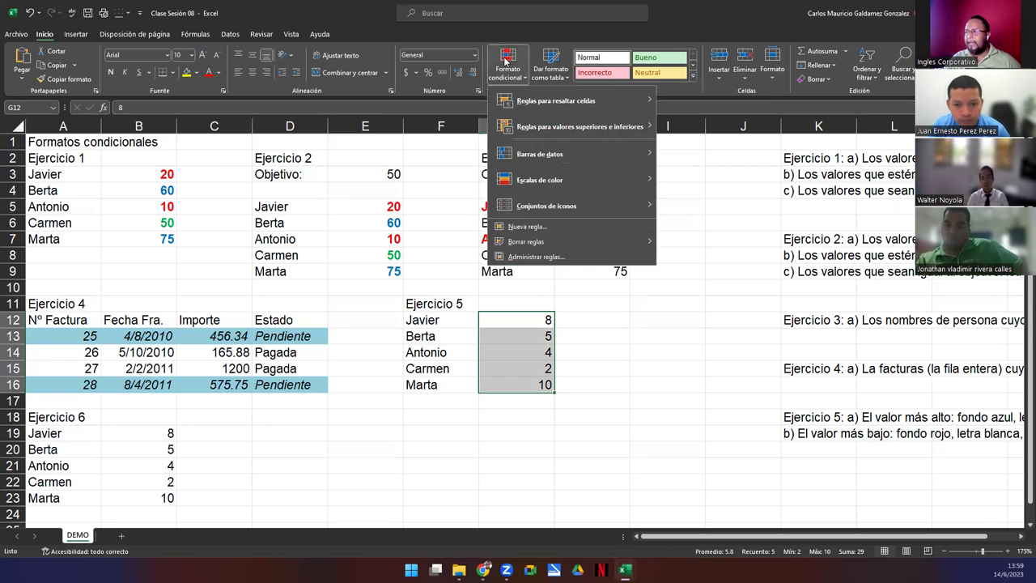
left_click(528, 227)
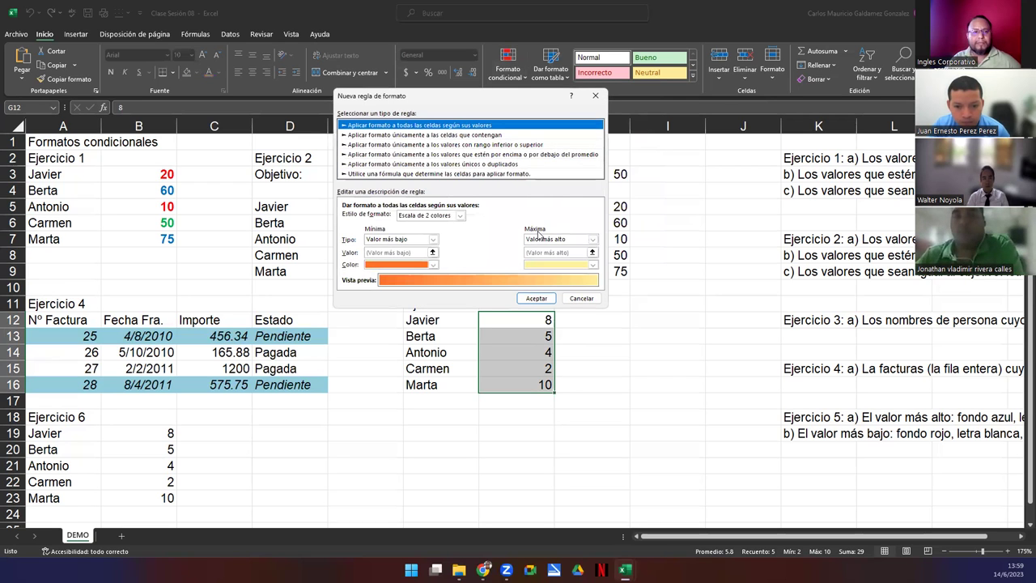
left_click(373, 146)
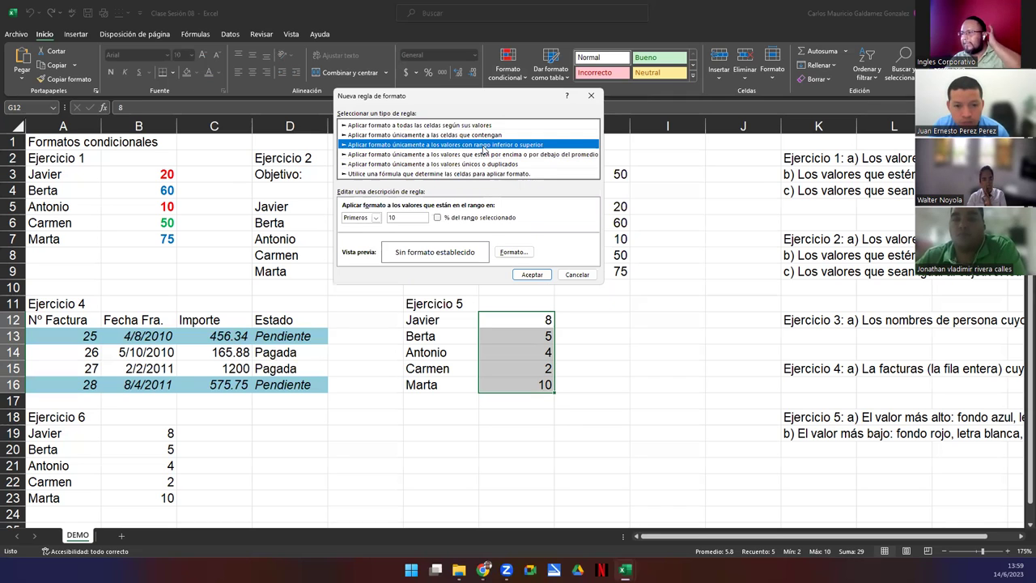
left_click(376, 219)
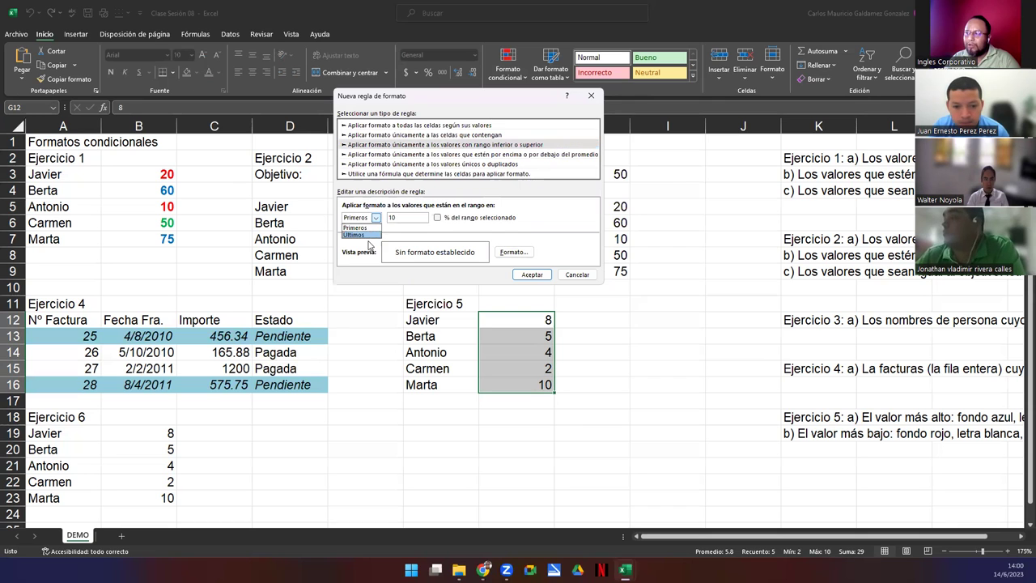
left_click(369, 235)
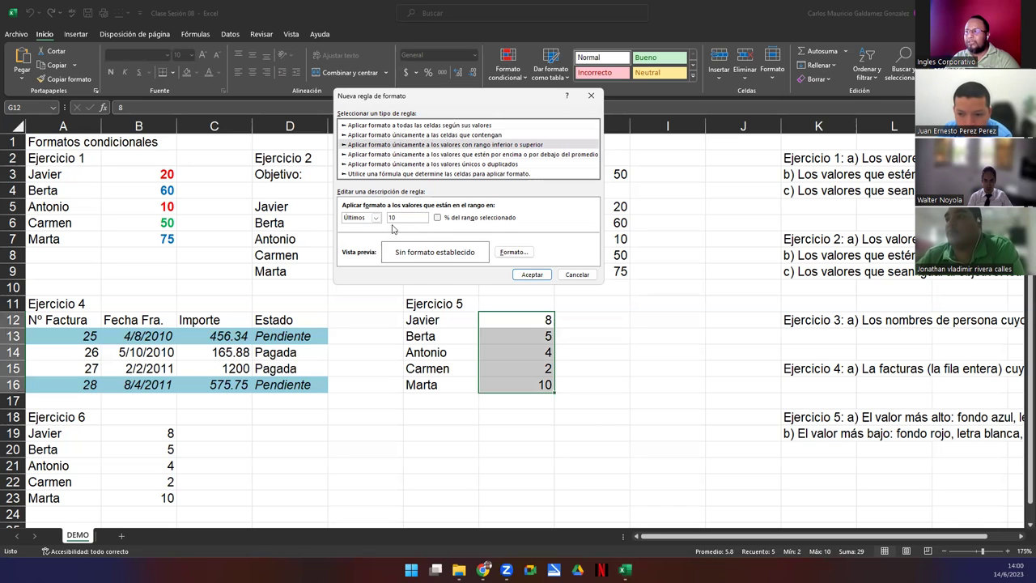
double_click(391, 217)
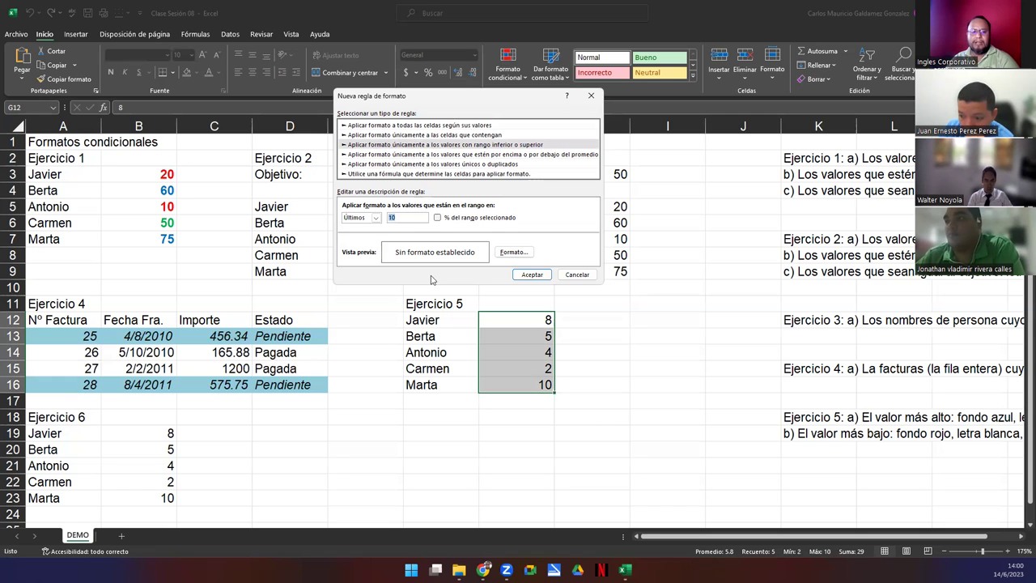
type("1")
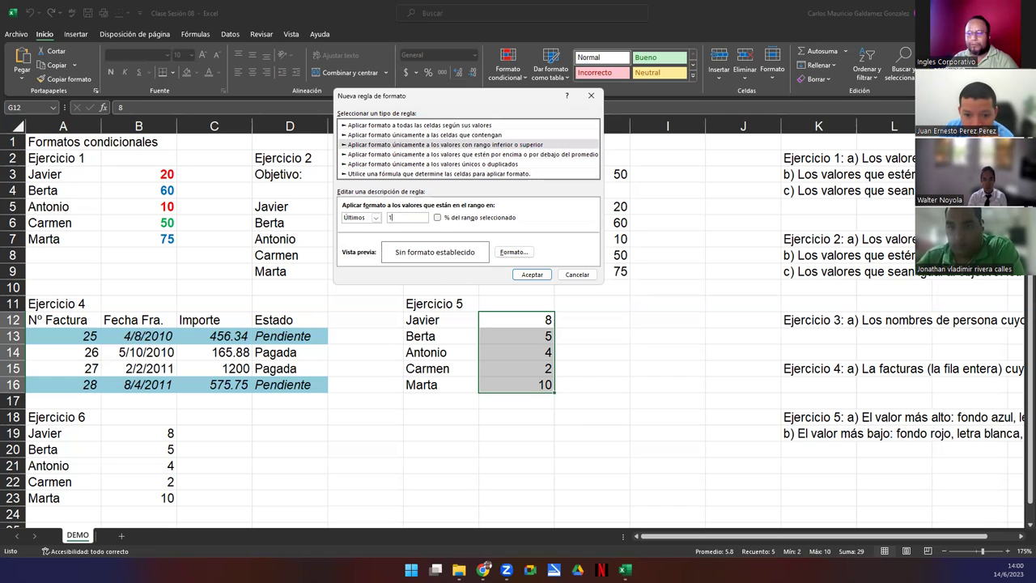
- Check the Ejercicio 5 instructions in Clase Sesión 08.pdf in Chrome and set a blue fill for the Últimos 1 rule in Excel
mouse_move(484, 569)
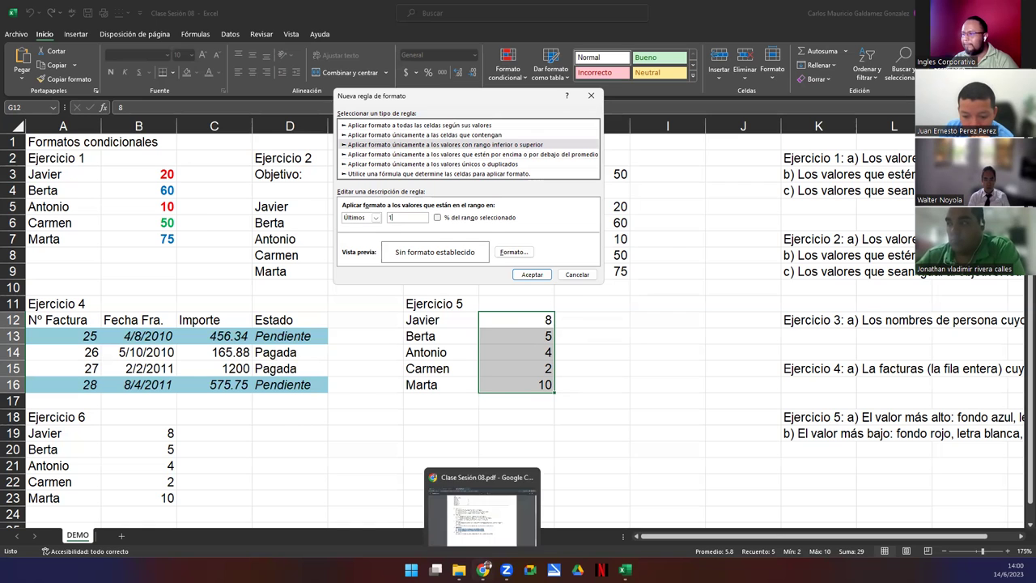
left_click(481, 506)
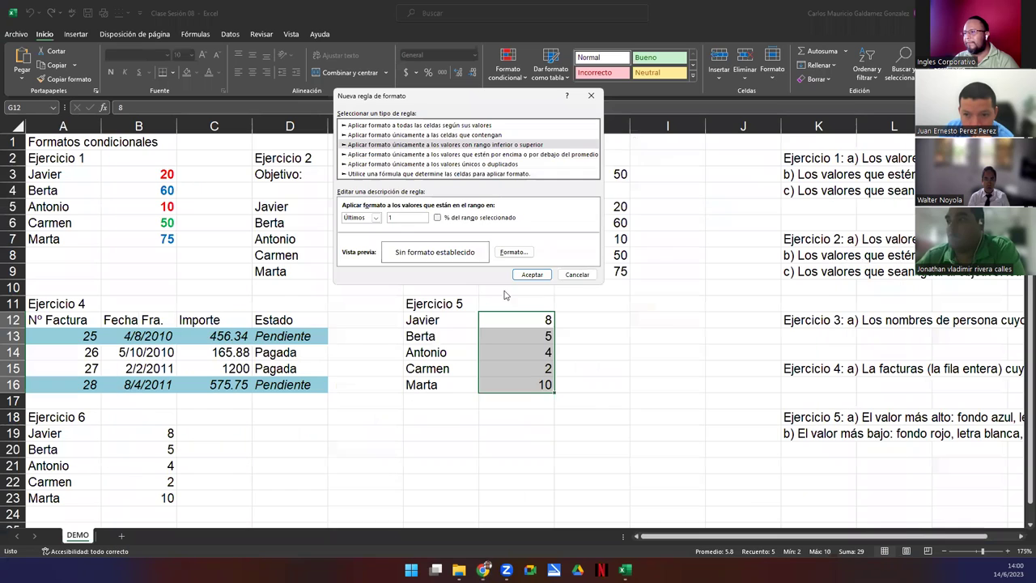
left_click(485, 567)
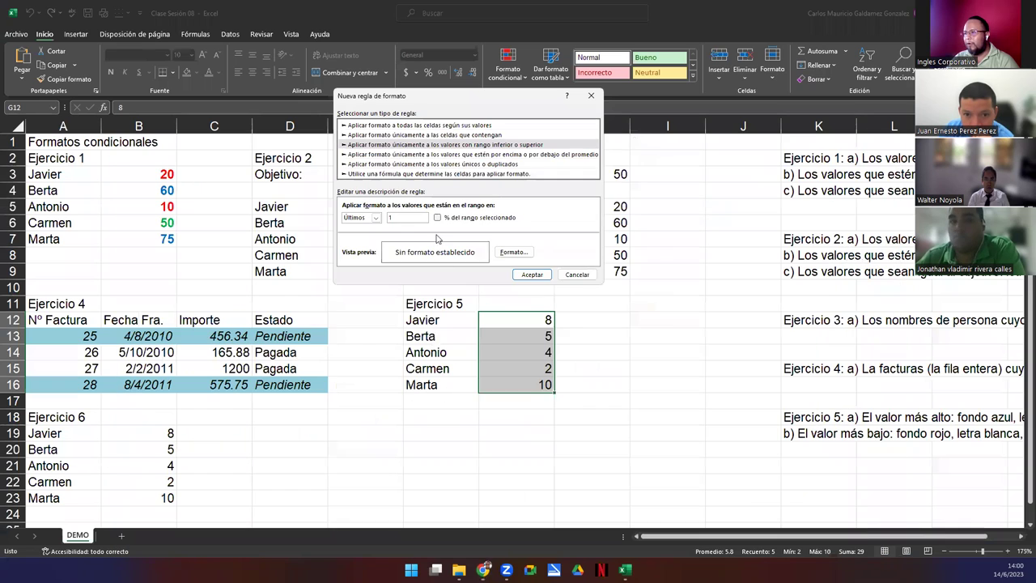
left_click(513, 252)
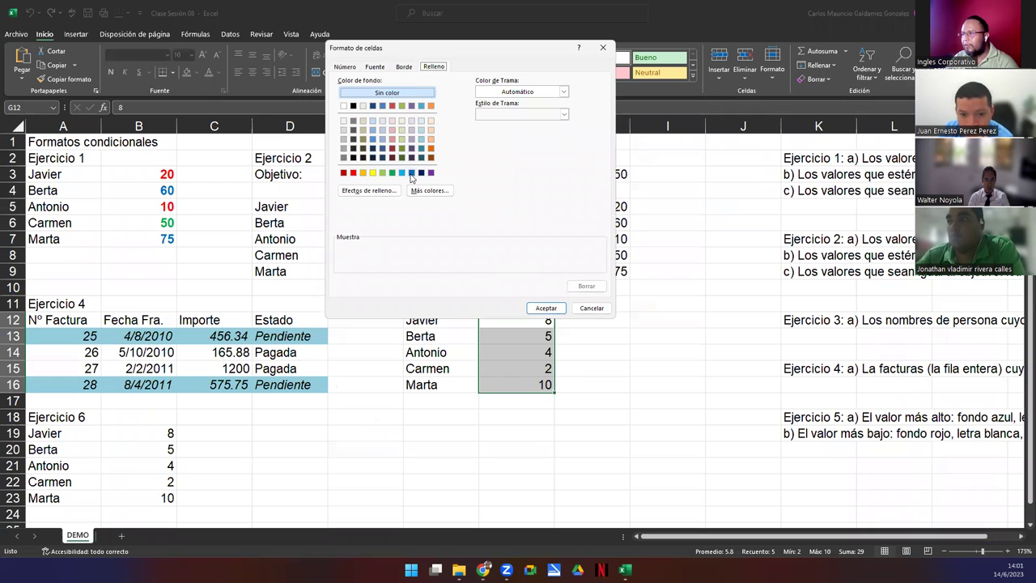
left_click(411, 174)
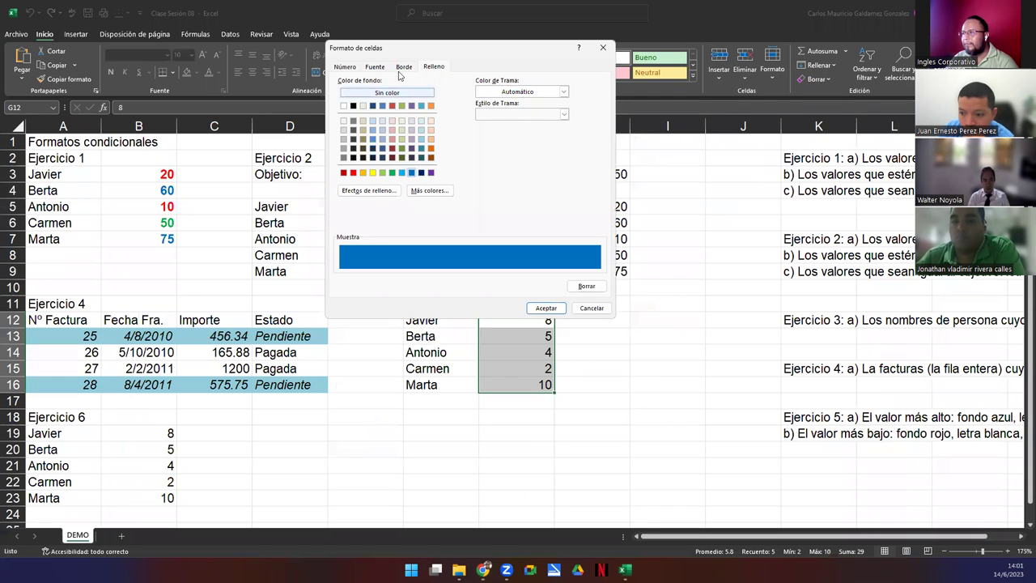
- Give the Últimos 1 rule a white, Negrita font and apply it to the Ejercicio 5 values G12:G16
left_click(361, 70)
left_click(373, 68)
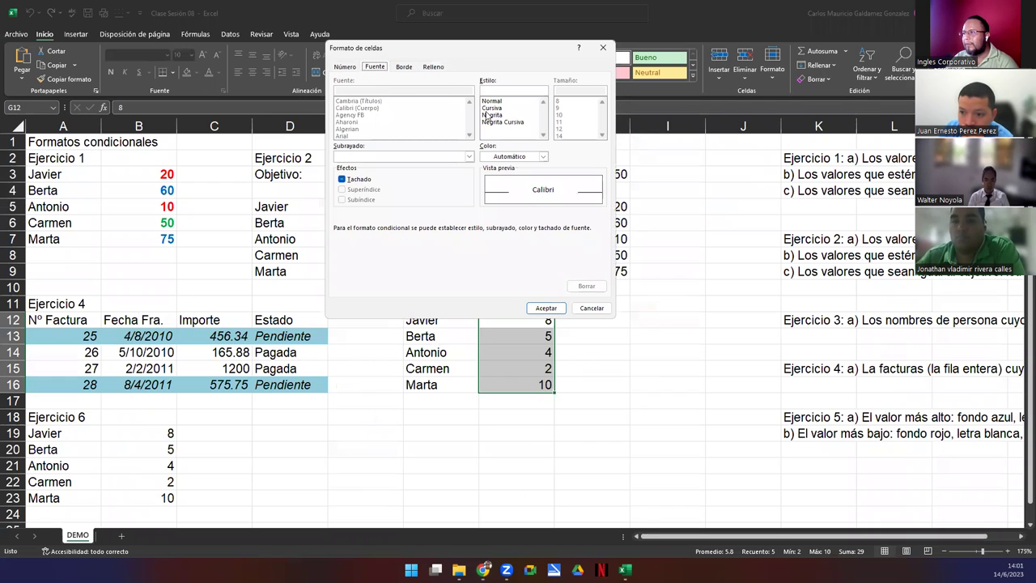
left_click(543, 157)
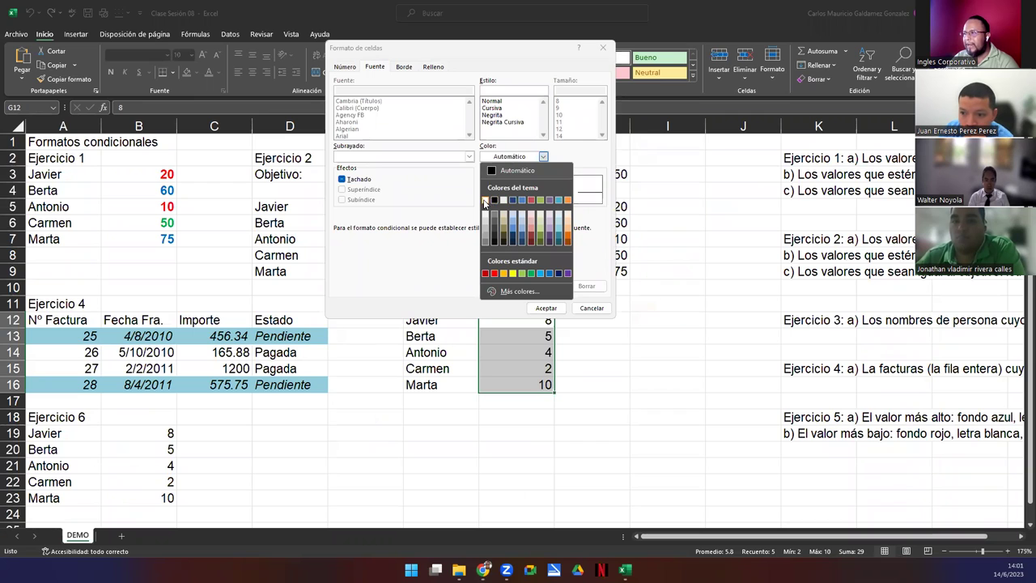
left_click(484, 201)
left_click(494, 115)
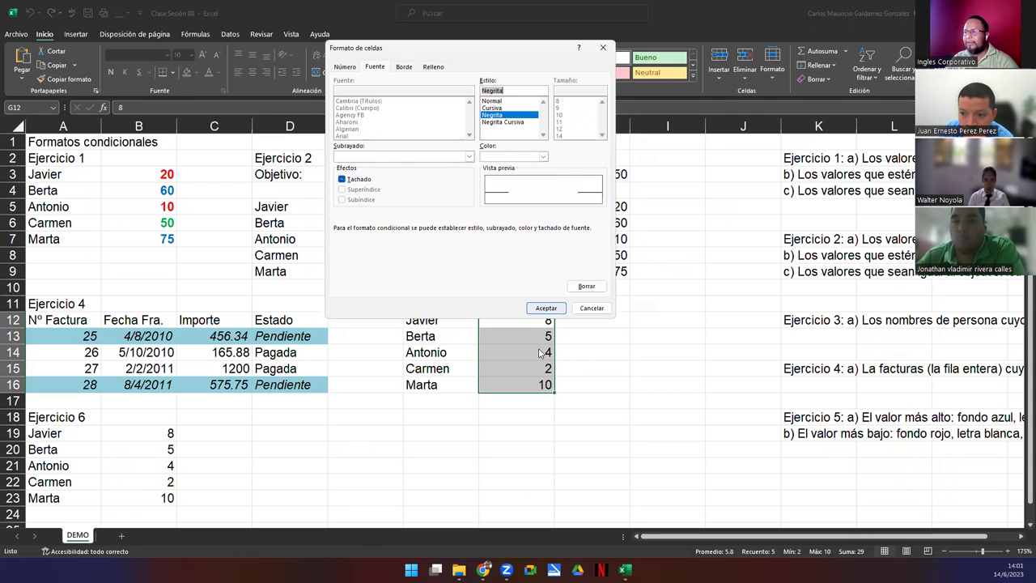
left_click(554, 309)
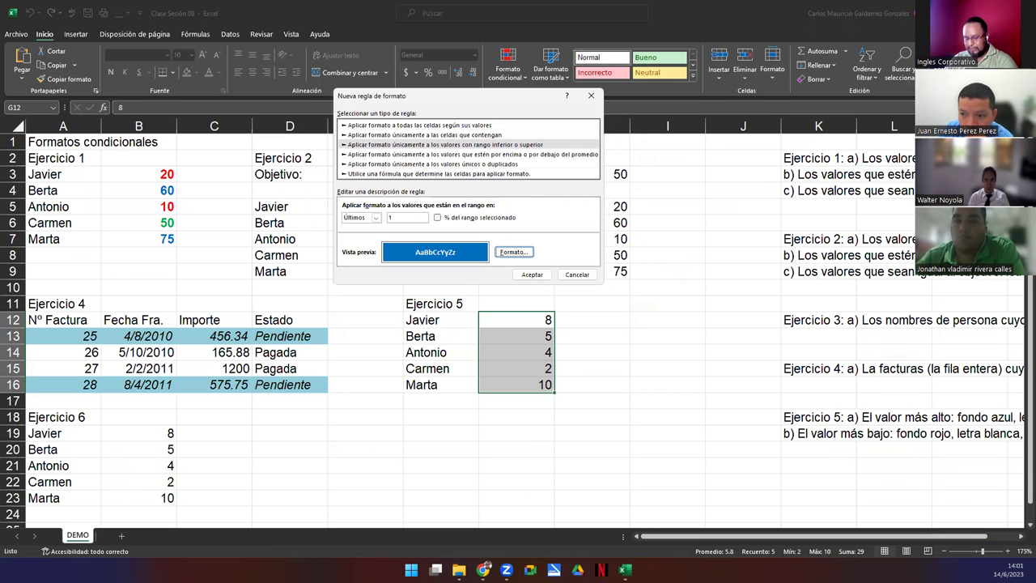
key("Return")
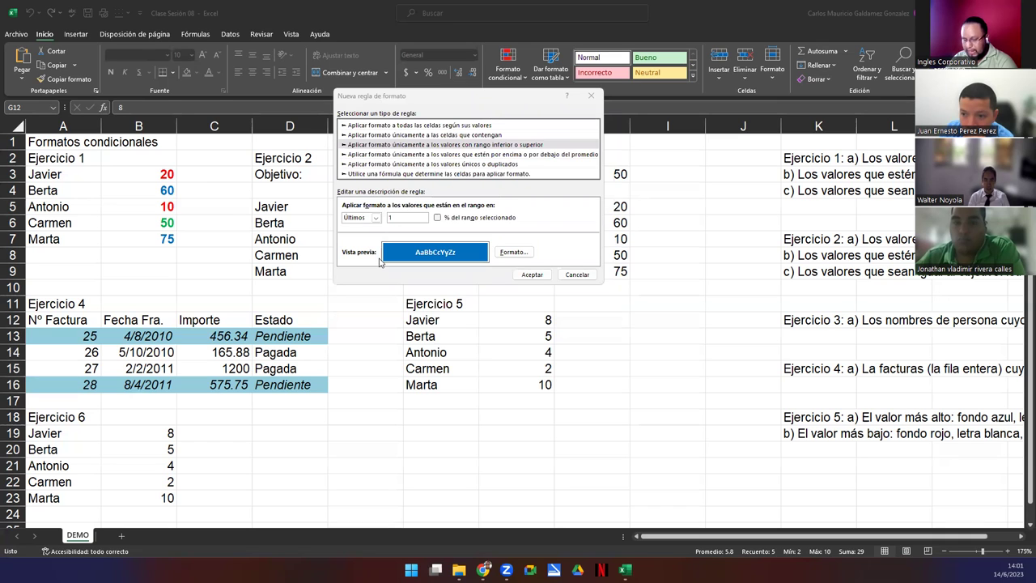
left_click(534, 277)
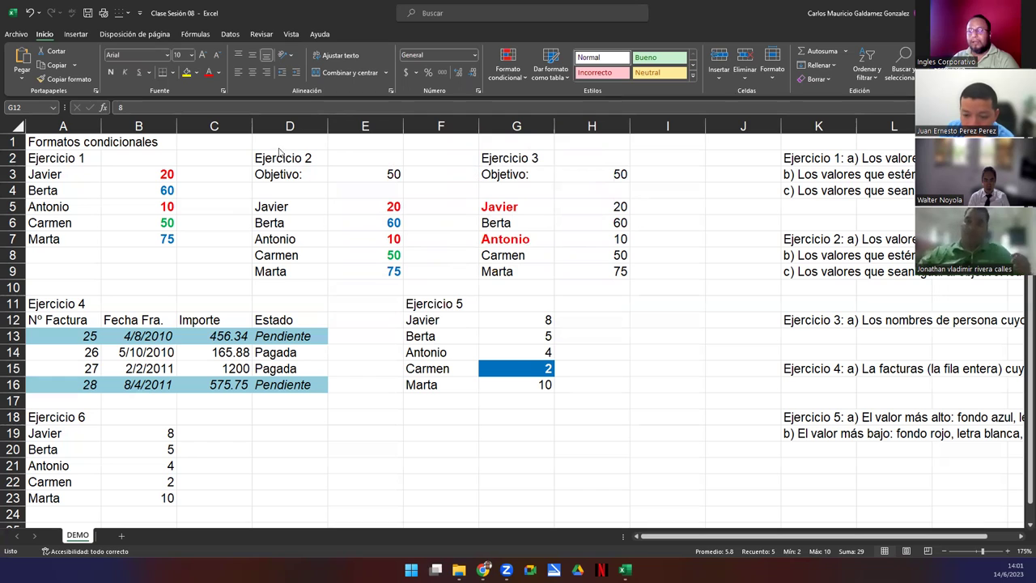
- Open the conditional formatting rules manager for the Ejercicio 5 values G12:G16
left_click(528, 334)
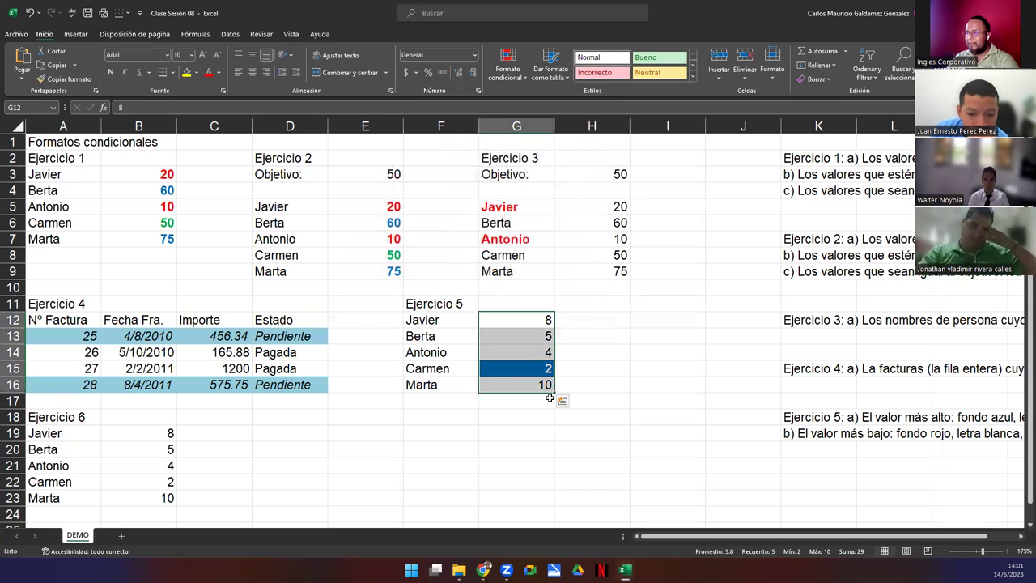
left_click(509, 64)
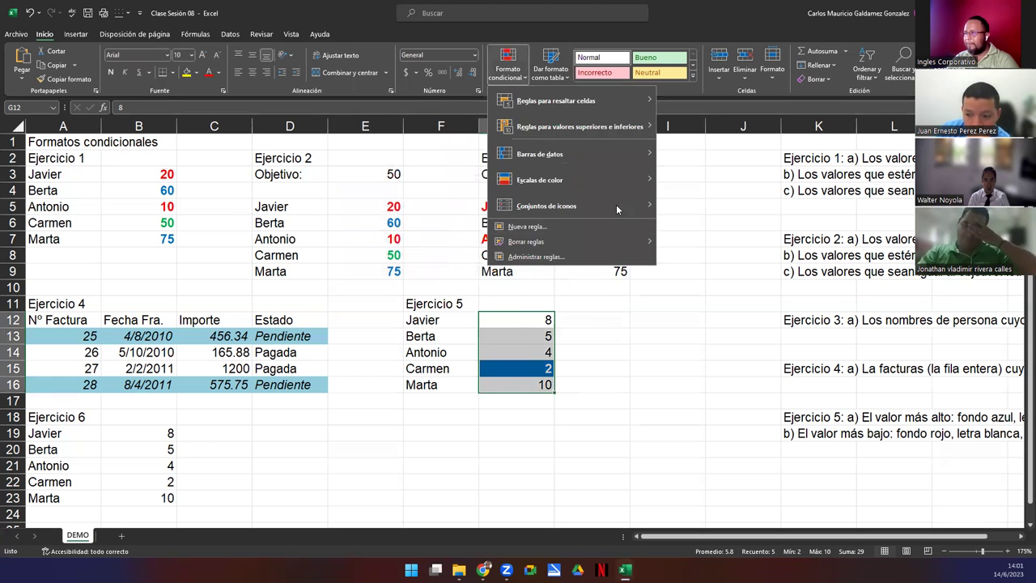
left_click(550, 258)
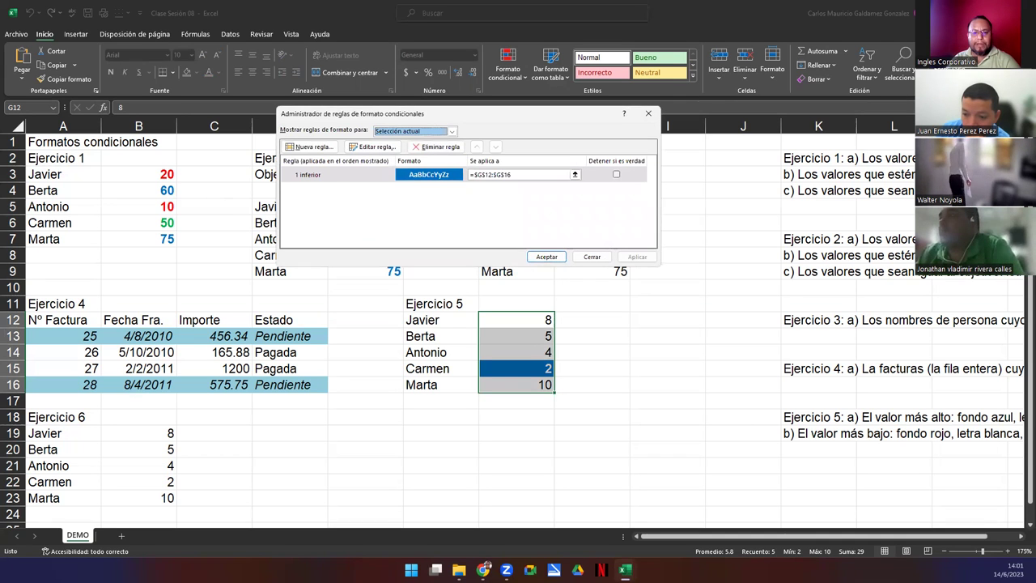
- Check the fill colour required by Ejercicio 5 part b) in Clase Sesión 08.pdf in Chrome and return to the rule in Excel
key("alt+Tab")
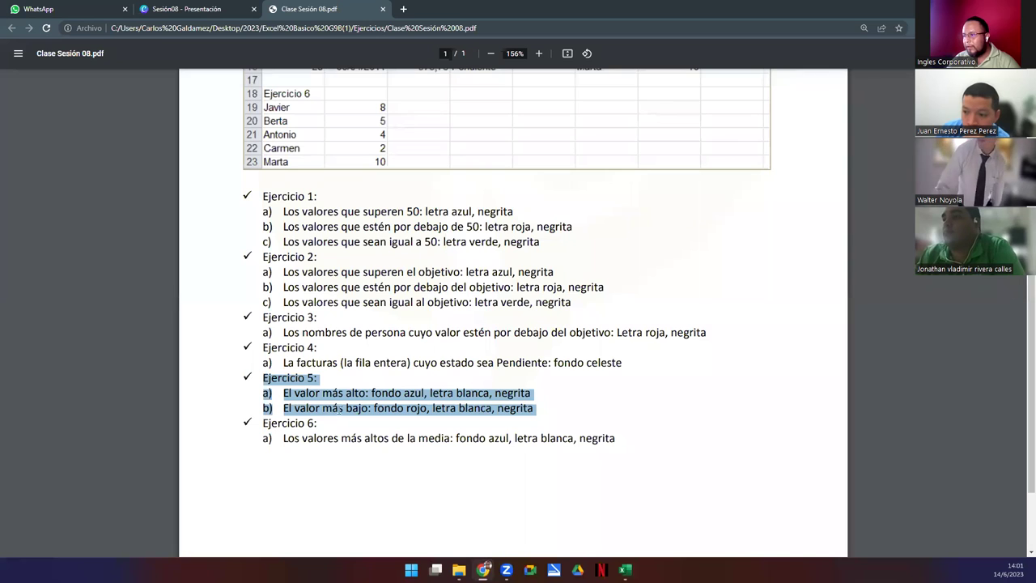
left_click(405, 412)
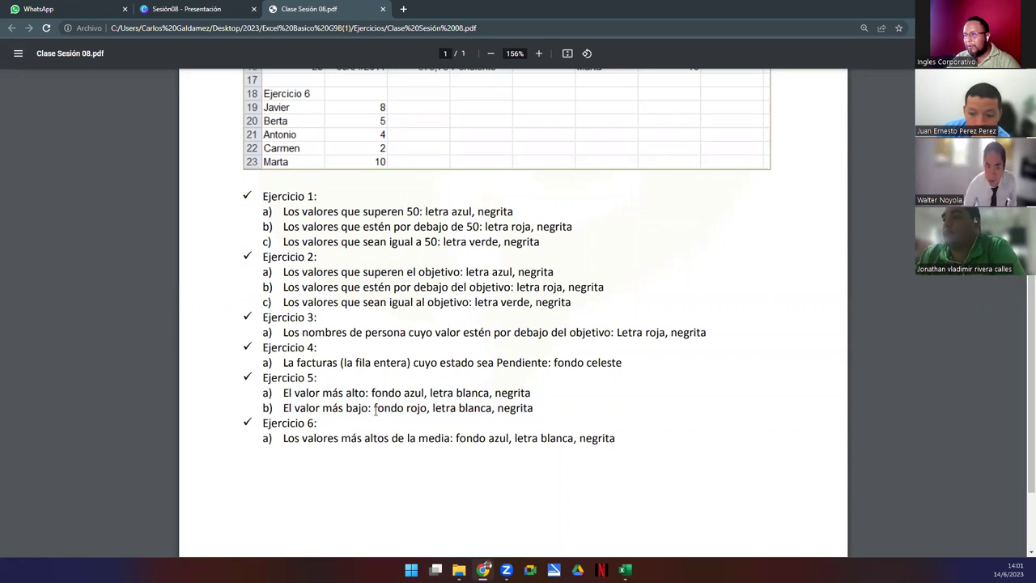
left_click_drag(374, 409, 427, 411)
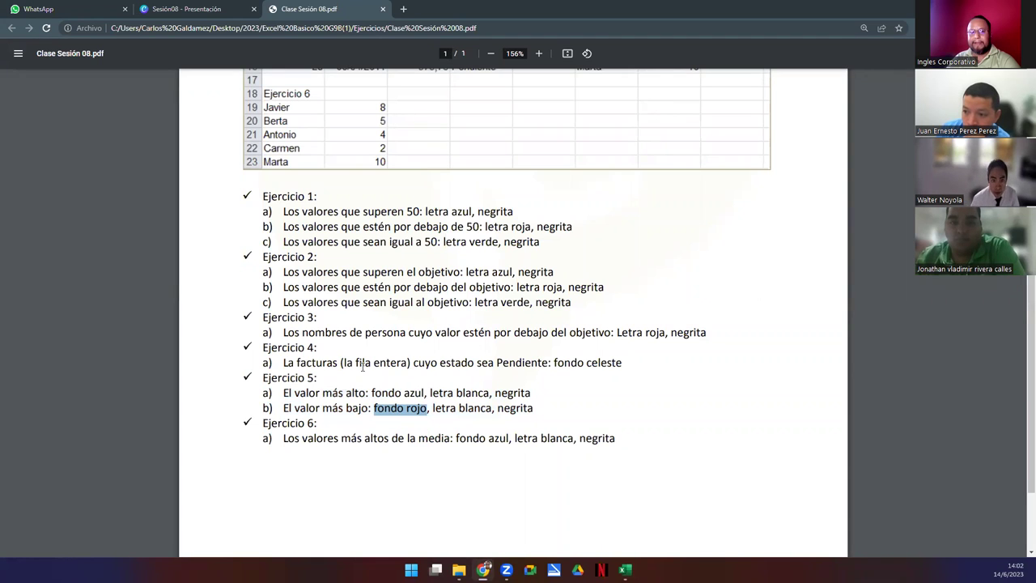
key("alt+Tab")
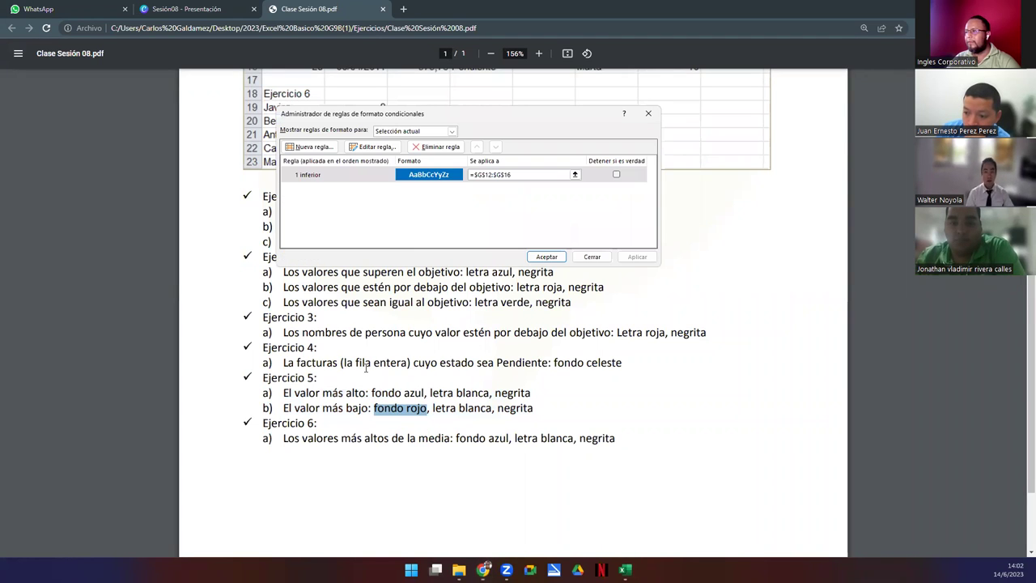
left_click(344, 180)
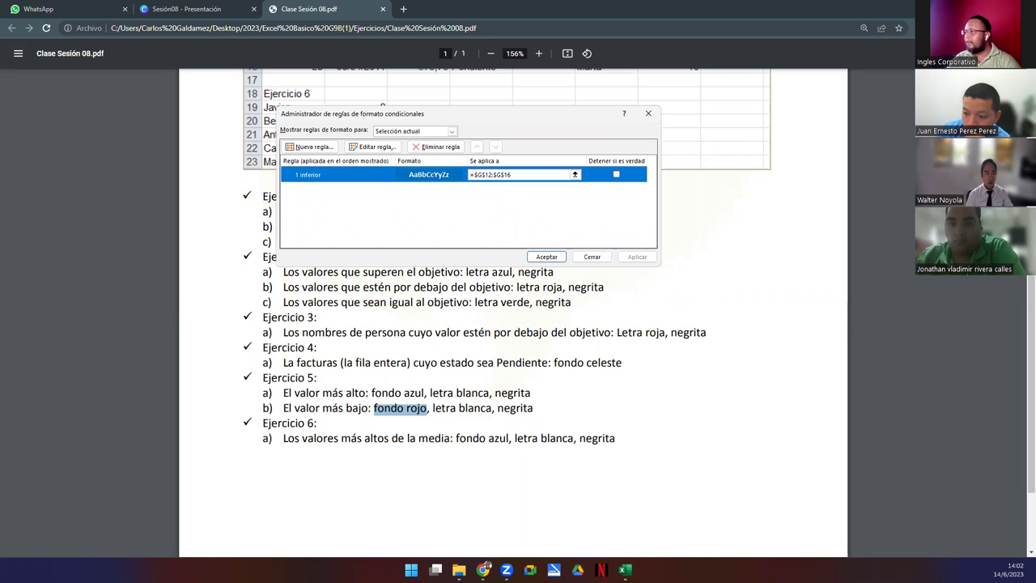
left_click_drag(568, 9, 568, 187)
key("alt+Tab")
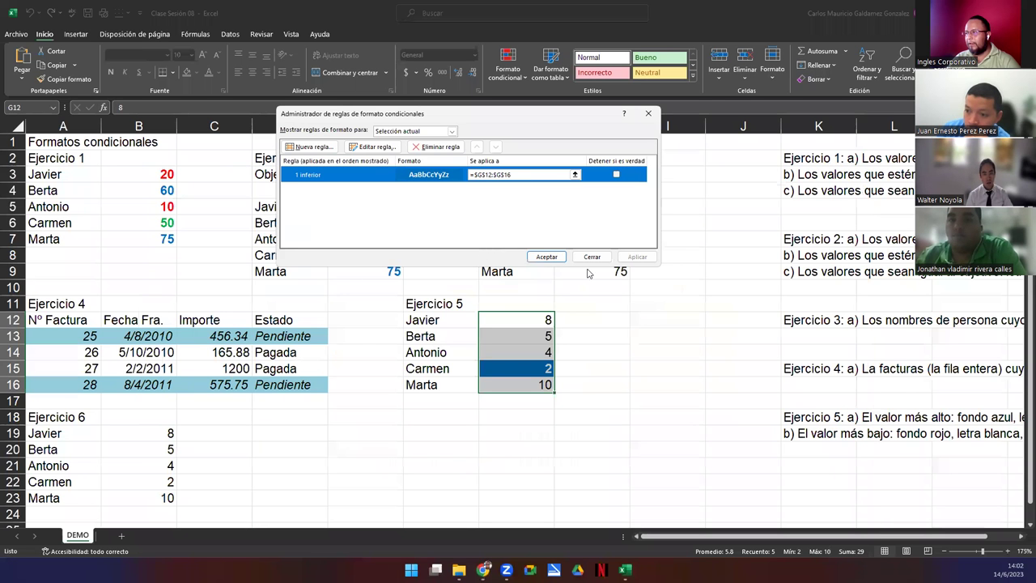
- Change the fill of the lowest-value rule for G12:G16 to red and apply the change
left_click(373, 148)
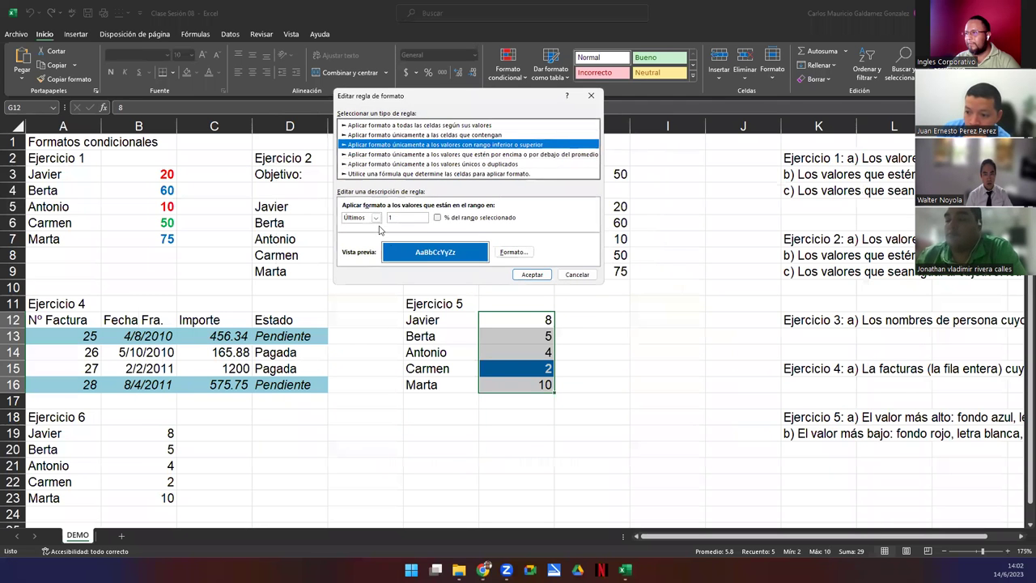
left_click(513, 255)
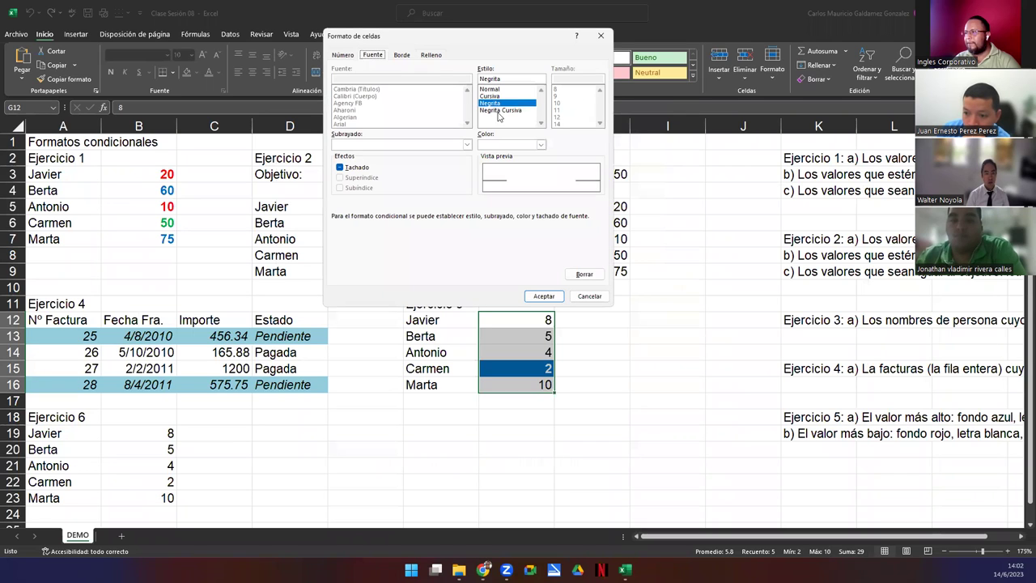
left_click(430, 56)
left_click(350, 161)
left_click(544, 296)
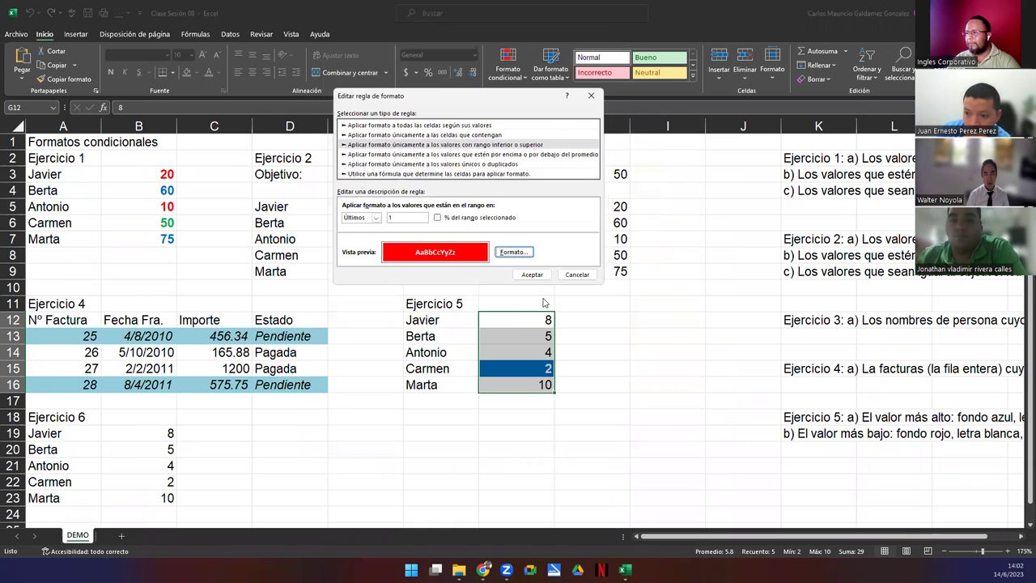
left_click(533, 273)
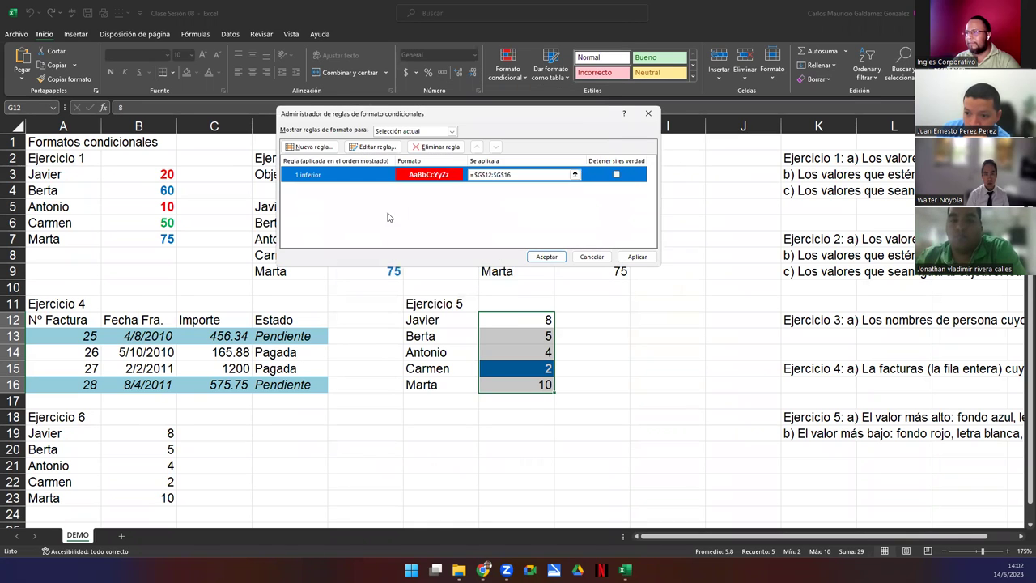
key("alt+a")
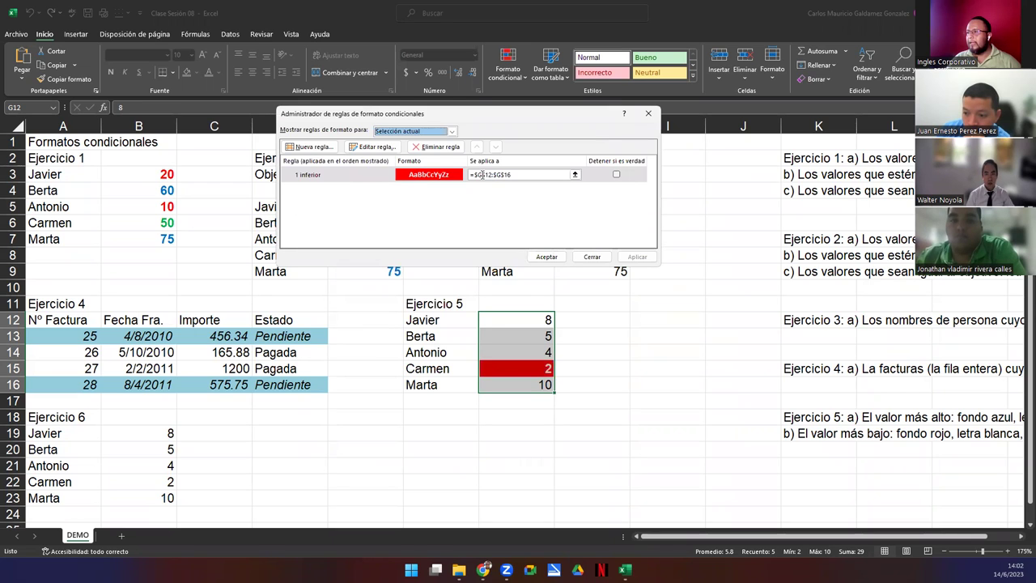
- Reopen the lowest-value rule to examine its Primeros and Últimos ranking options, keeping Últimos
double_click(320, 178)
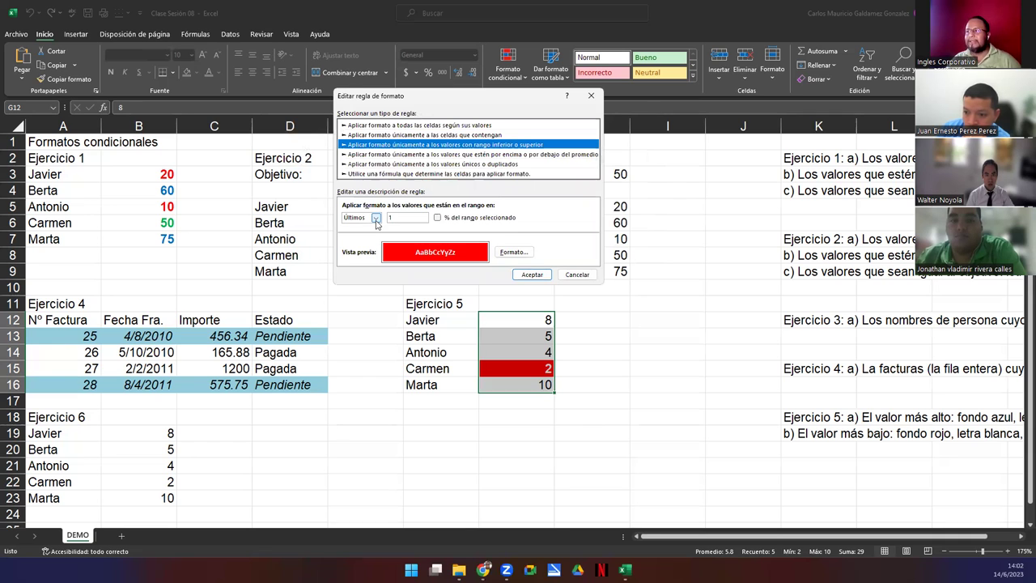
left_click(375, 218)
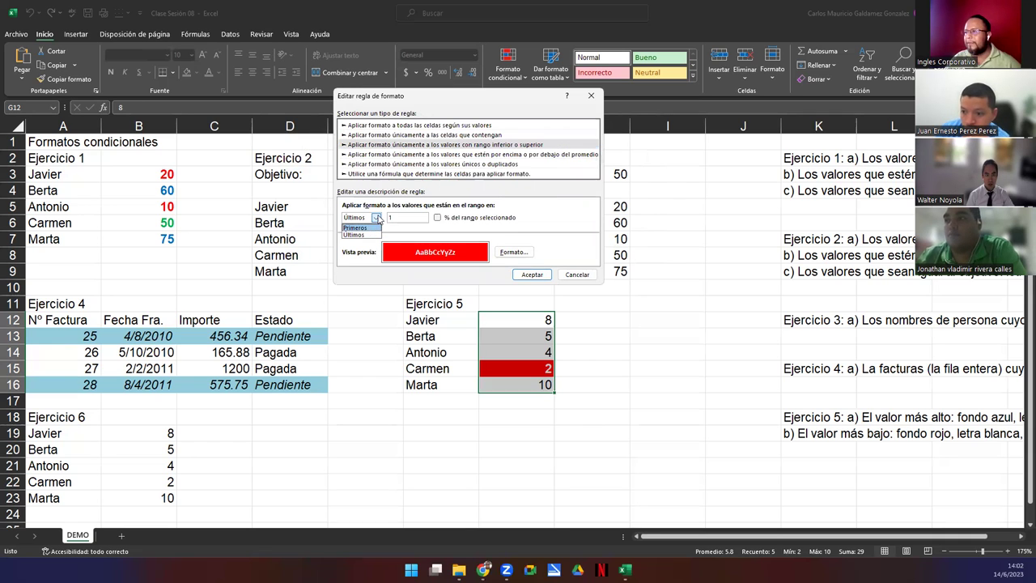
left_click(378, 220)
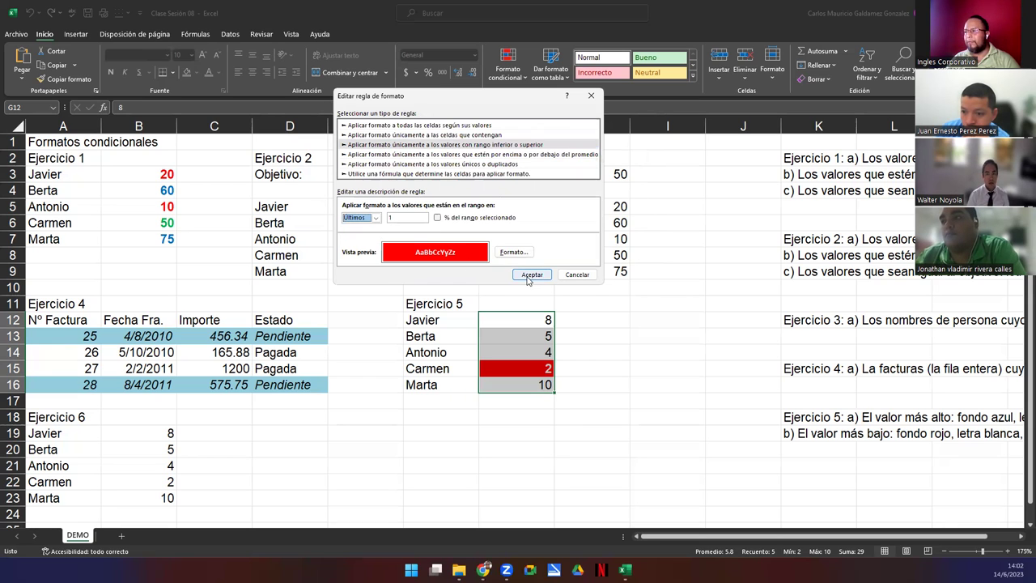
left_click(527, 276)
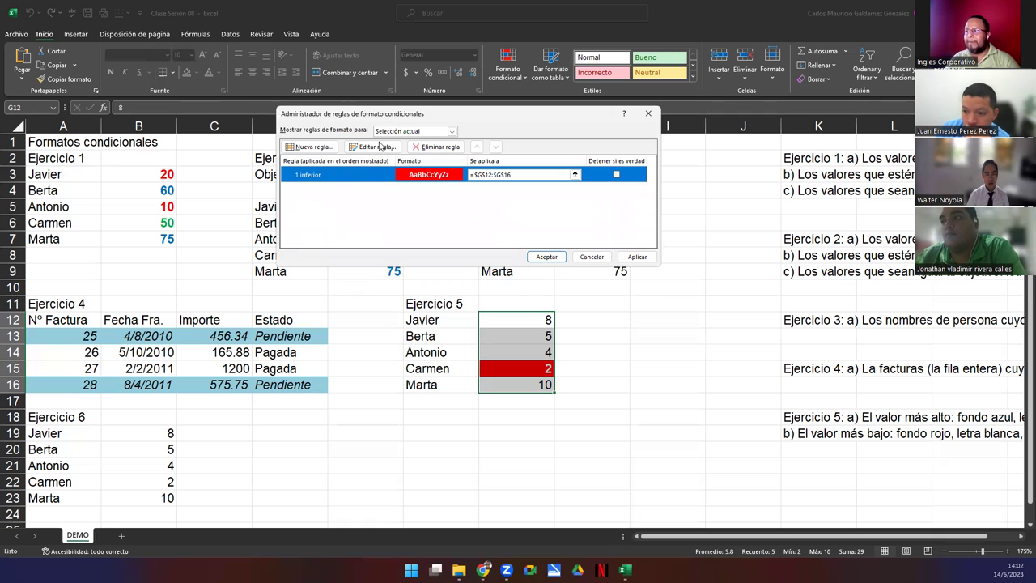
- Start a new top/bottom-rank formatting rule for the Ejercicio 5 values G12:G16, targeting Primeros with a rank of 1
left_click(294, 149)
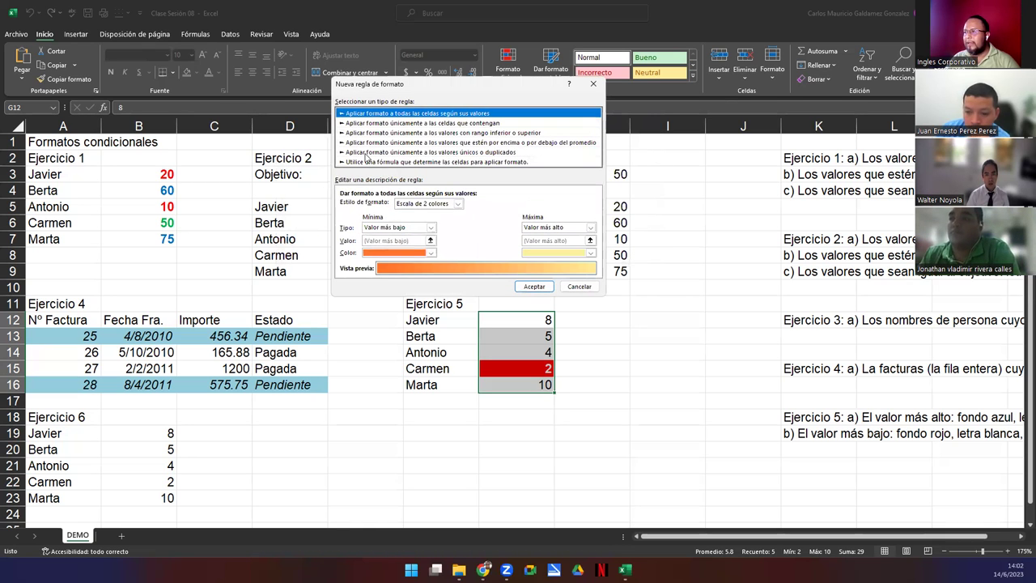
left_click(366, 143)
left_click(366, 133)
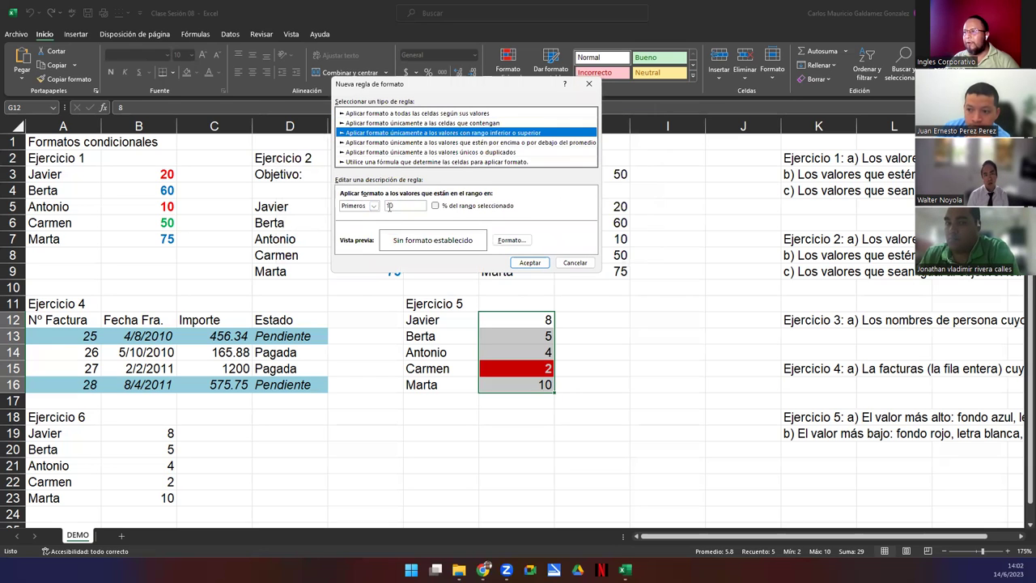
left_click(406, 205)
key("BackSpace")
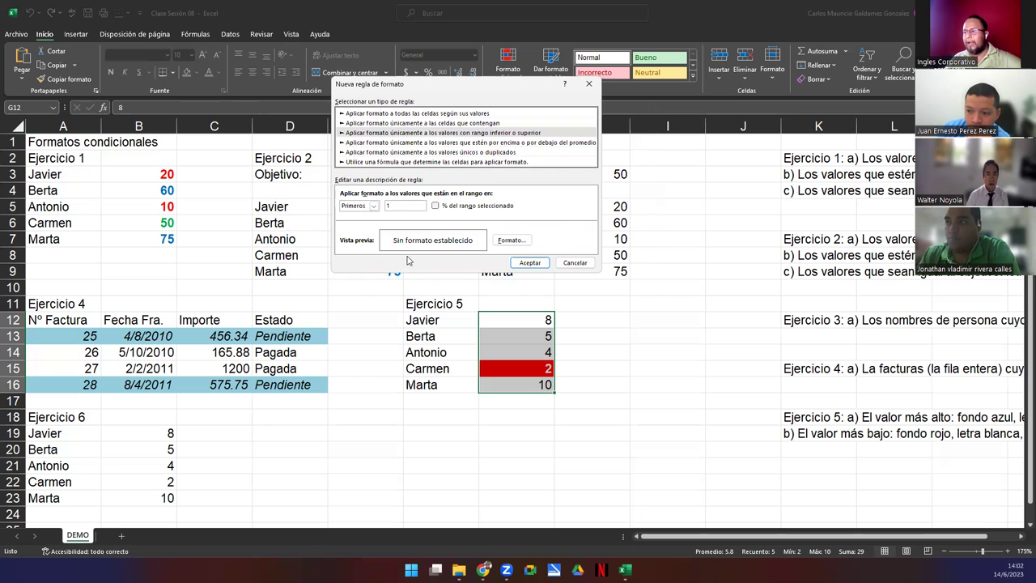
left_click(374, 205)
left_click(360, 213)
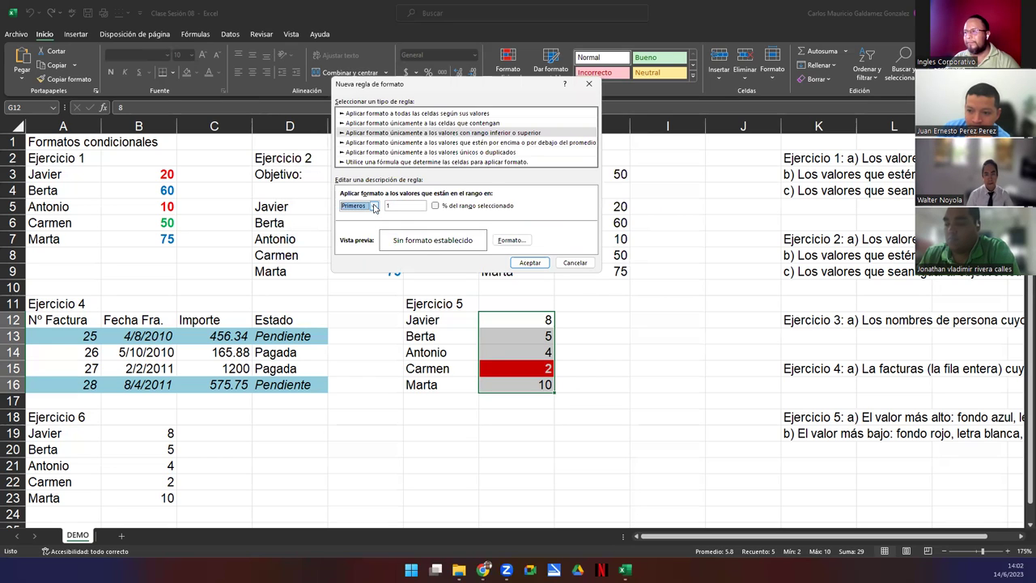
- Give the highest-value rule a blue fill with bold (Negrita) white font
left_click(512, 241)
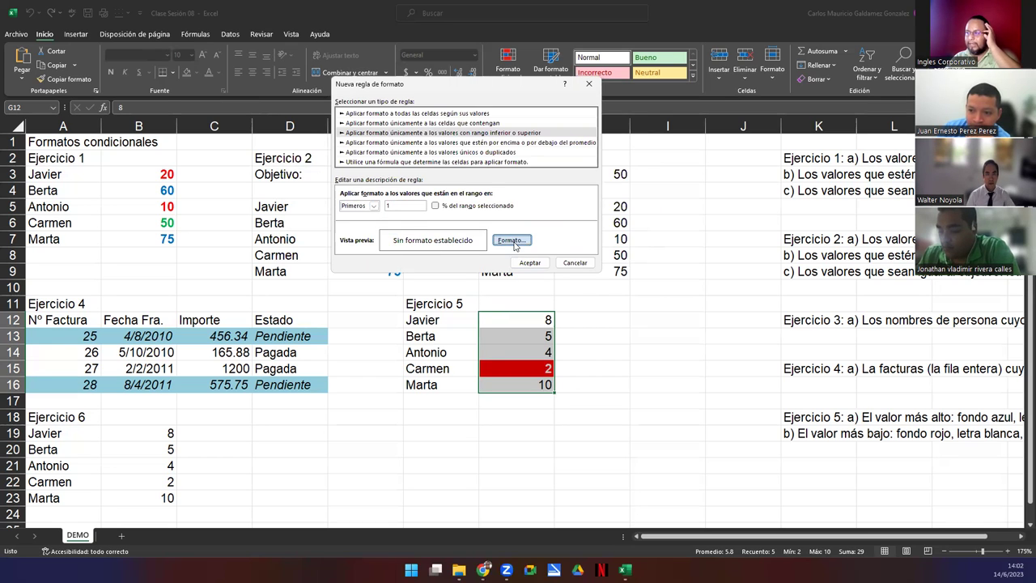
left_click(409, 161)
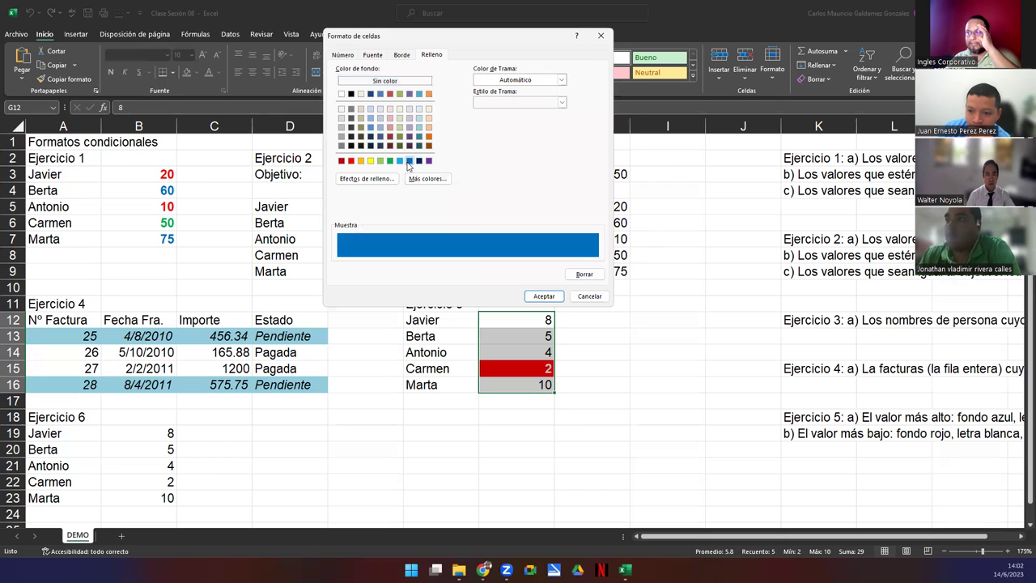
left_click(400, 57)
left_click(380, 57)
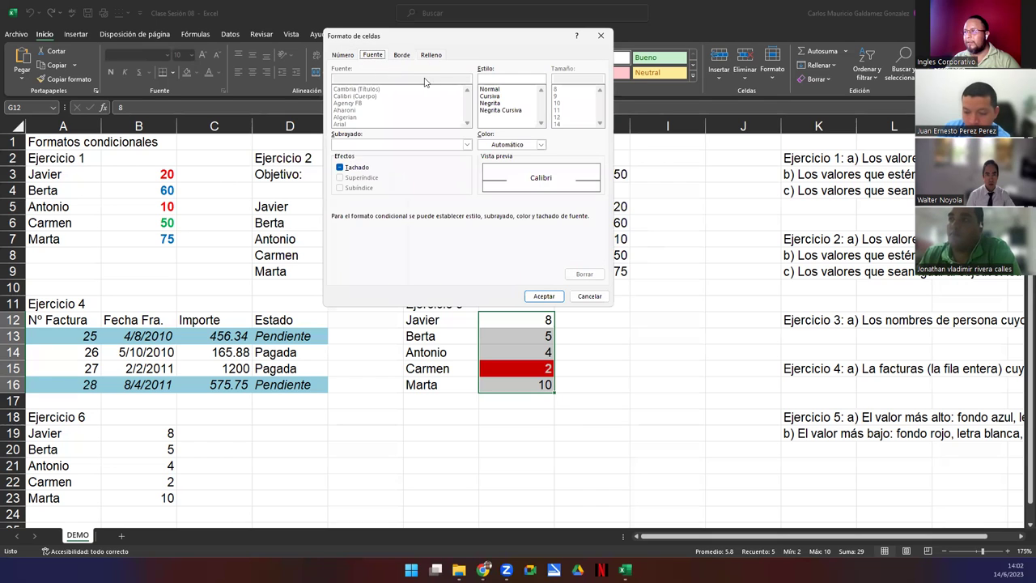
left_click(489, 103)
left_click(504, 144)
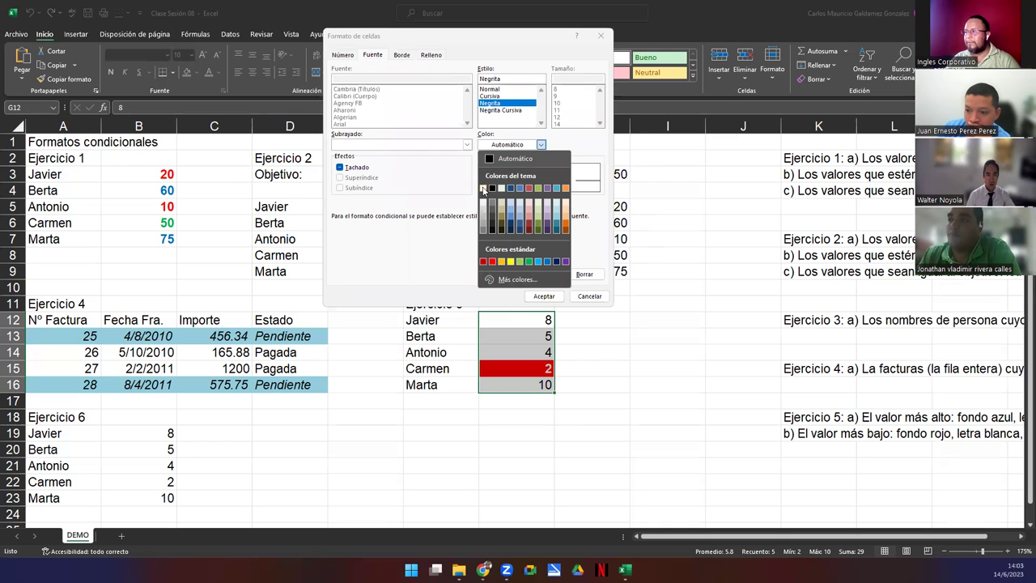
left_click(484, 189)
left_click(544, 297)
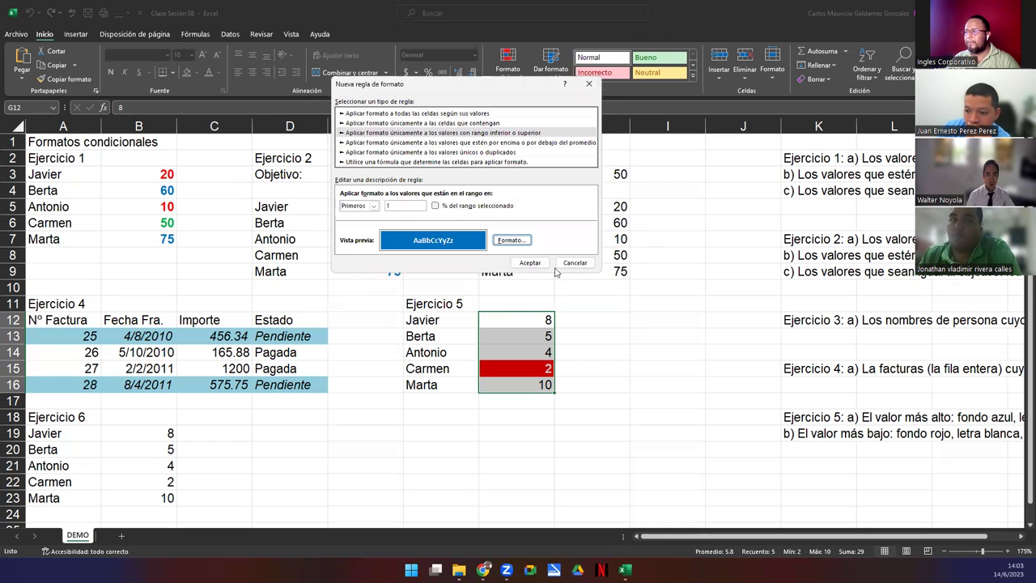
- Add the highest-value rule to G12:G16, apply it and close the rules manager
left_click(529, 262)
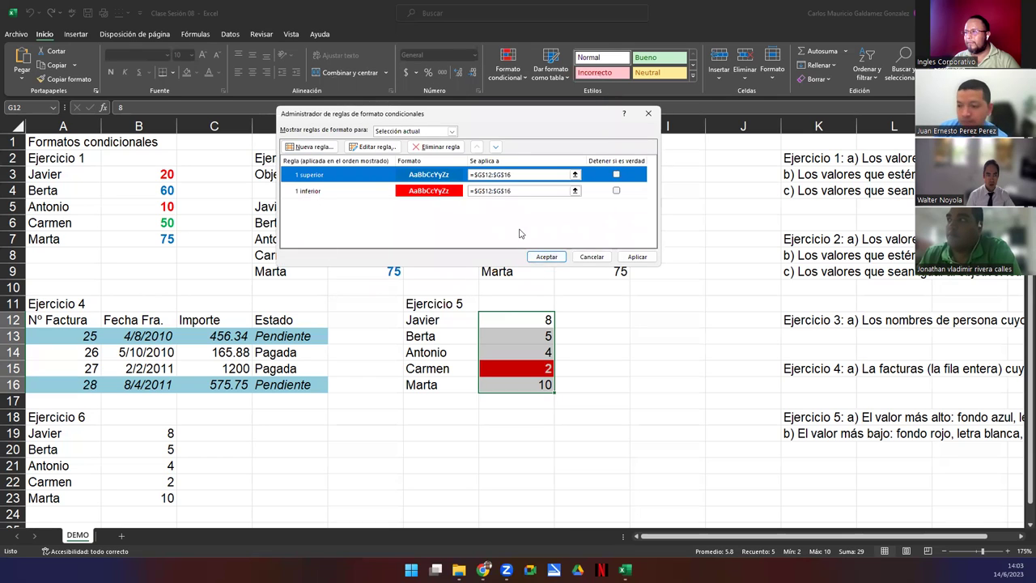
left_click(638, 257)
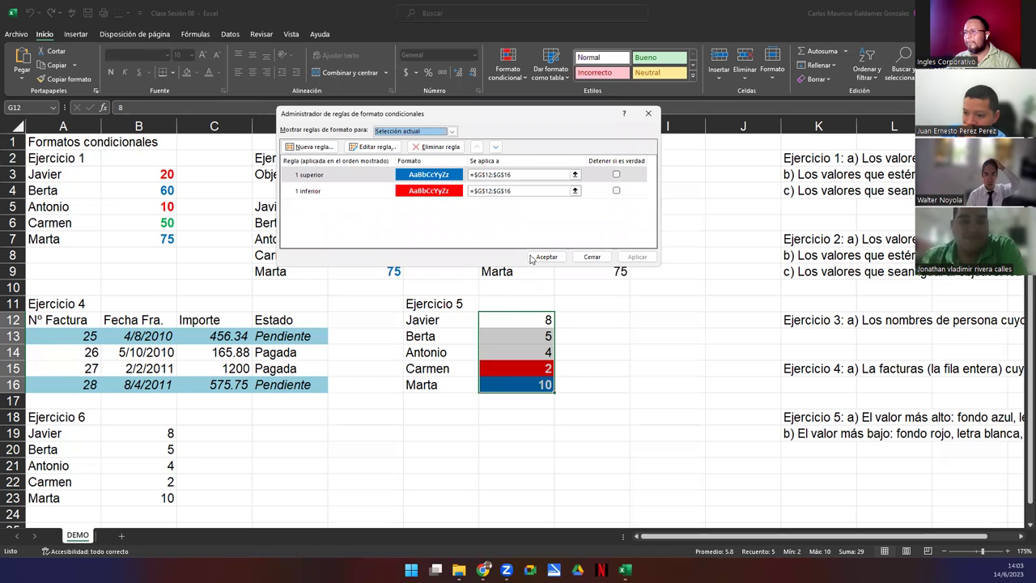
left_click(322, 192)
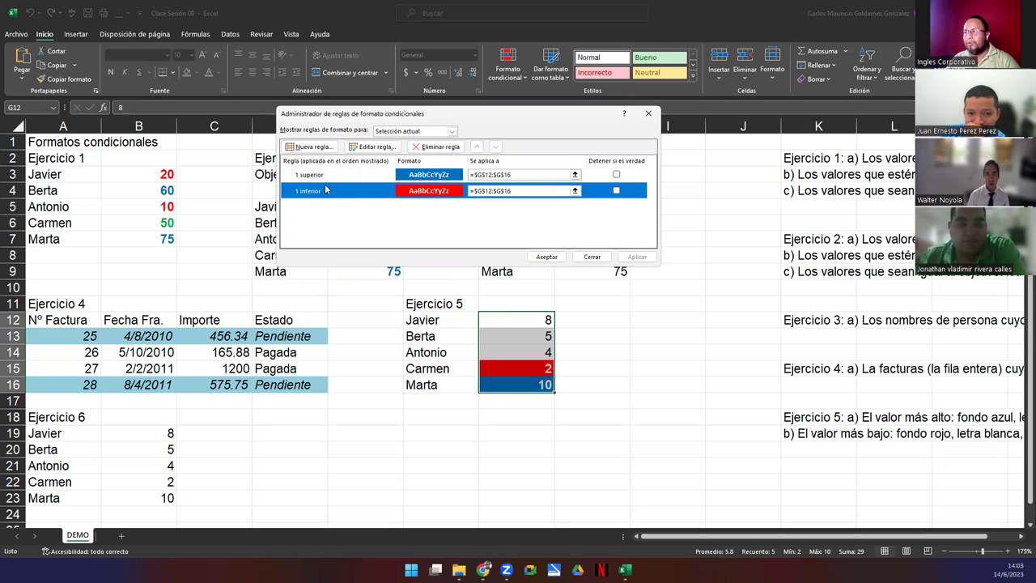
left_click(546, 256)
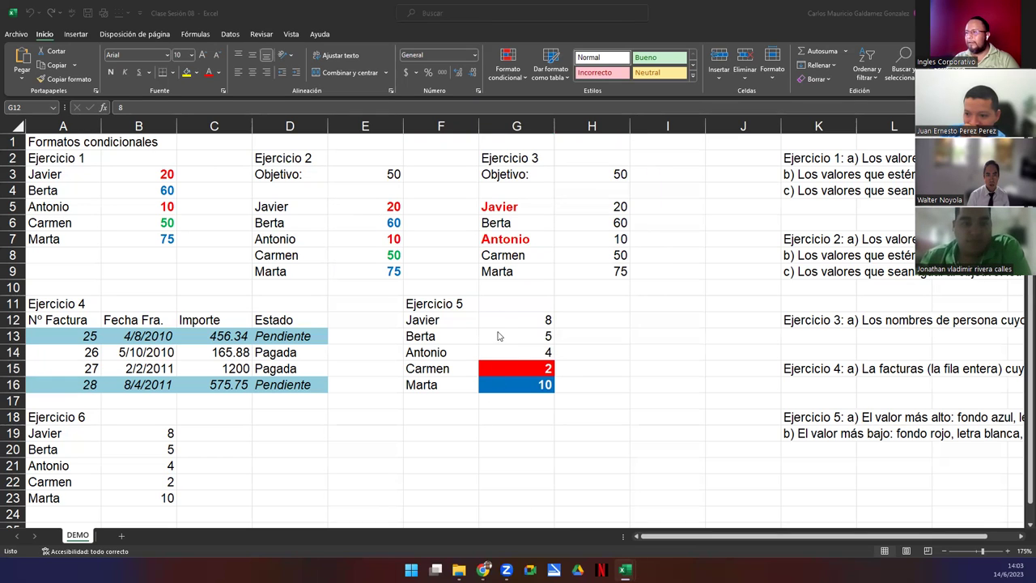
- Reopen the rules for G12:G16 and examine the settings of the highest-value and lowest-value rules without changing them
left_click_drag(504, 322, 497, 386)
left_click(508, 65)
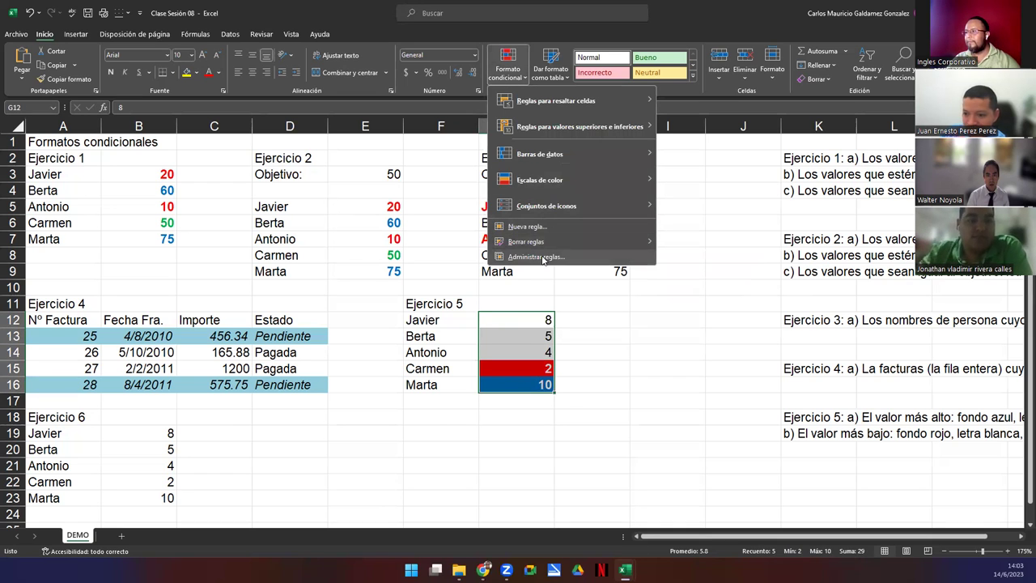
left_click(539, 257)
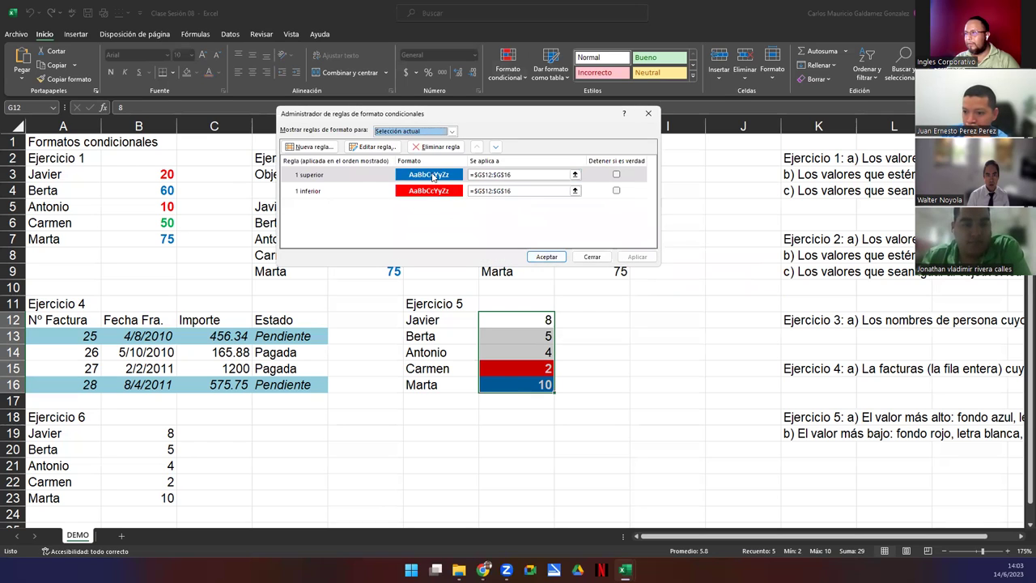
left_click(351, 179)
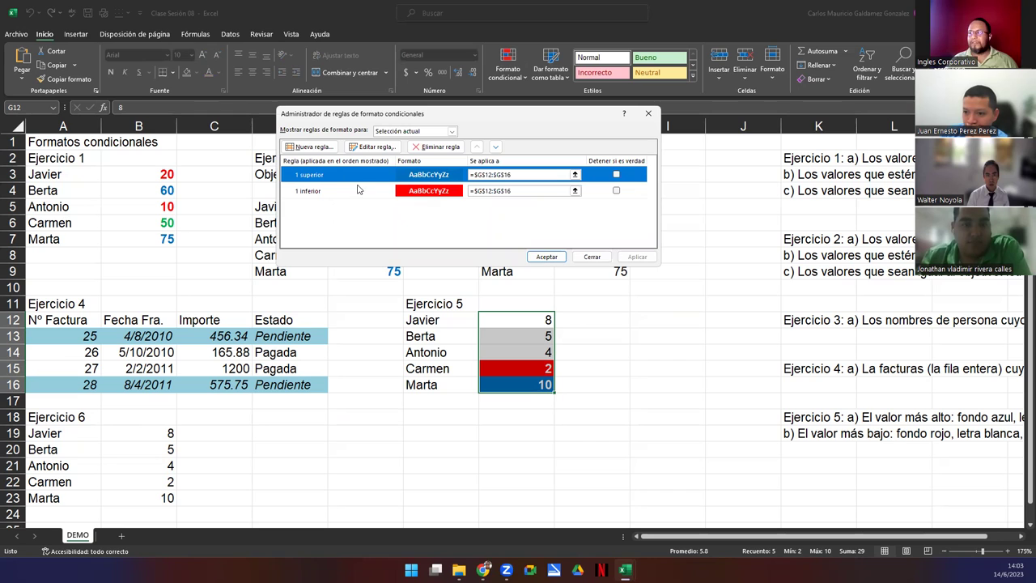
double_click(316, 179)
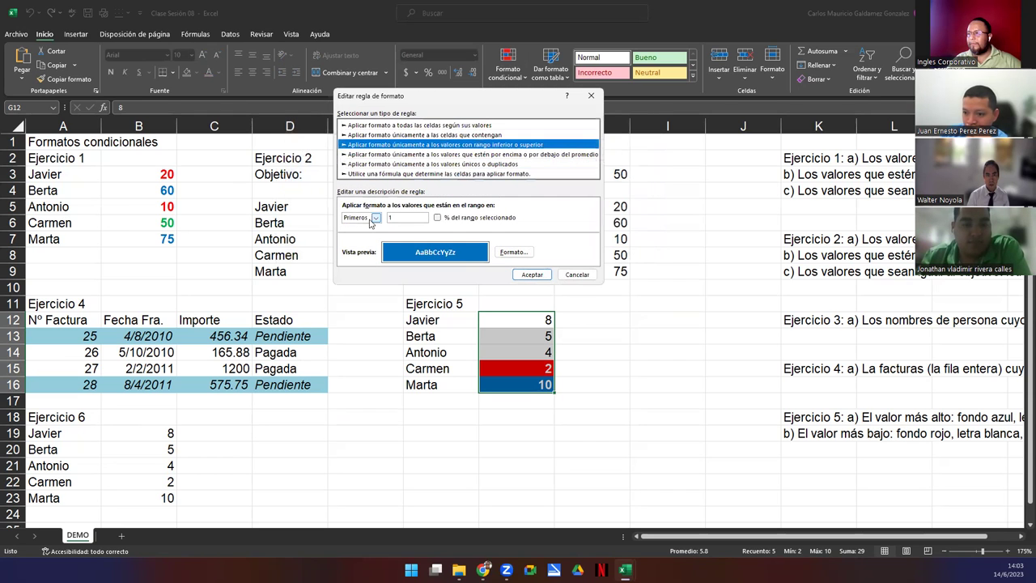
left_click(578, 274)
double_click(317, 192)
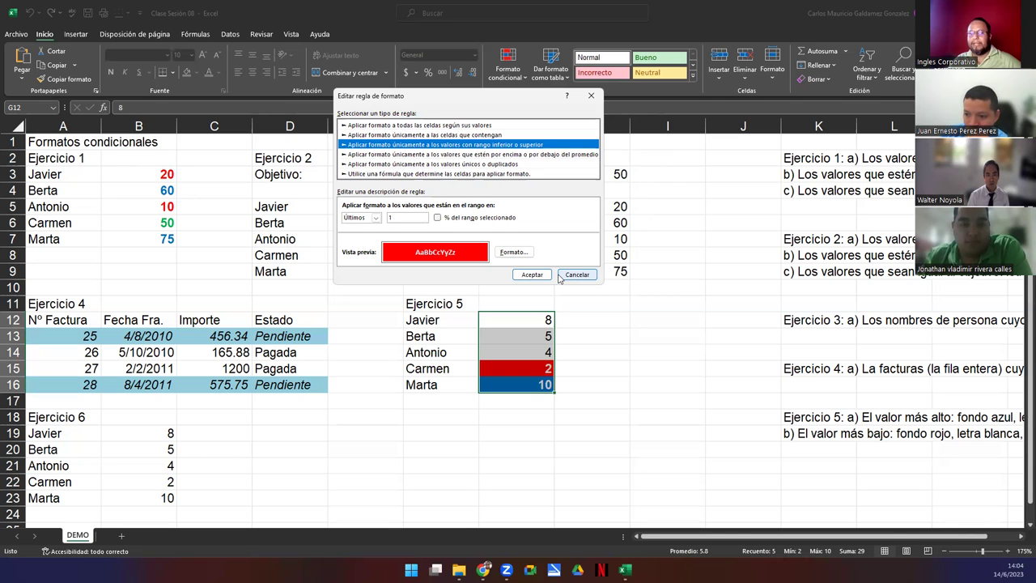
left_click(560, 276)
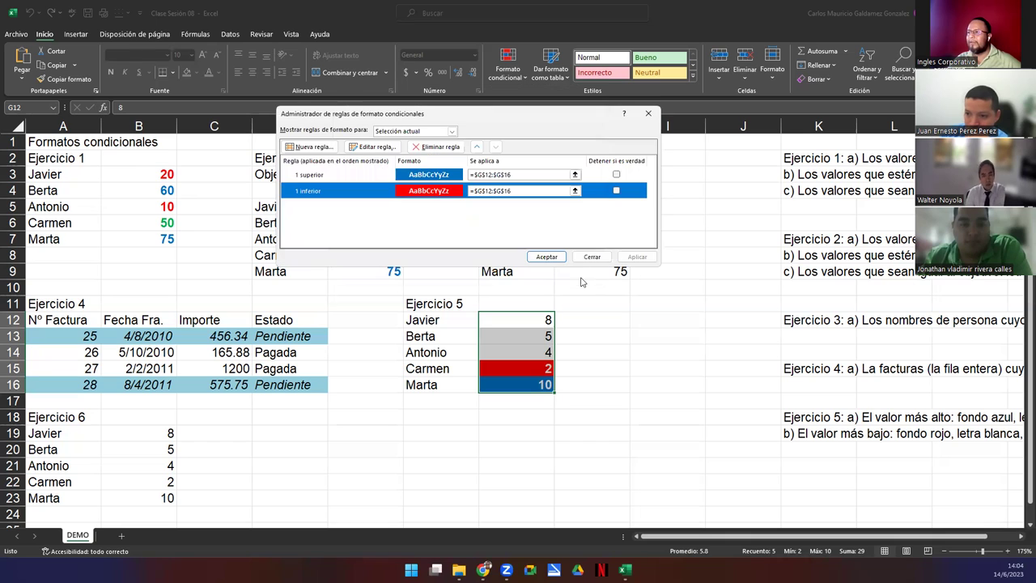
left_click(548, 257)
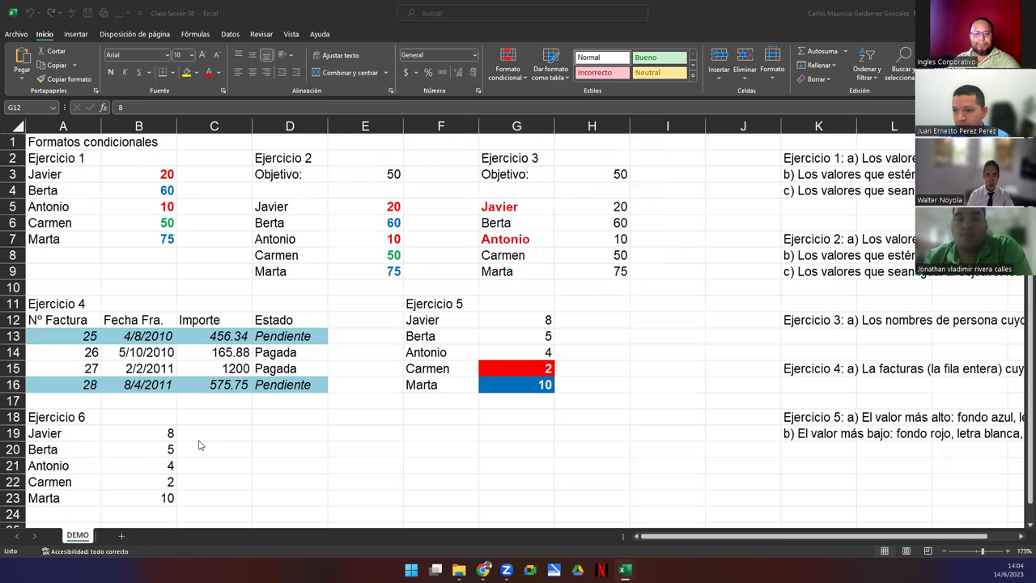
- Copy the Ejercicio 6 instructions from Clase Sesión 08.pdf in Chrome and paste them into cell K22 in Excel
key("ctrl+shift+Down")
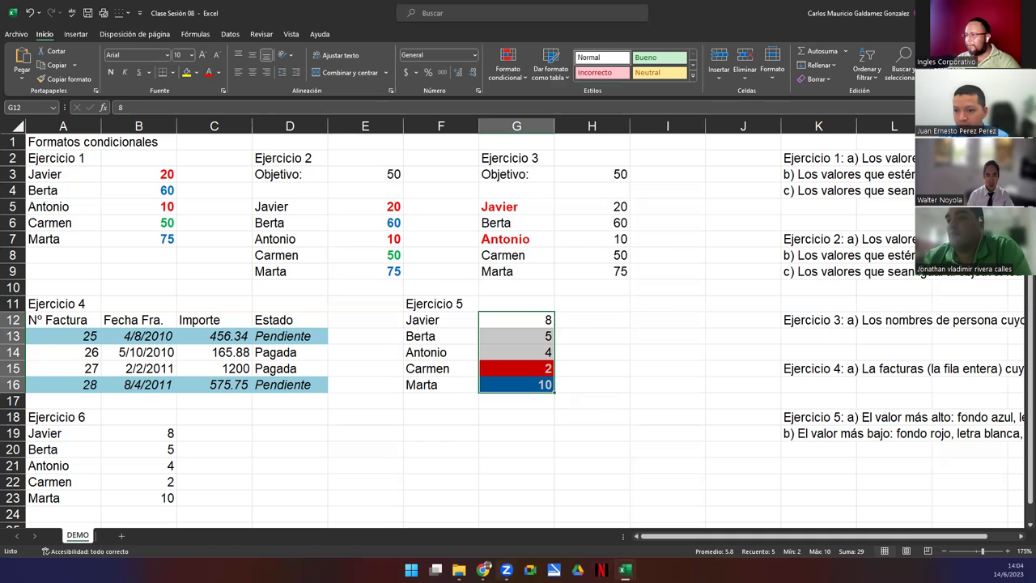
key("alt+Tab")
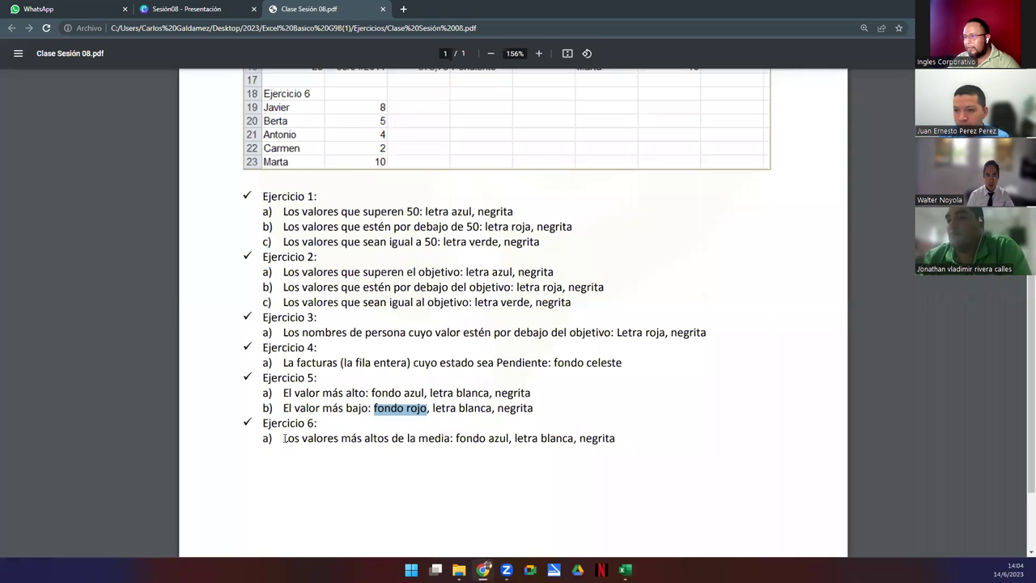
left_click_drag(264, 426, 627, 445)
key("ctrl+c")
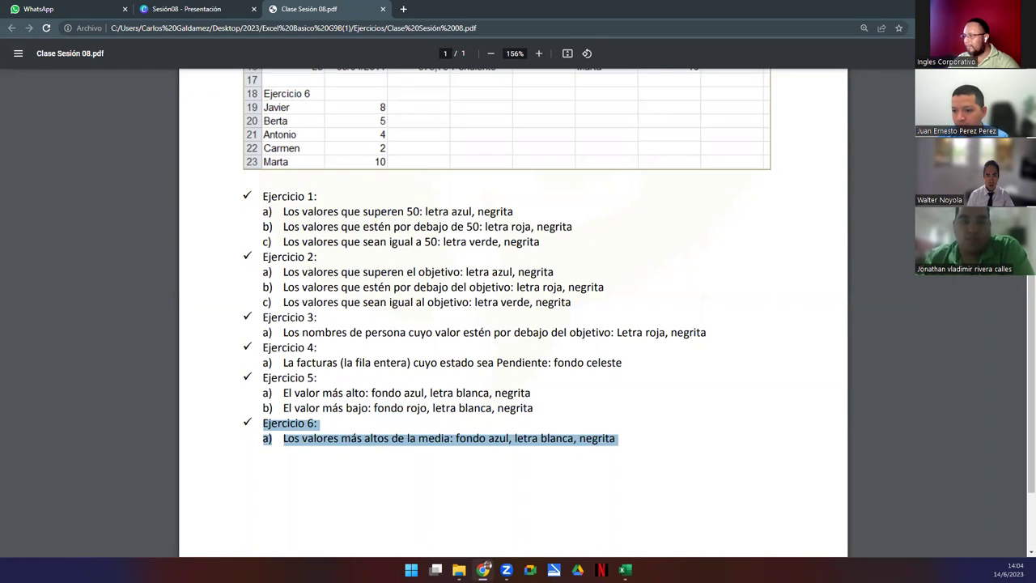
key("alt+Tab")
left_click(805, 482)
key("ctrl+v")
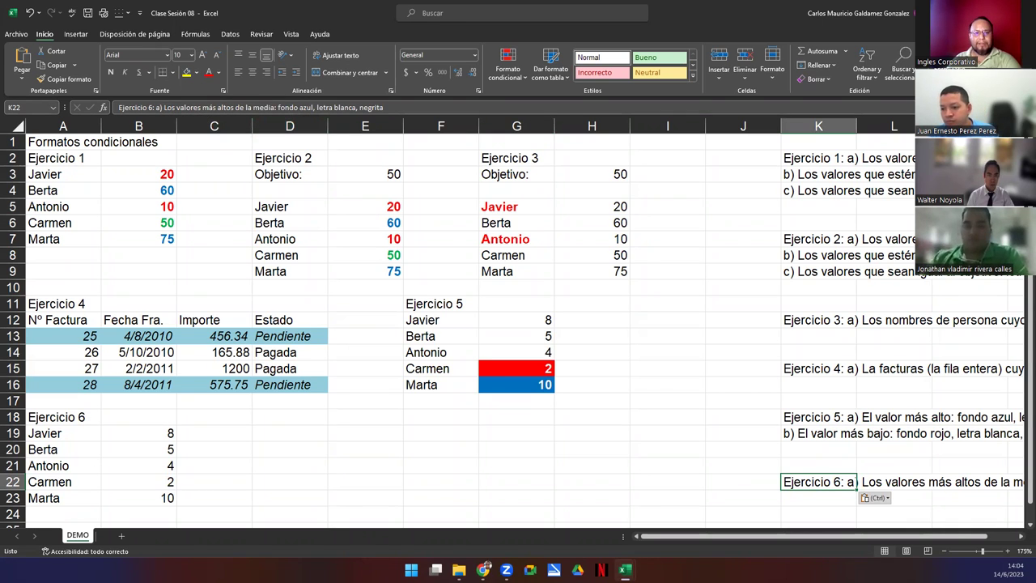
- Start a new conditional formatting rule for the Ejercicio 6 values B19:B23 that targets values above the range average (por encima de)
left_click(137, 444)
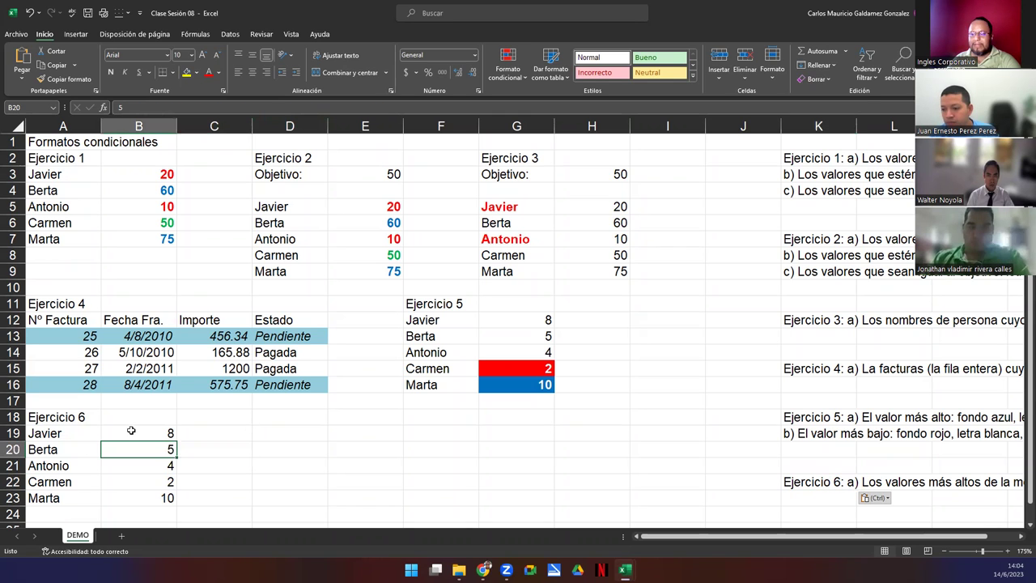
left_click_drag(134, 432, 125, 500)
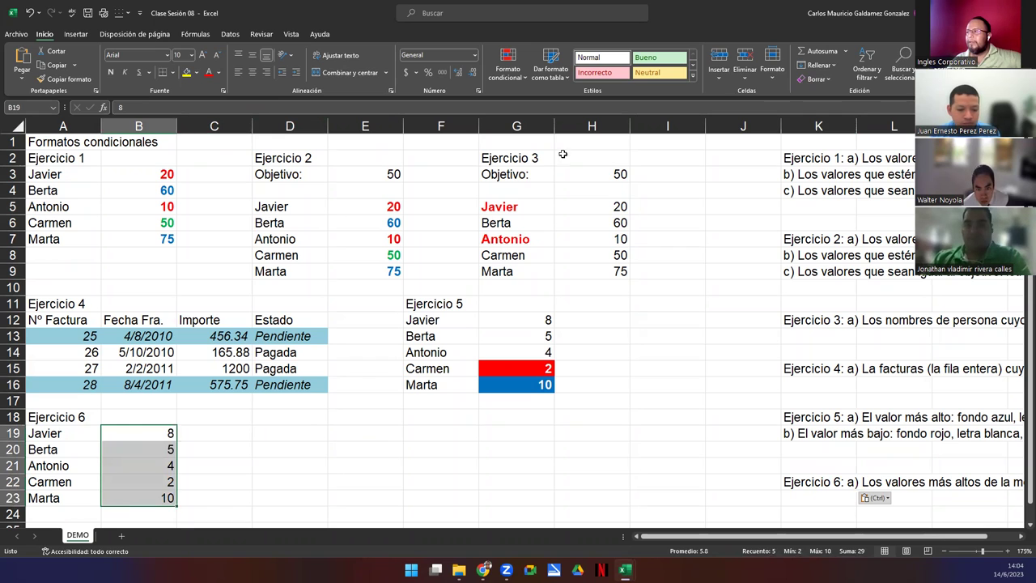
left_click(508, 60)
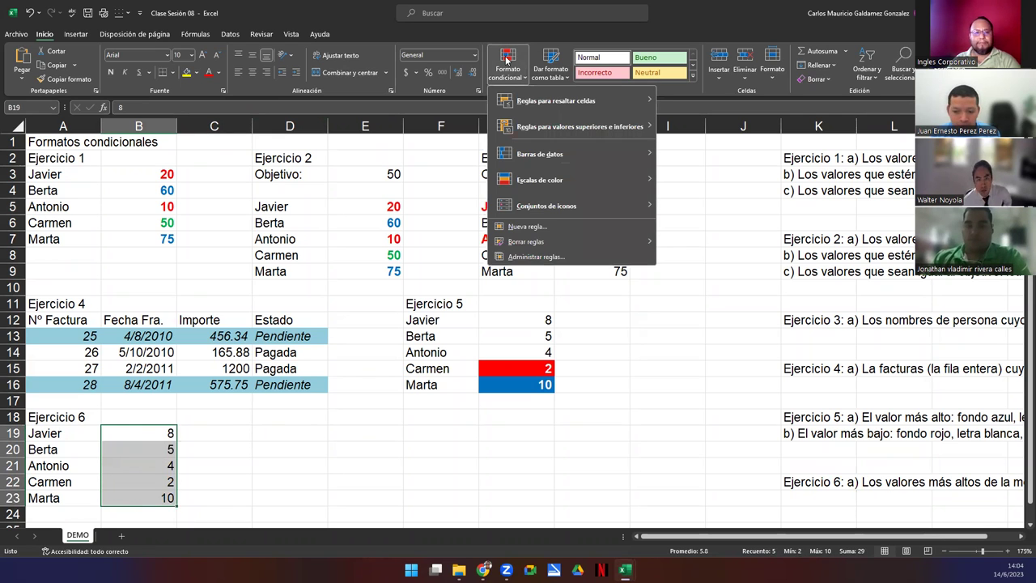
left_click(528, 227)
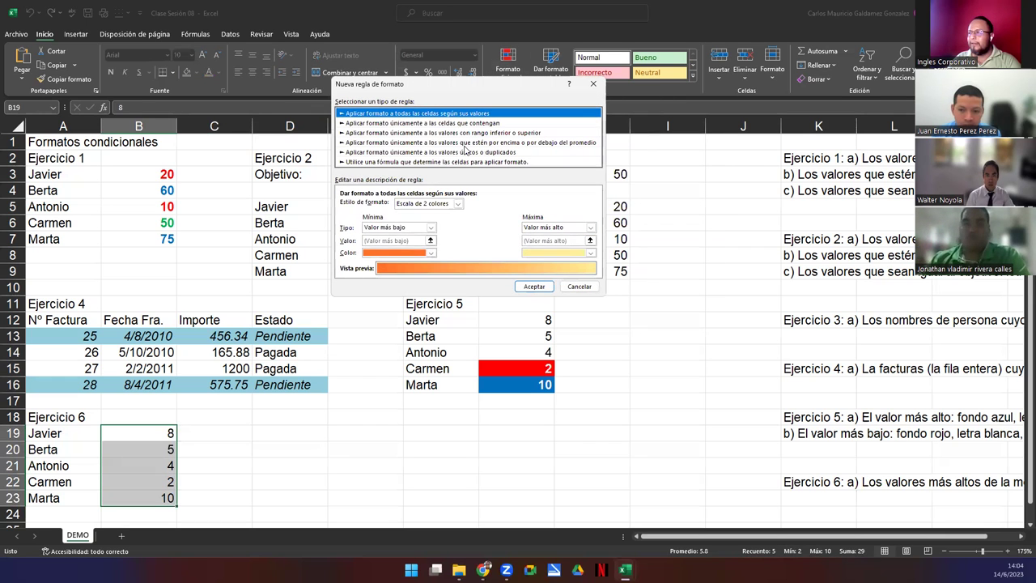
left_click(374, 143)
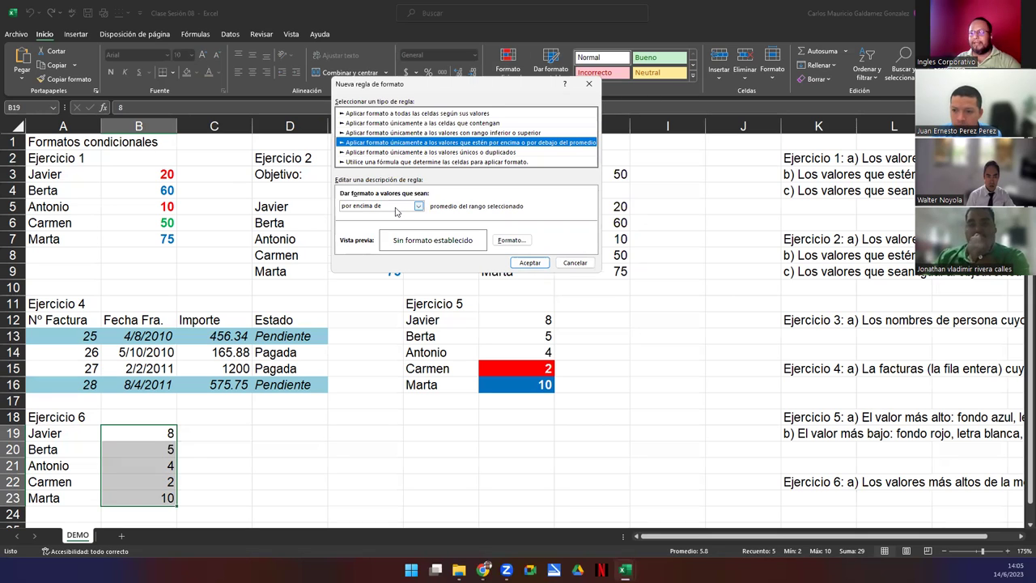
- Give the above-average rule for B19:B23 a bold (Negrita) white font and a blue fill
left_click(511, 243)
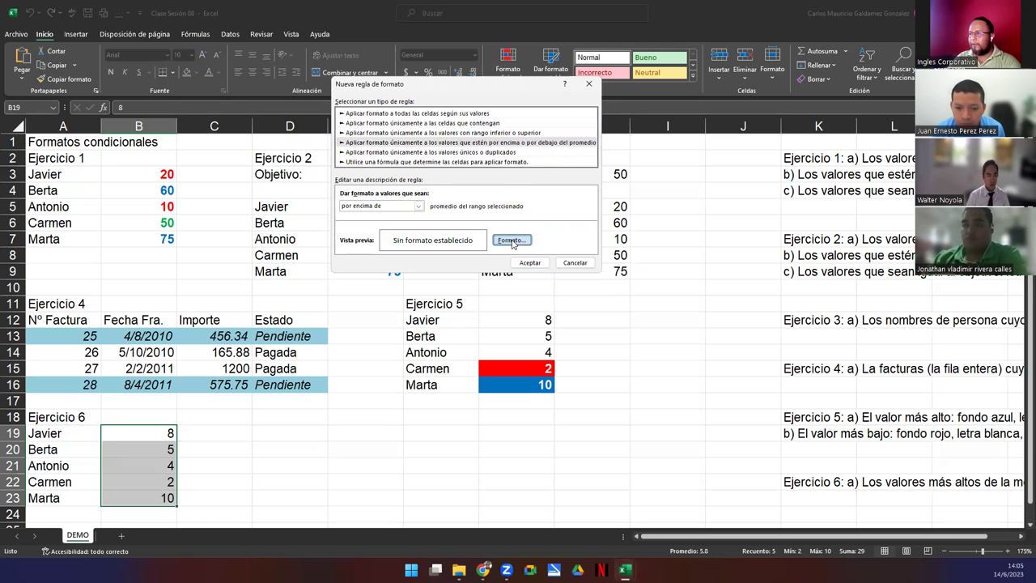
left_click(489, 103)
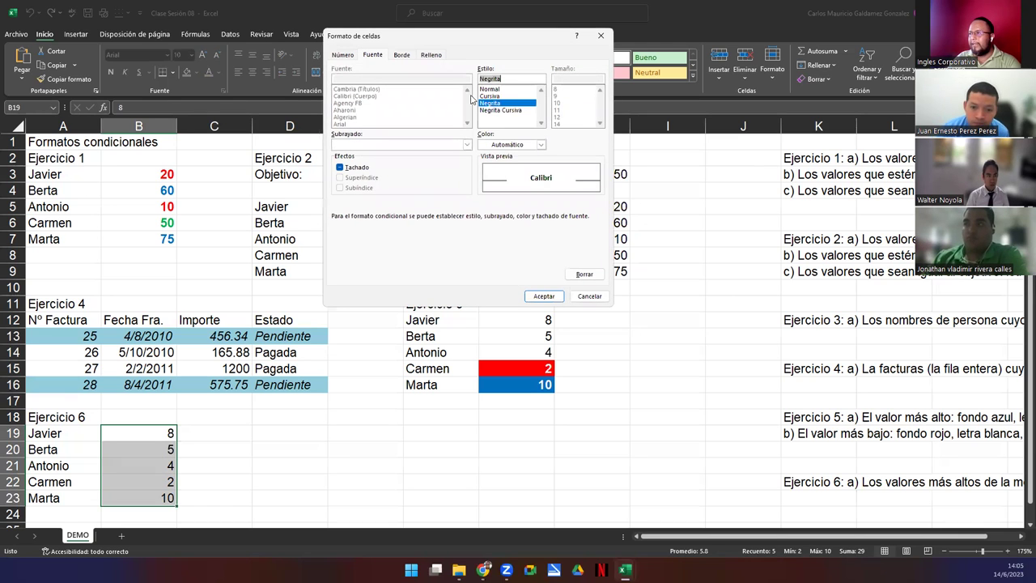
left_click(508, 145)
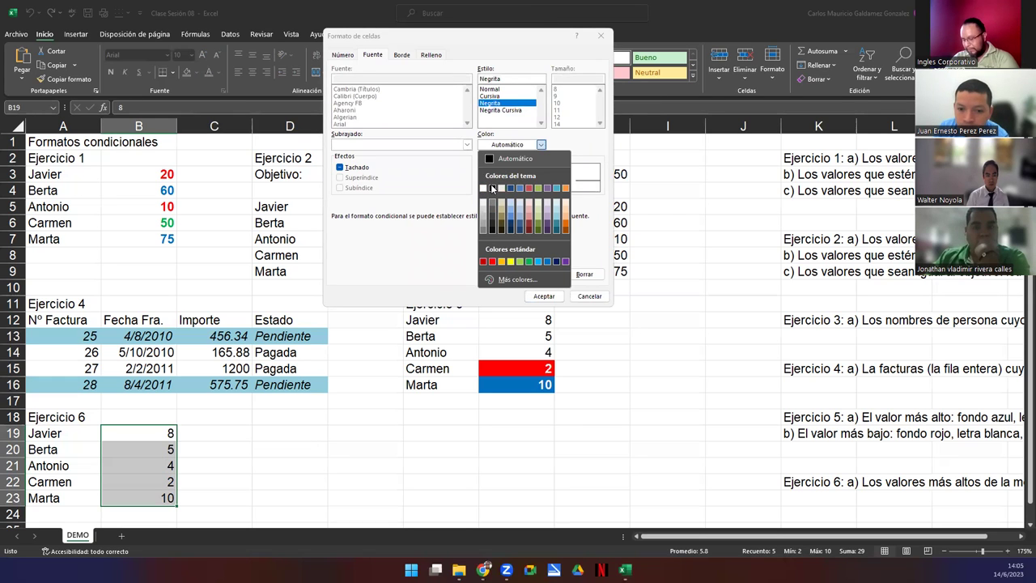
left_click(489, 190)
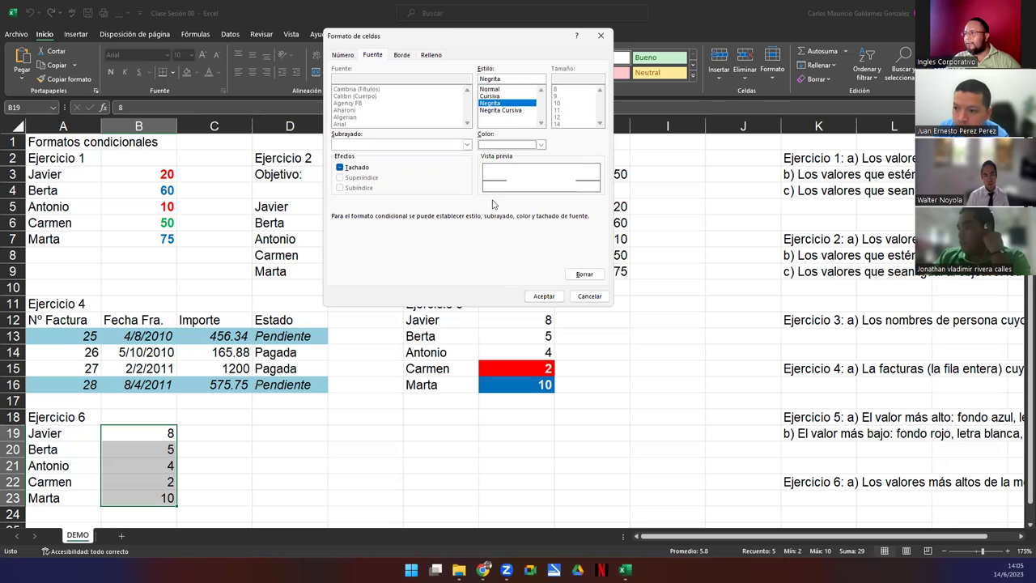
left_click(431, 55)
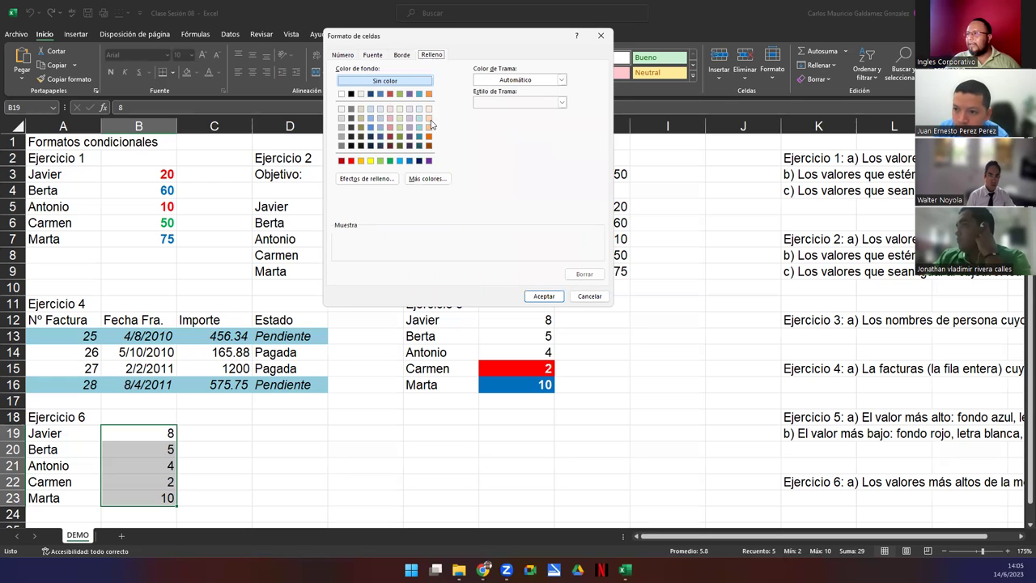
left_click(409, 162)
left_click(543, 296)
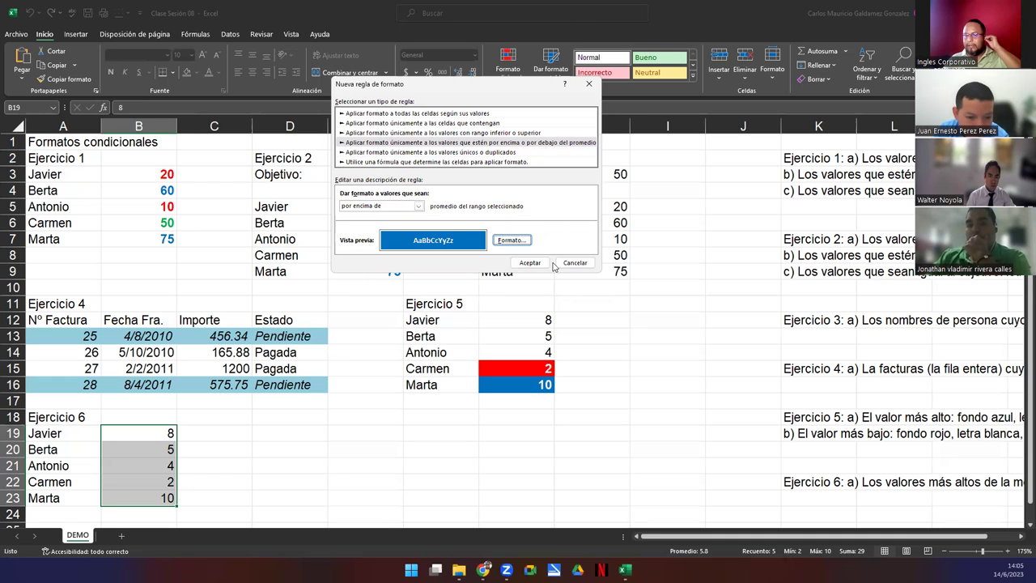
- Apply the finished above-average conditional formatting rule to the Ejercicio 6 values in B19:B23
left_click(530, 263)
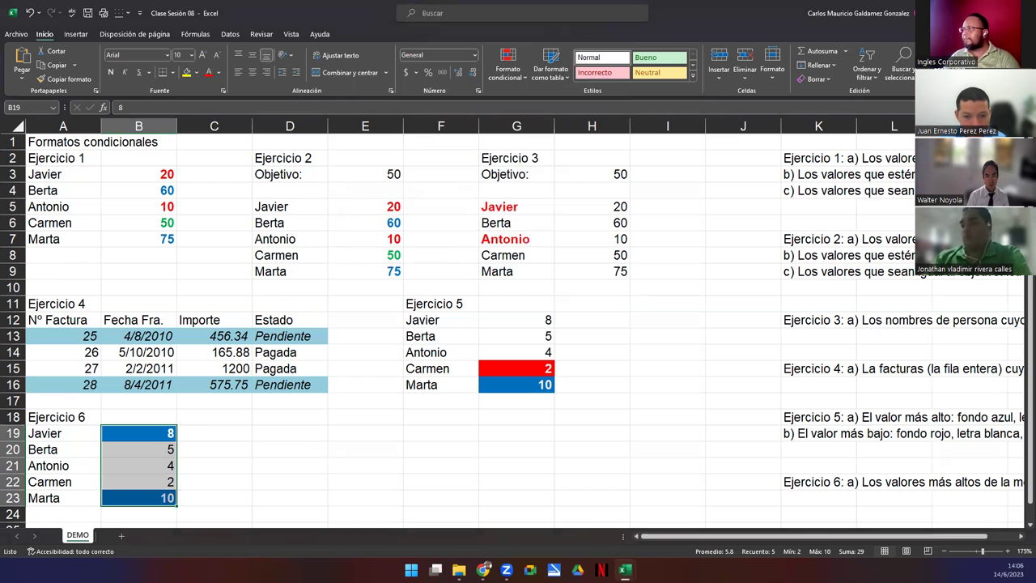
- Switch to the Sesión08 presentation in Canva, show it full screen from the Demostración slide to the closing slide, and stop sharing the screen
key("alt+Tab")
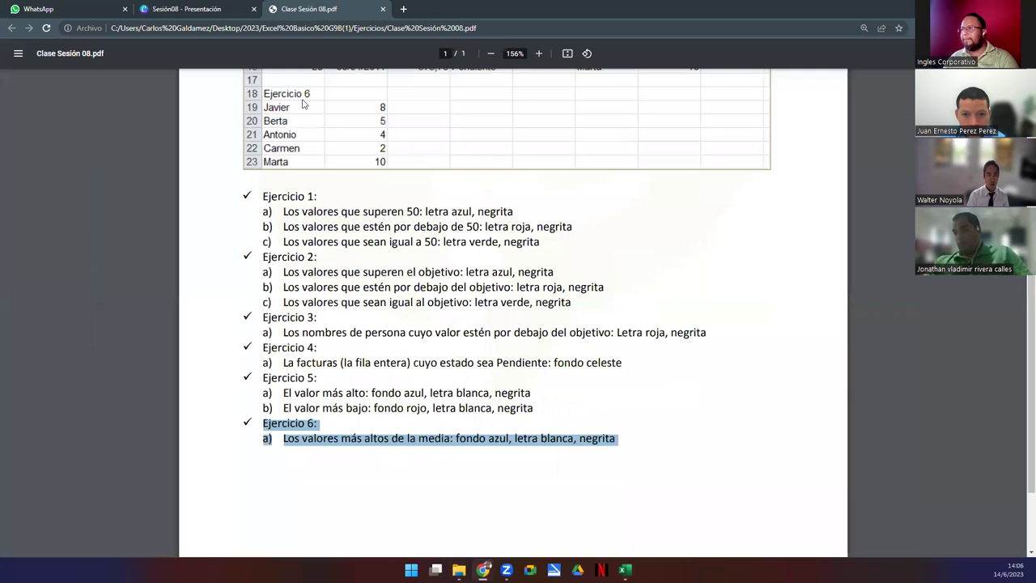
left_click(186, 9)
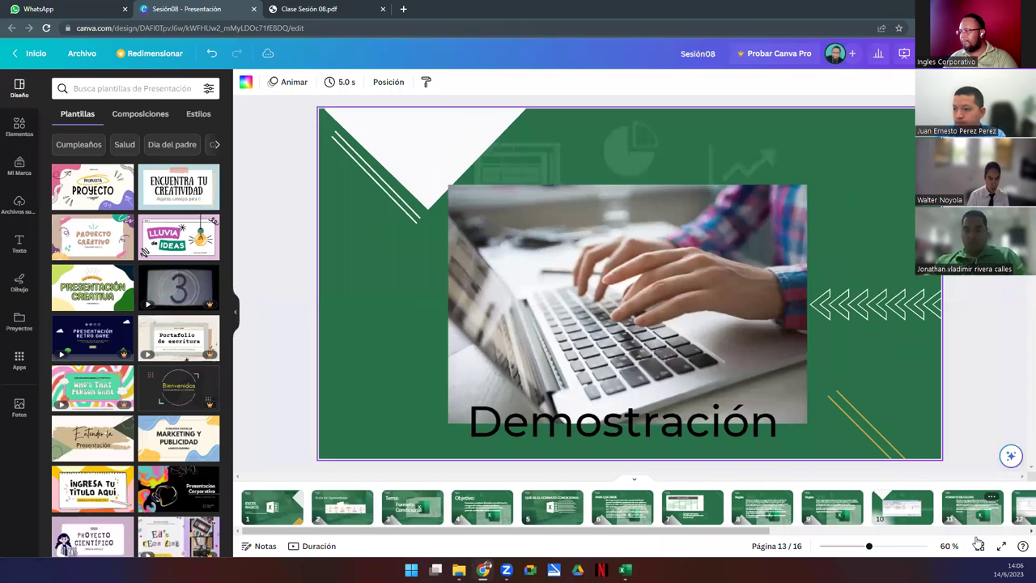
left_click(1002, 548)
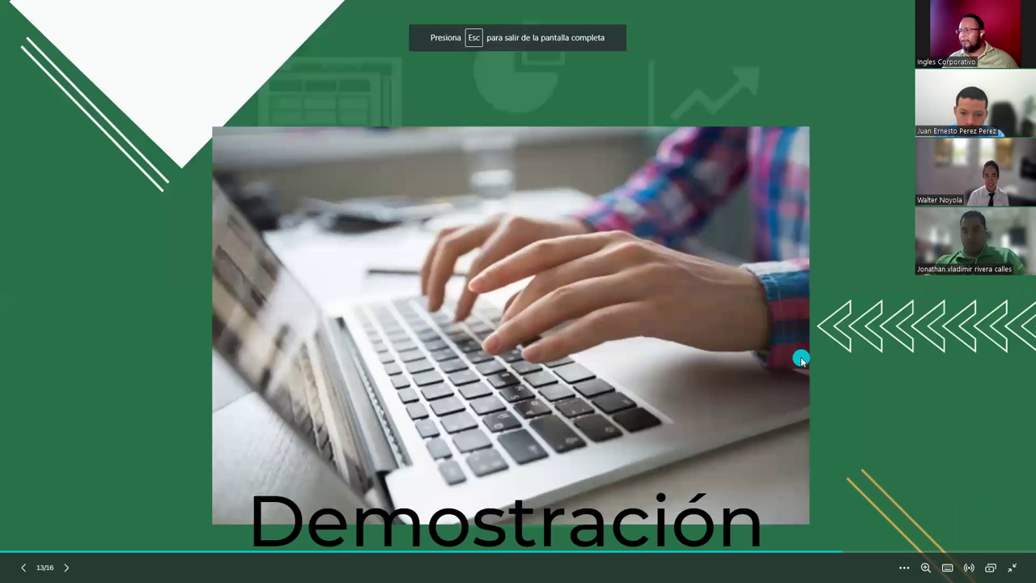
key("Right")
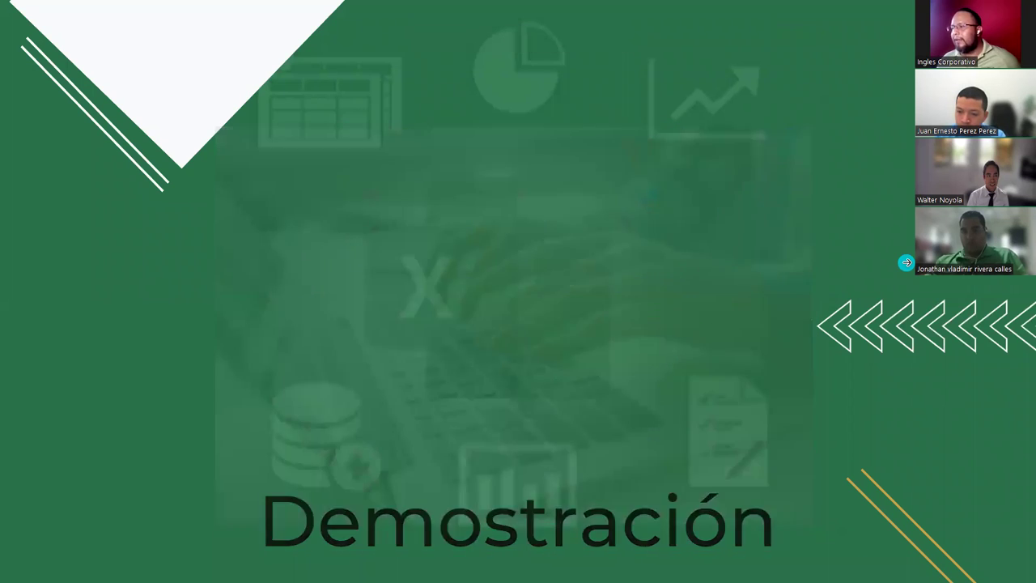
key("Right")
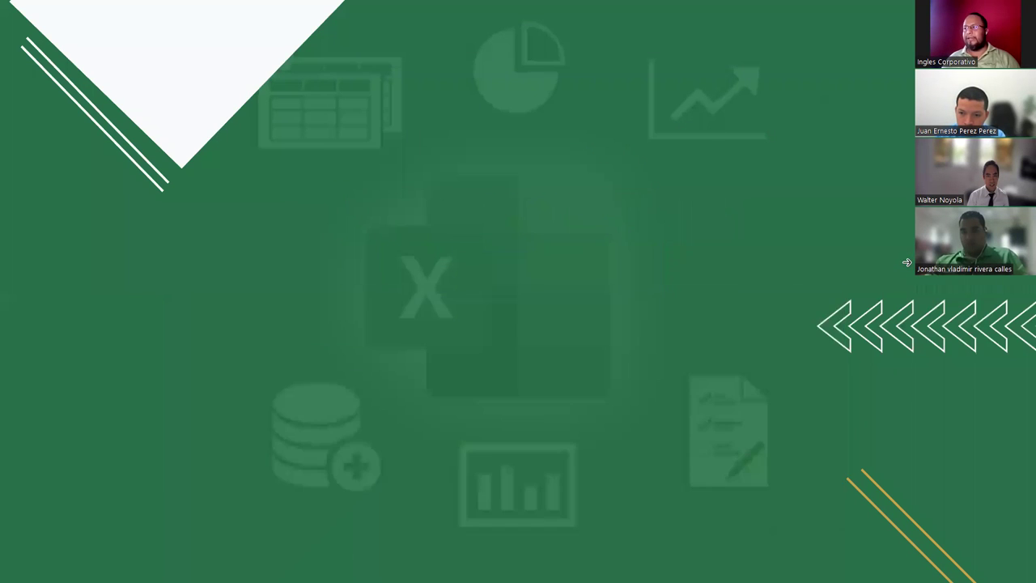
key("Right")
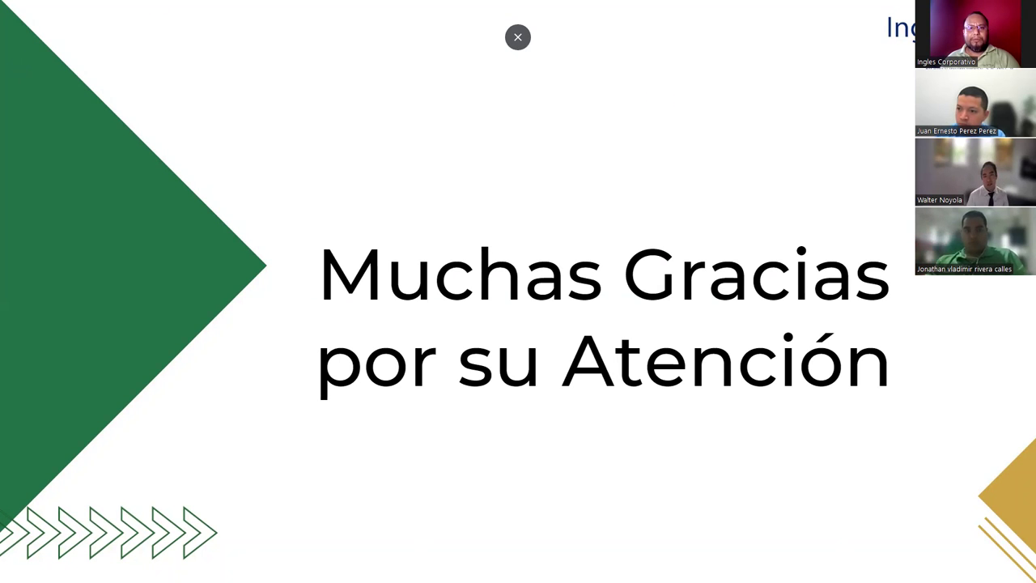
key("alt+s")
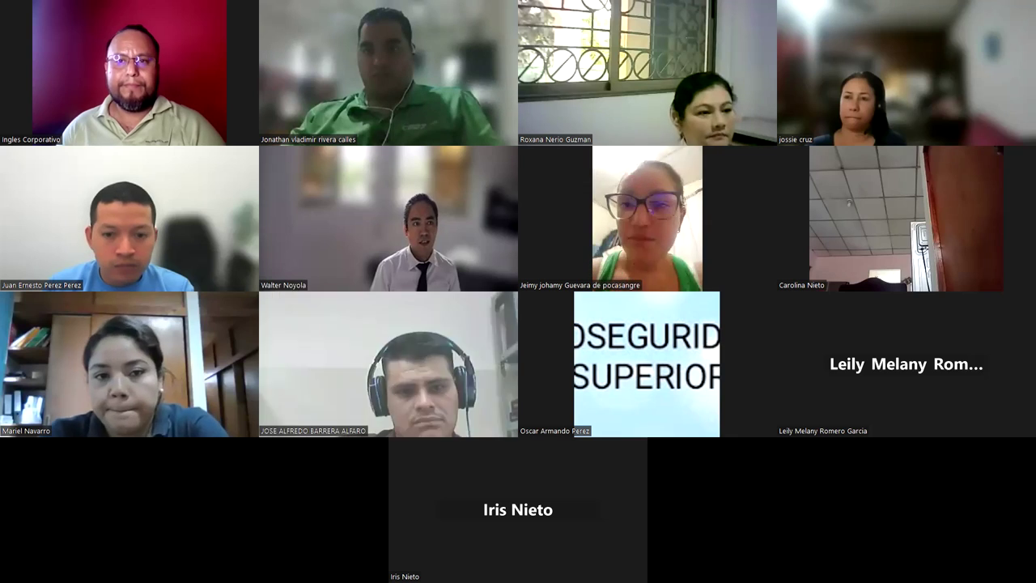